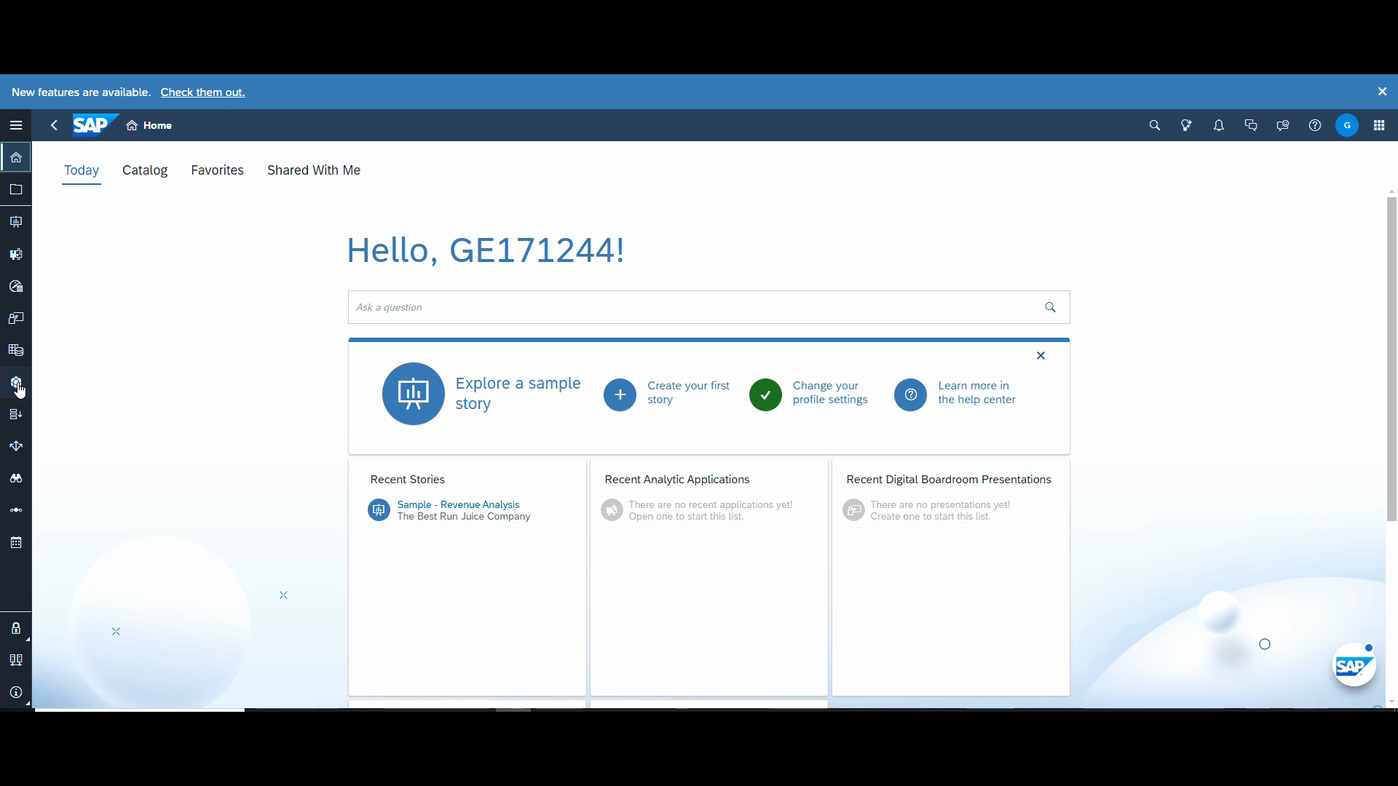
- Start a new model in the Modeler with data, using a local file or file server as the data source
click(17, 384)
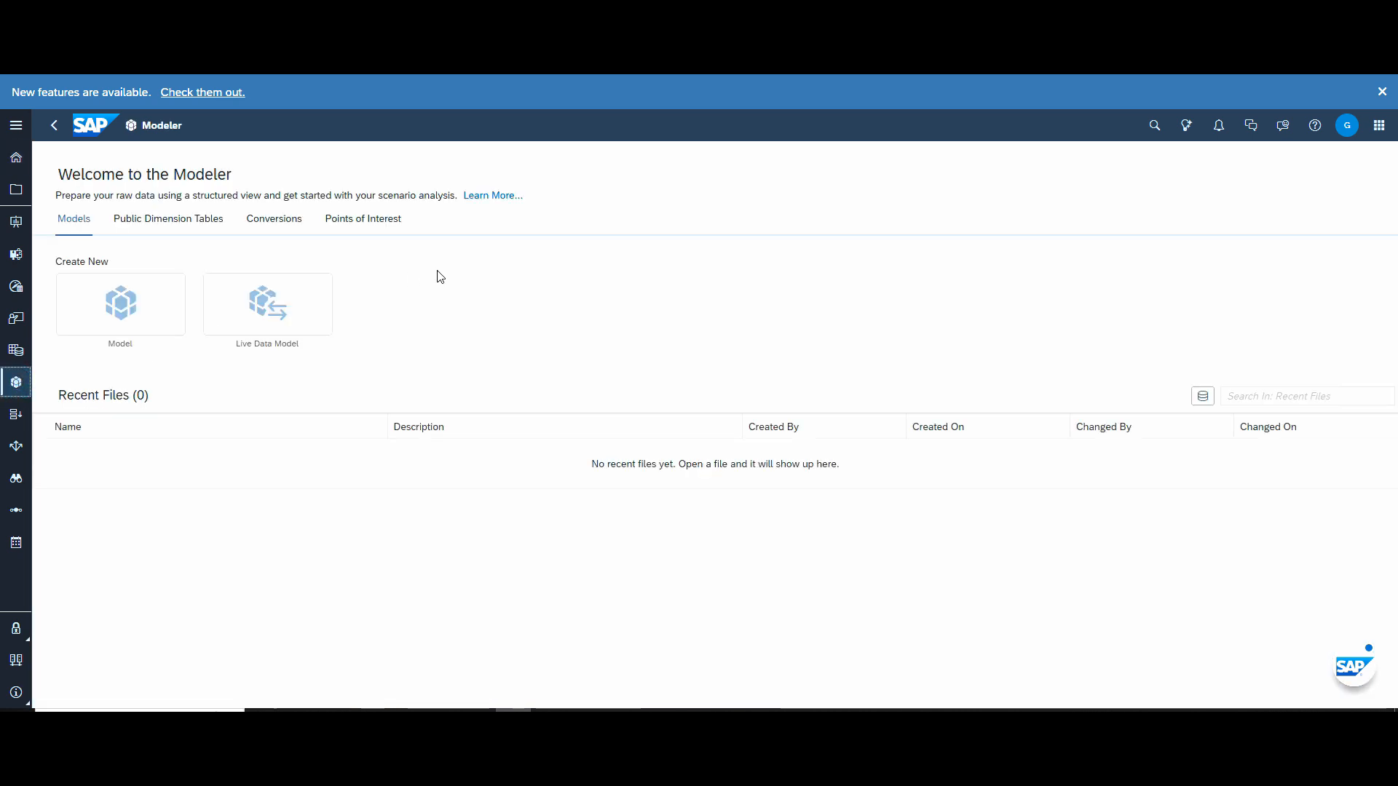
click(121, 309)
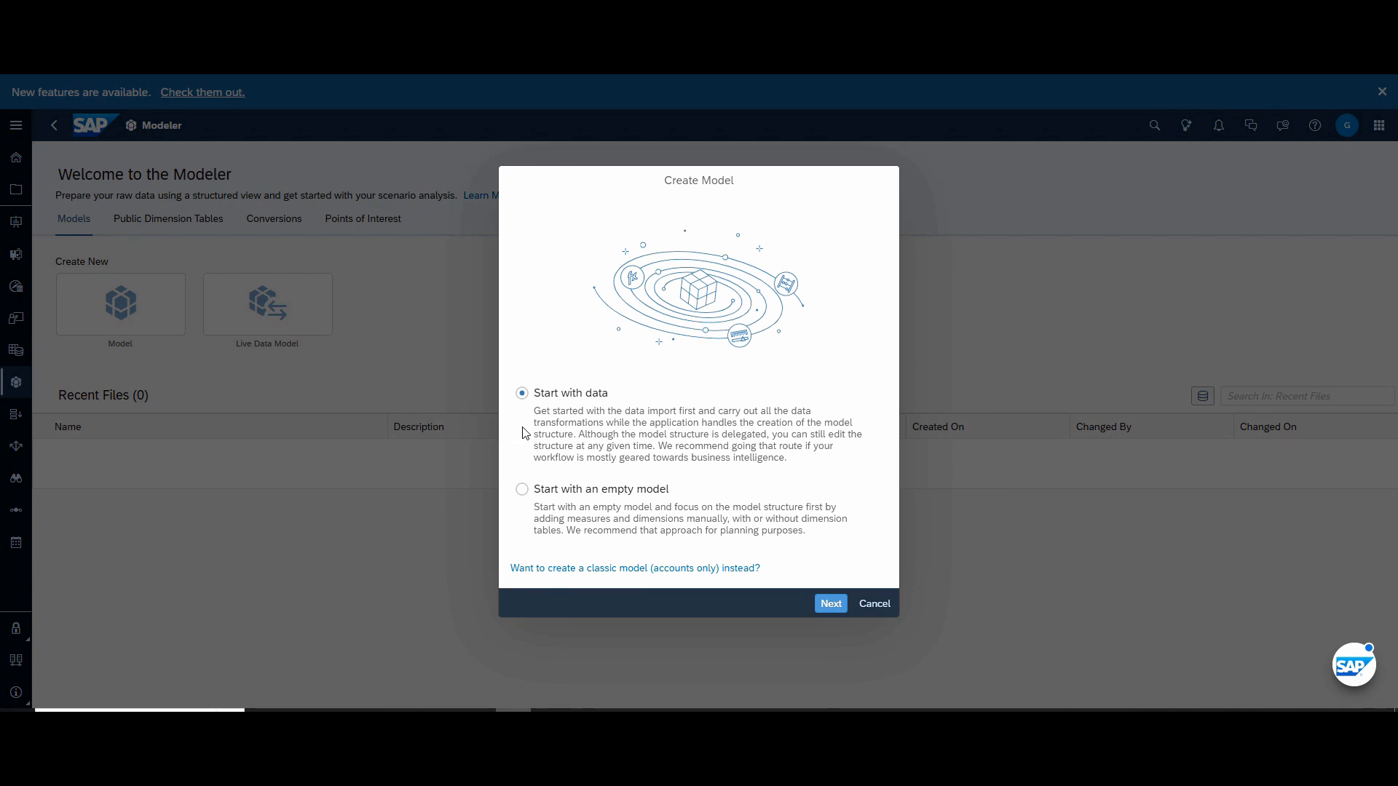
click(831, 604)
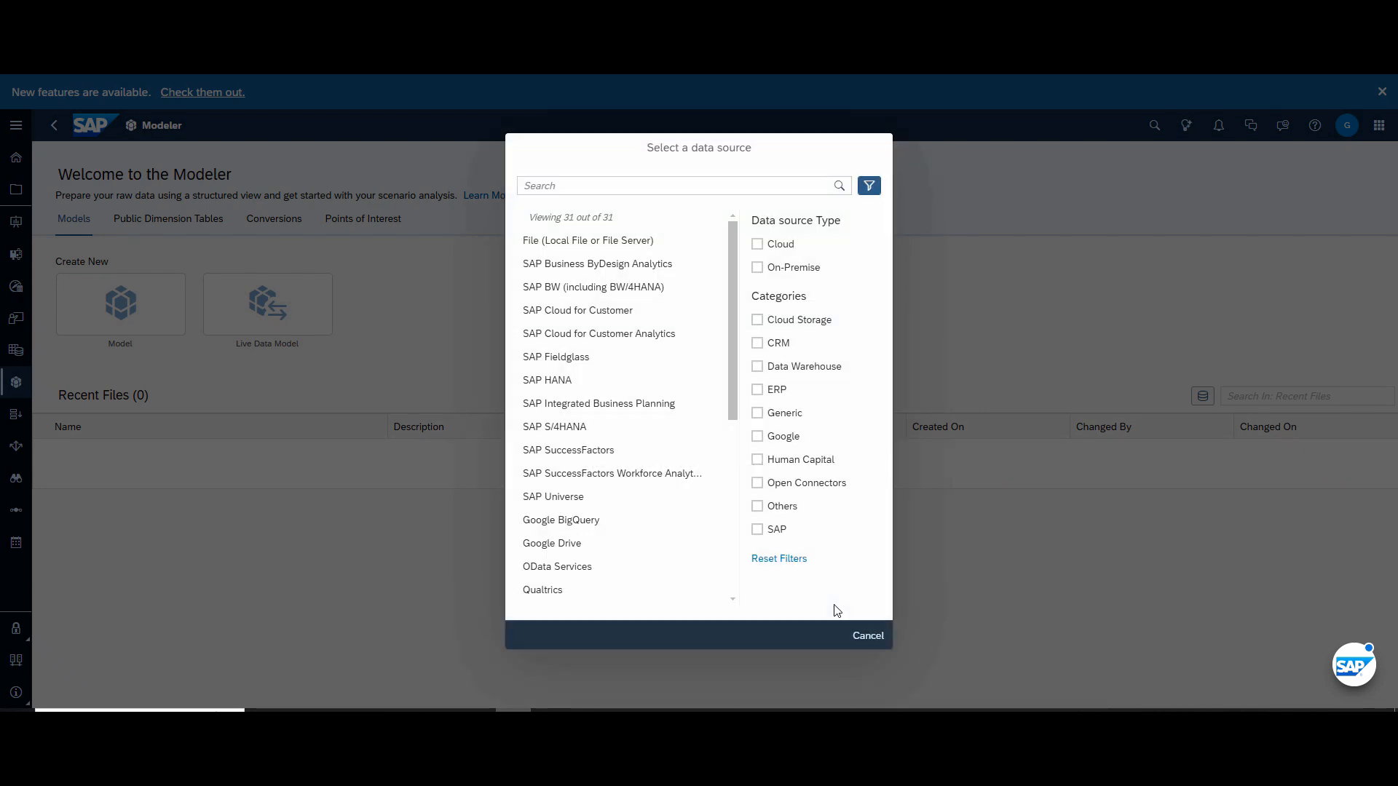
click(567, 243)
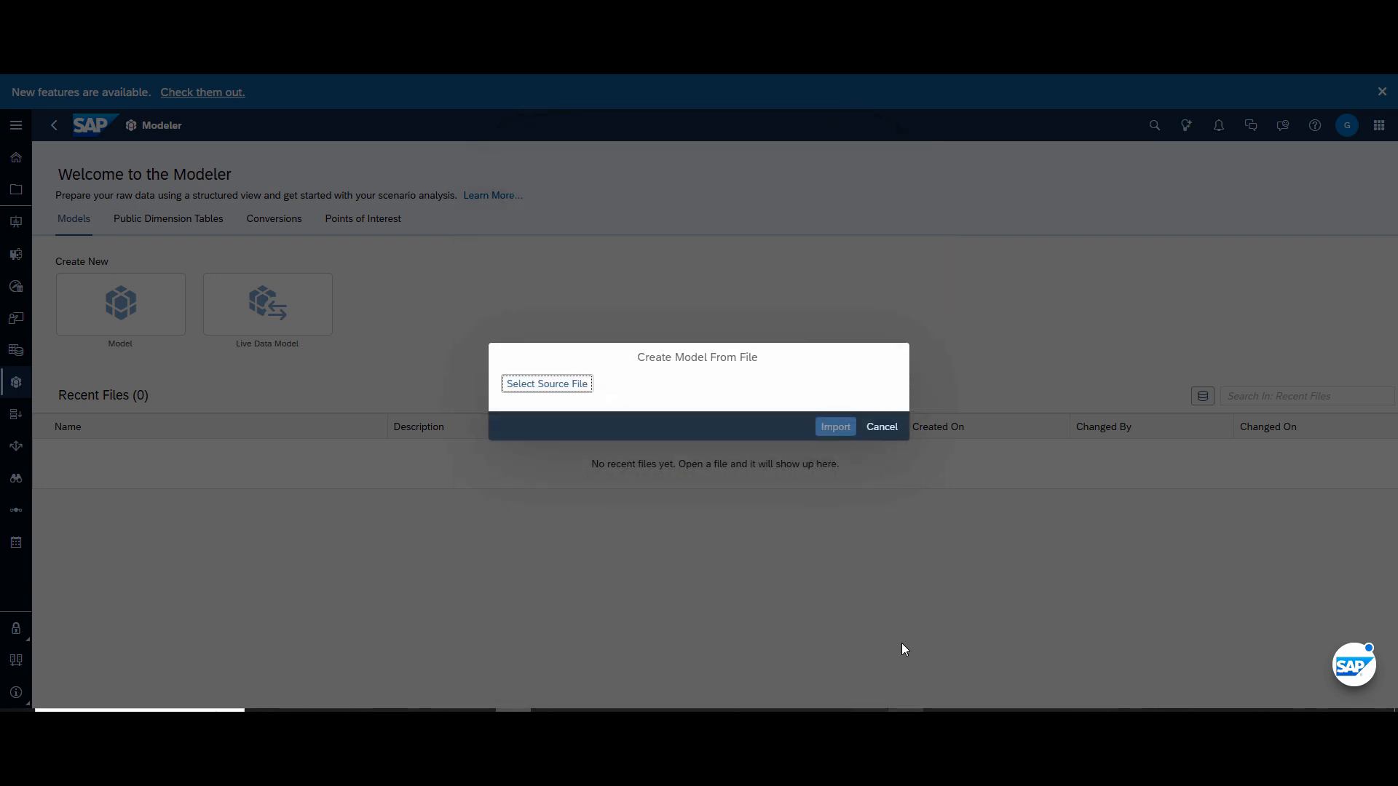
- Select the 696 KB Invoice Data Set 04.14.25 CSV as the source file and import it into the model
click(569, 384)
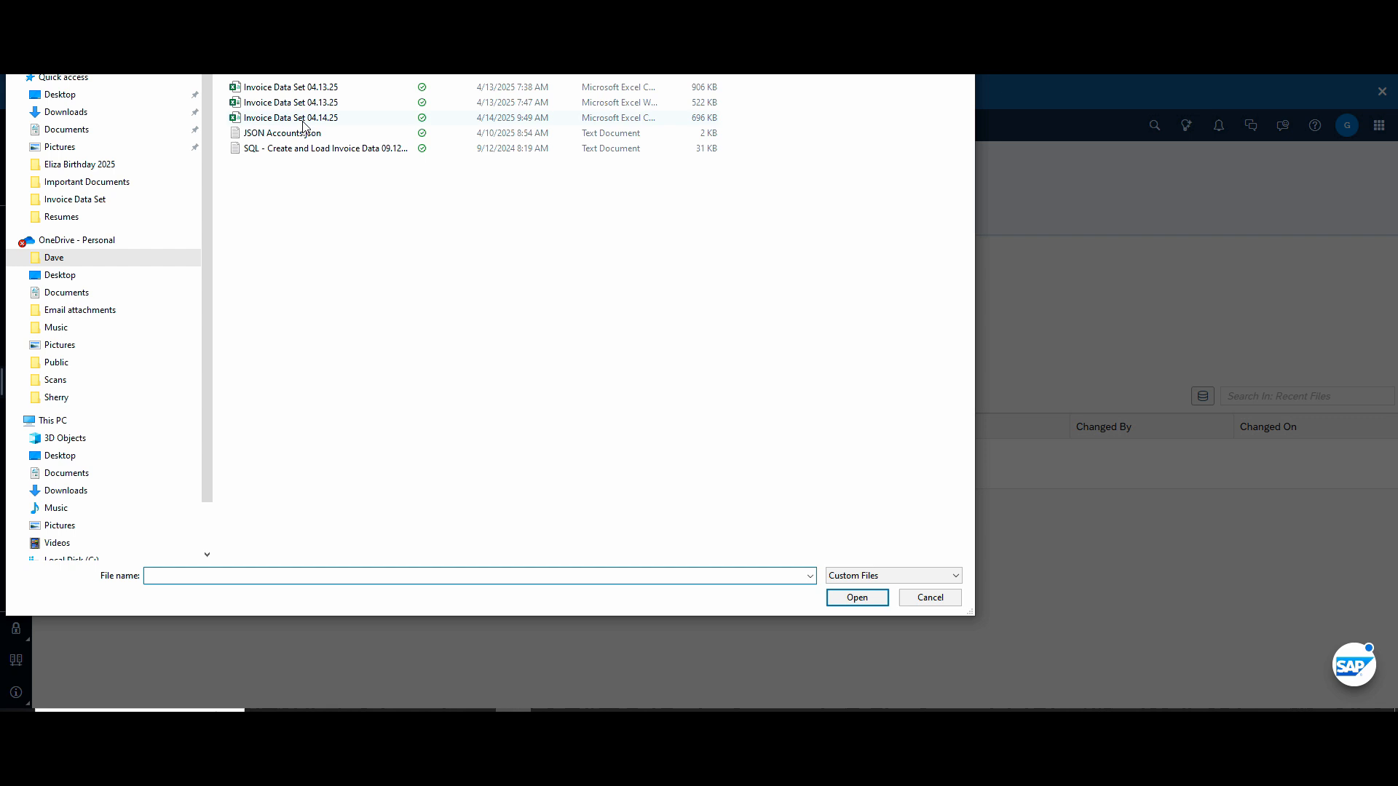
click(302, 122)
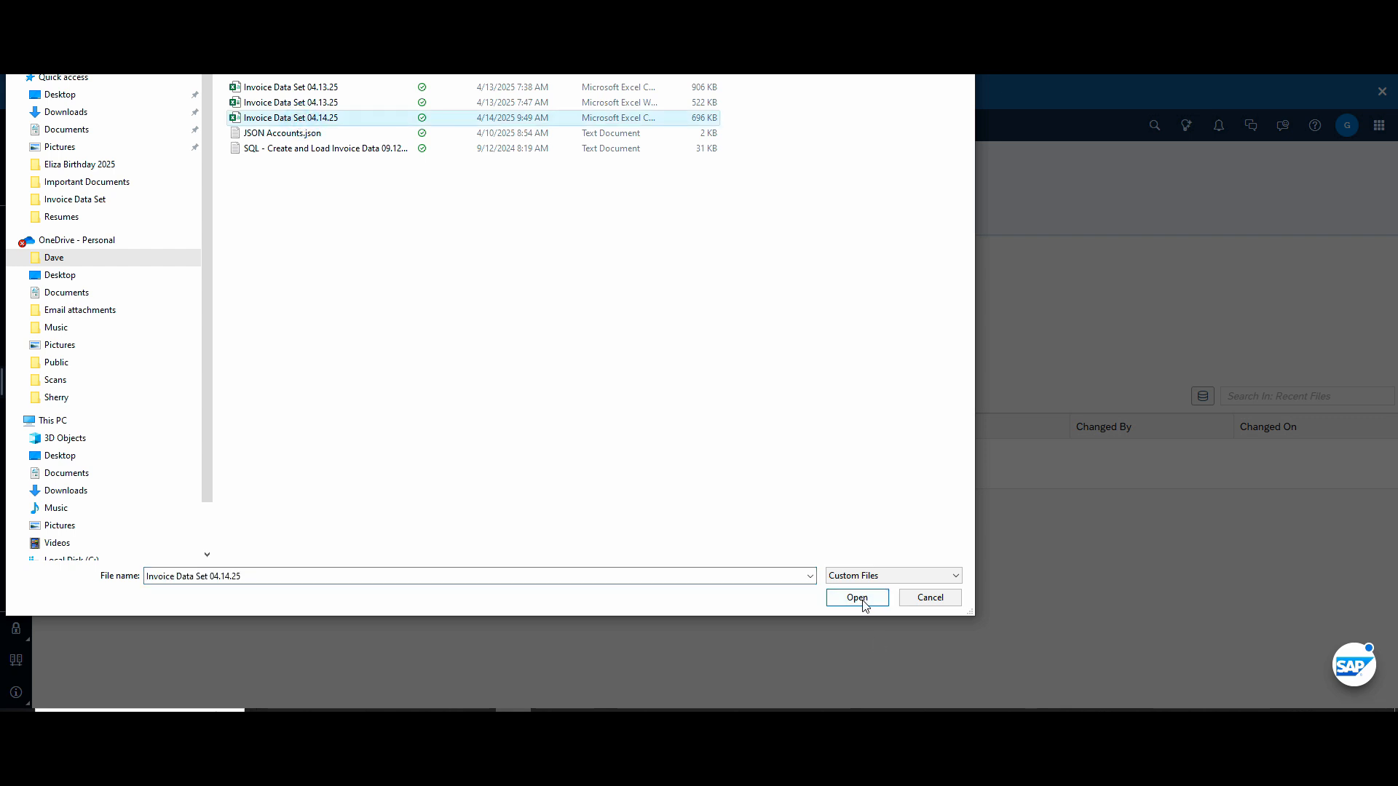
click(245, 576)
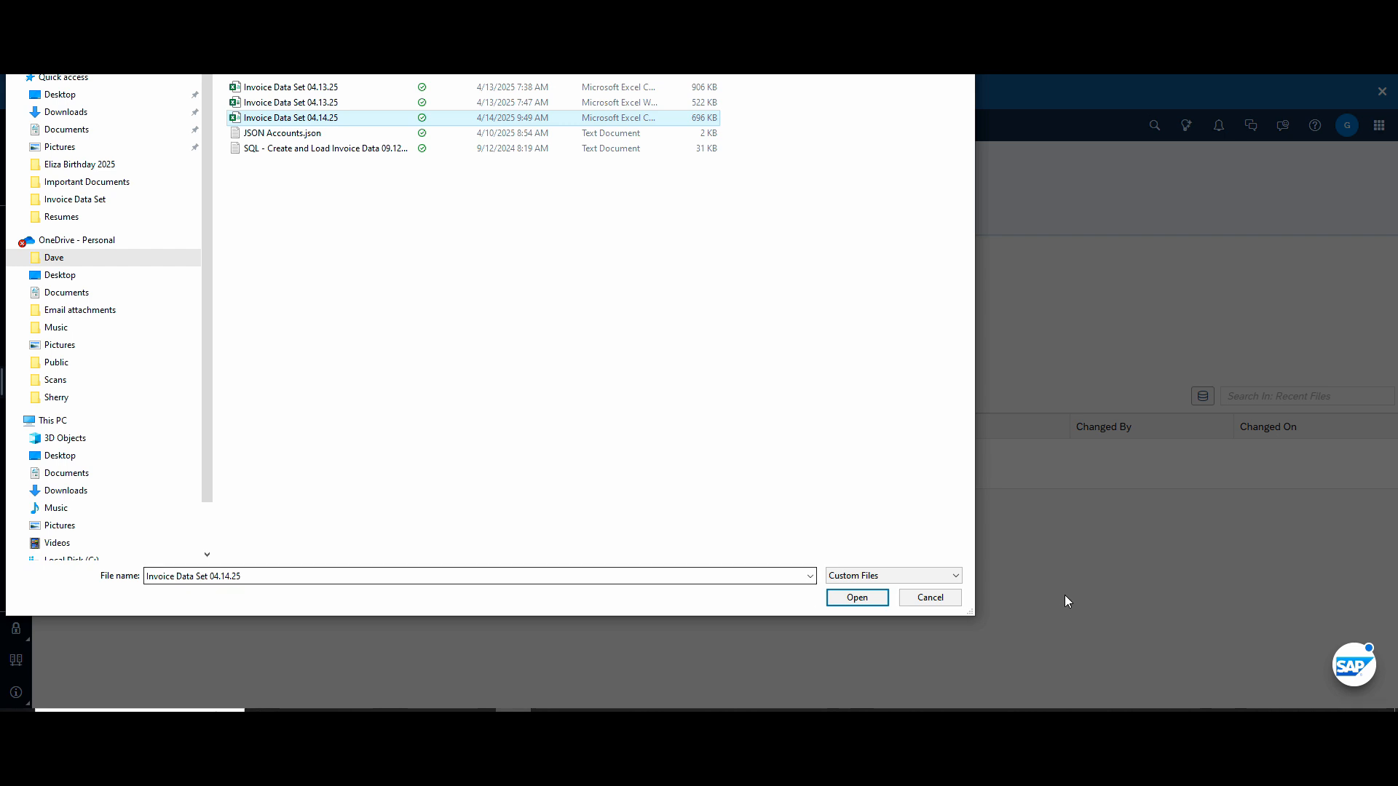
click(859, 597)
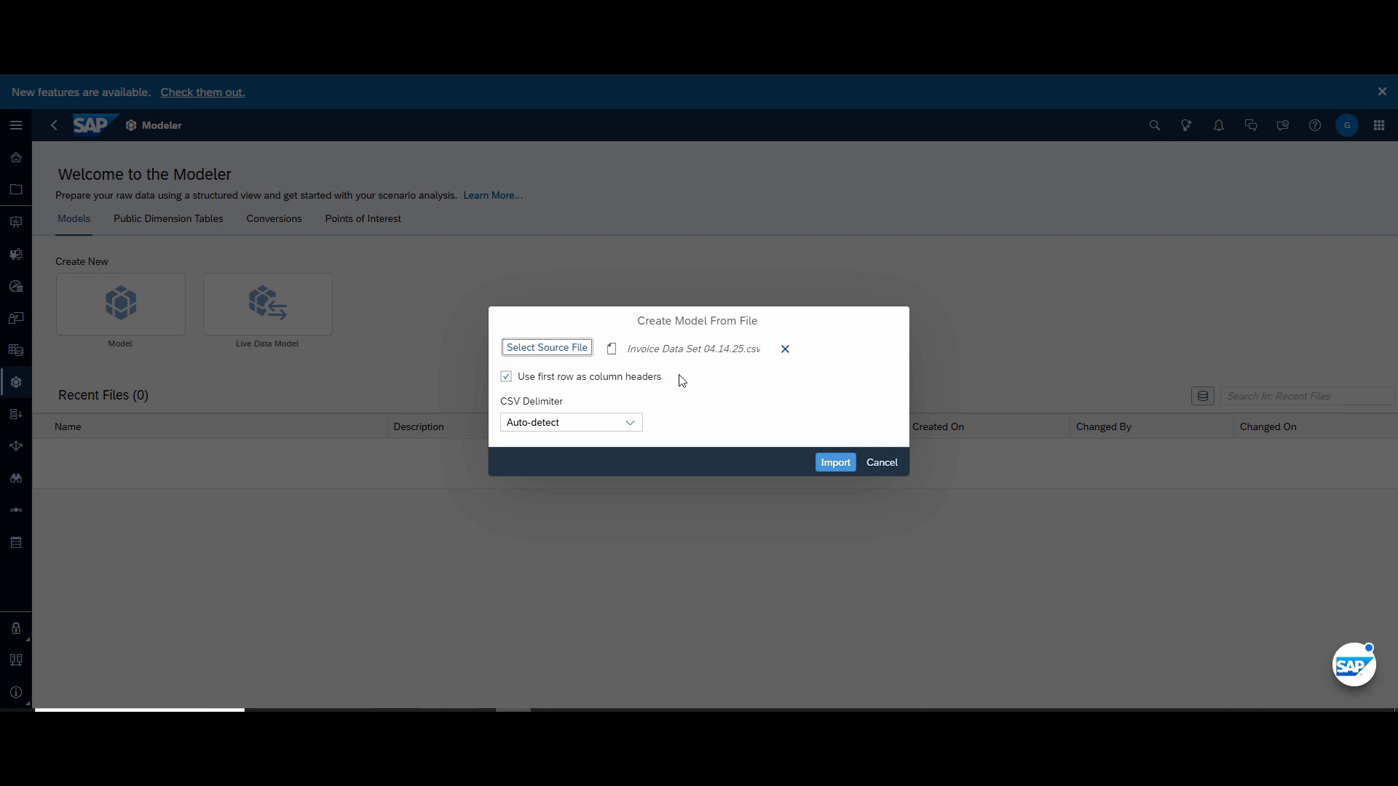
click(835, 466)
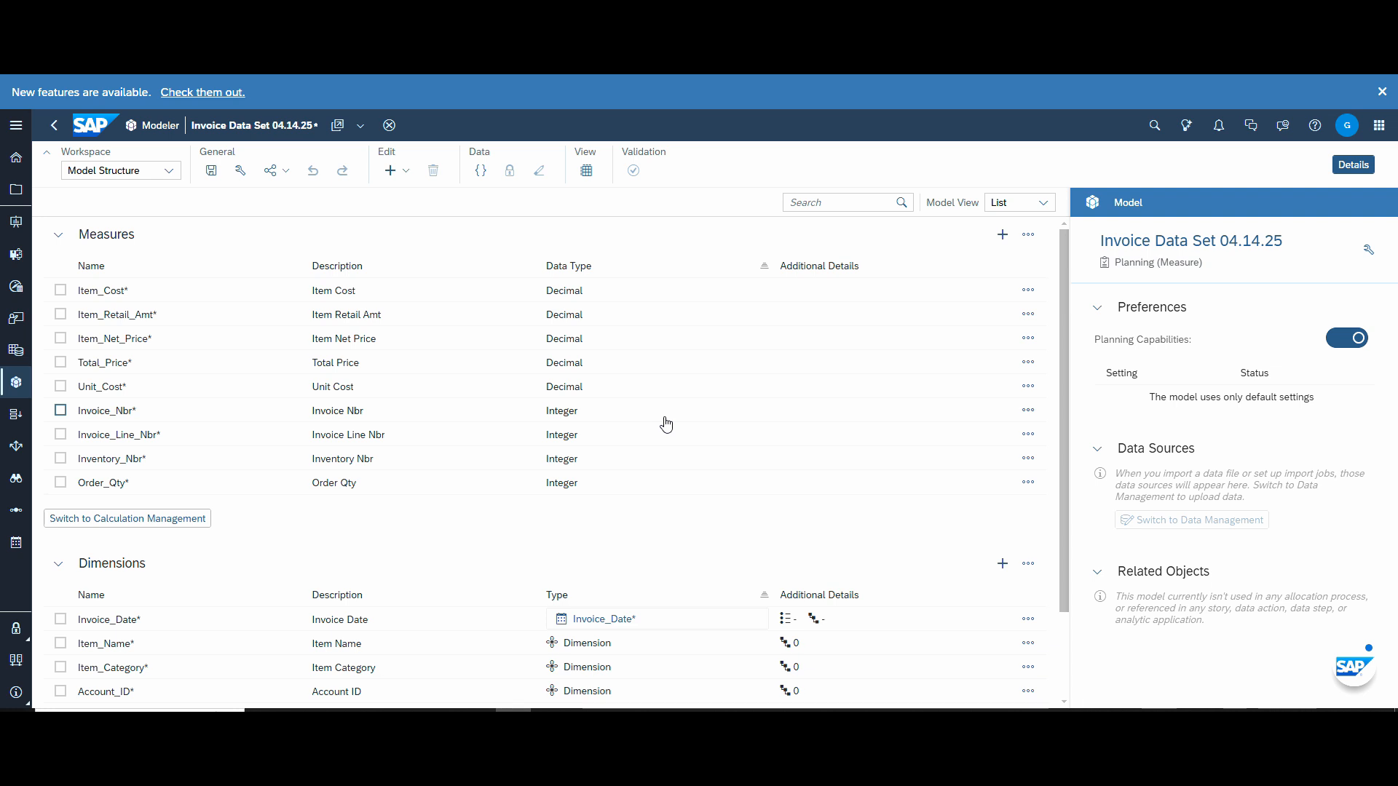
- Convert the Invoice_Nbr, Invoice_Line_Nbr and Inventory_Nbr measures to dimensions
scroll(664, 422, down, 3)
scroll(663, 421, up, 3)
click(1030, 411)
click(1071, 459)
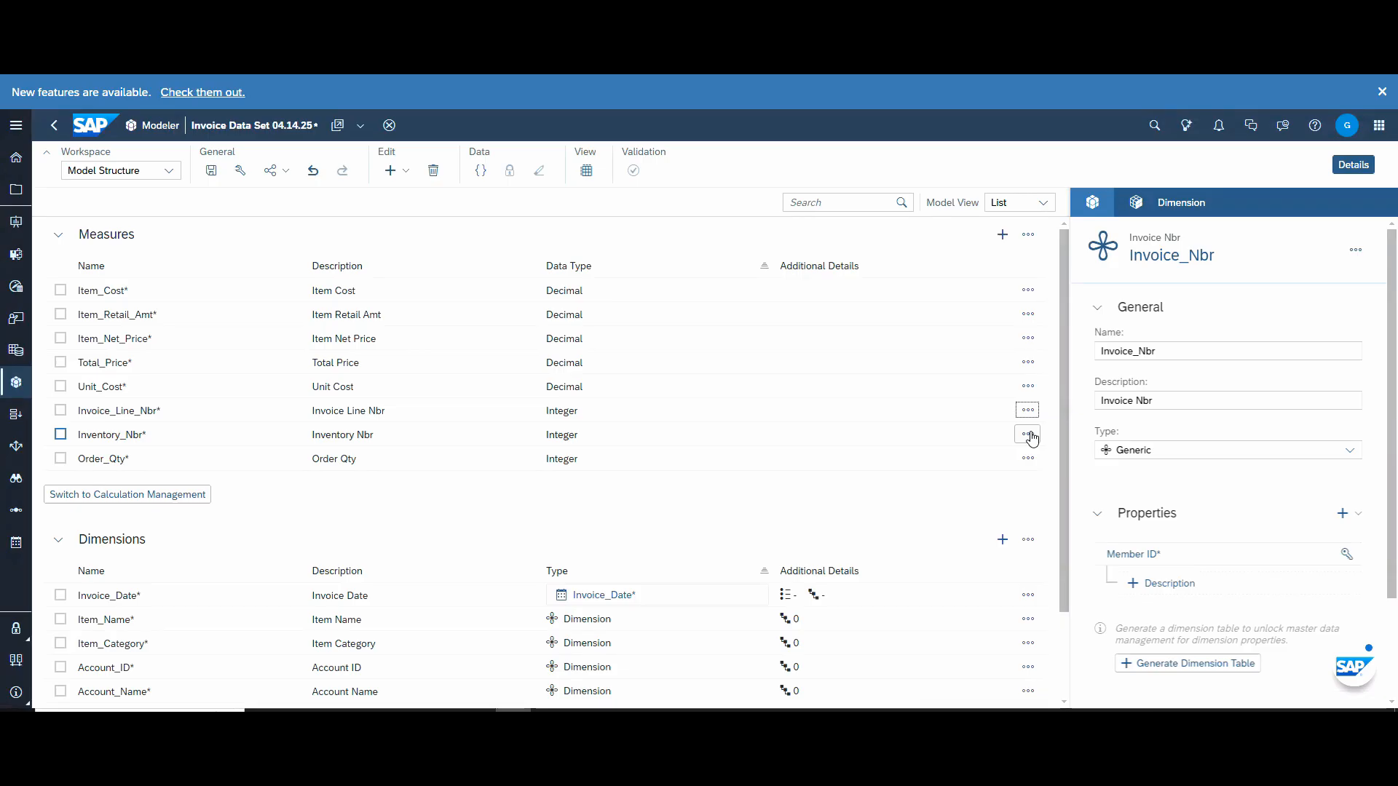
click(1028, 410)
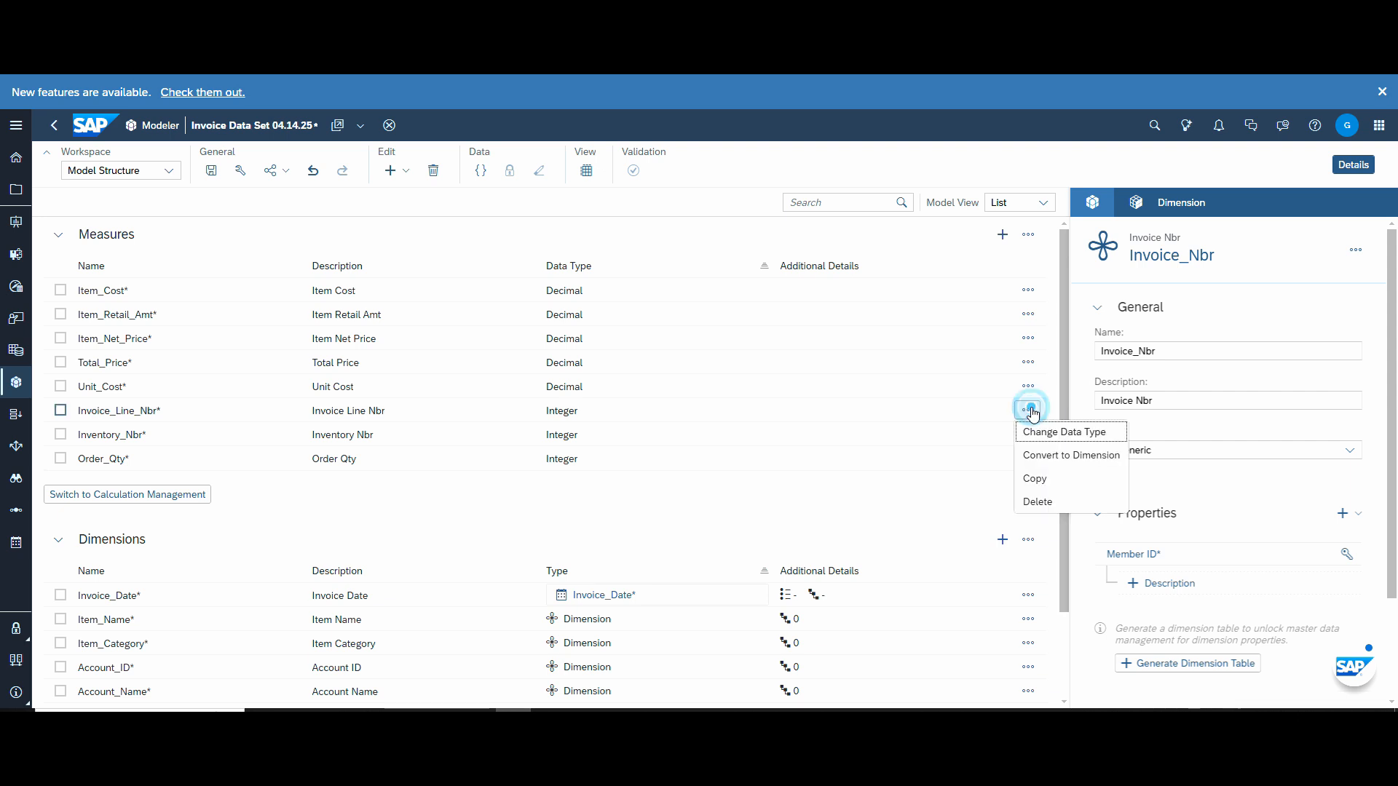
click(1049, 457)
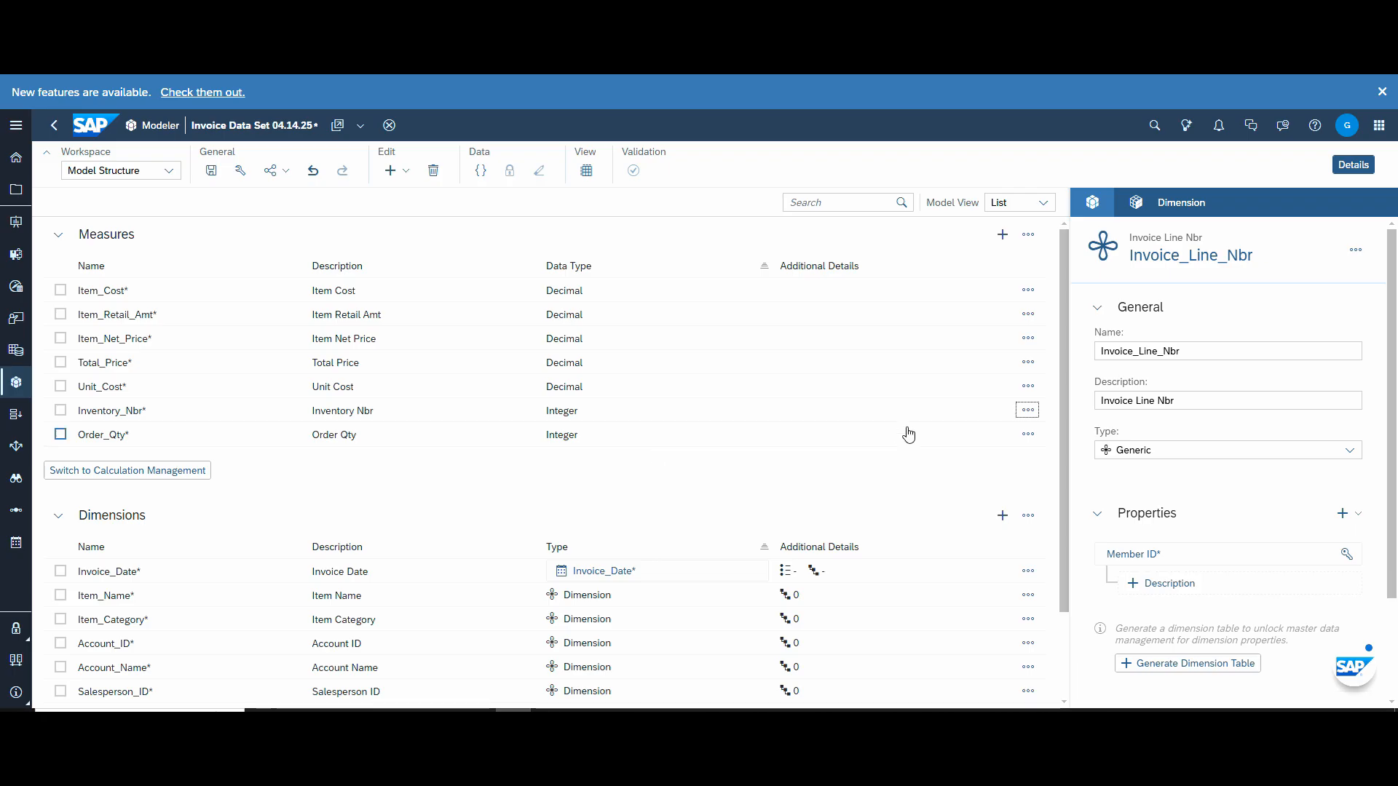
click(1028, 410)
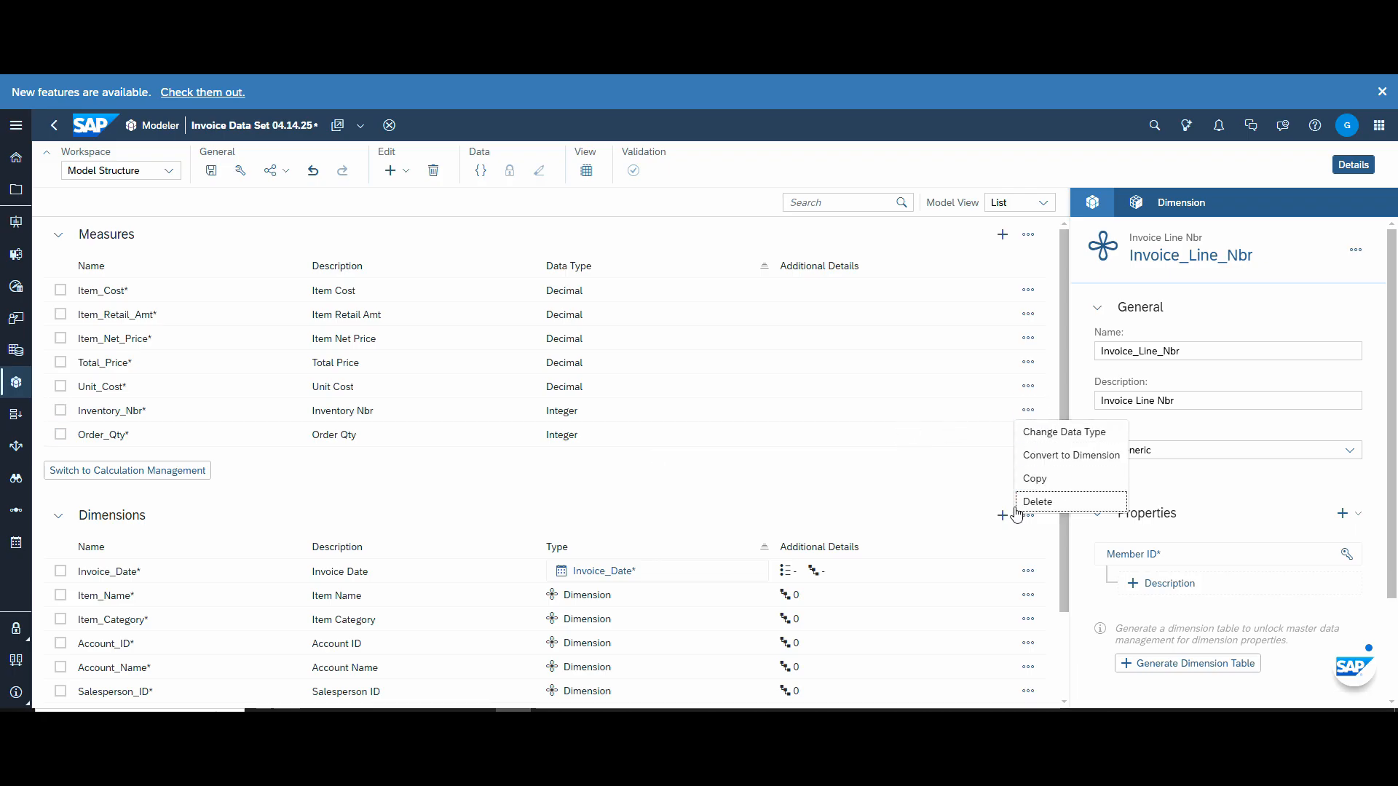
click(1029, 454)
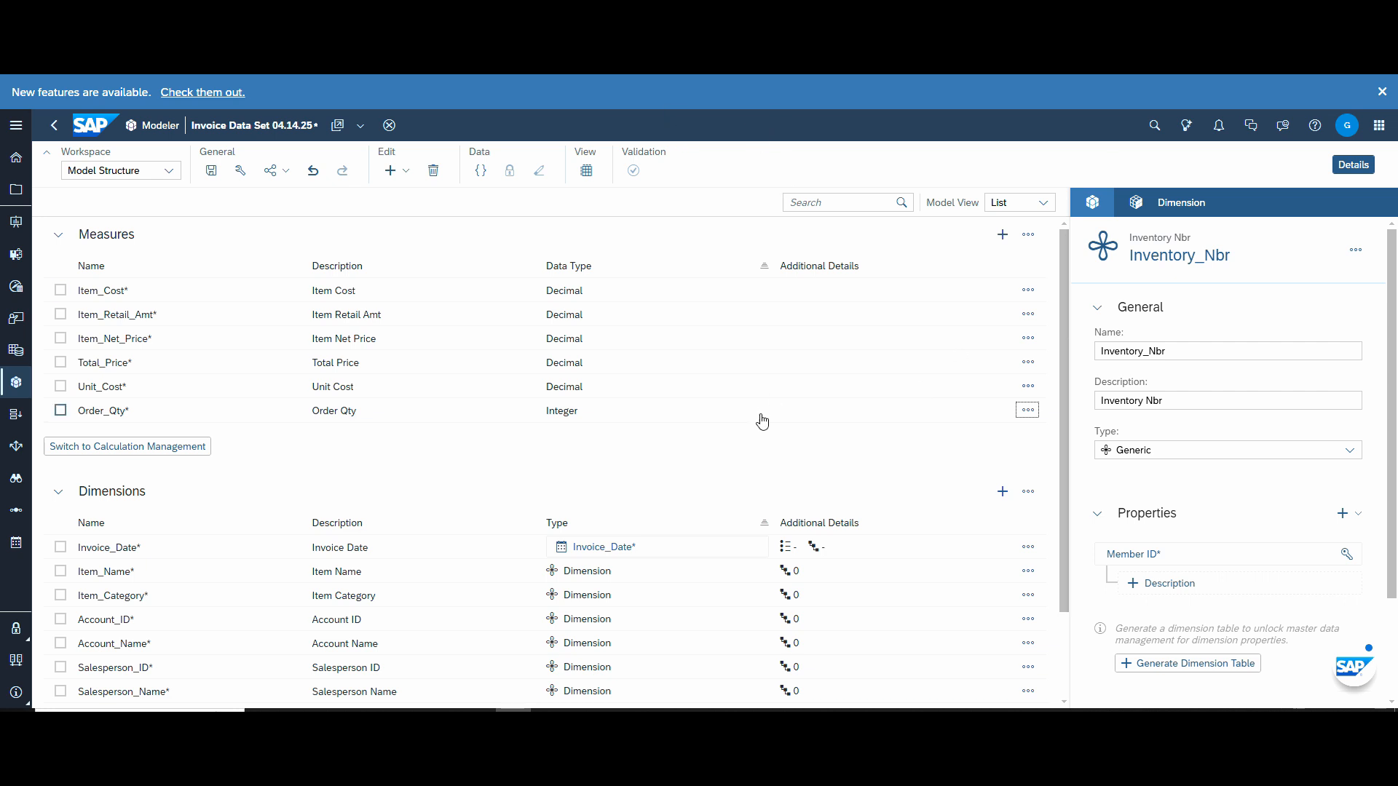
- Save the model in My Files as Invoice Data Set 04.14.25, using the same text for its description
scroll(780, 428, down, 3)
scroll(706, 395, up, 3)
click(211, 172)
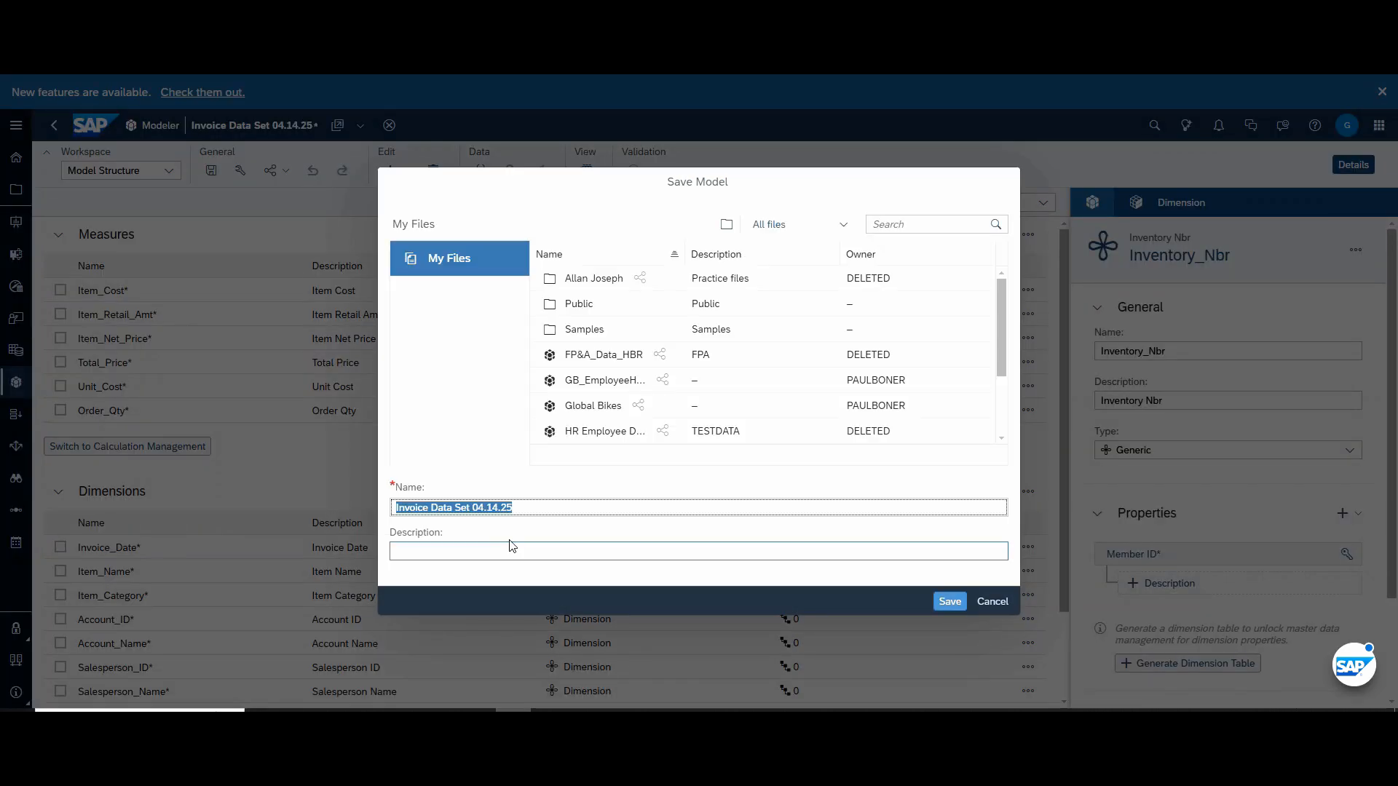
click(531, 507)
triple_click(531, 508)
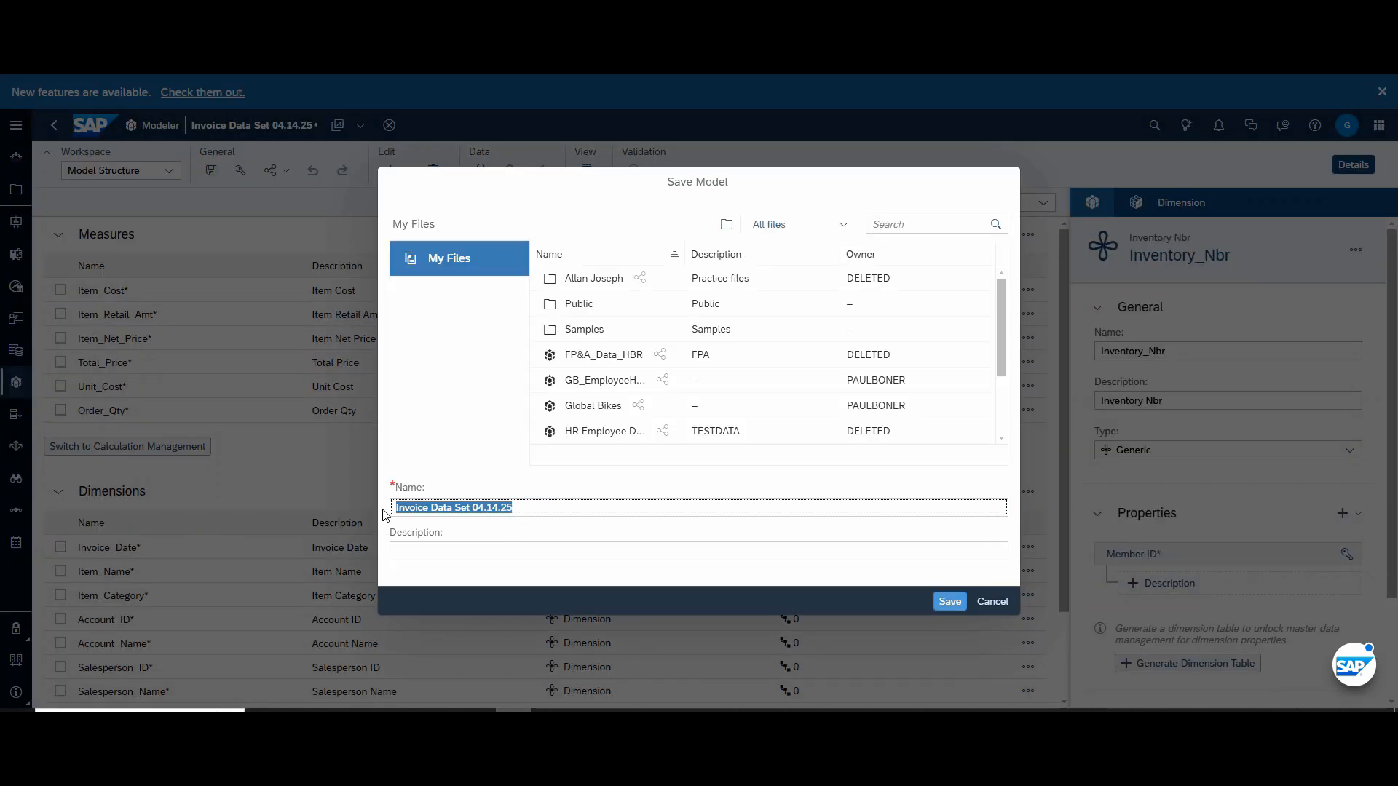
right_click(456, 511)
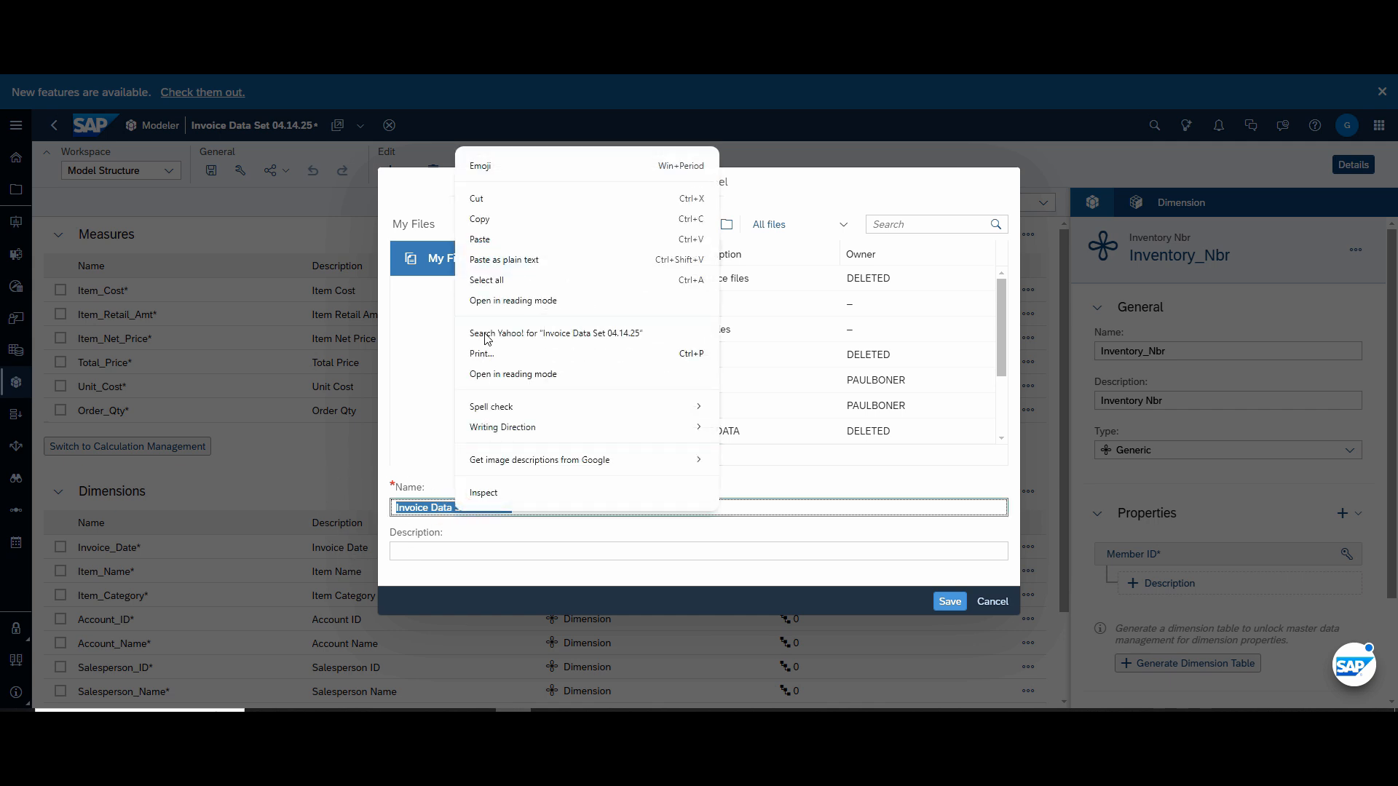
click(484, 222)
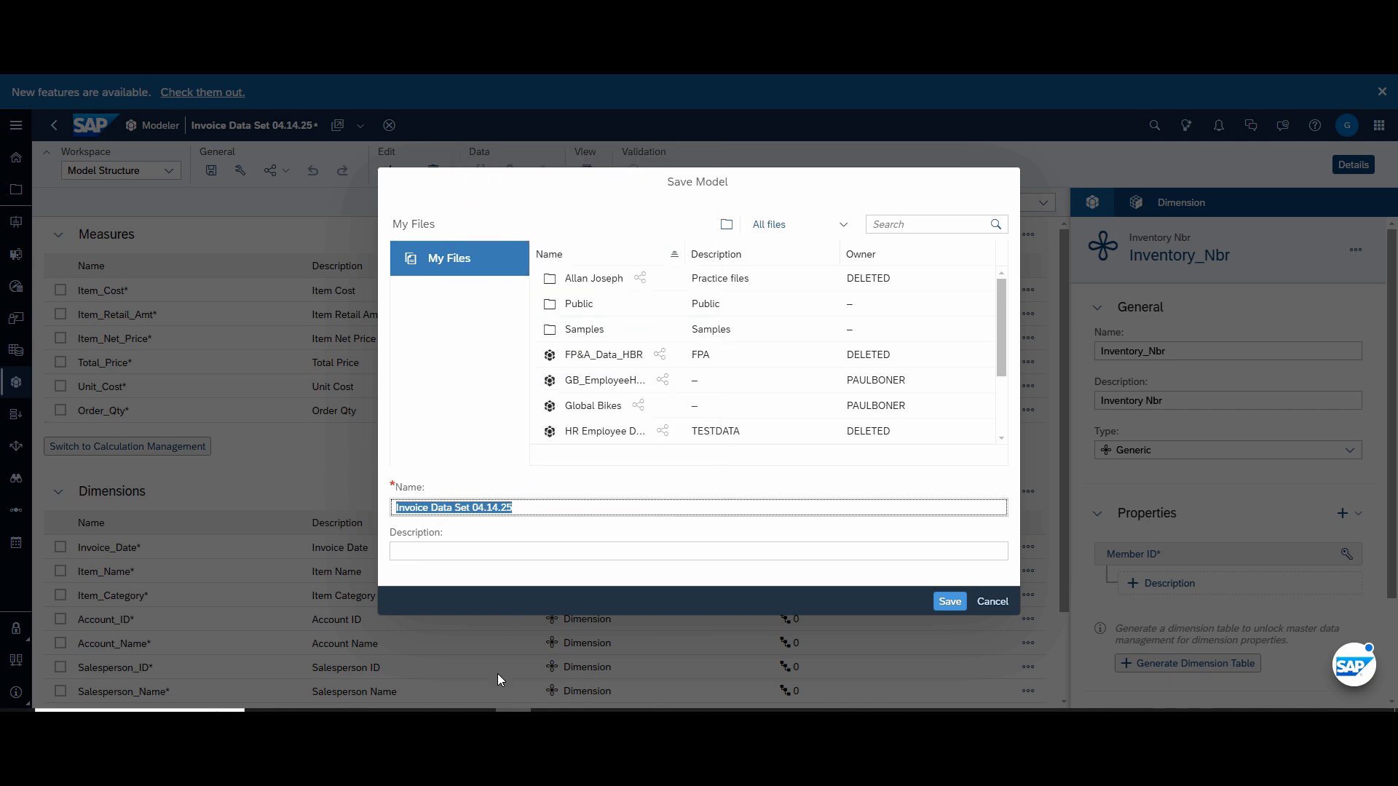
click(460, 555)
key(ctrl+v)
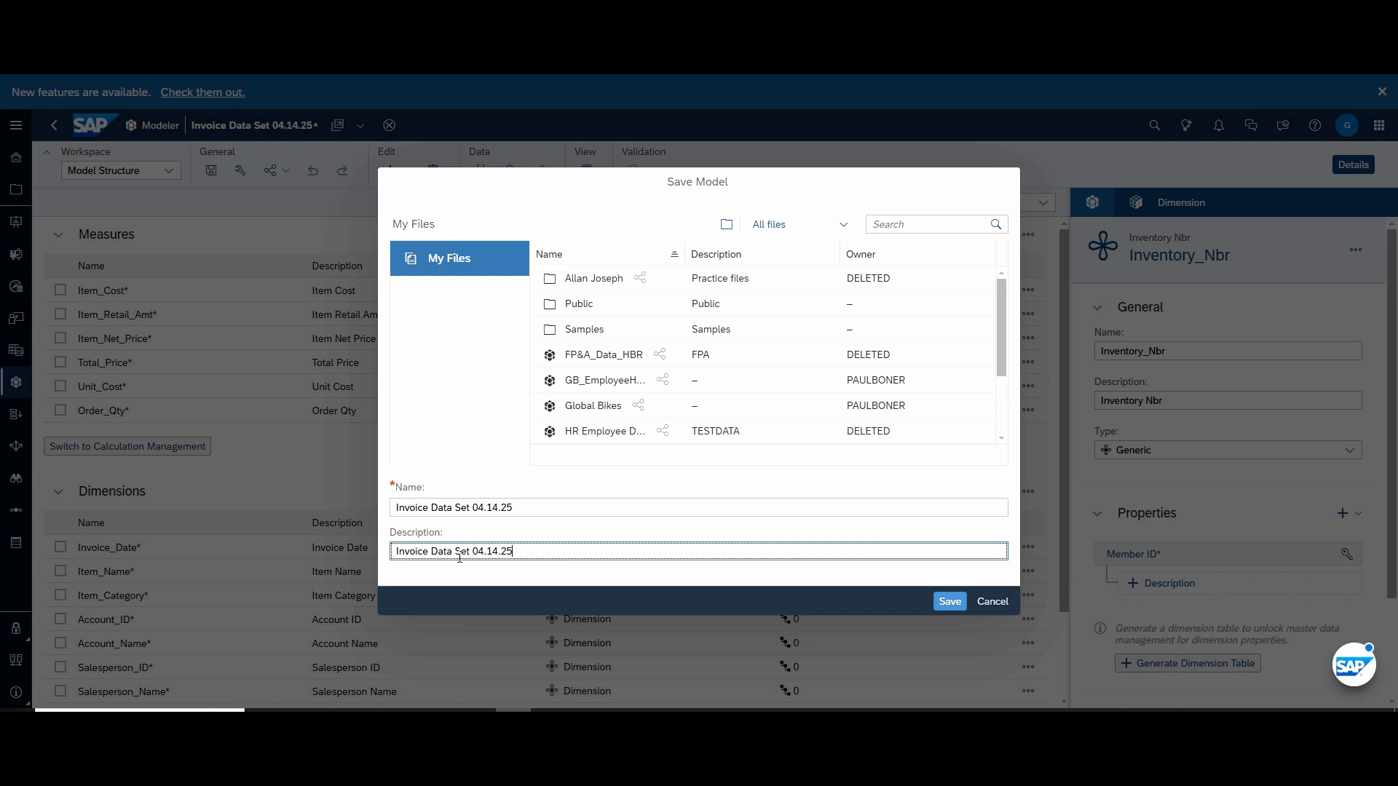
click(950, 602)
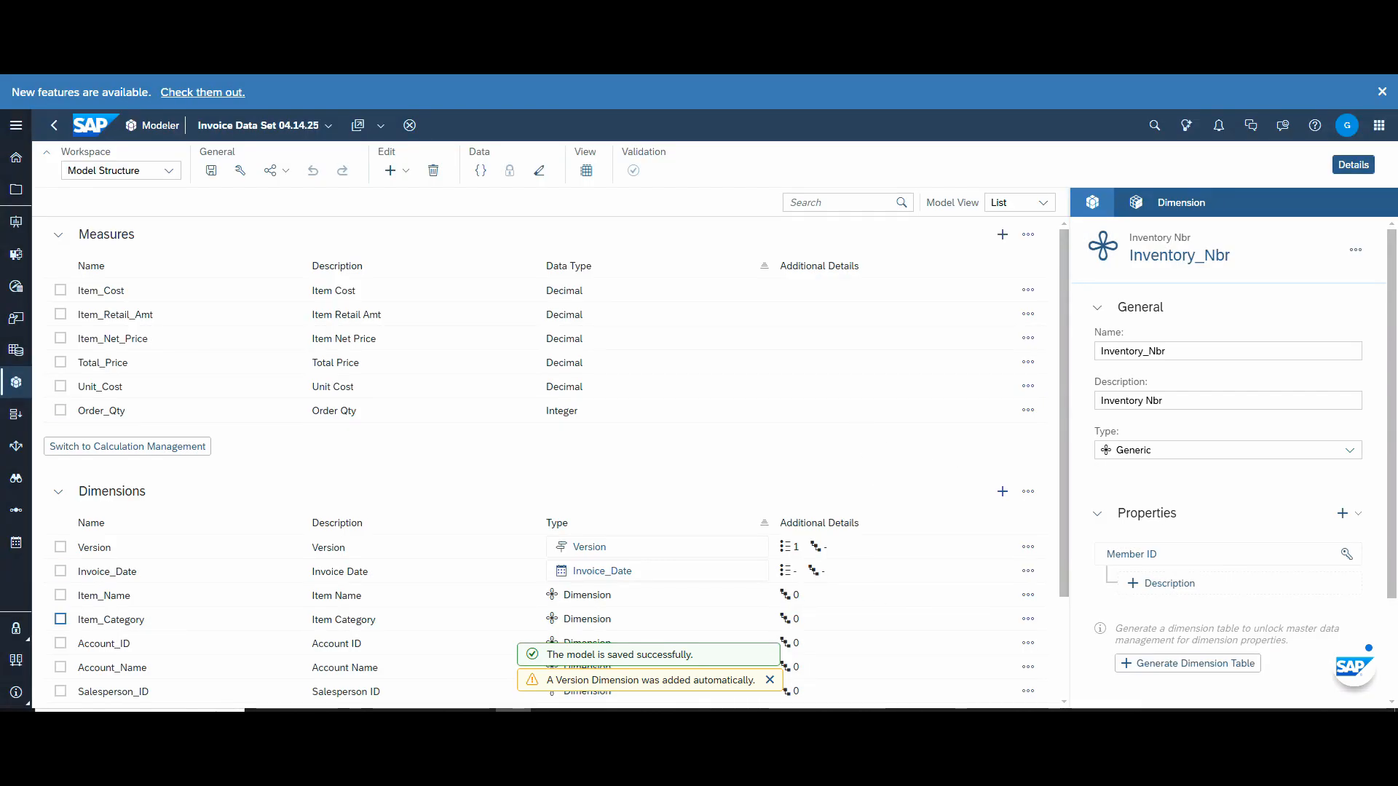
scroll(977, 615, down, 2)
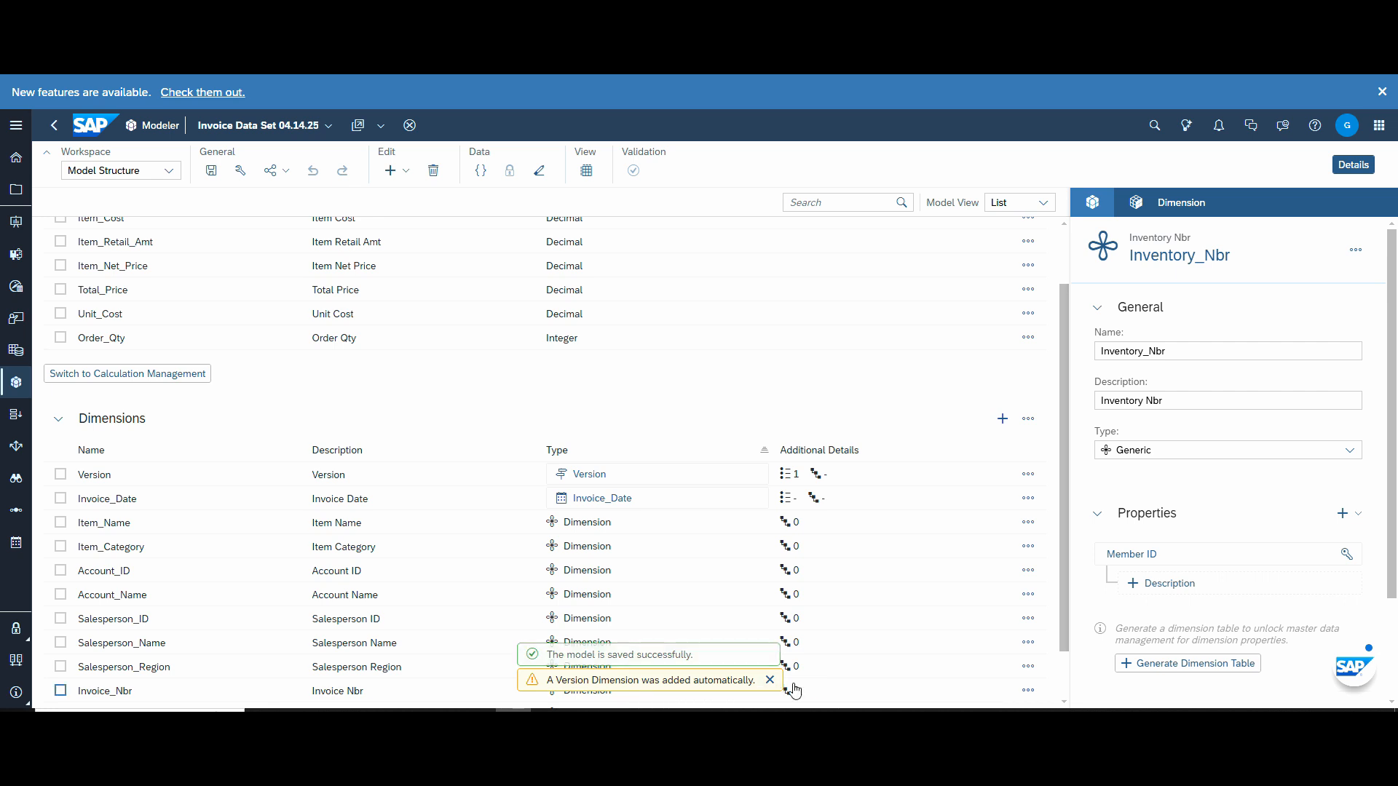
scroll(855, 469, up, 2)
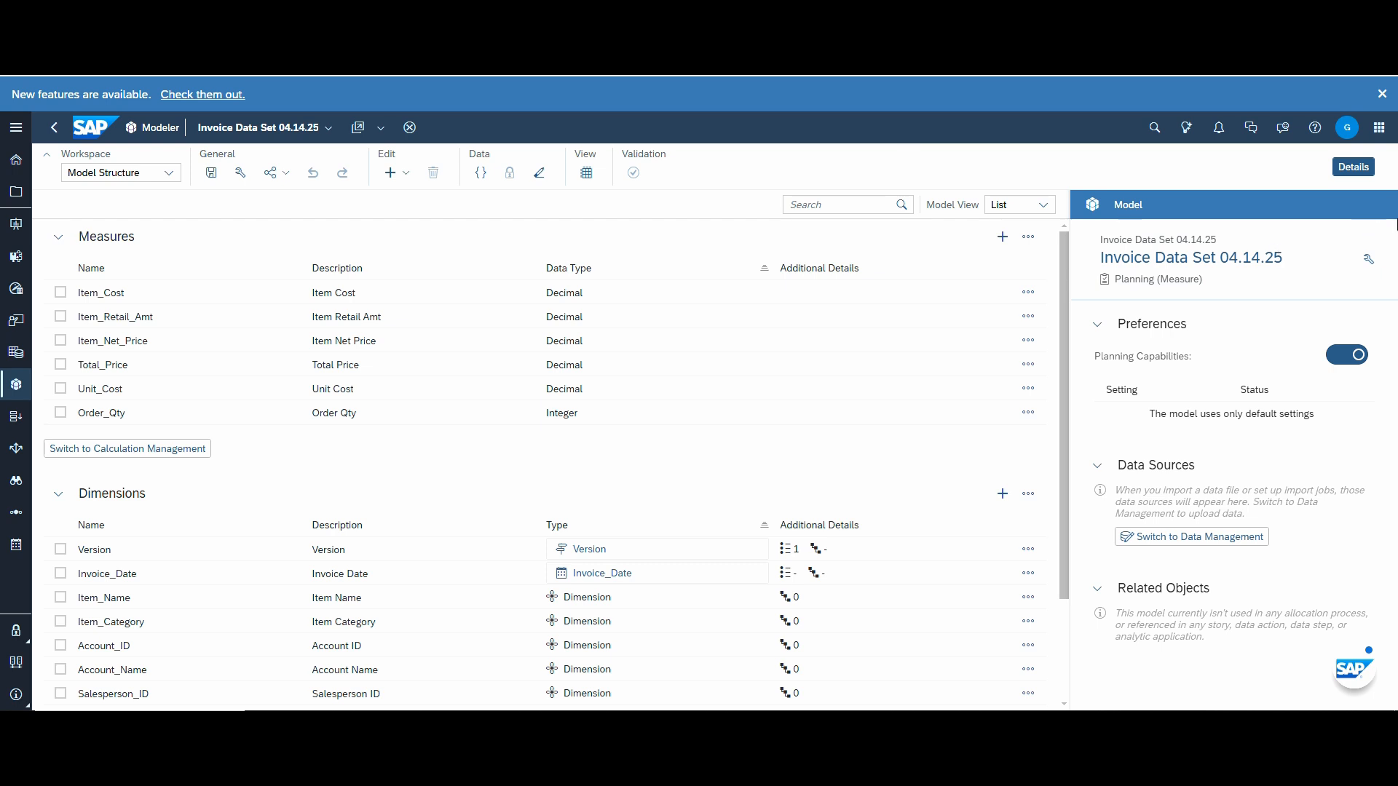
- Create a new Canvas story using the Optimized Design Experience
click(15, 164)
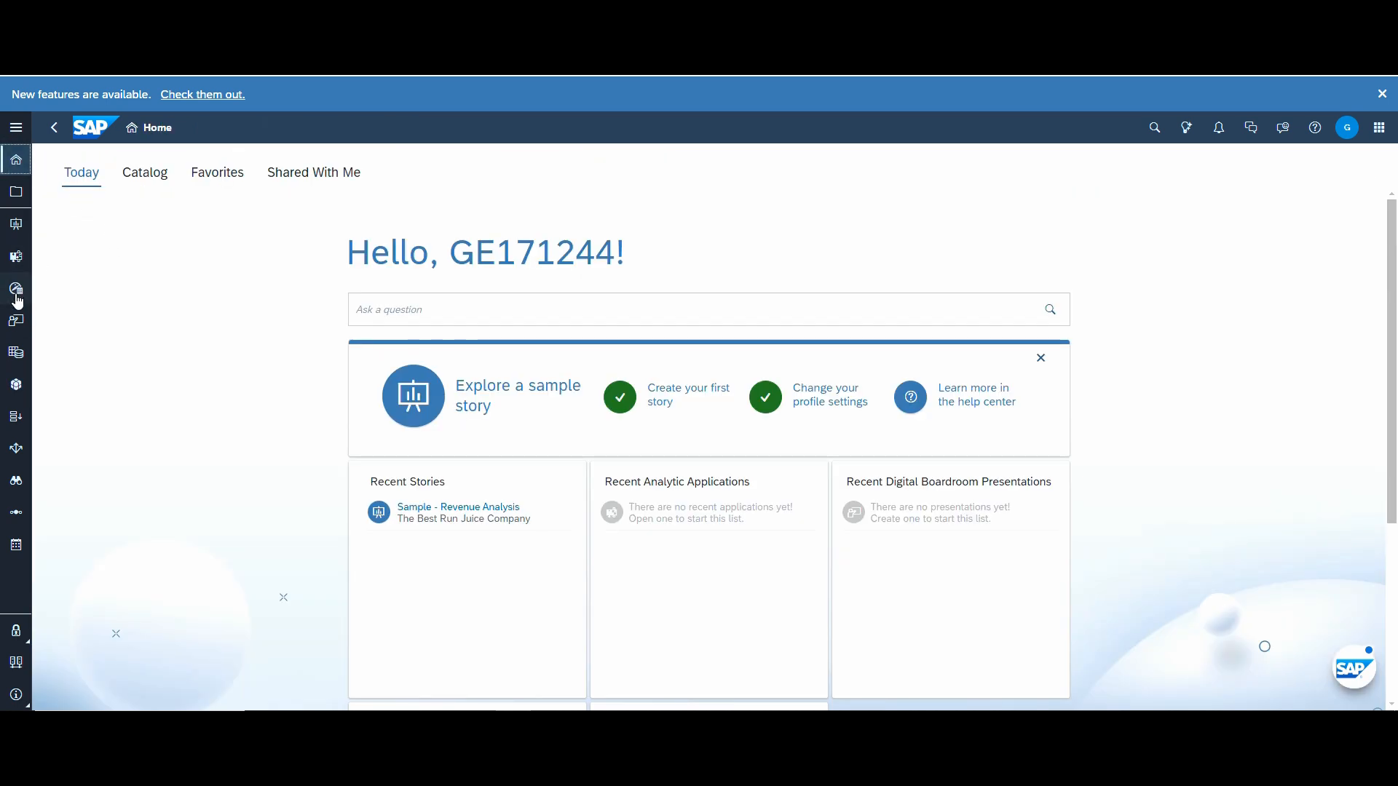
click(18, 227)
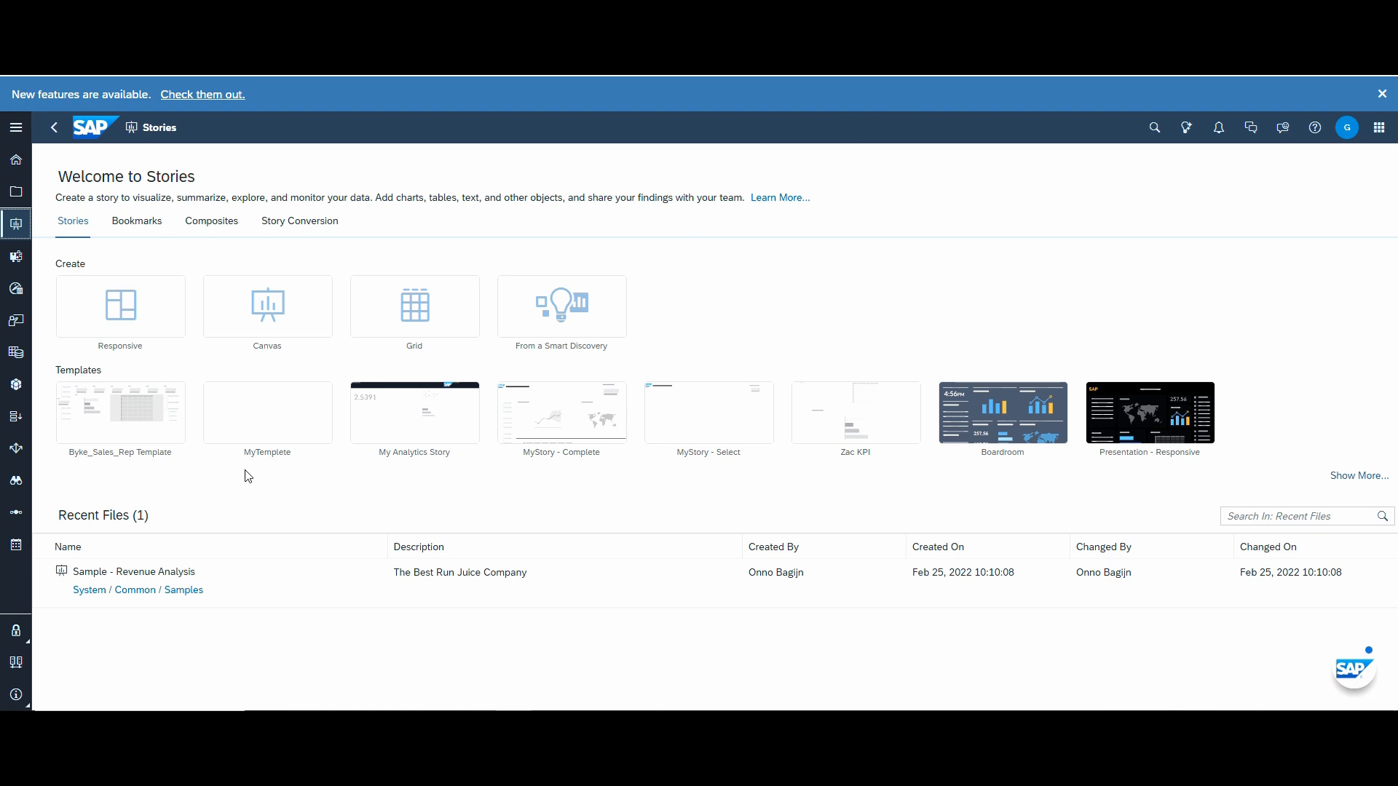
click(284, 318)
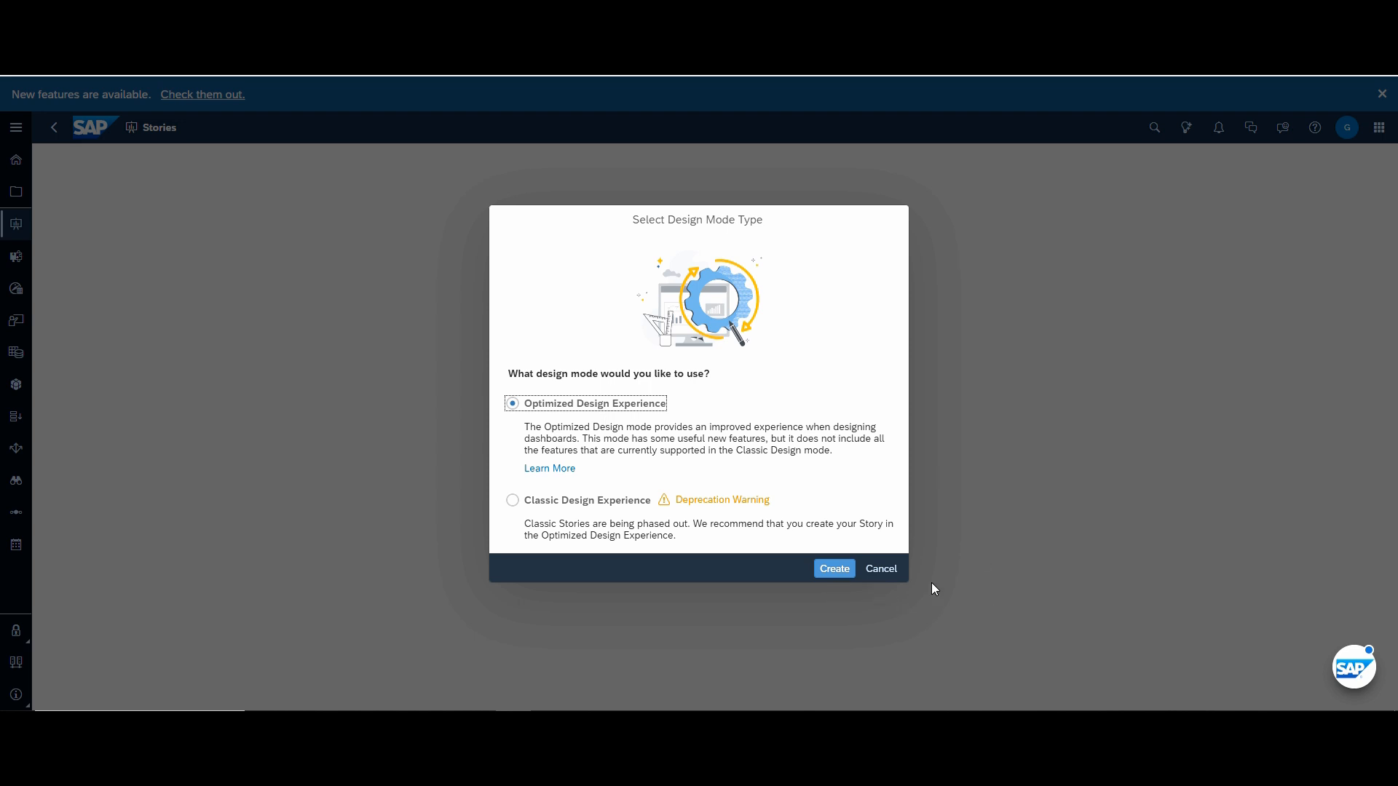
click(839, 575)
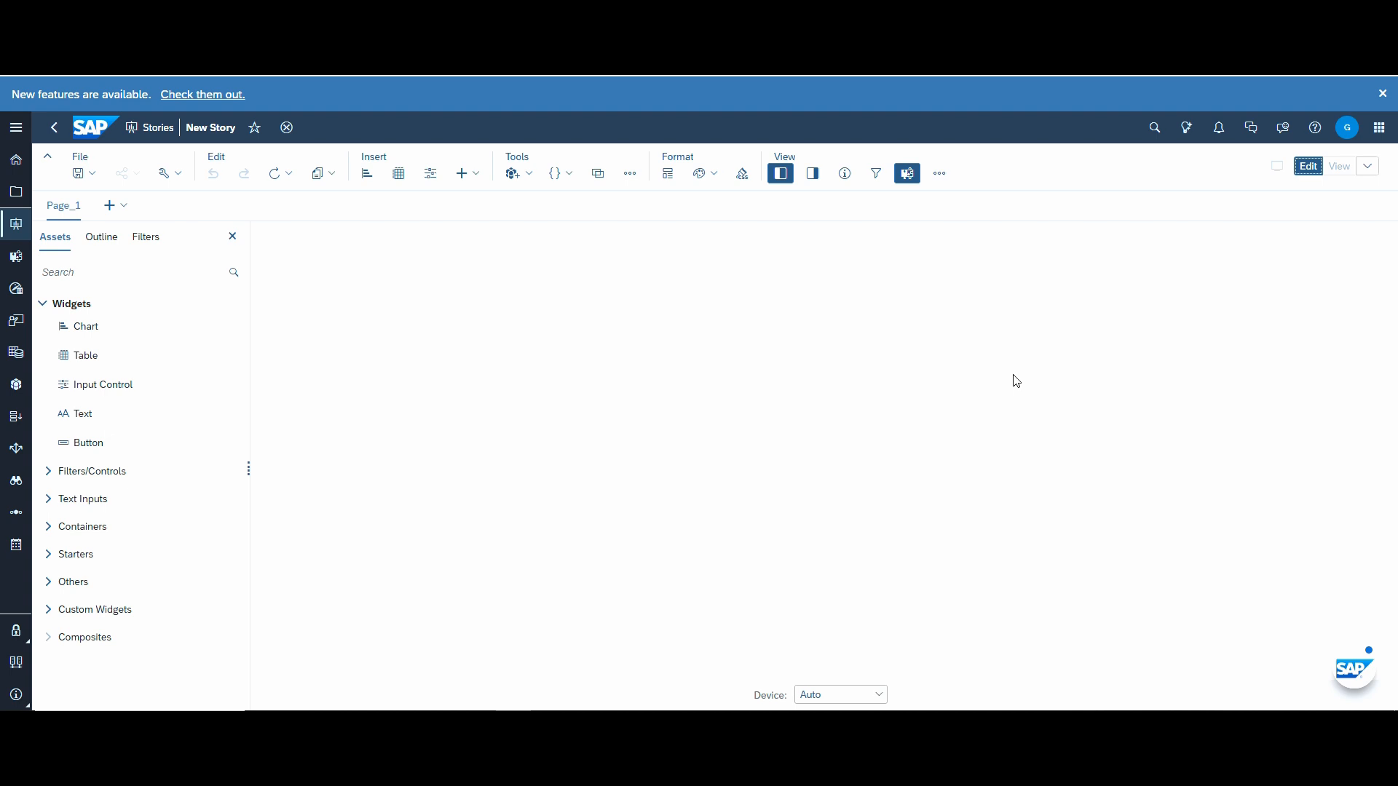
- Add the existing model Invoice Data Set 04.14.25 from My Files as the story's data
click(516, 181)
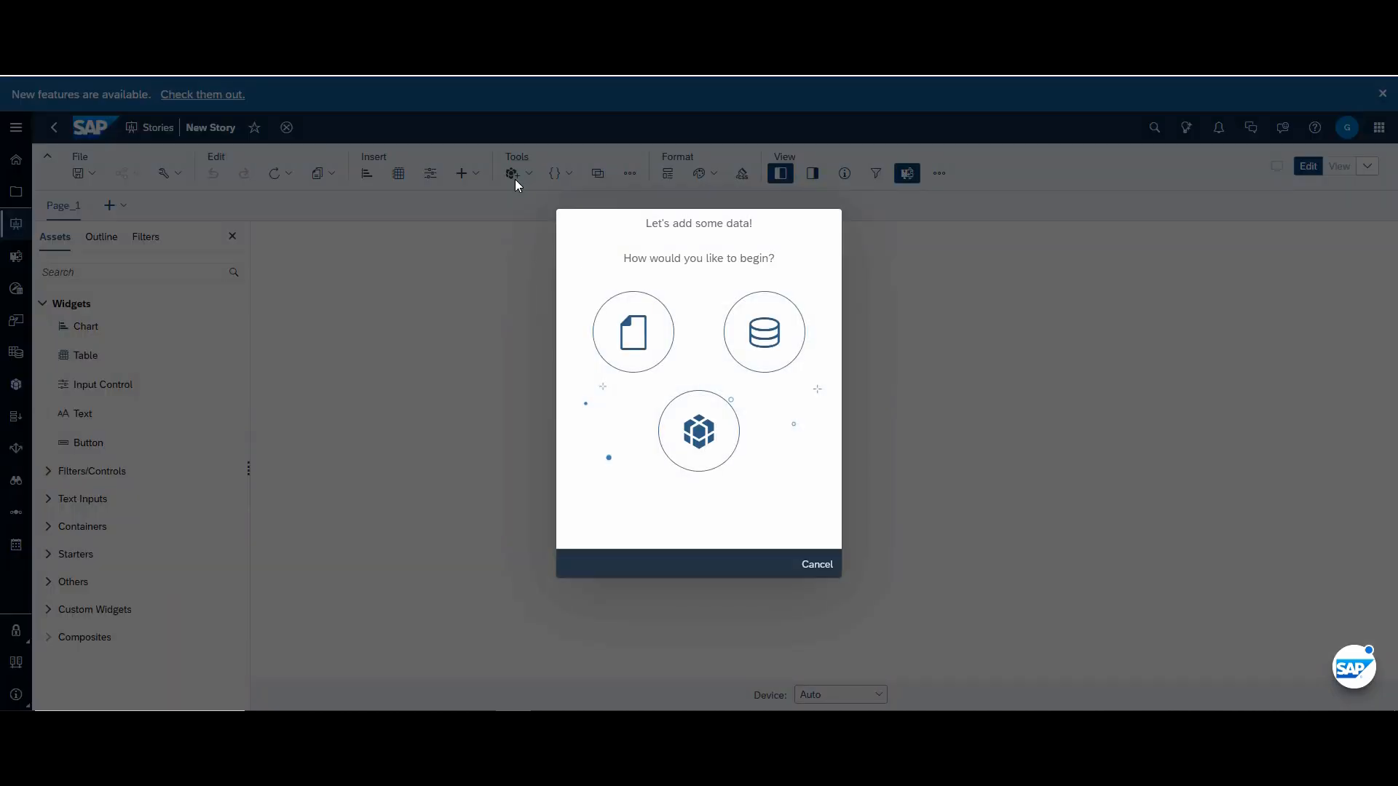
click(701, 437)
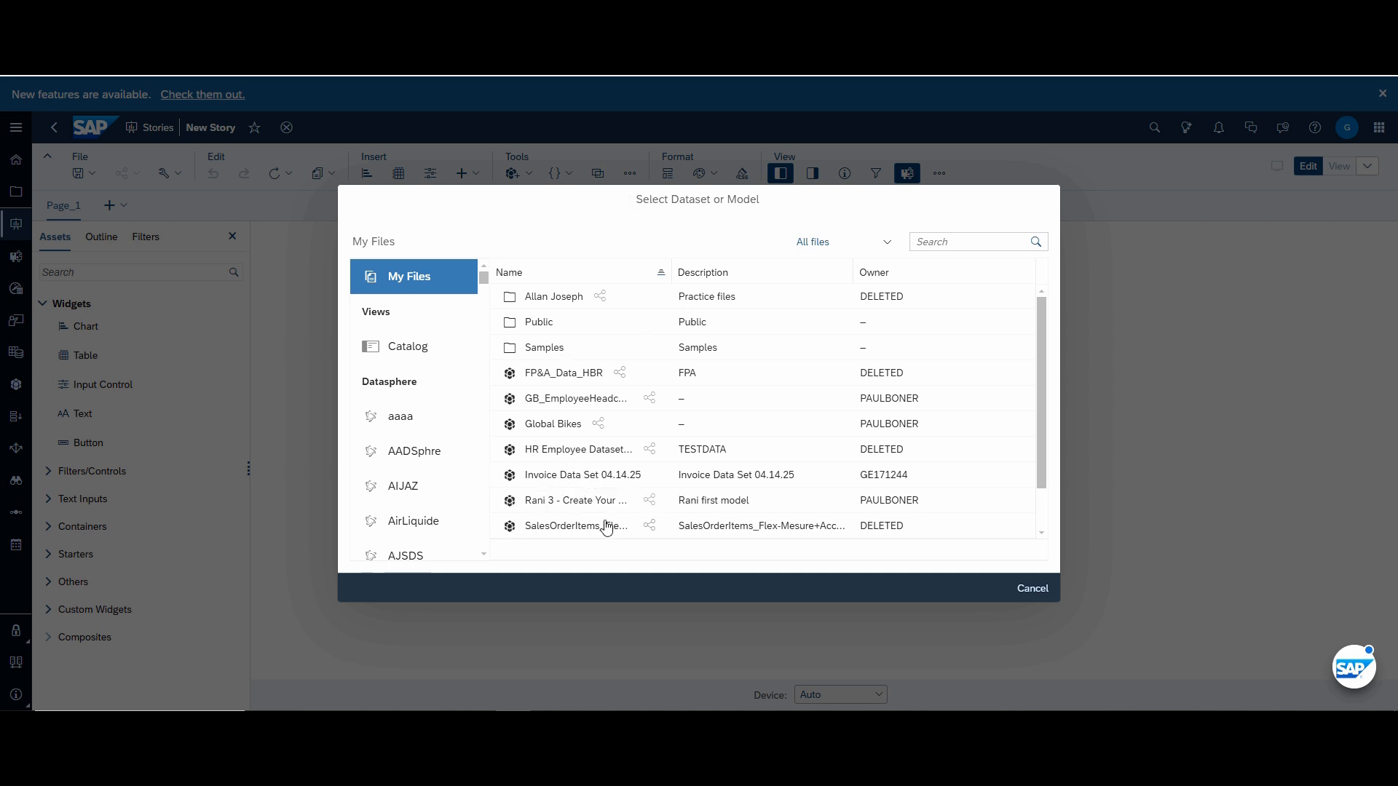
click(557, 475)
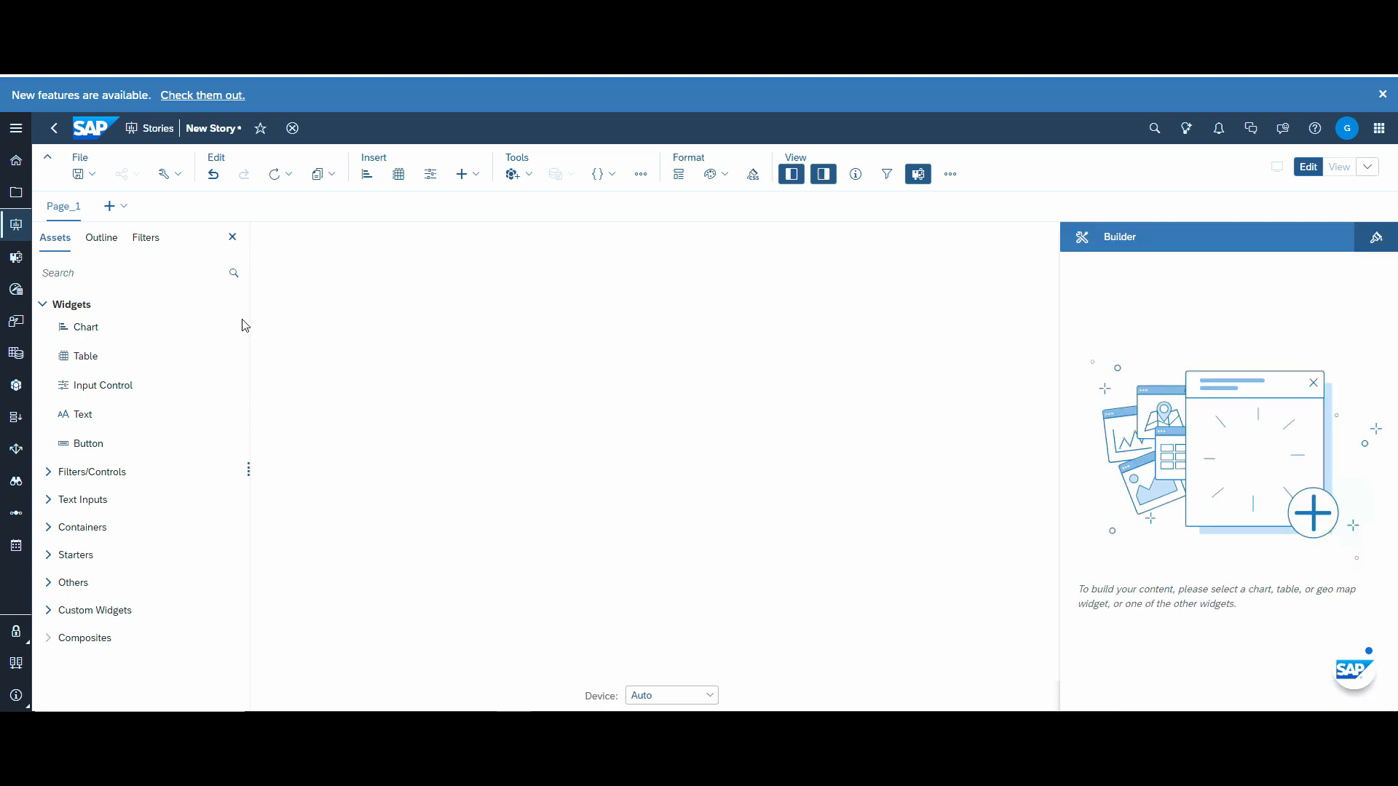
- Place a table widget near the middle of the blank page and remove Version from its columns
drag(98, 365, 463, 370)
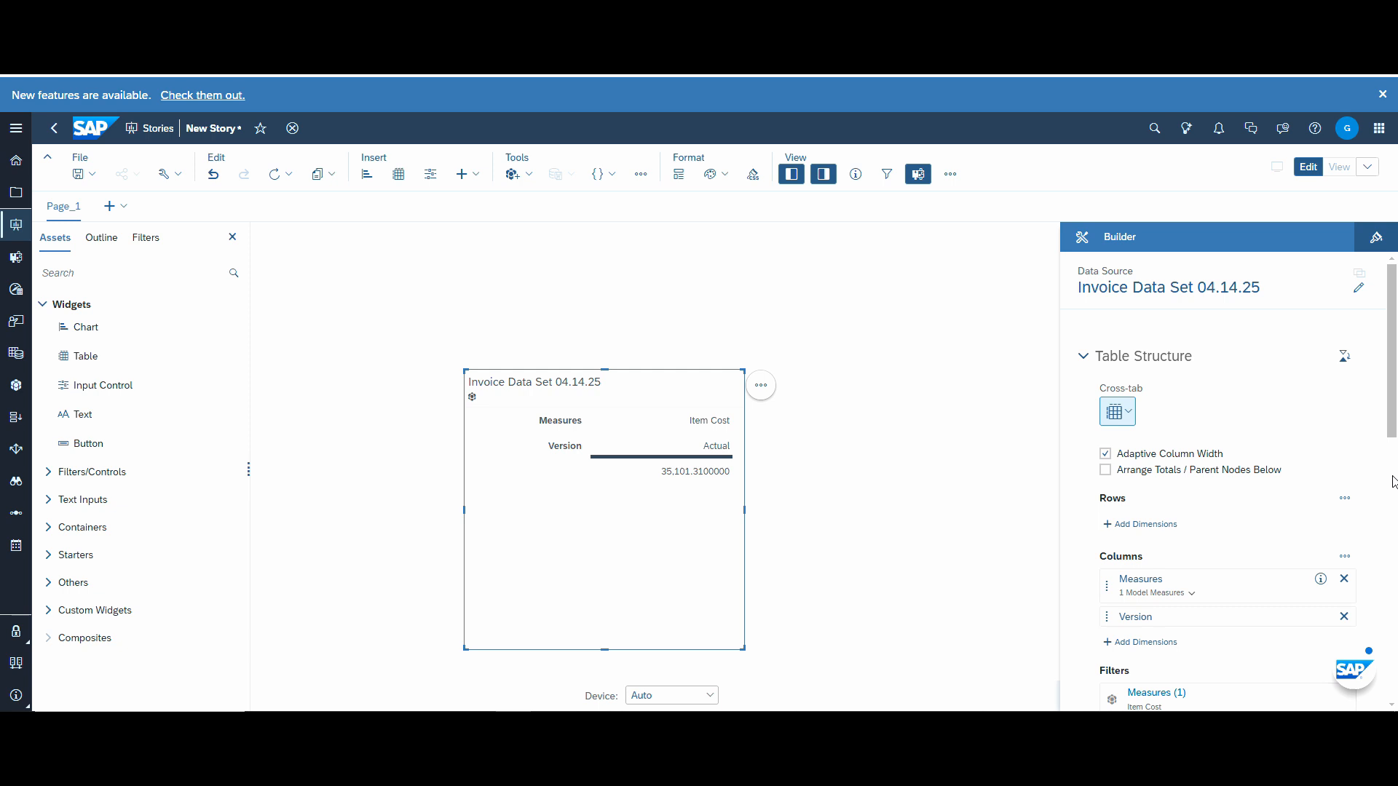
click(1345, 619)
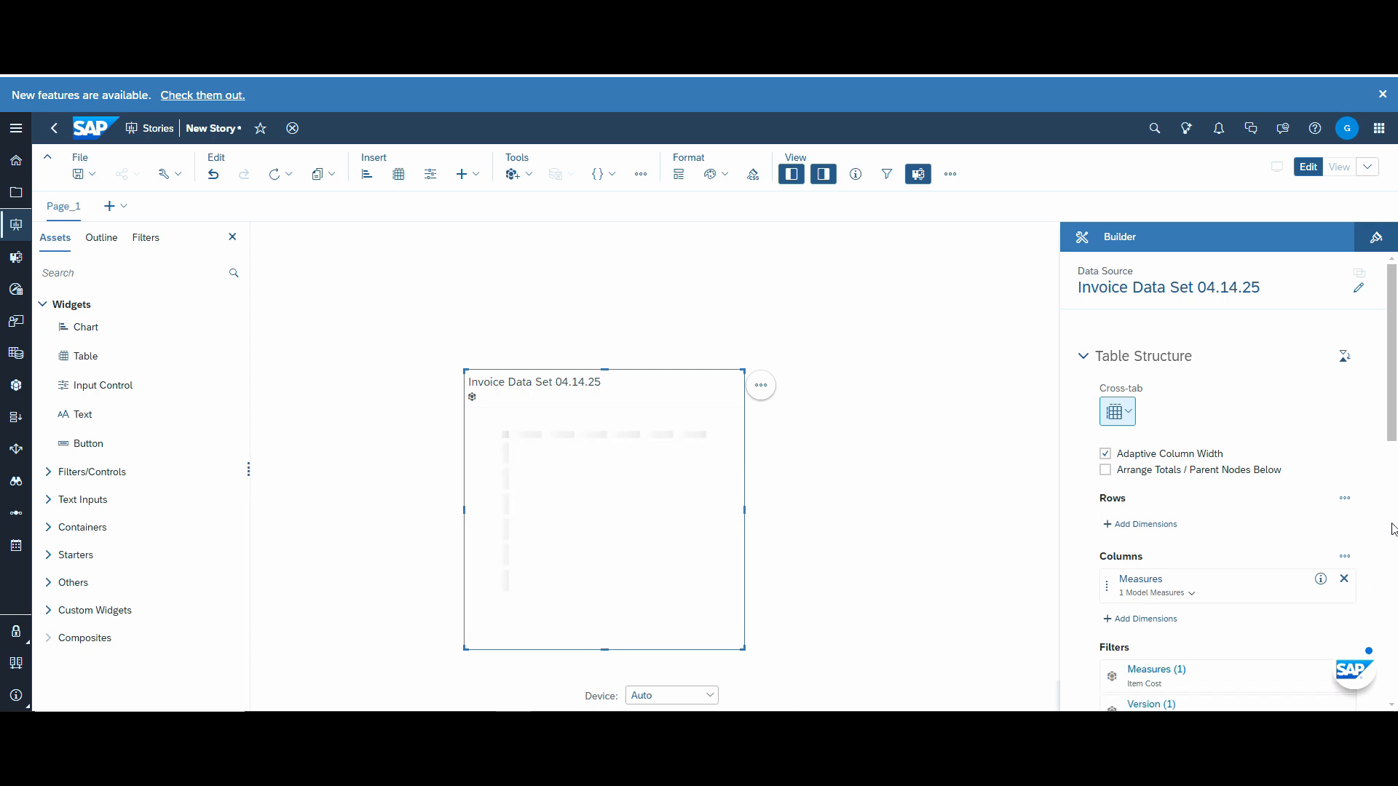
- Set the table's Measures filter to All Members
scroll(1389, 539, down, 1)
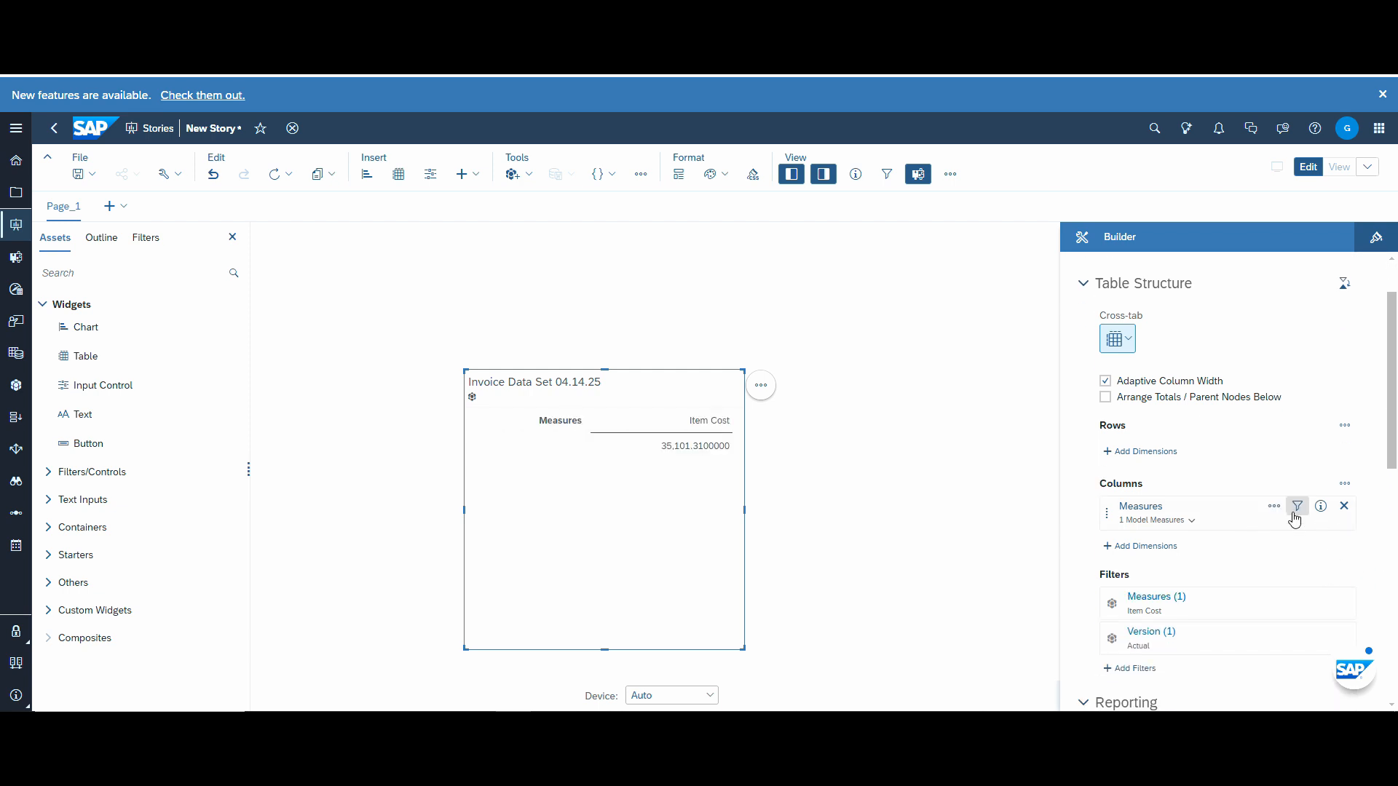
click(1296, 510)
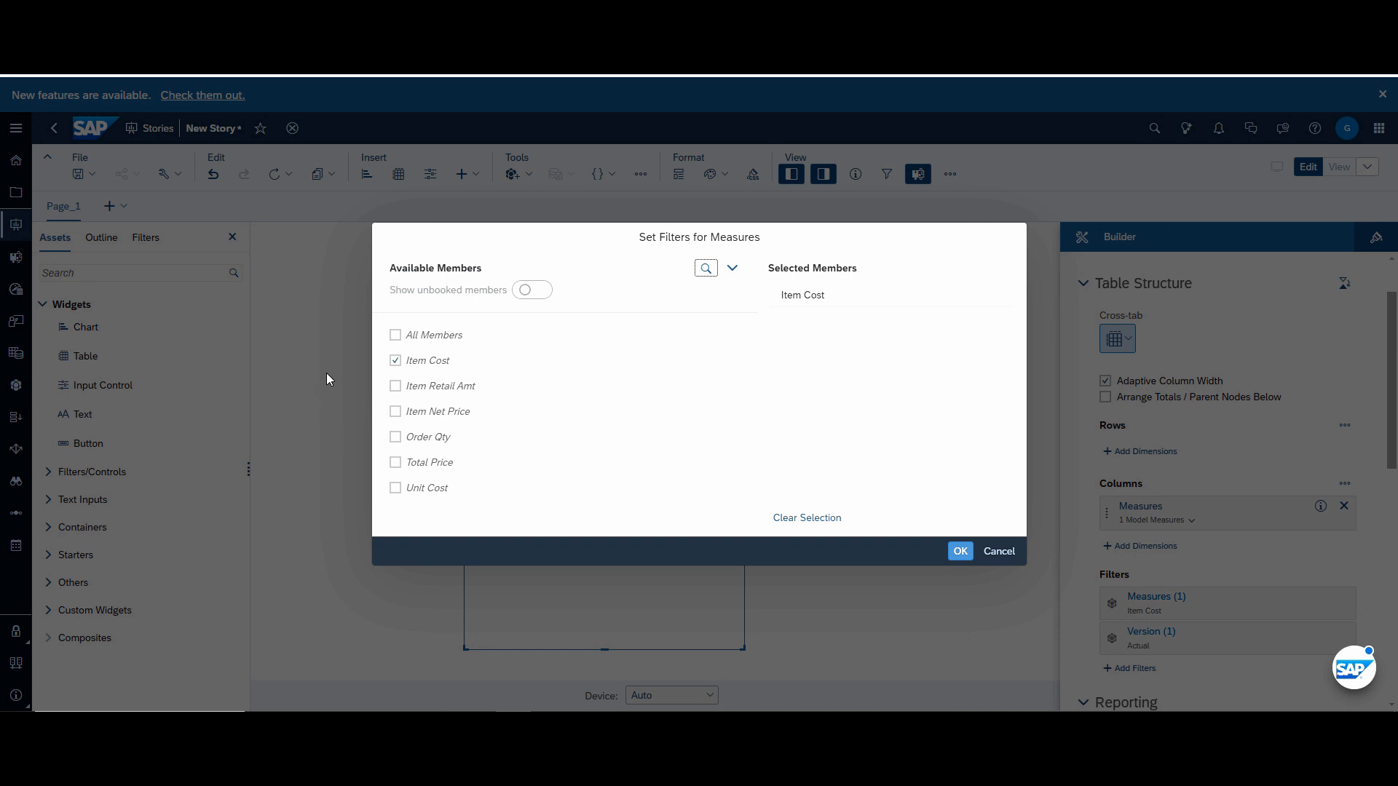
click(396, 335)
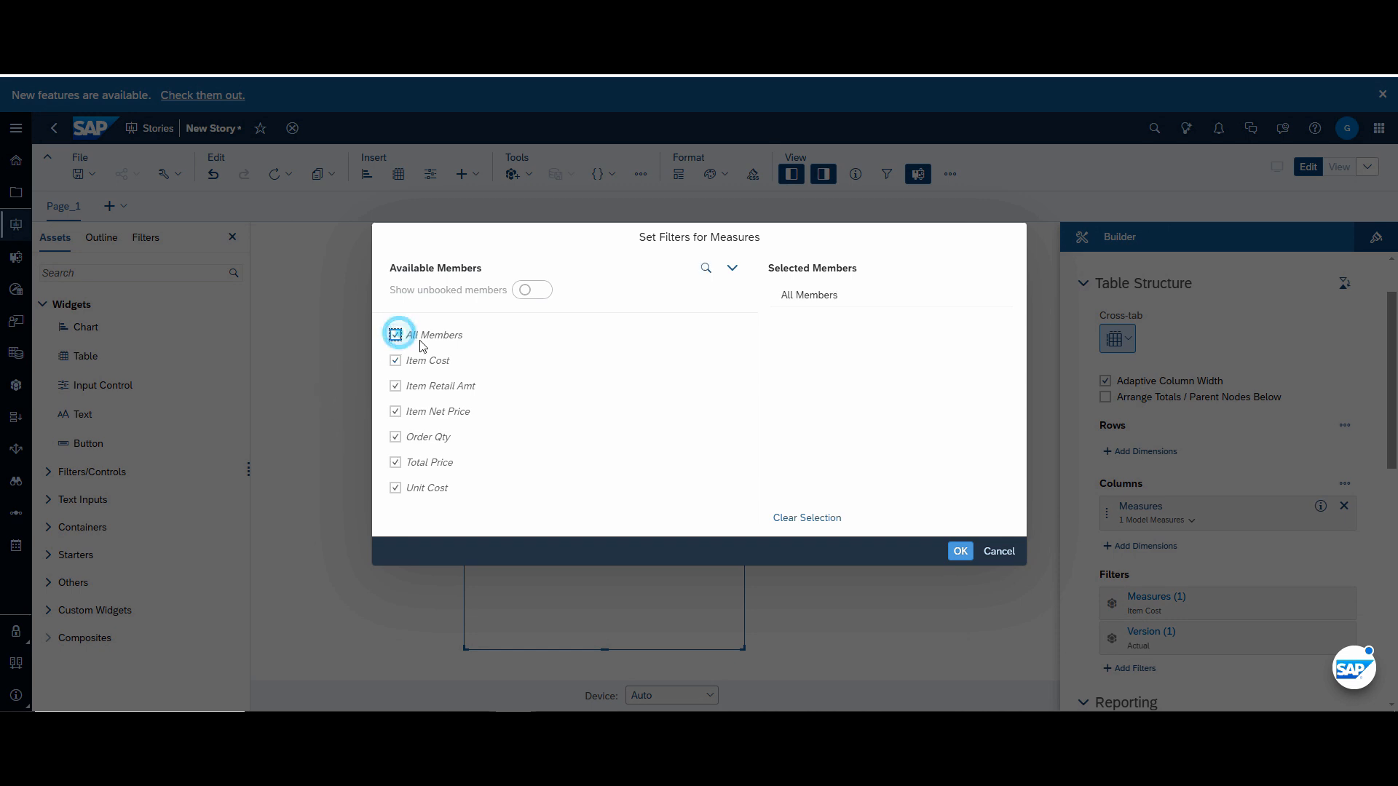
click(961, 551)
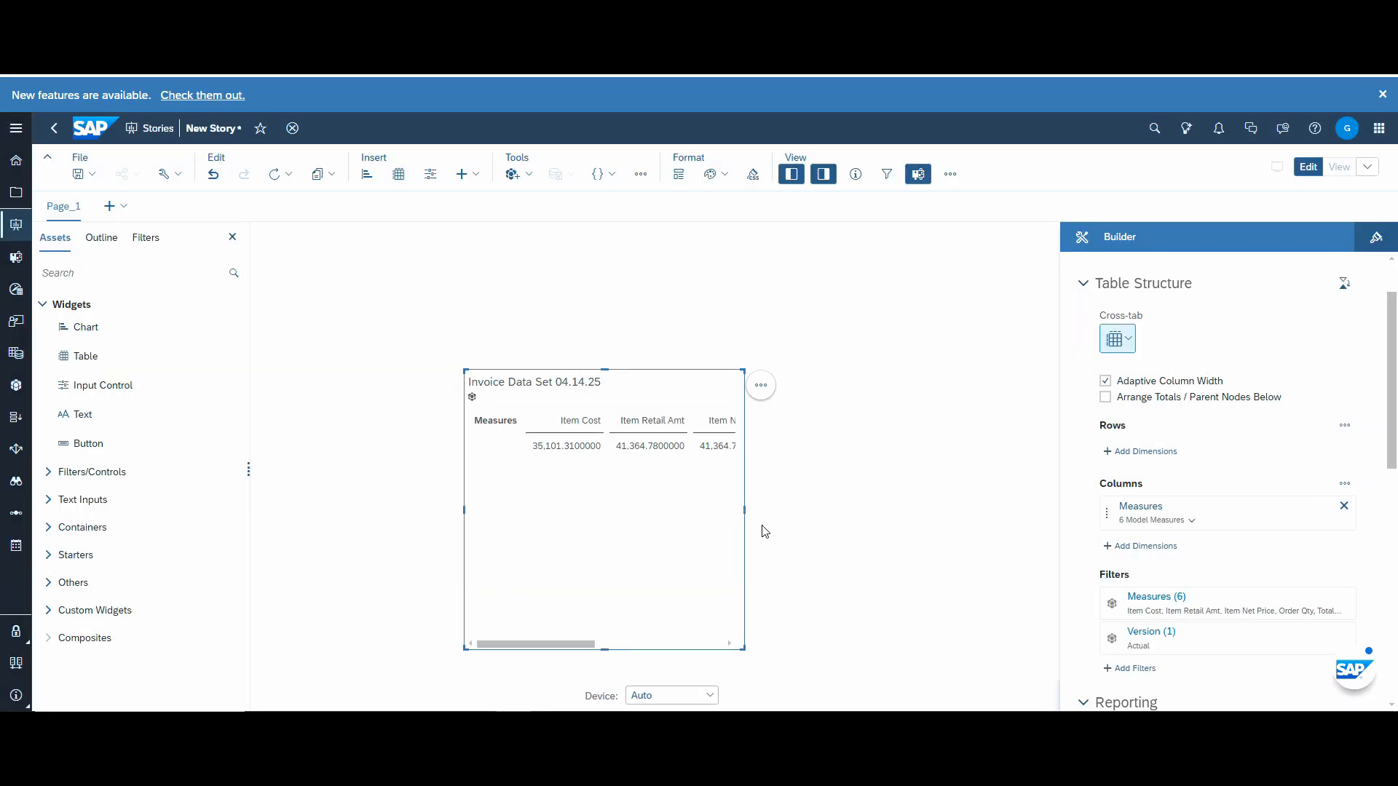
- Widen the table widget in both directions so that all of its measure columns fit inside the frame
click(745, 510)
drag(745, 509, 989, 510)
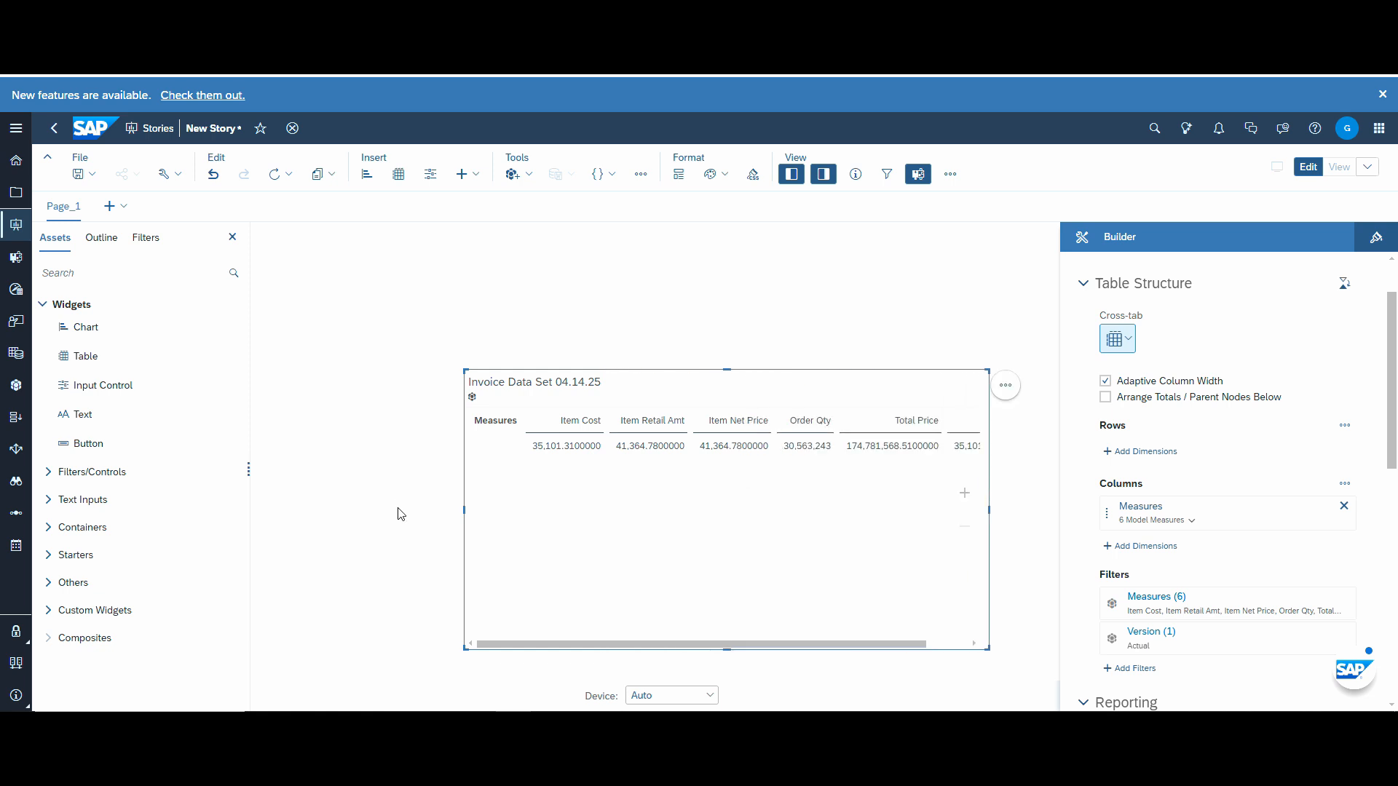
click(461, 511)
drag(462, 511, 283, 512)
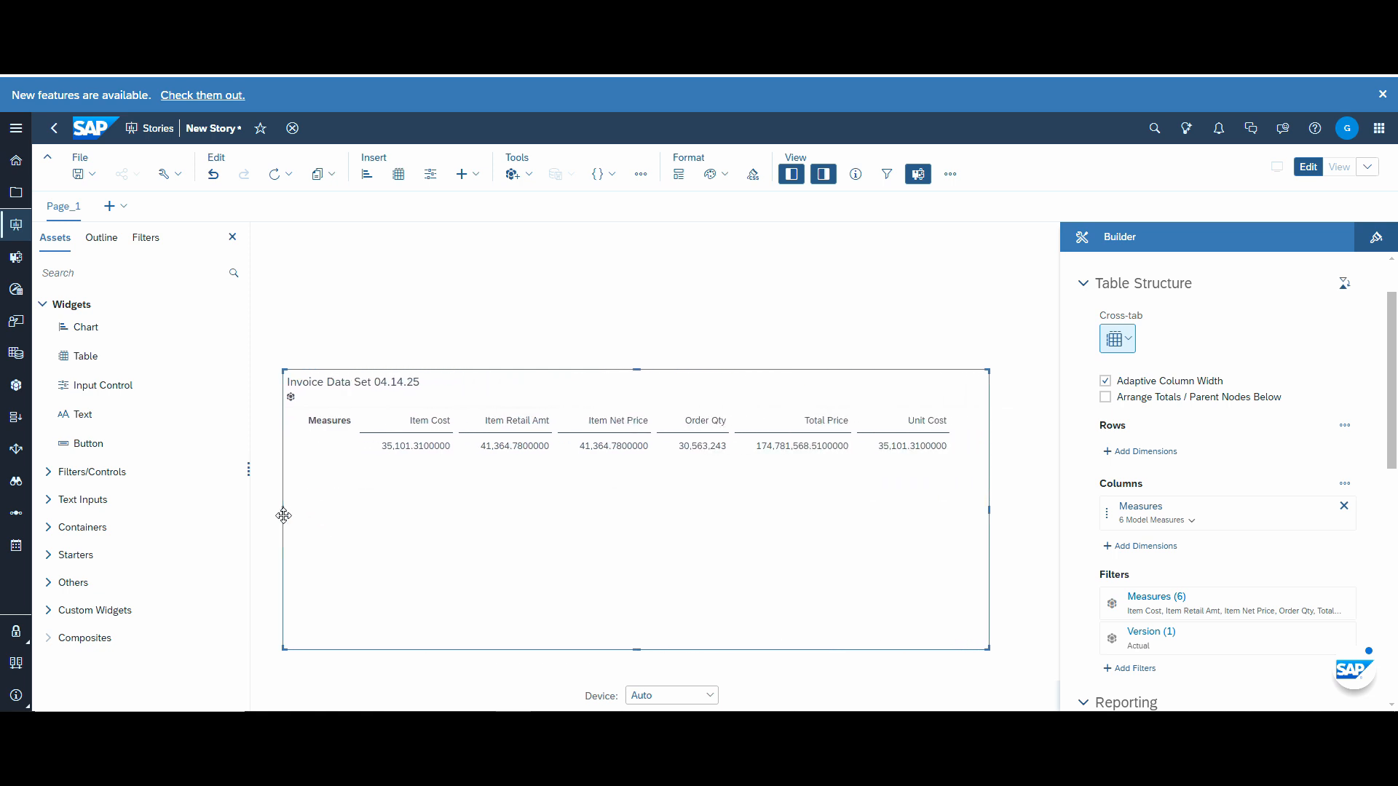
- Add the Invoice_Date, Invoice Nbr and Invoice Line Nbr dimensions to the table's rows
click(1156, 453)
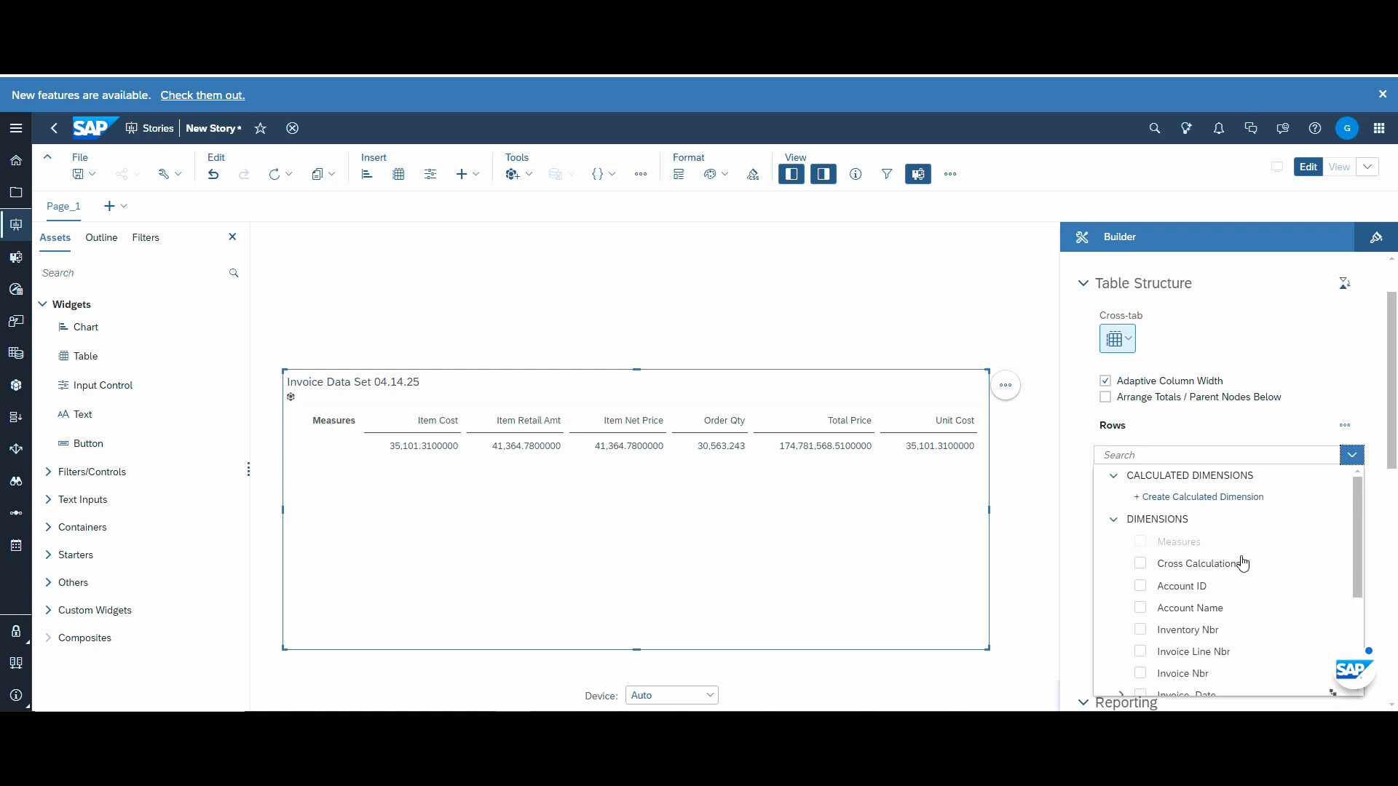
scroll(1246, 564, down, 1)
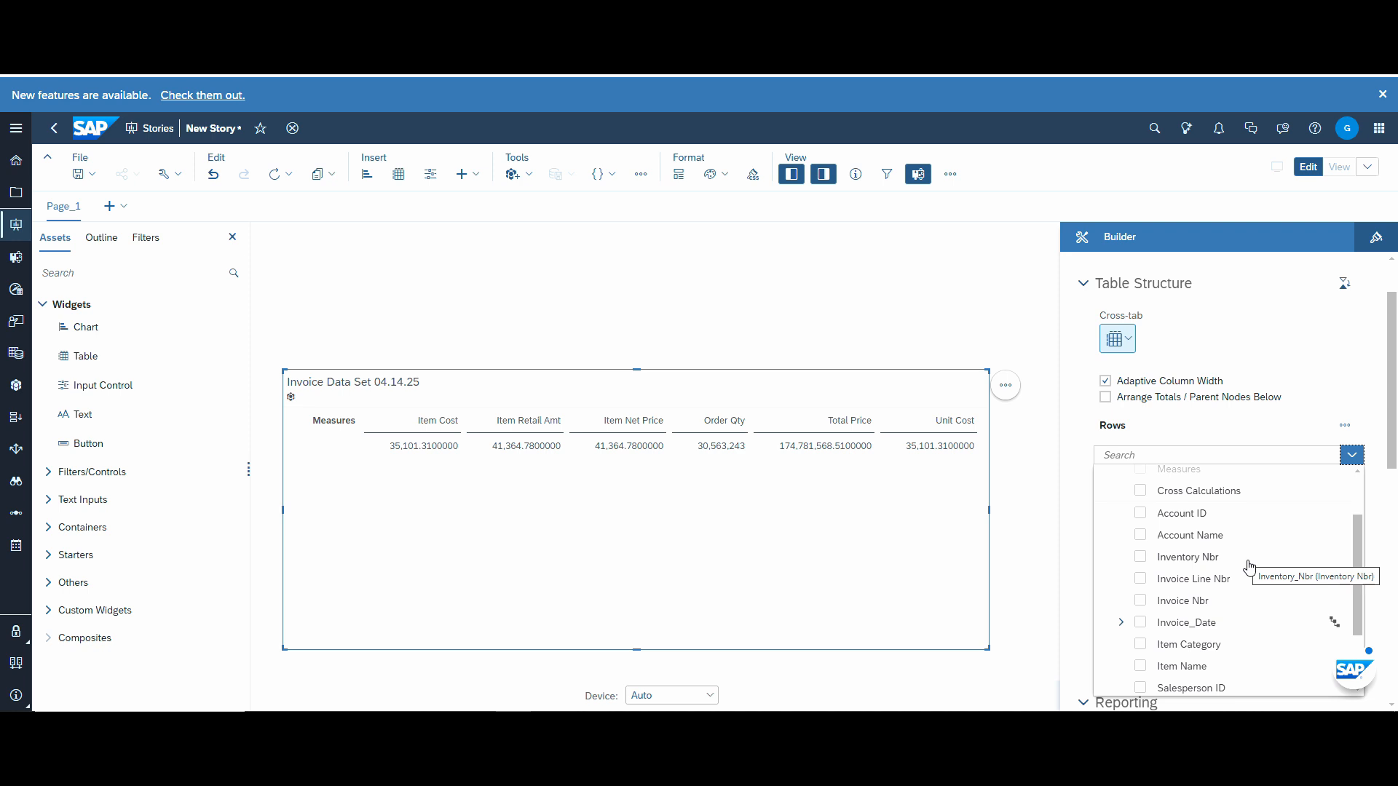
click(1140, 623)
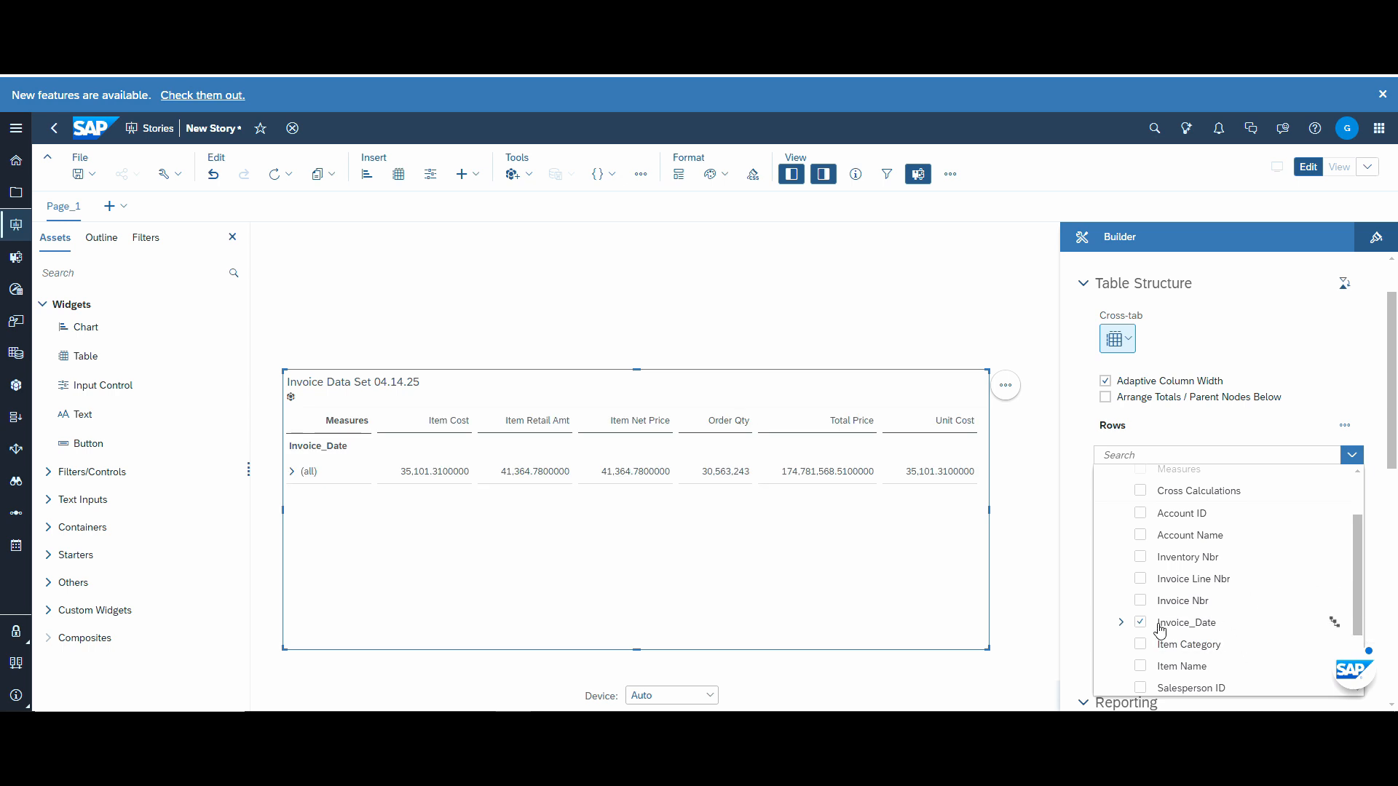
click(1141, 601)
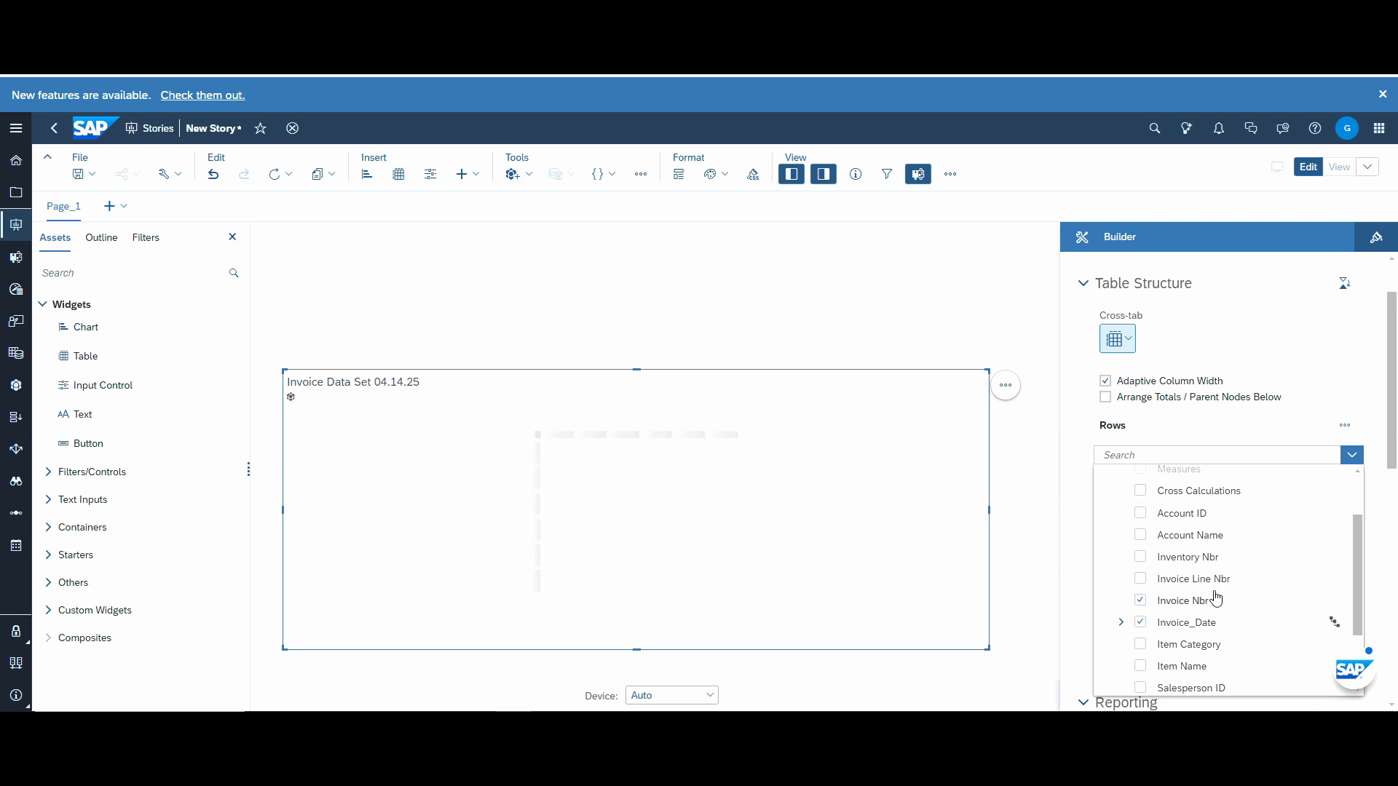
click(1139, 580)
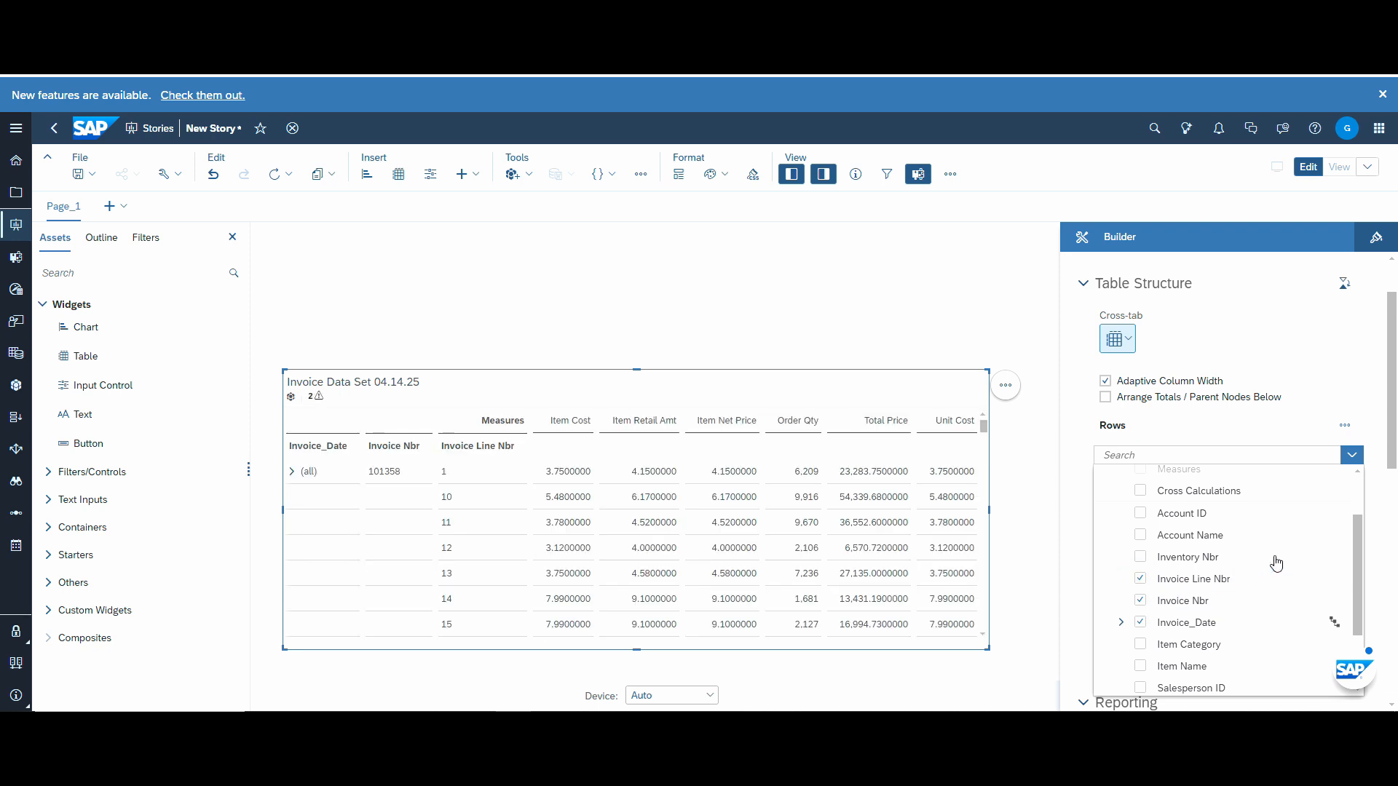
- Add the Item Name, Inventory Nbr and Item Category dimensions to the table's rows
scroll(1225, 600, down, 2)
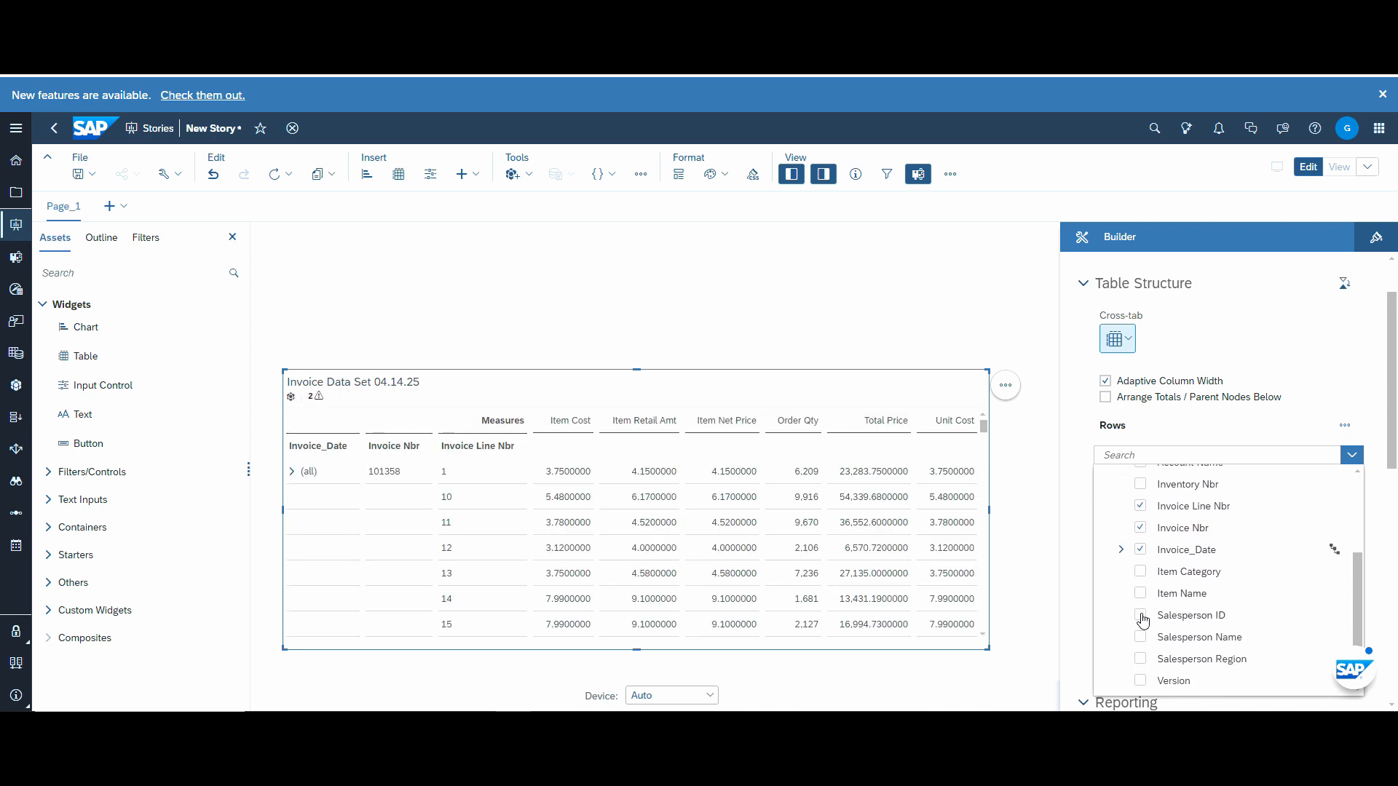
click(1142, 602)
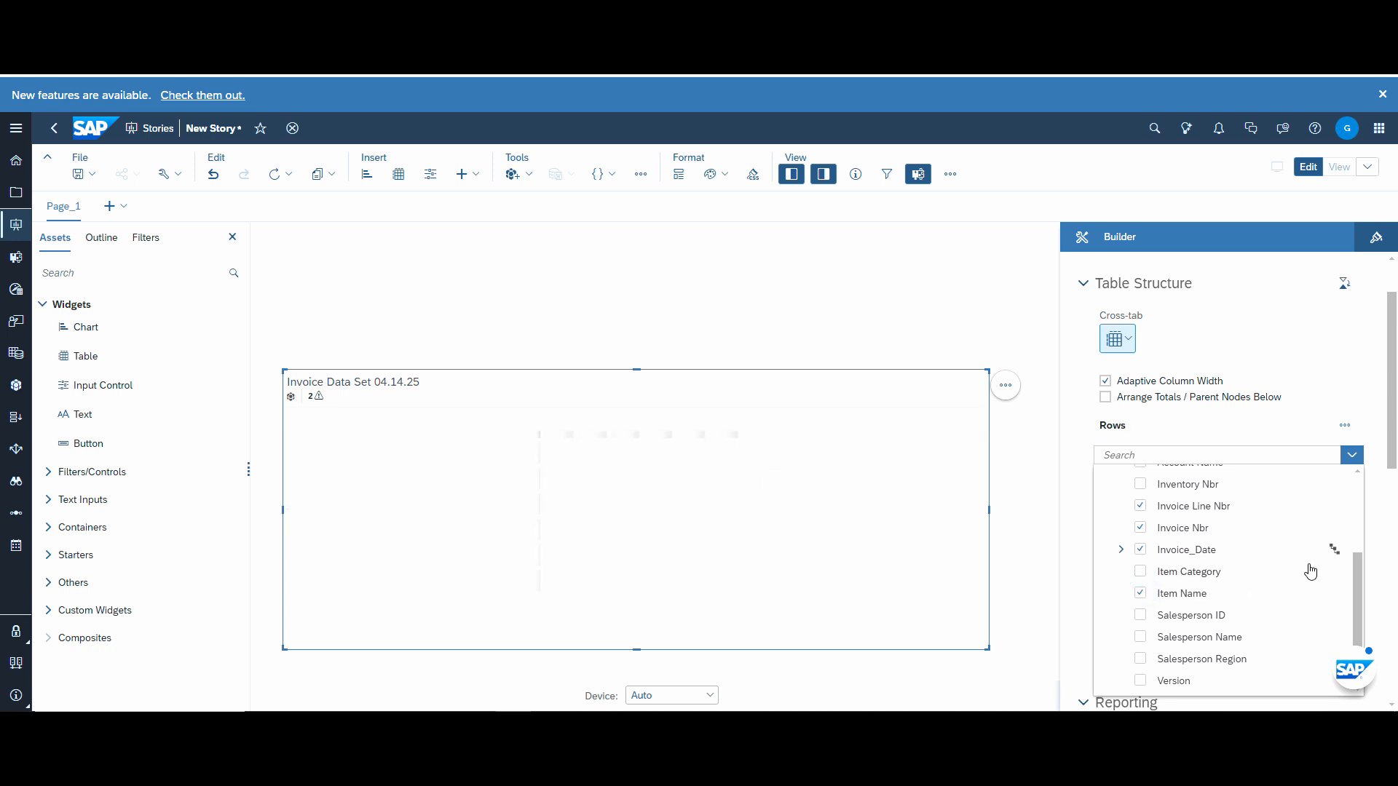
scroll(1143, 579, up, 2)
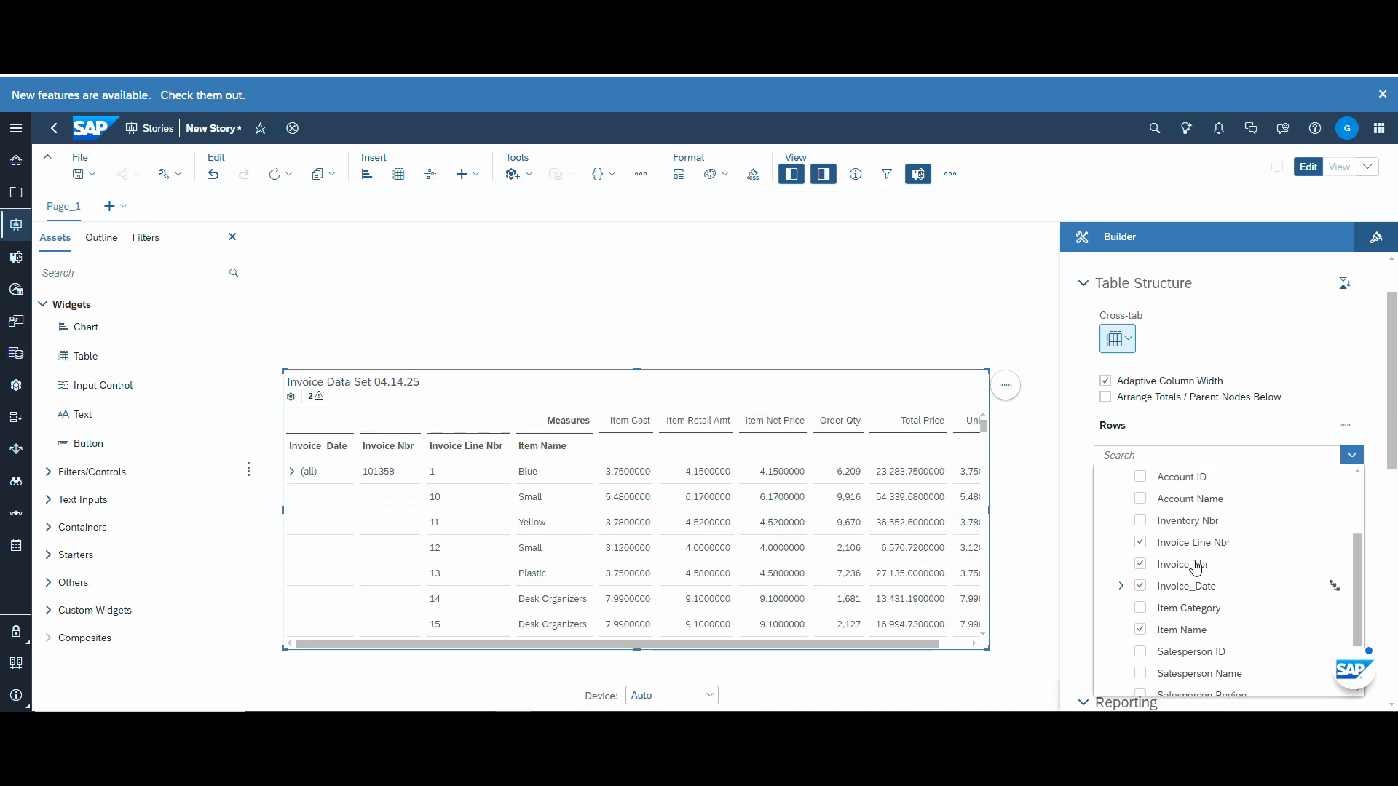
click(1141, 558)
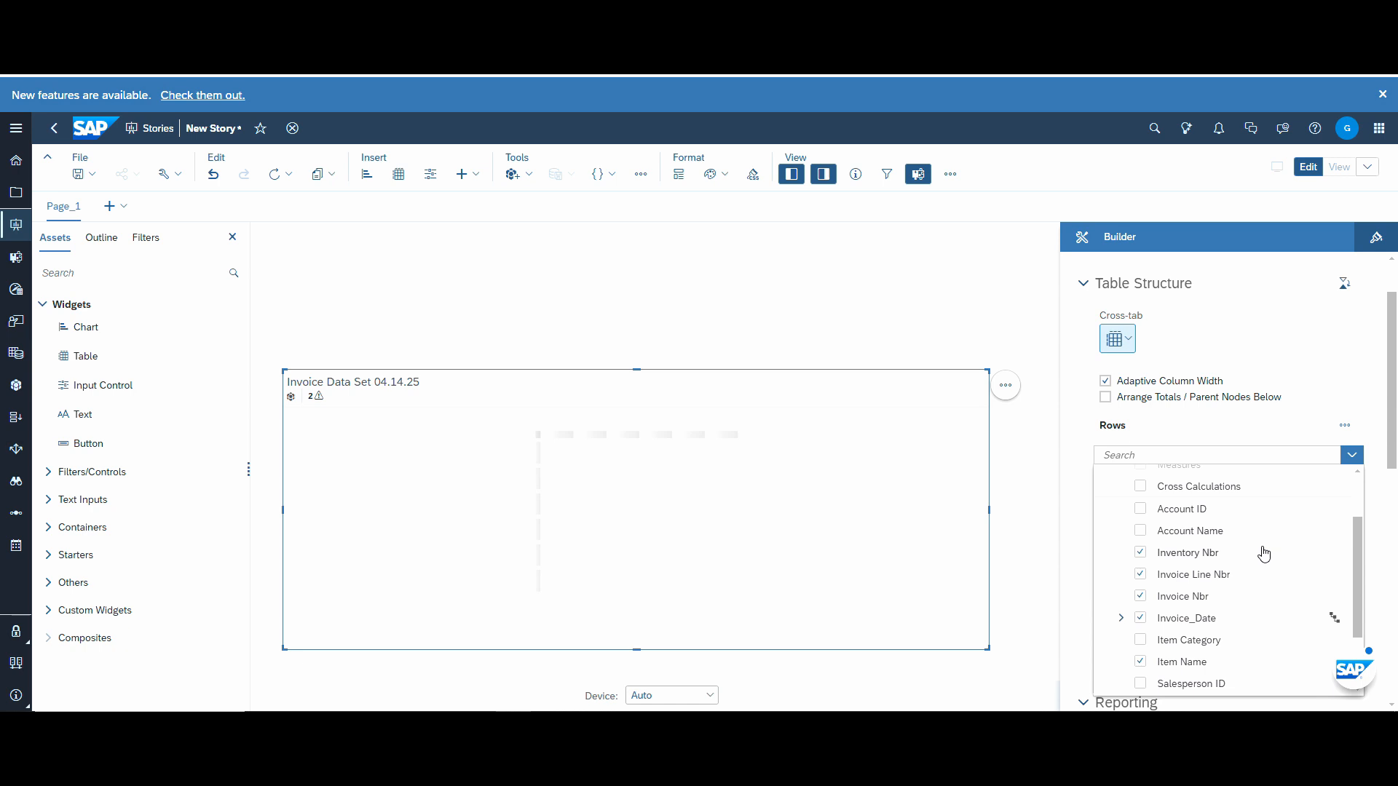
scroll(1157, 626, down, 3)
click(1140, 553)
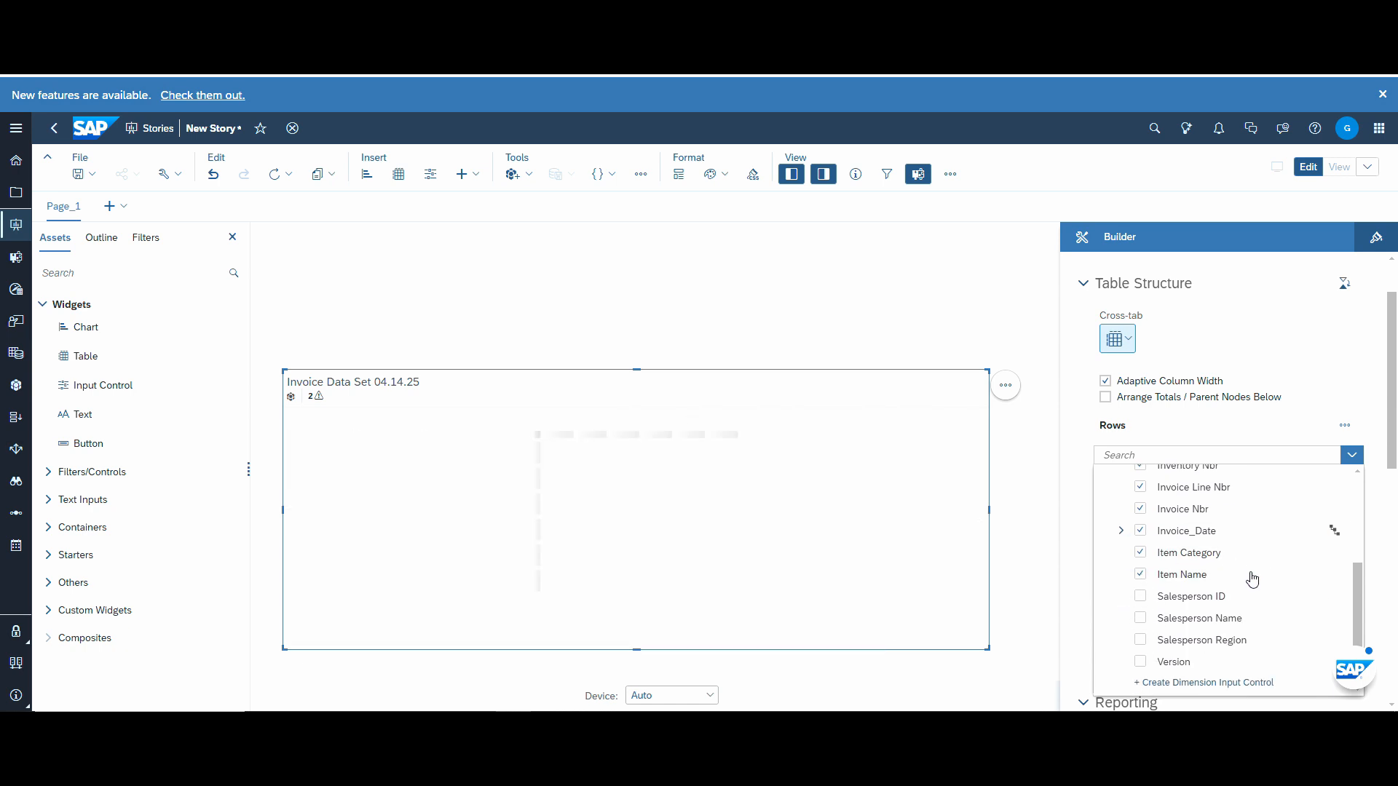
- Add Account ID, Account Name, Salesperson ID, Salesperson Name and Salesperson Region to the table's rows and close the dimension list
scroll(1261, 583, up, 1)
scroll(1261, 582, up, 4)
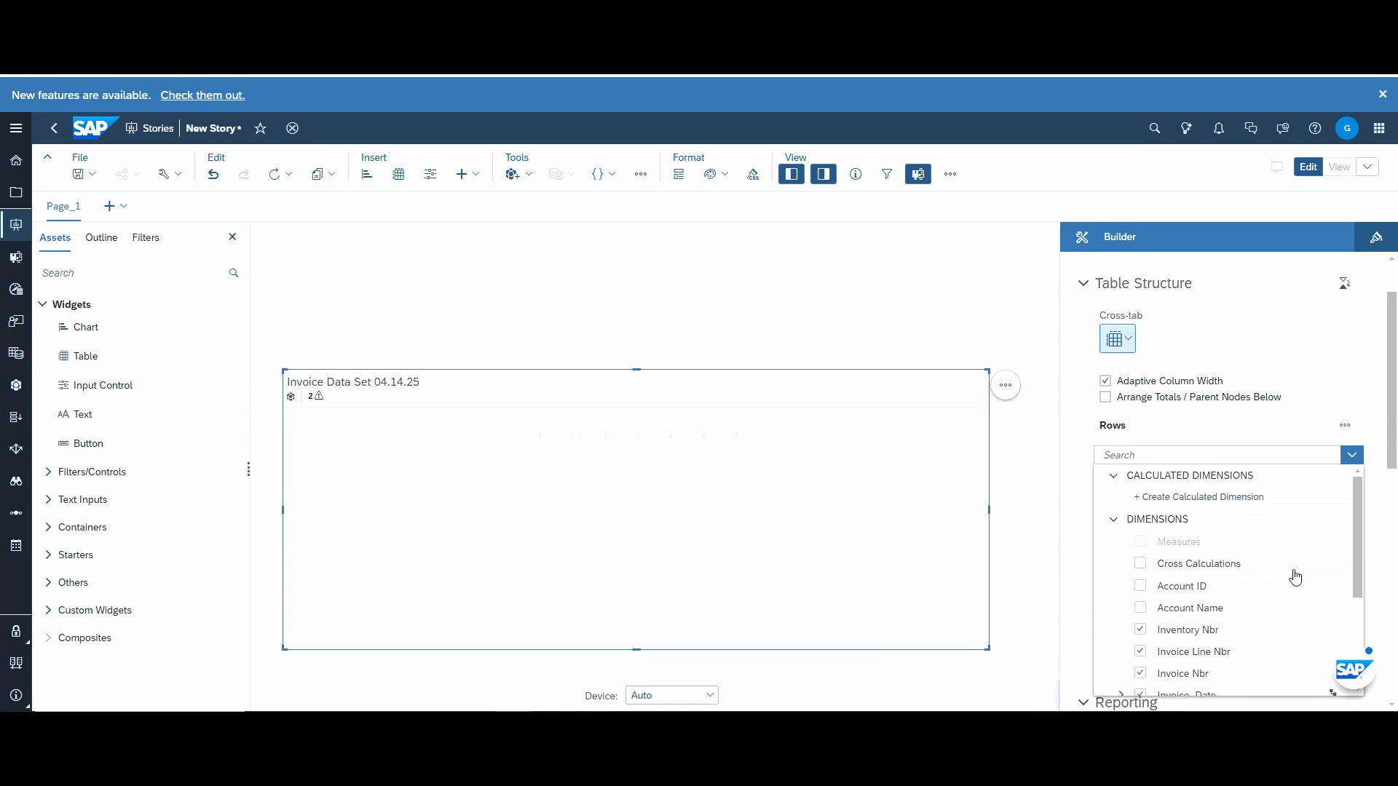
click(1141, 586)
click(1140, 609)
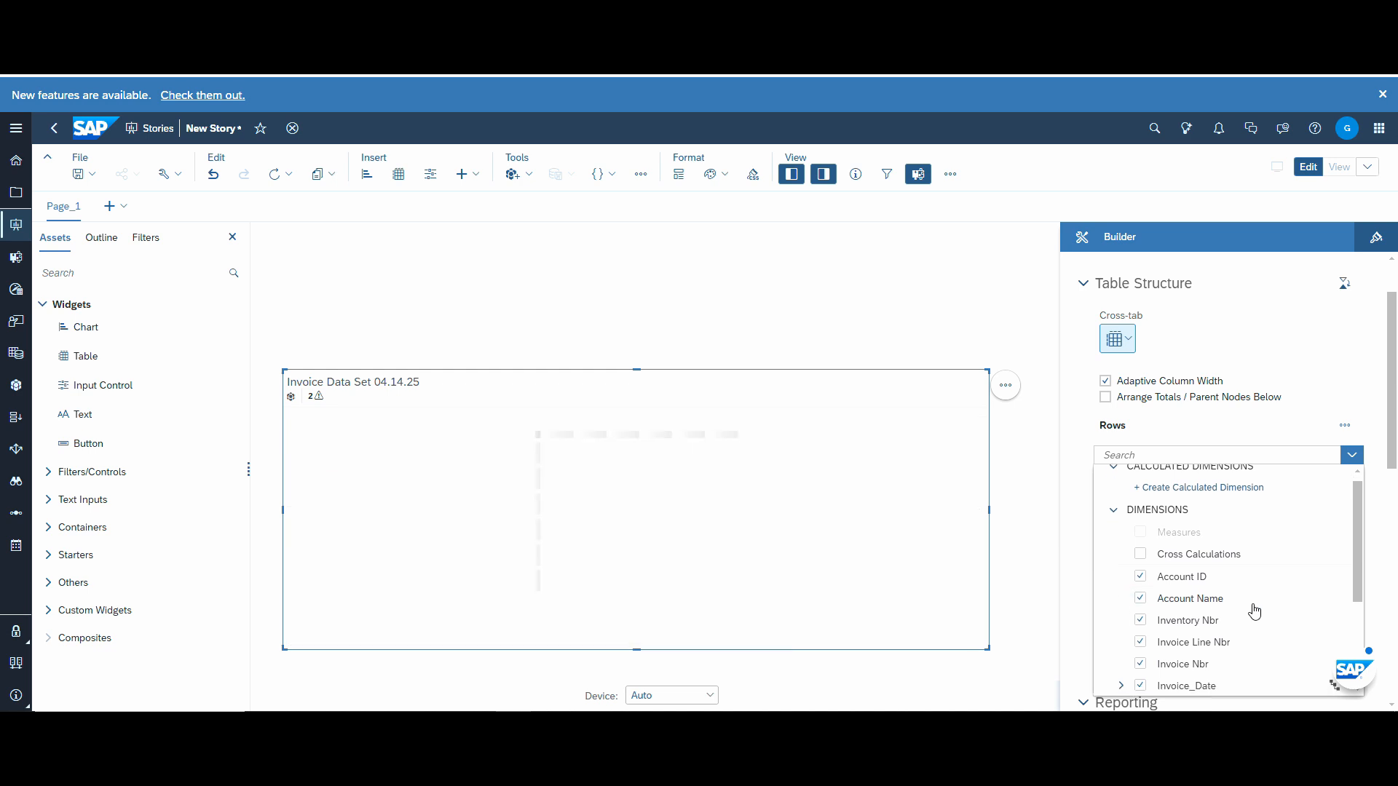
scroll(1179, 626, down, 5)
click(1140, 598)
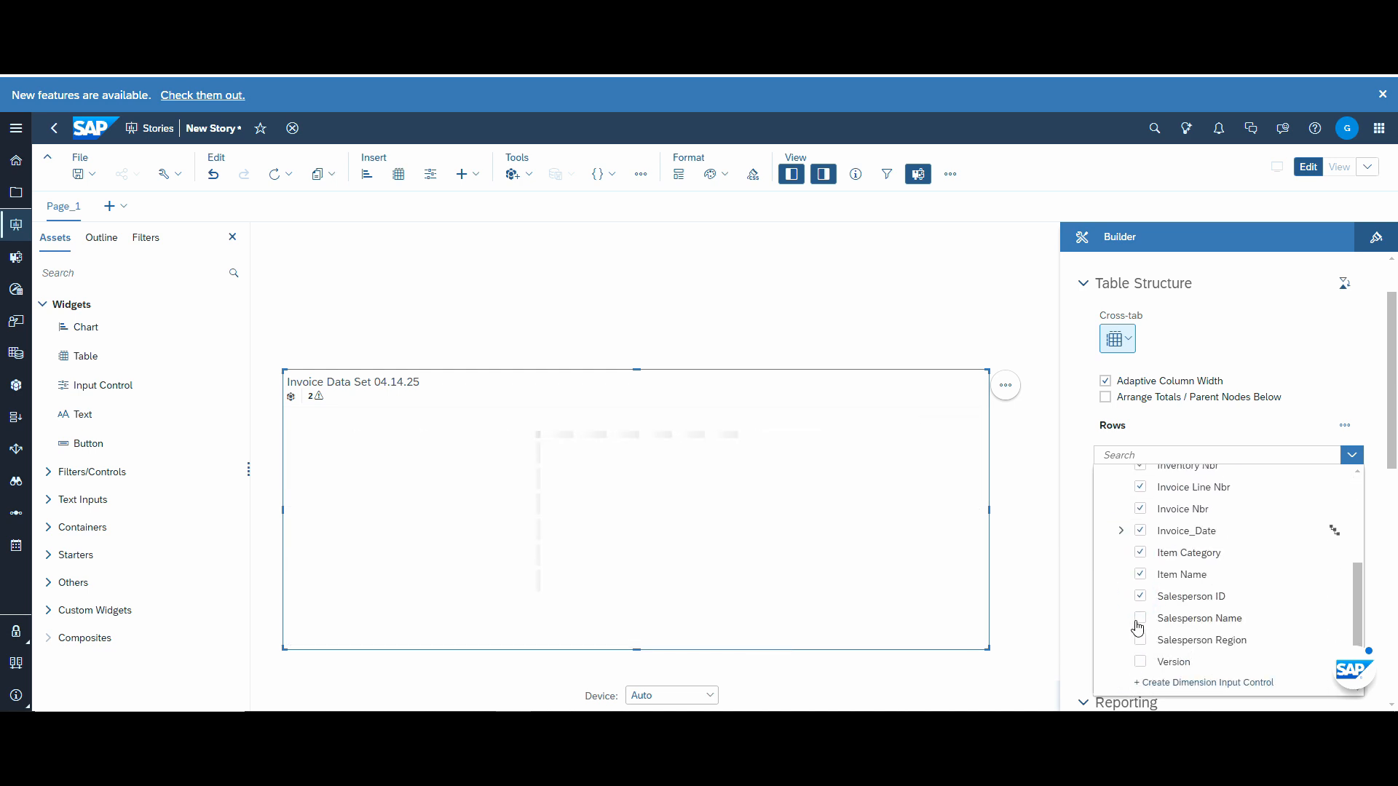
click(1140, 619)
click(1140, 640)
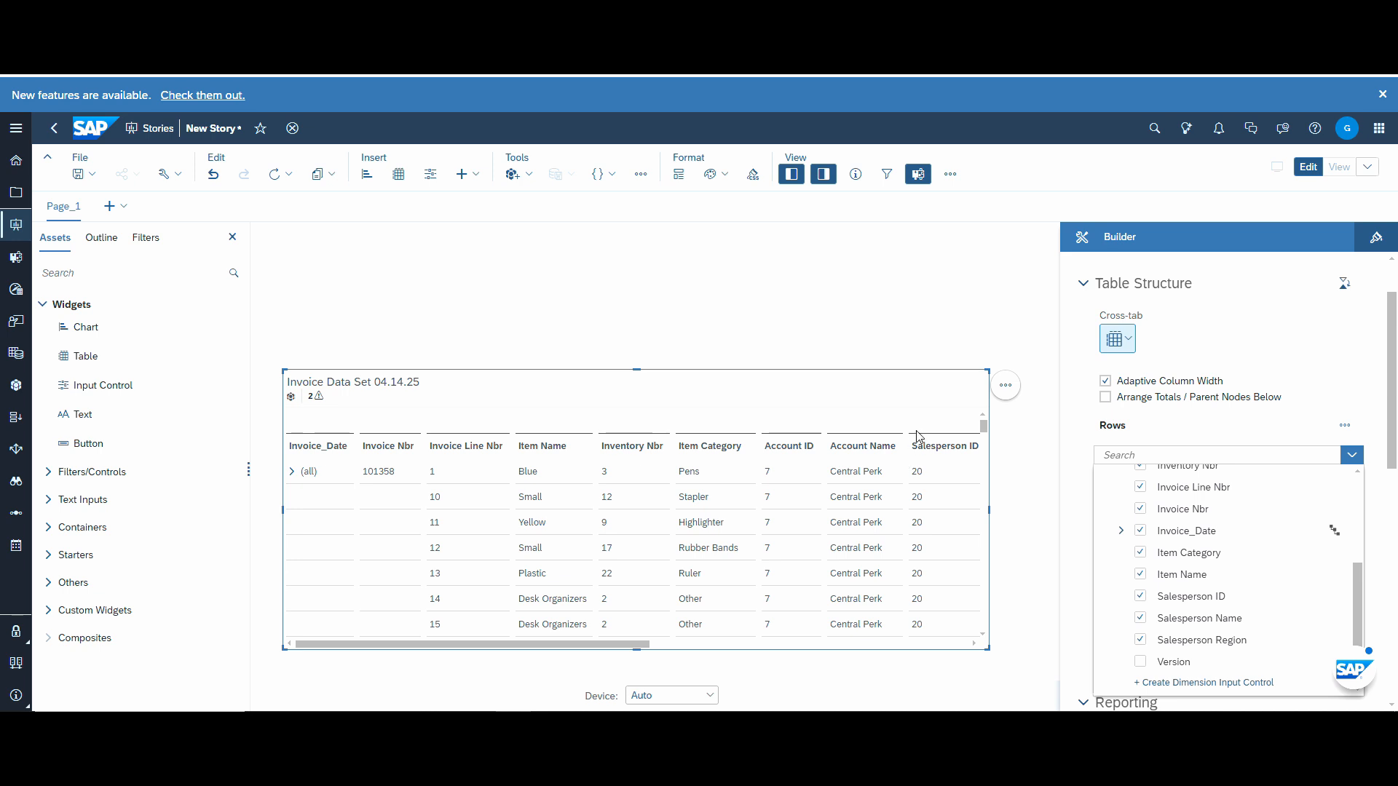
click(917, 430)
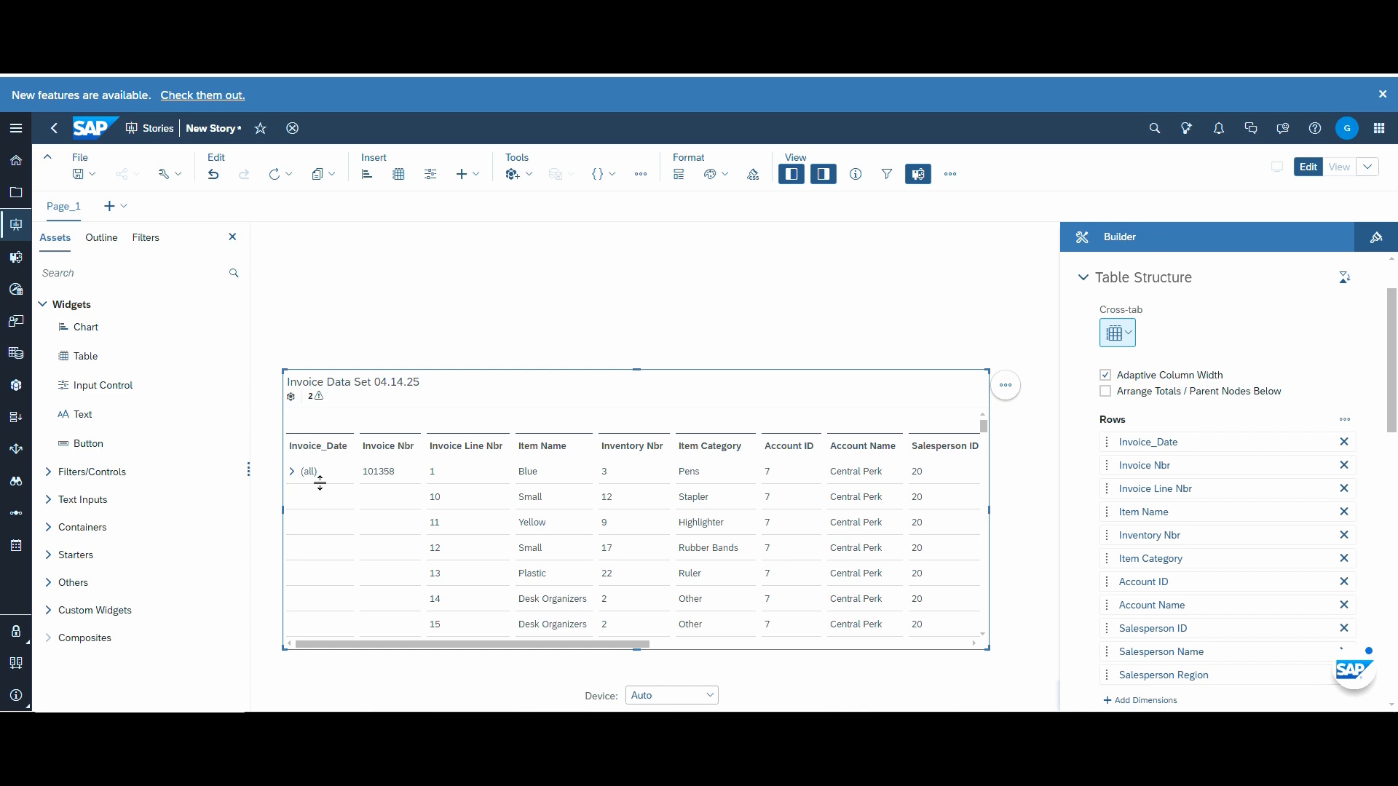
- Expand and collapse the (all) node in the Invoice_Date column, and select its cell
click(292, 472)
click(293, 473)
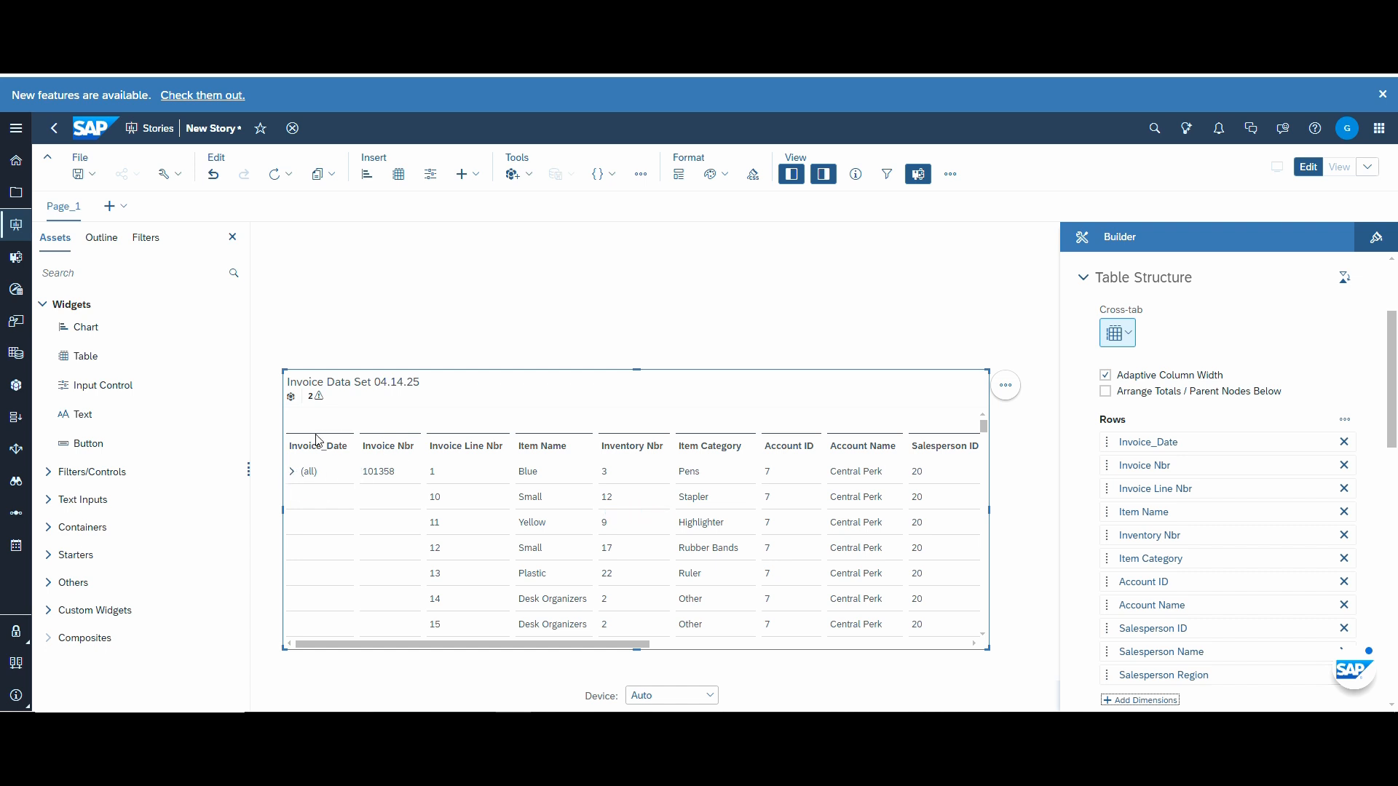
click(309, 478)
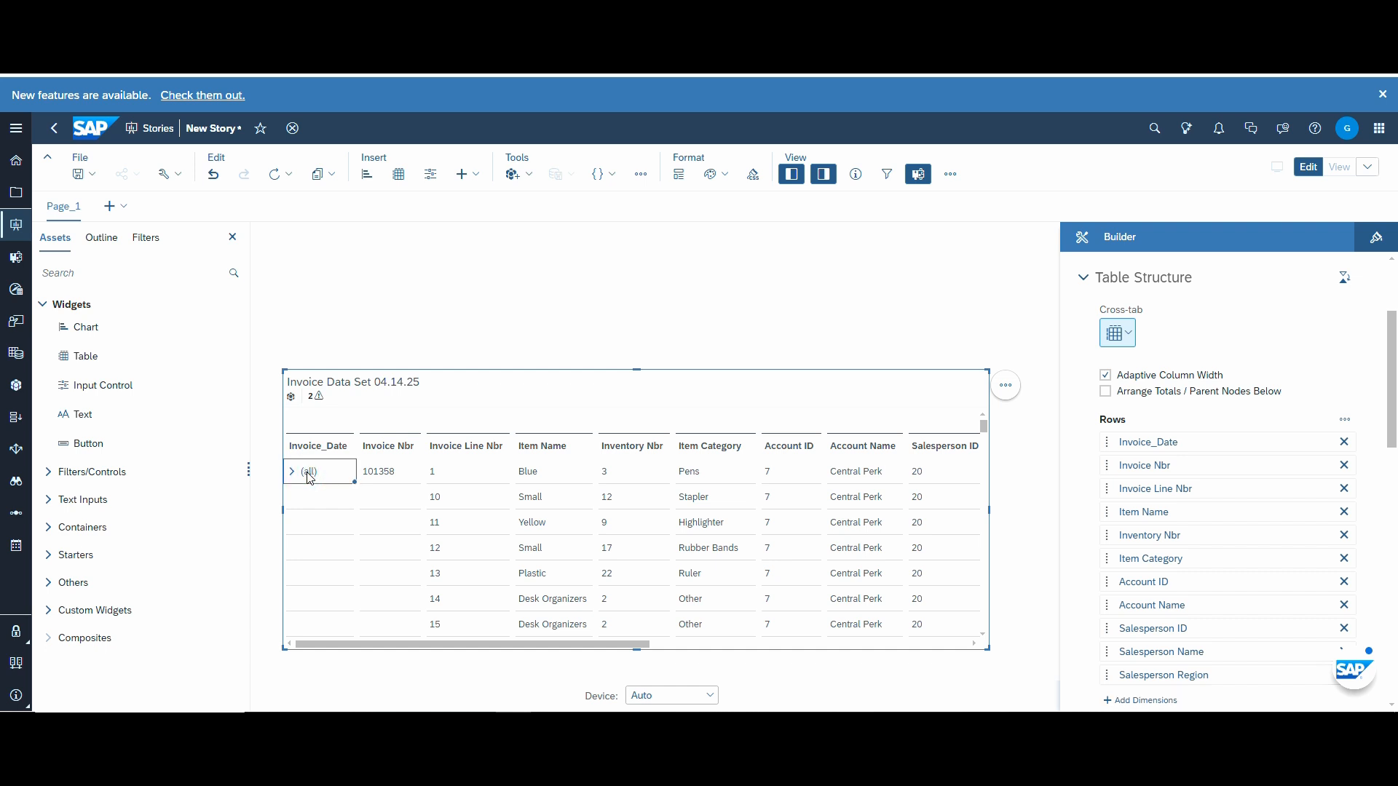
mouse_move(1315, 450)
click(1303, 450)
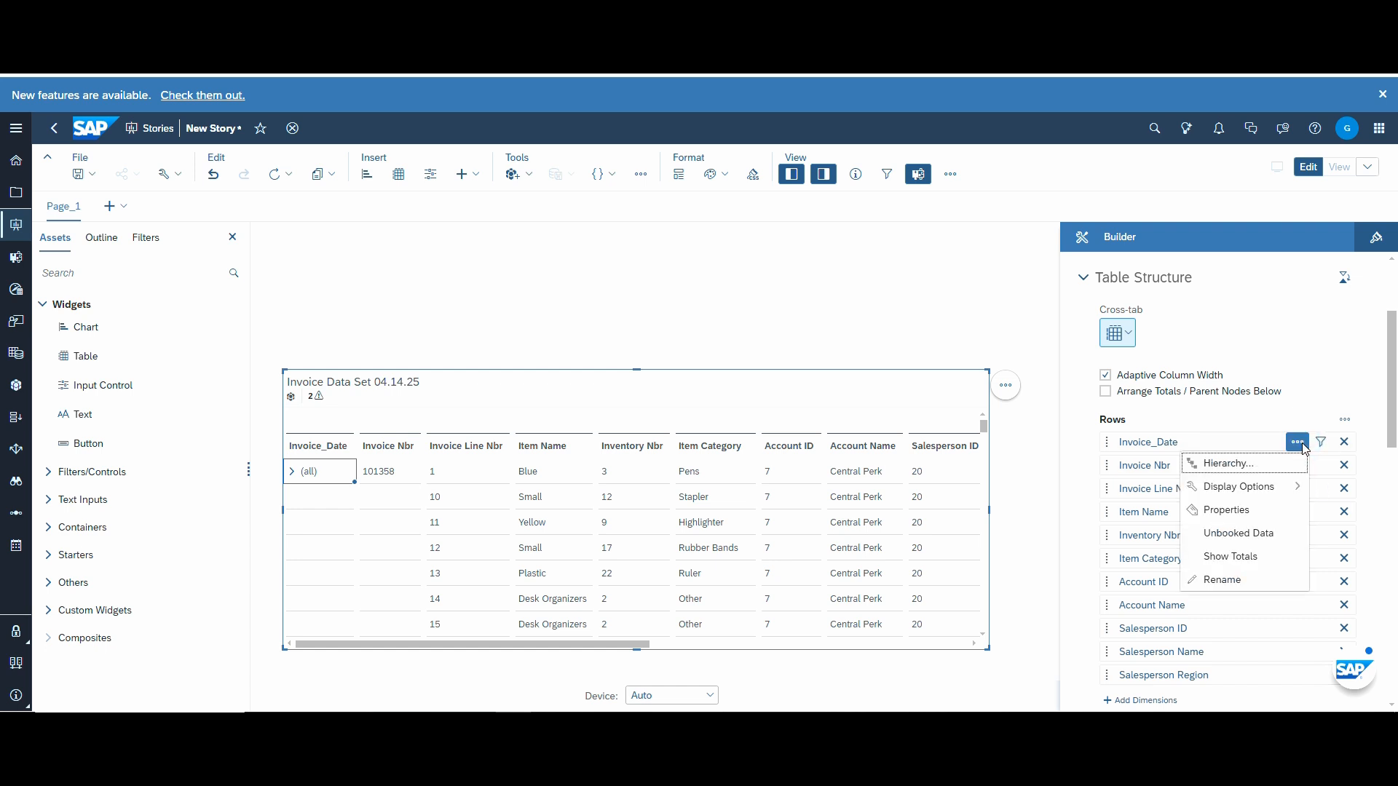
click(1226, 464)
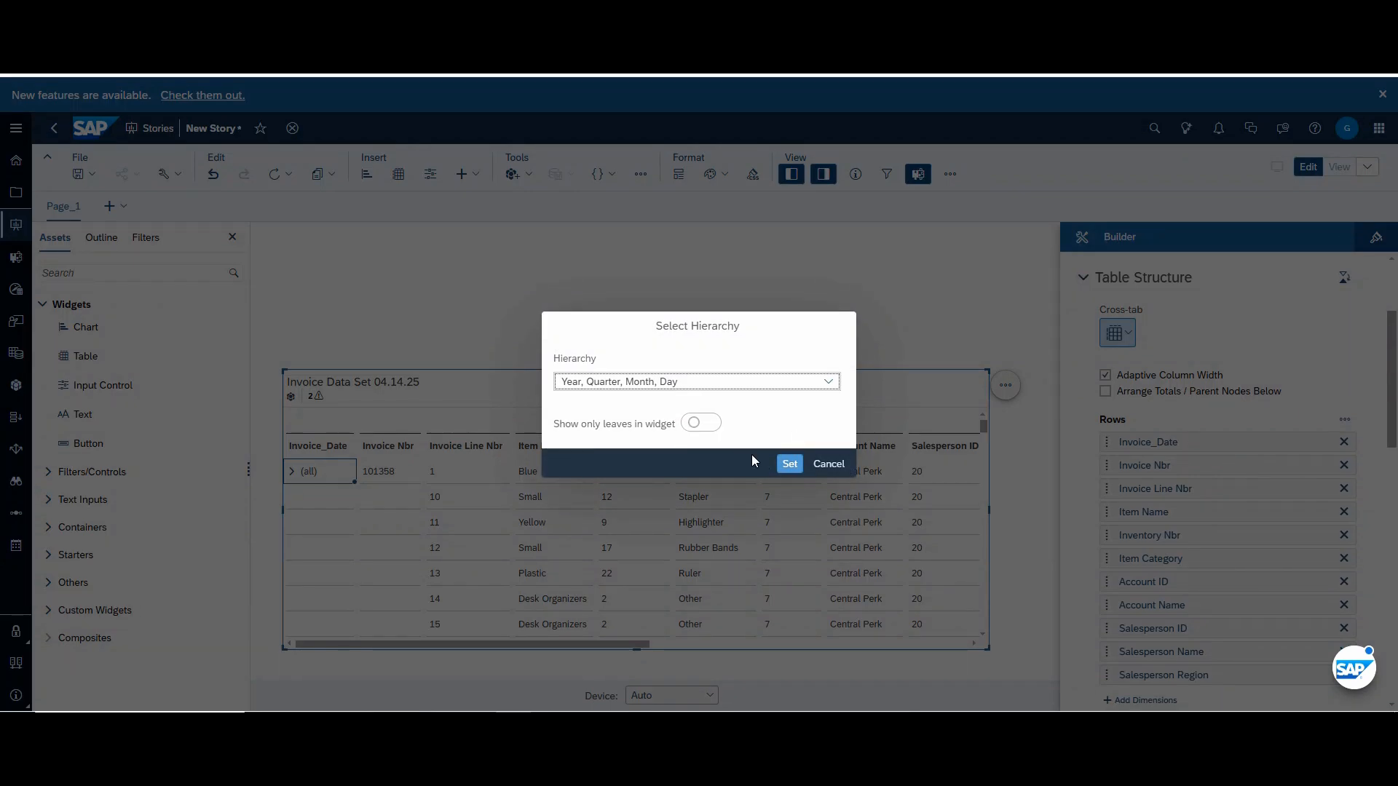
click(829, 464)
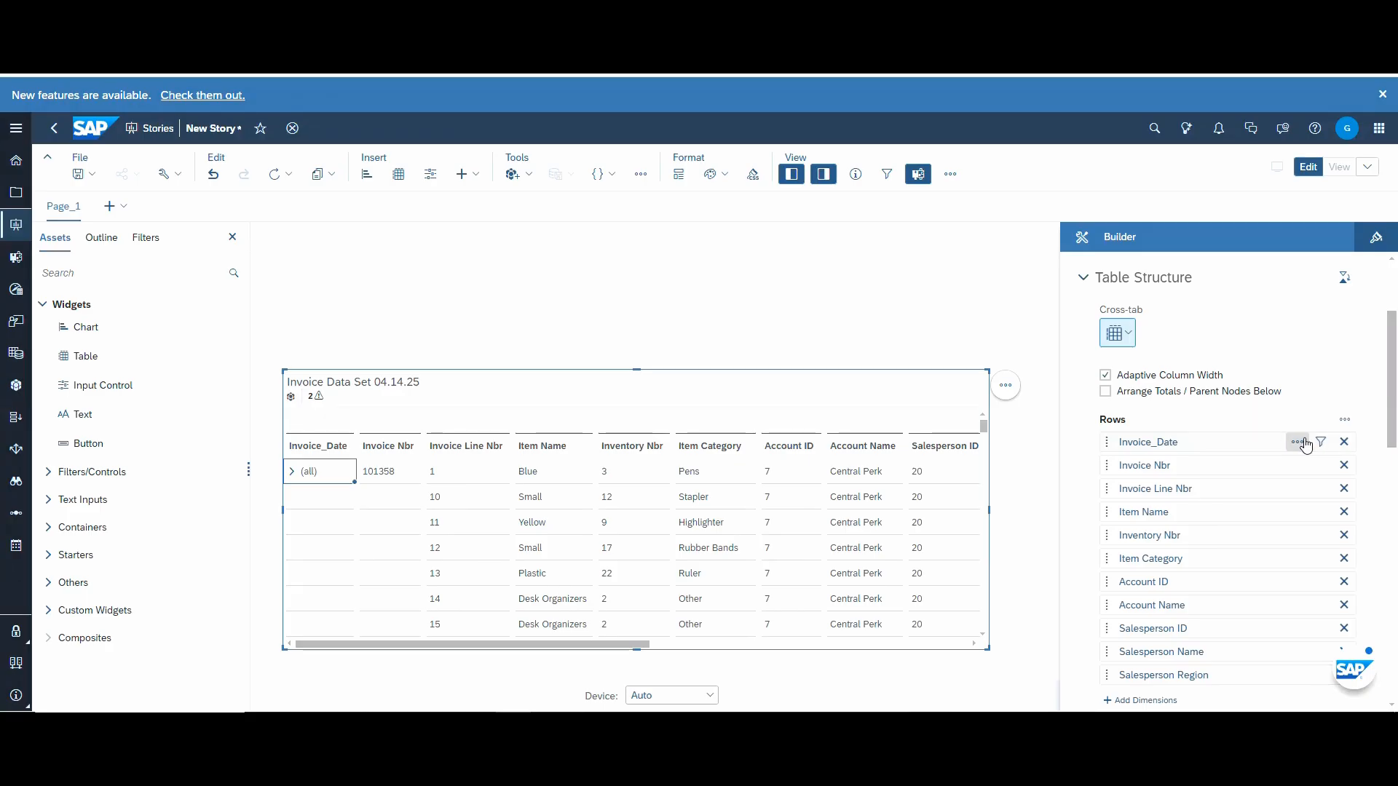
- Set the hierarchy of the Invoice_Date row dimension to Flat presentation
click(1304, 442)
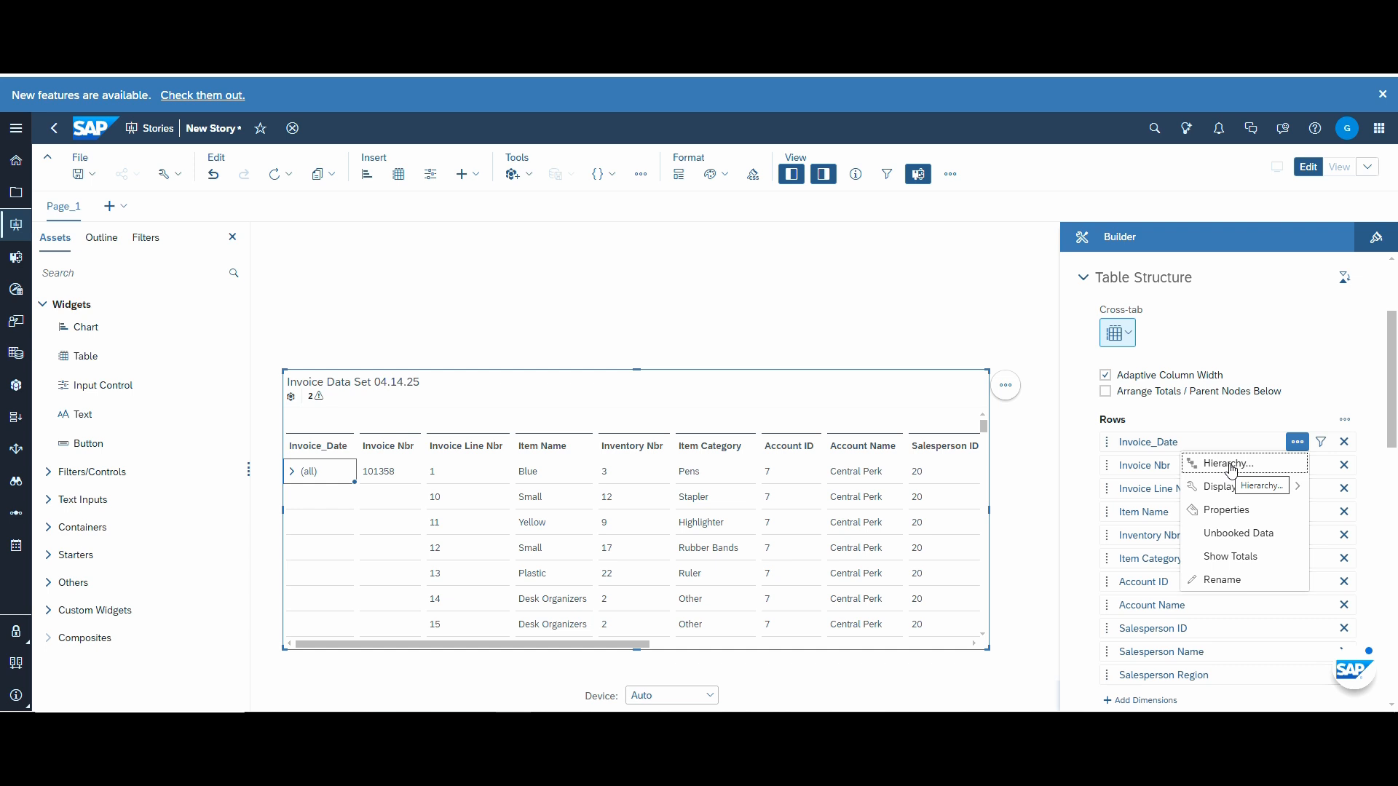
click(1229, 464)
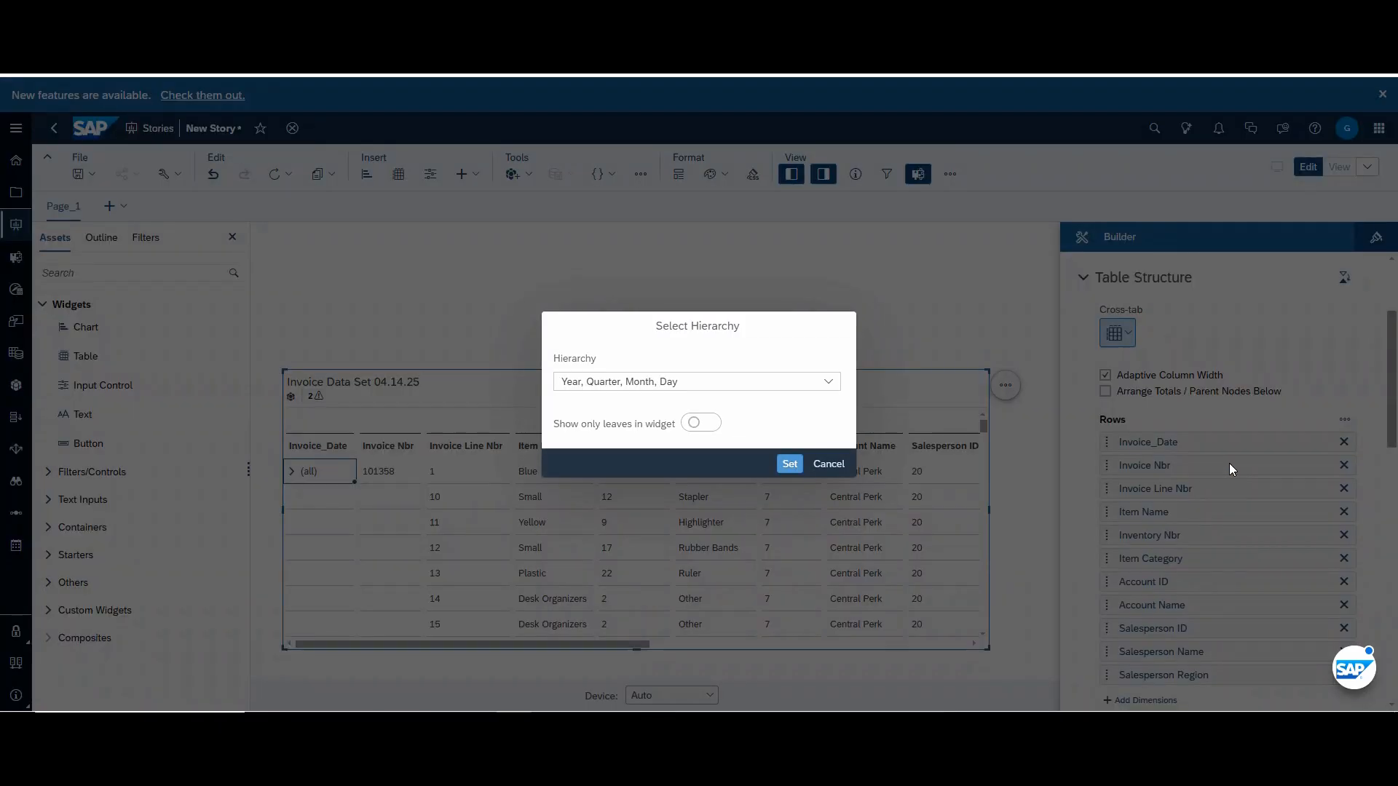
click(827, 382)
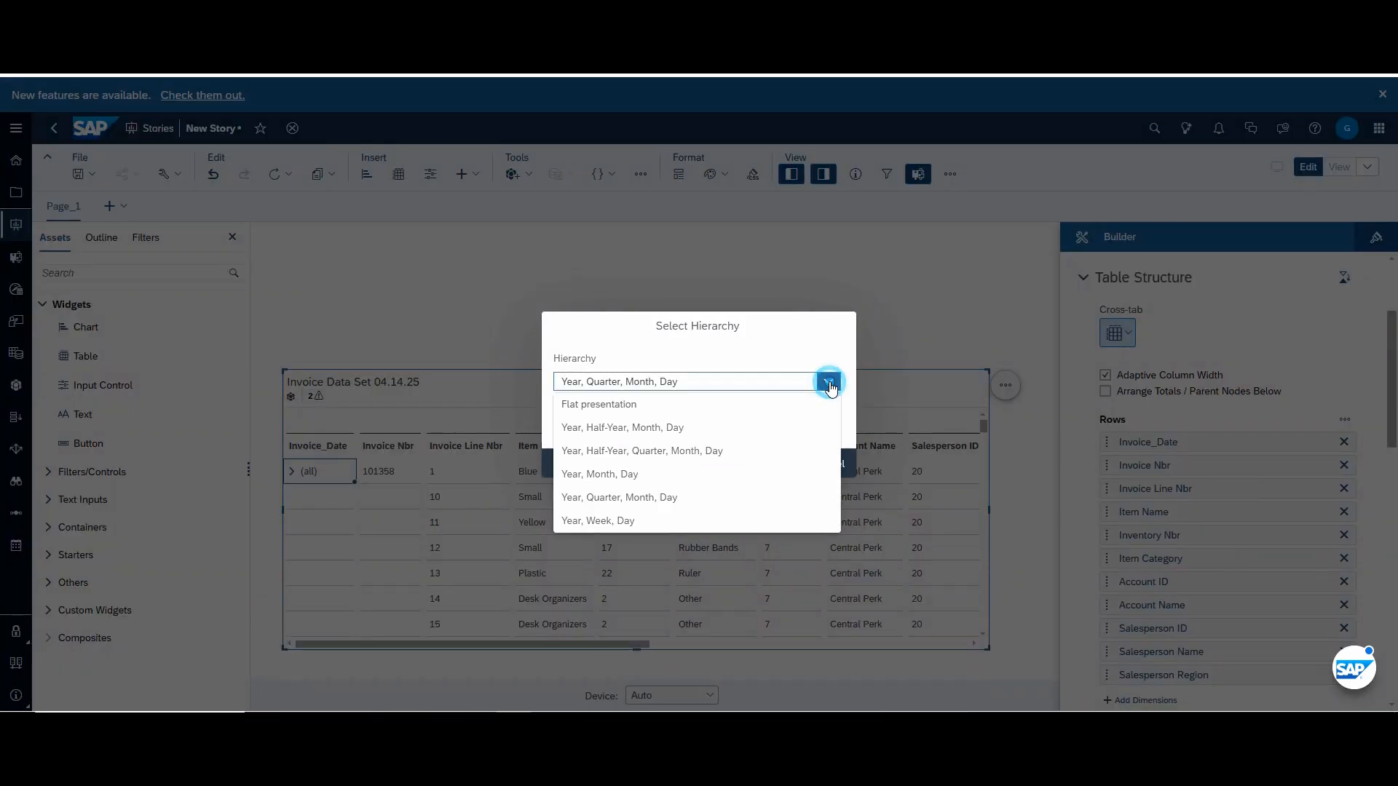
click(610, 406)
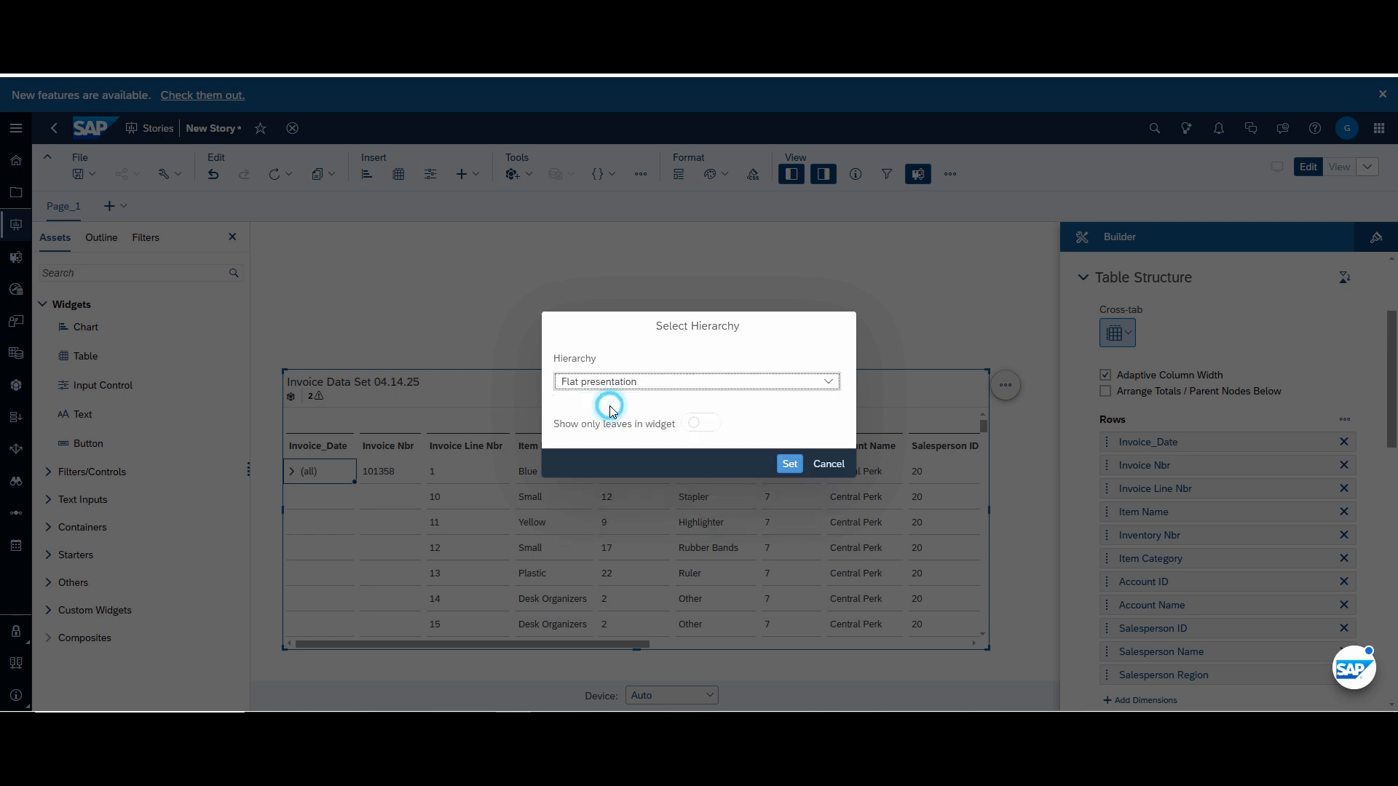
click(788, 464)
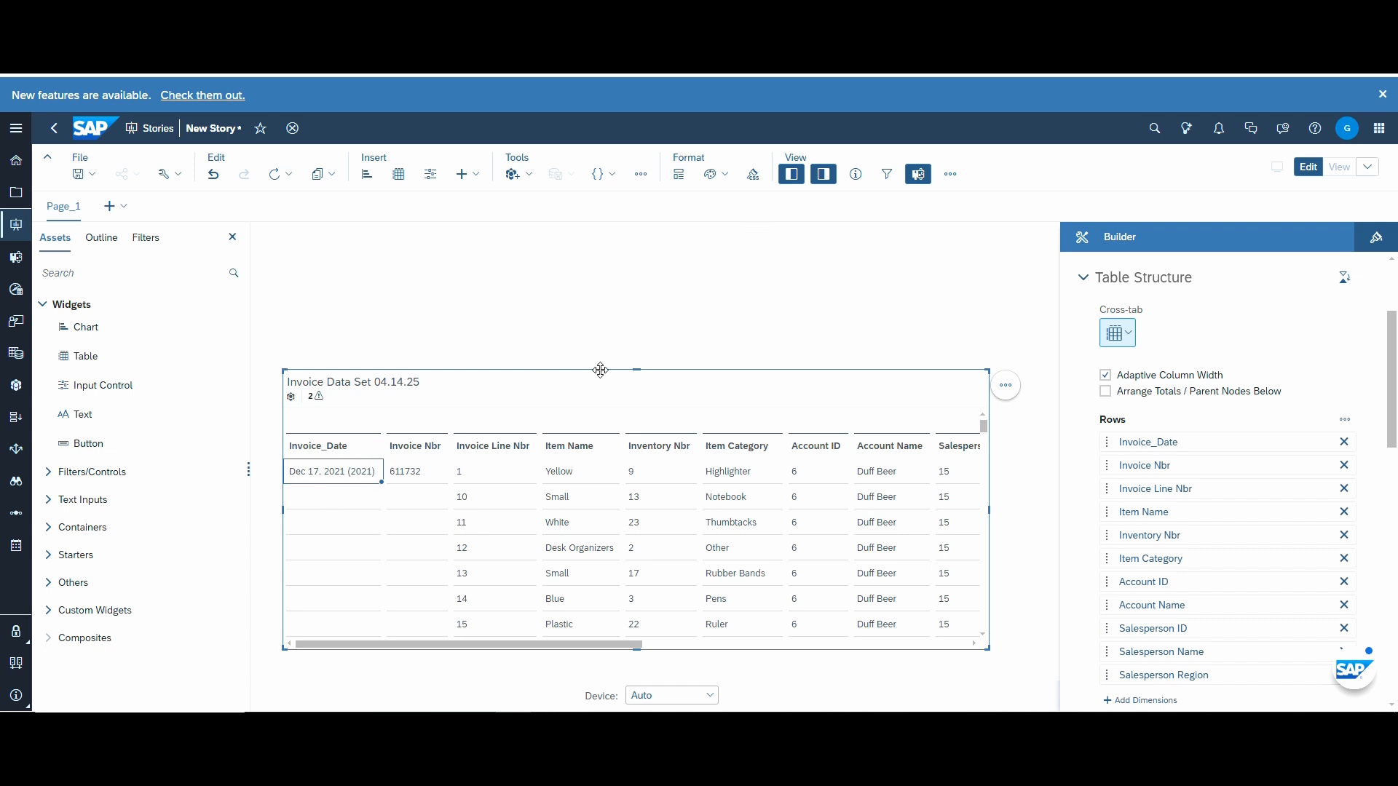
- Deselect the table and display the styling options for Page_1
click(1000, 288)
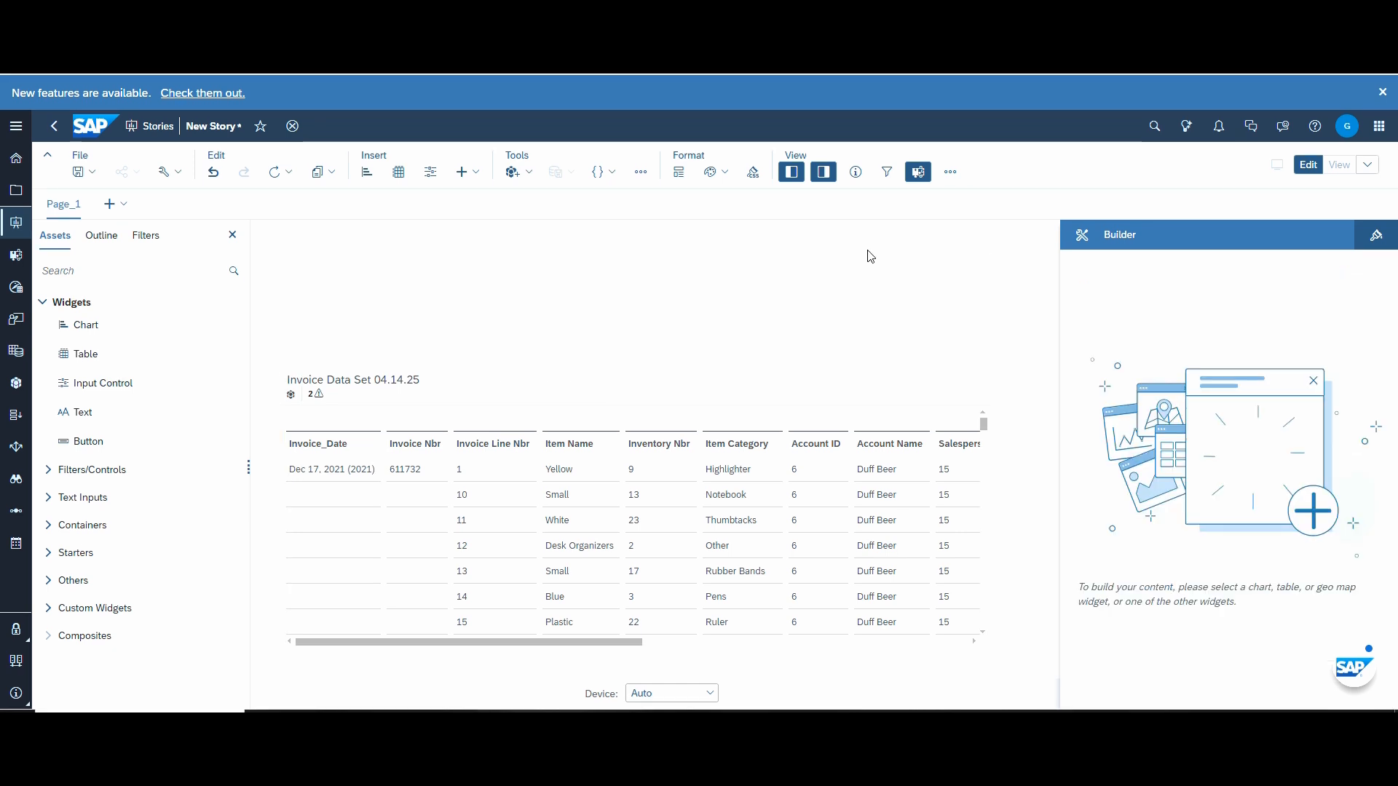
click(824, 171)
click(714, 288)
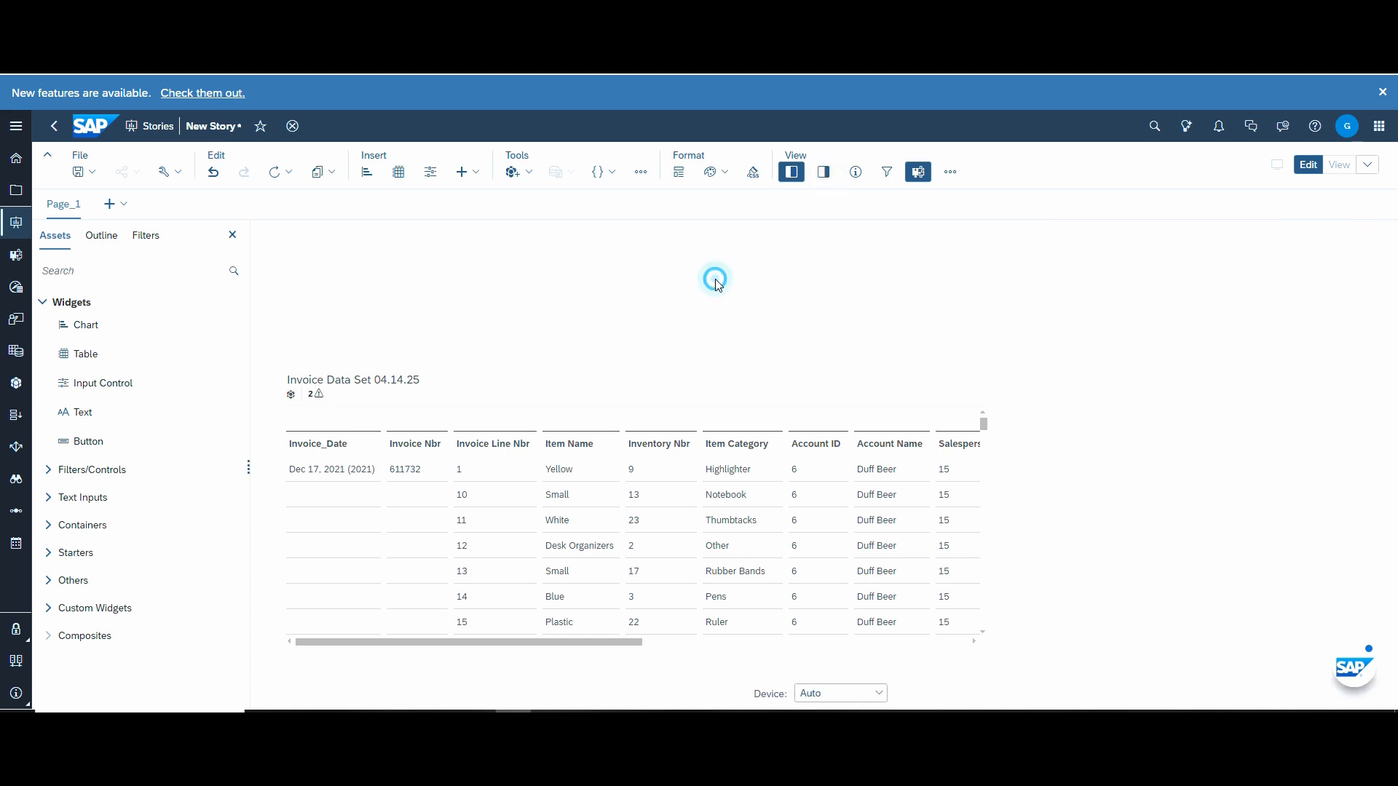
click(824, 172)
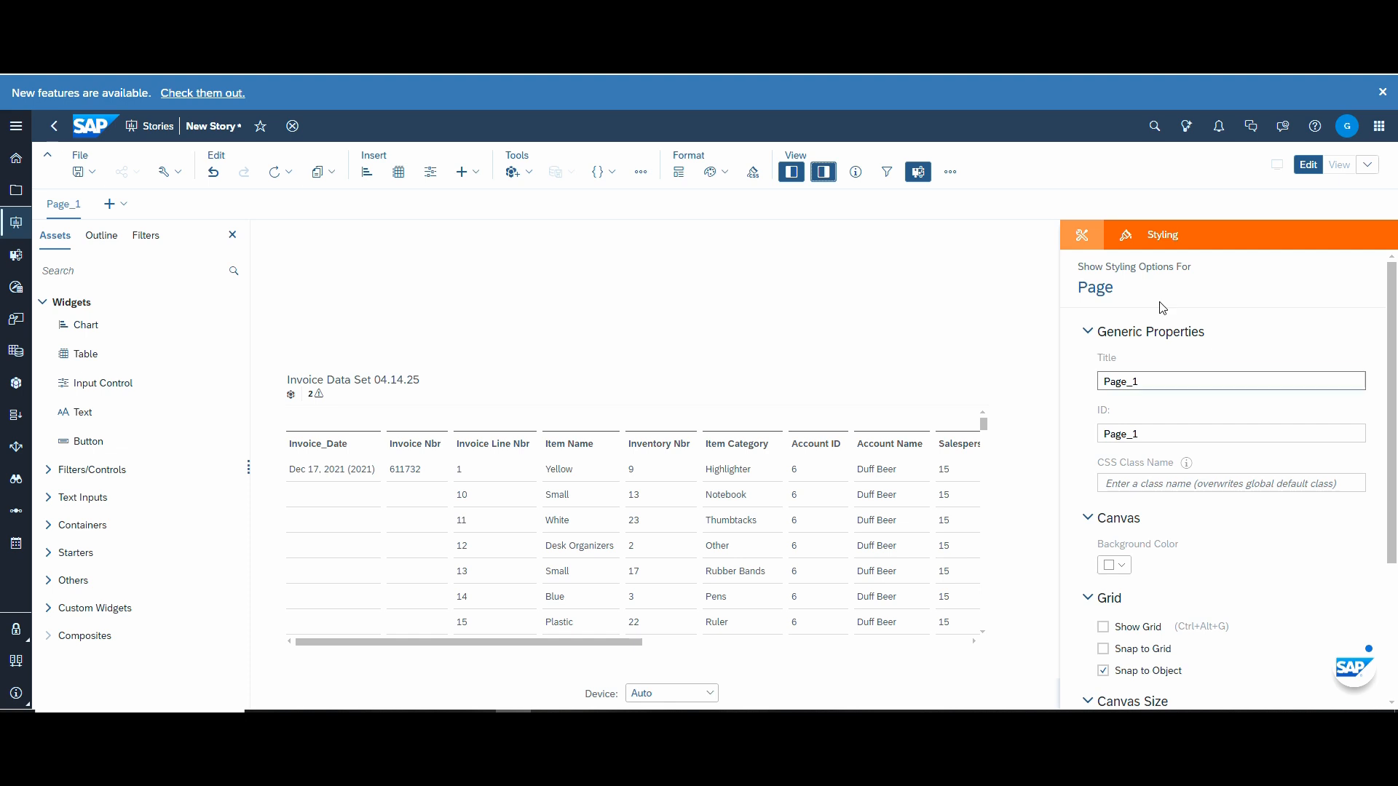
click(1083, 239)
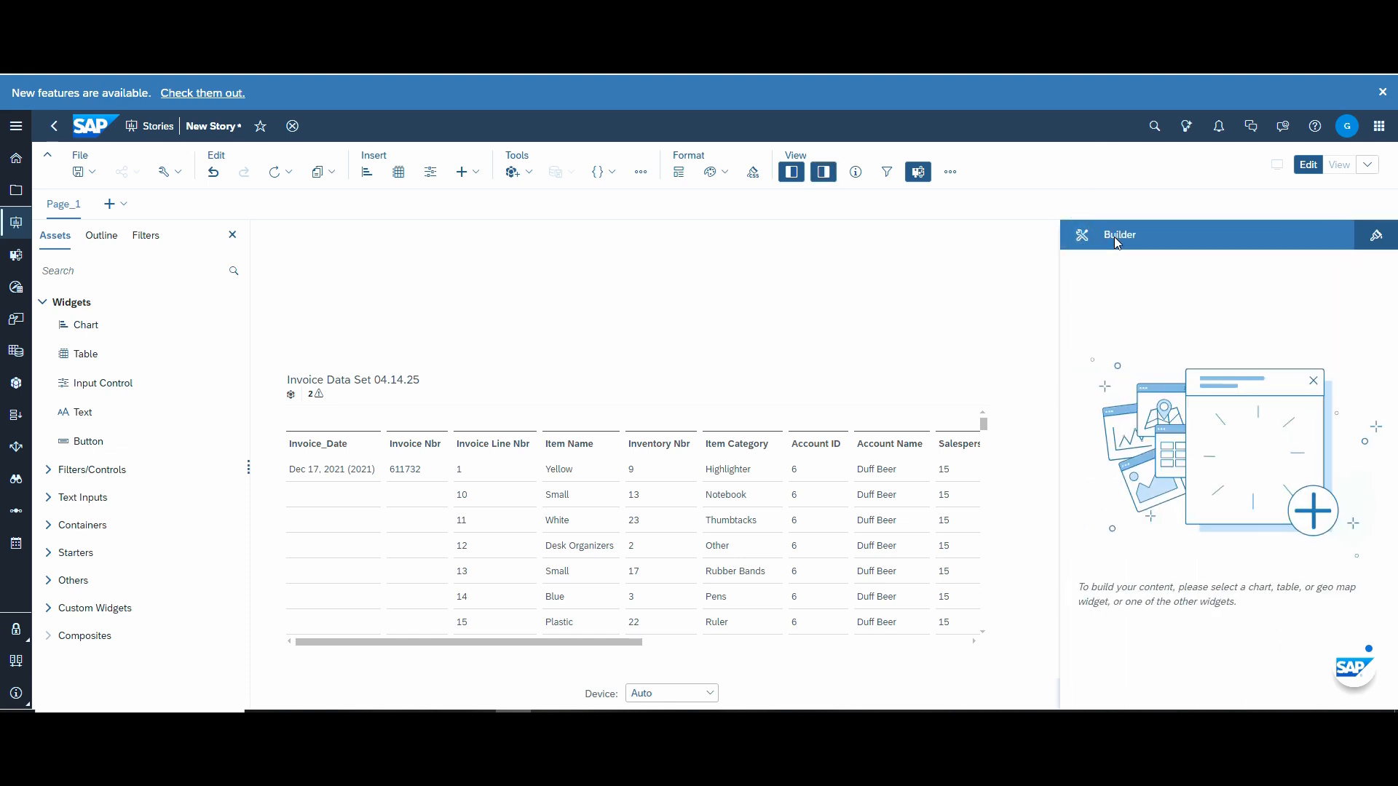
click(1377, 235)
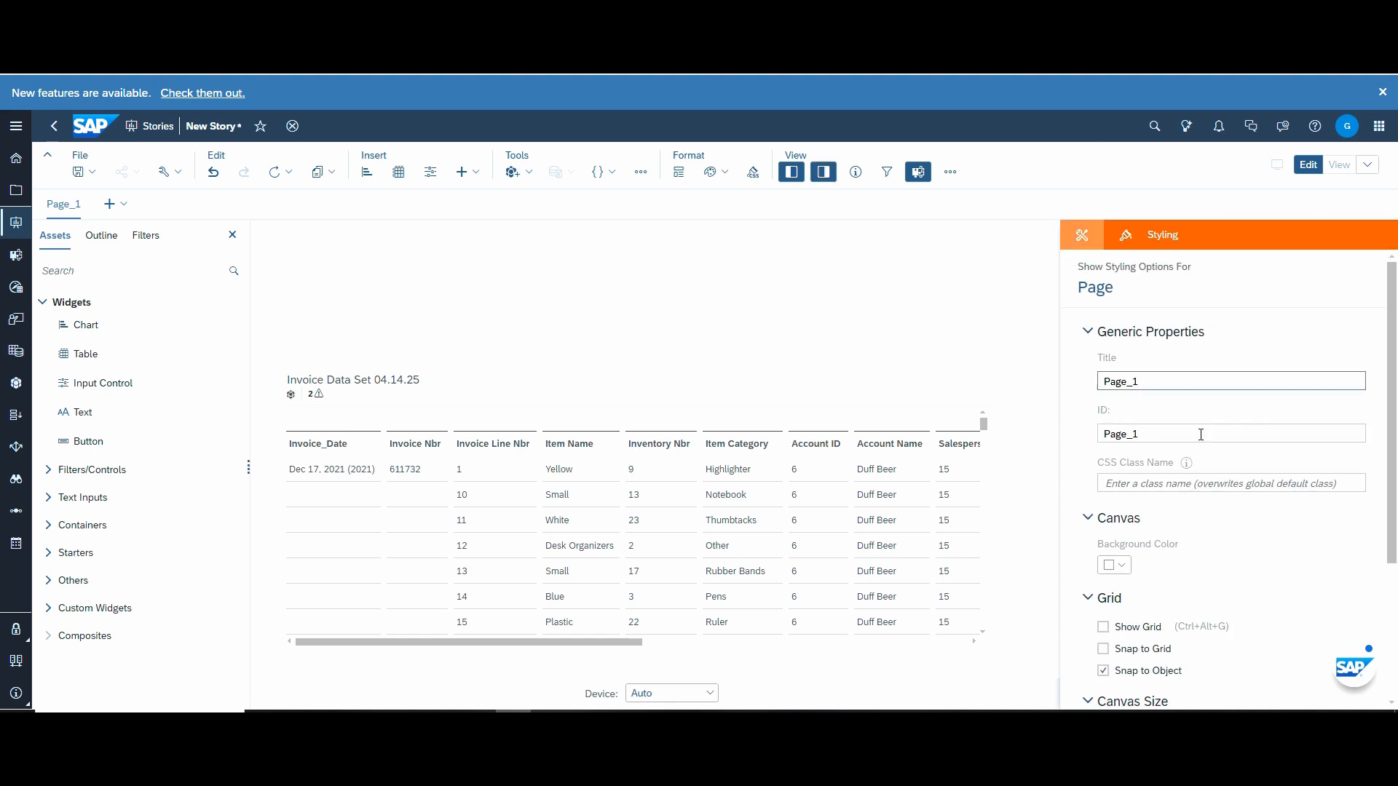
- Set the canvas background color of Page_1 to light blue
scroll(1183, 433, down, 1)
click(1113, 419)
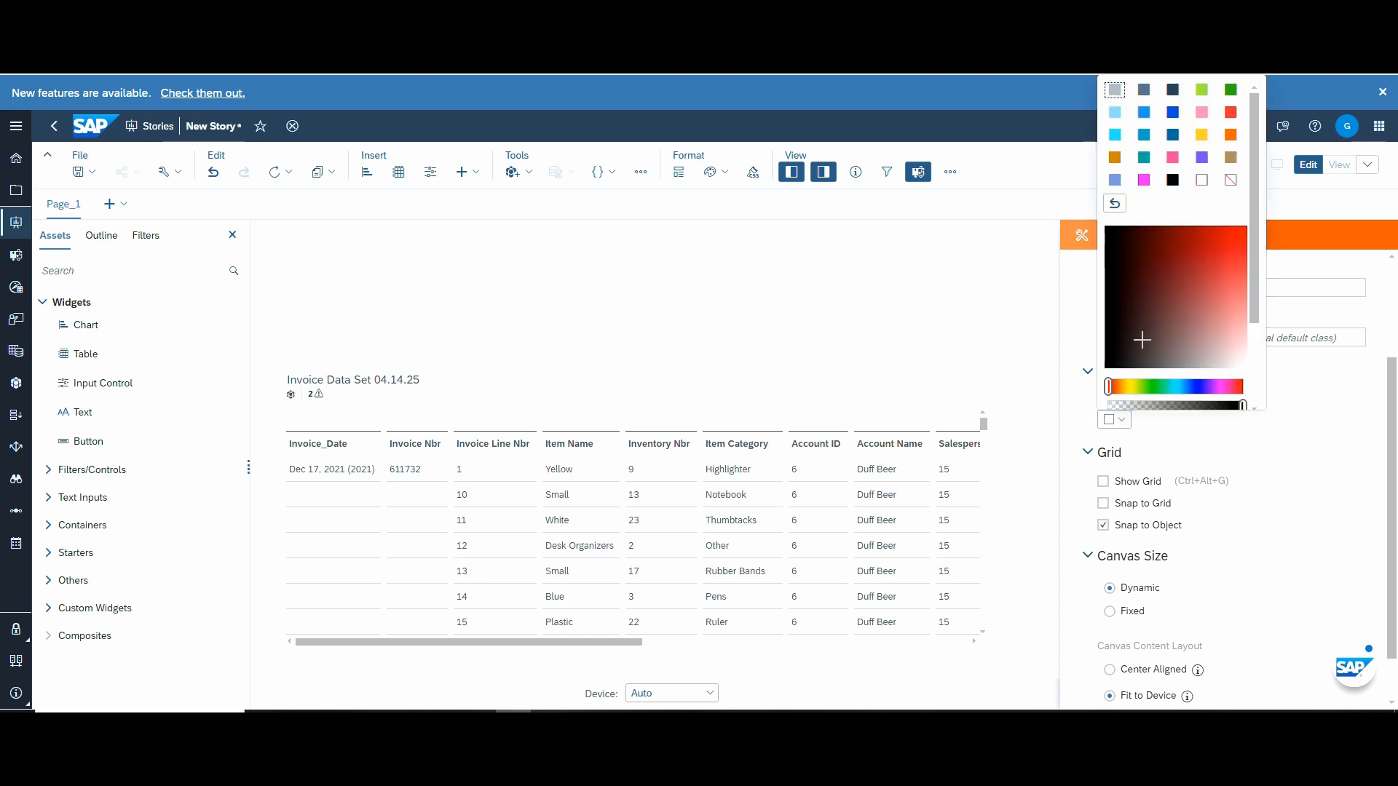
click(1114, 112)
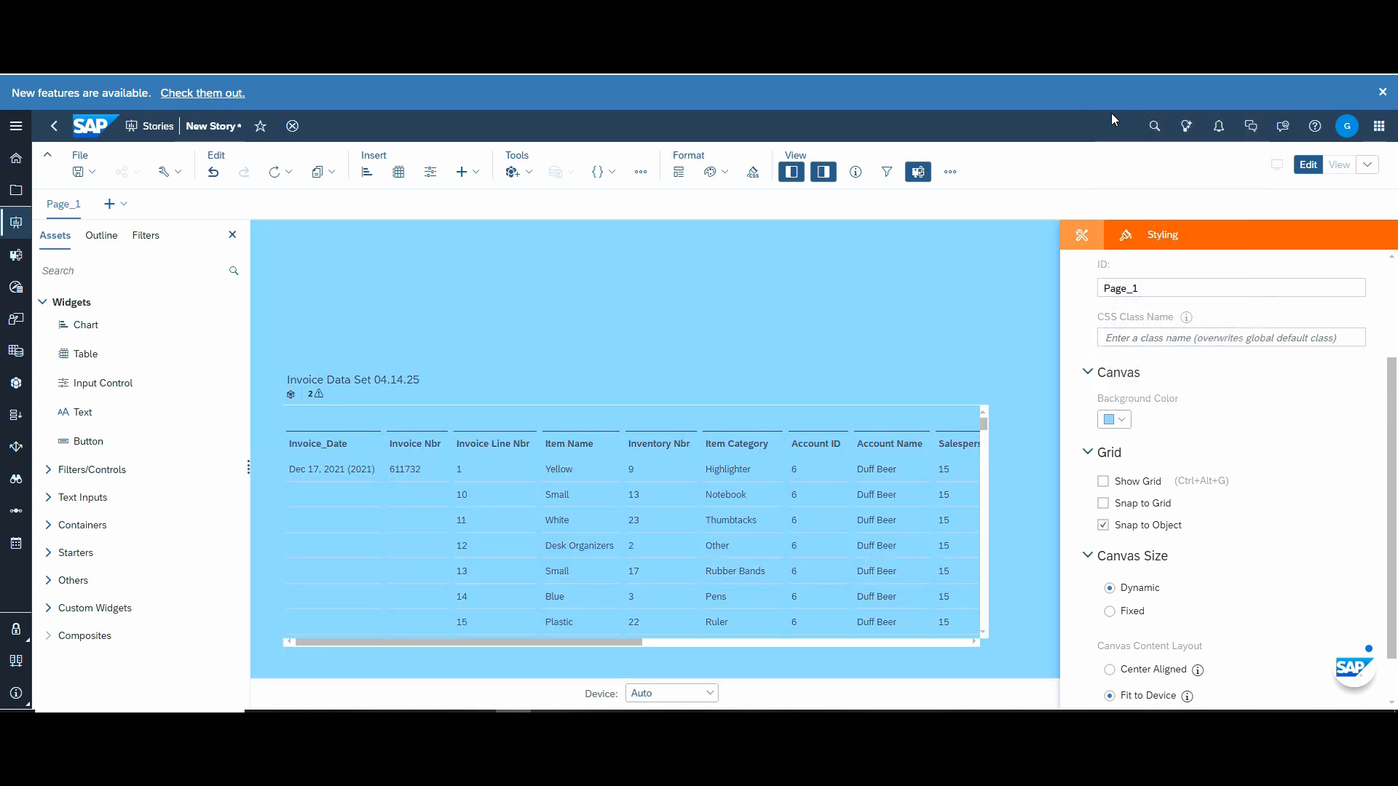
- Set the opacity of the Page_1 canvas background color to 44%
click(1114, 419)
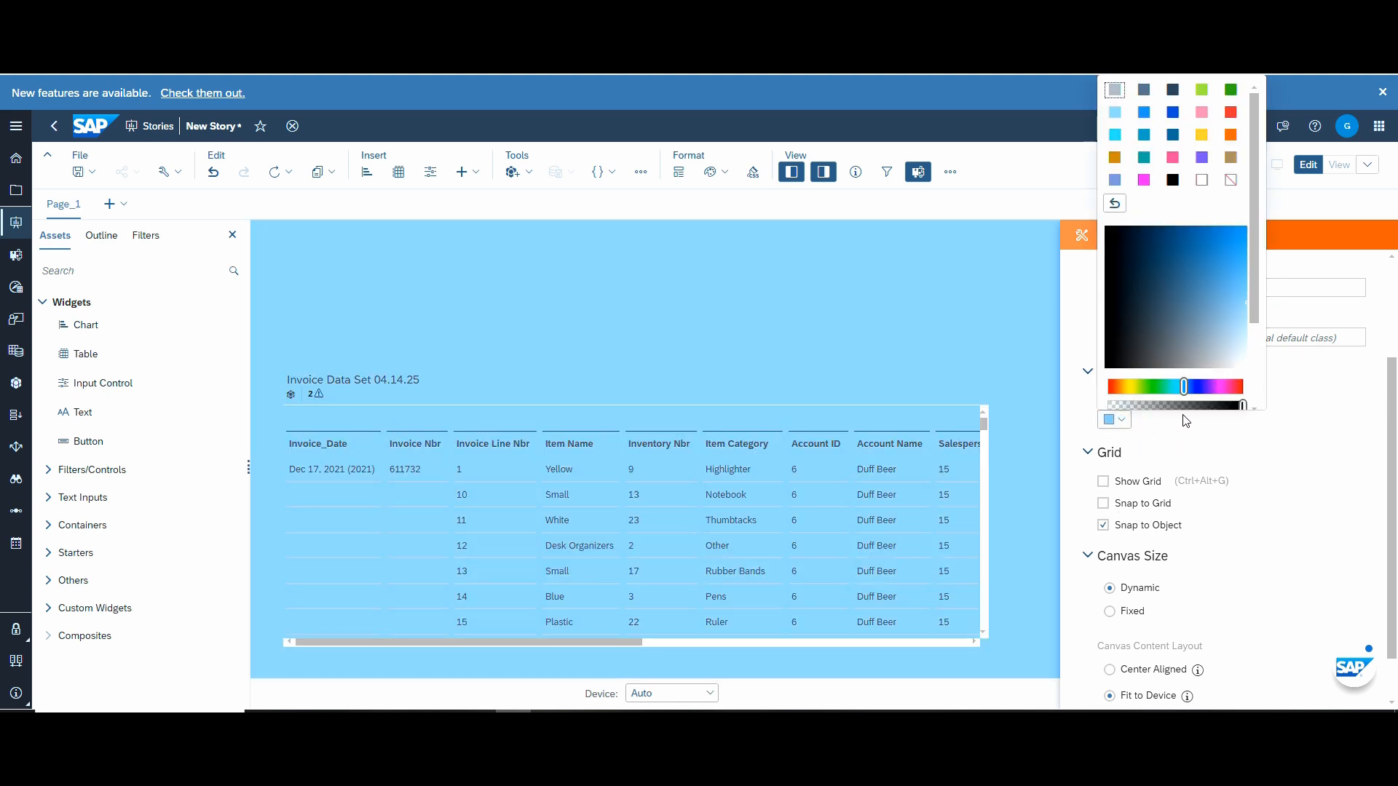
scroll(1260, 350, down, 3)
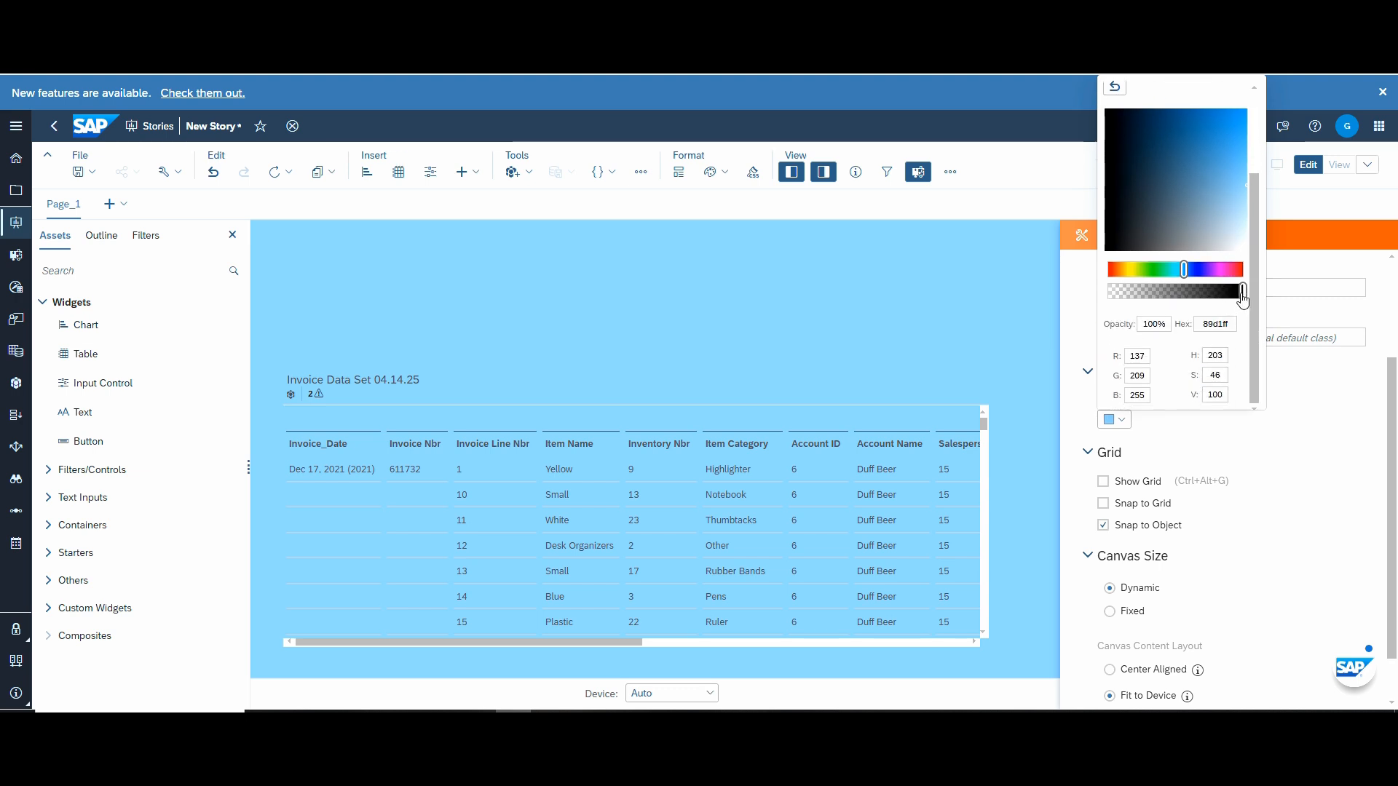
drag(1243, 292, 1169, 298)
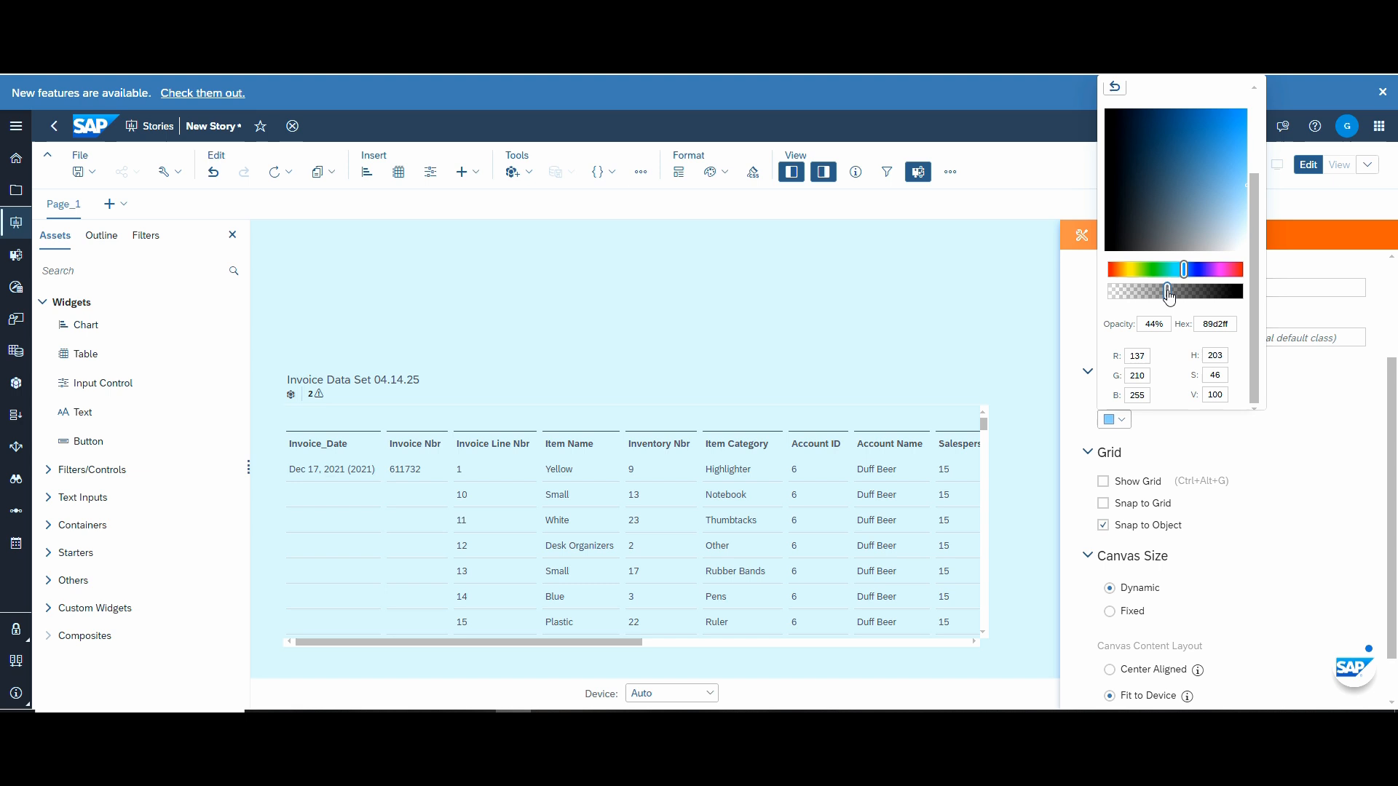
- Set the widget border of the Invoice Data Set table to All Borders and deselect the table
click(718, 378)
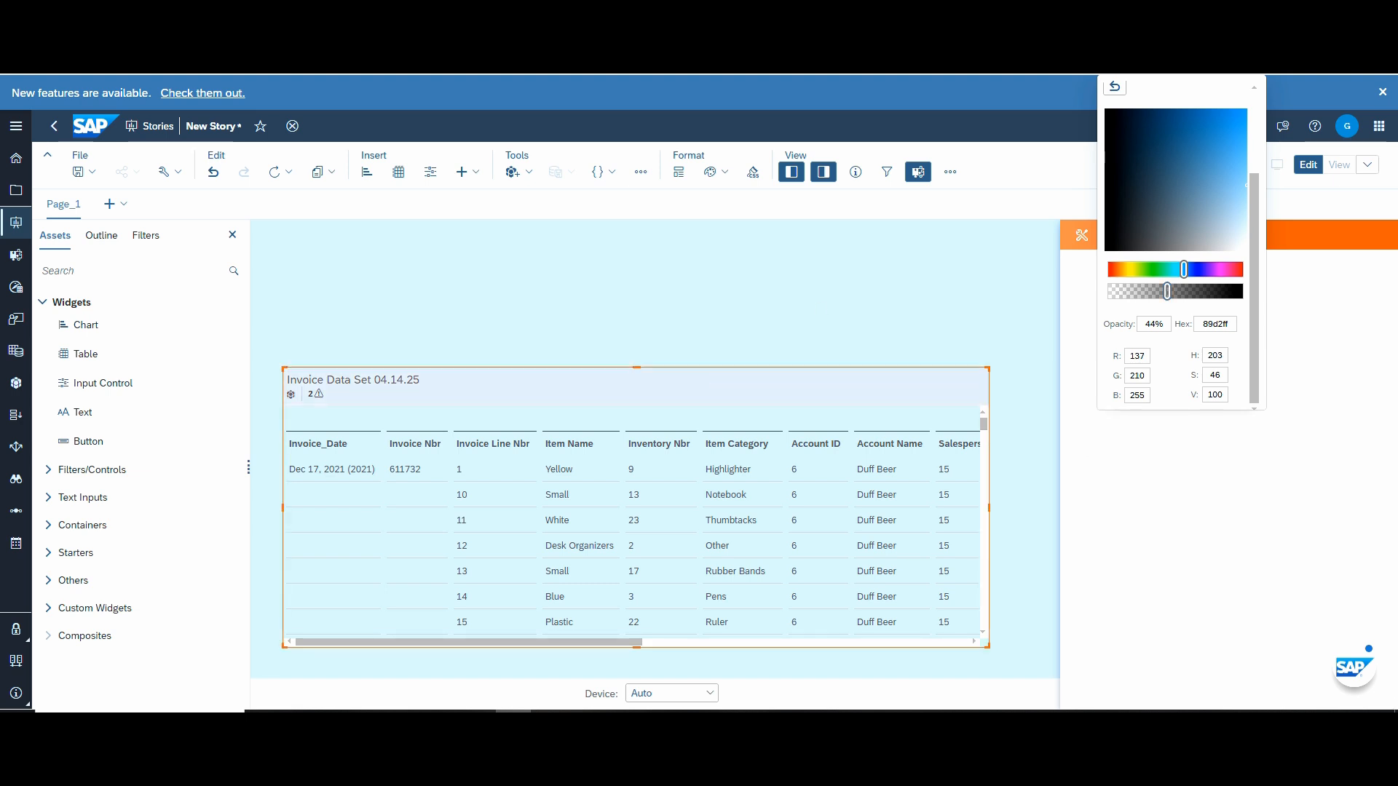
scroll(1318, 448, down, 8)
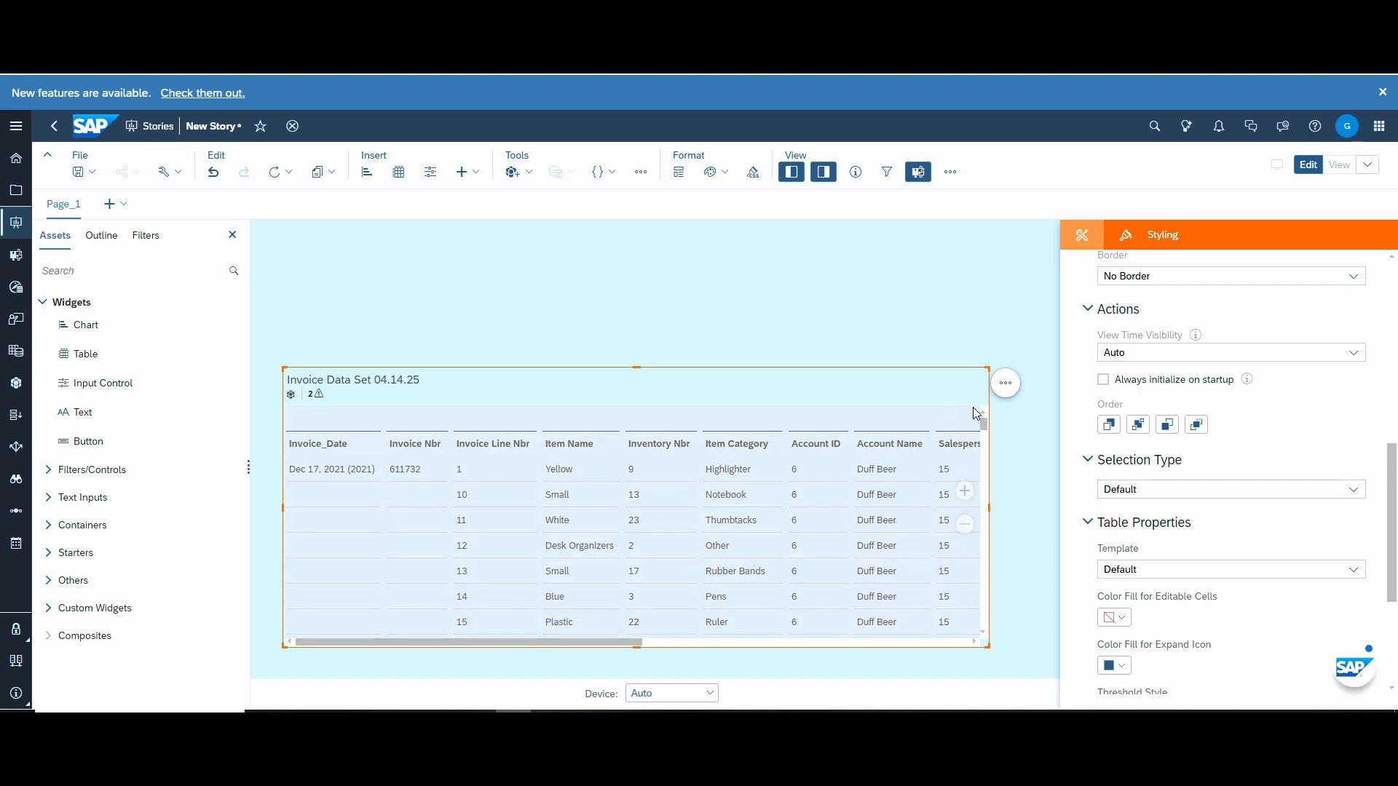
scroll(1334, 387, down, 2)
scroll(1334, 386, down, 2)
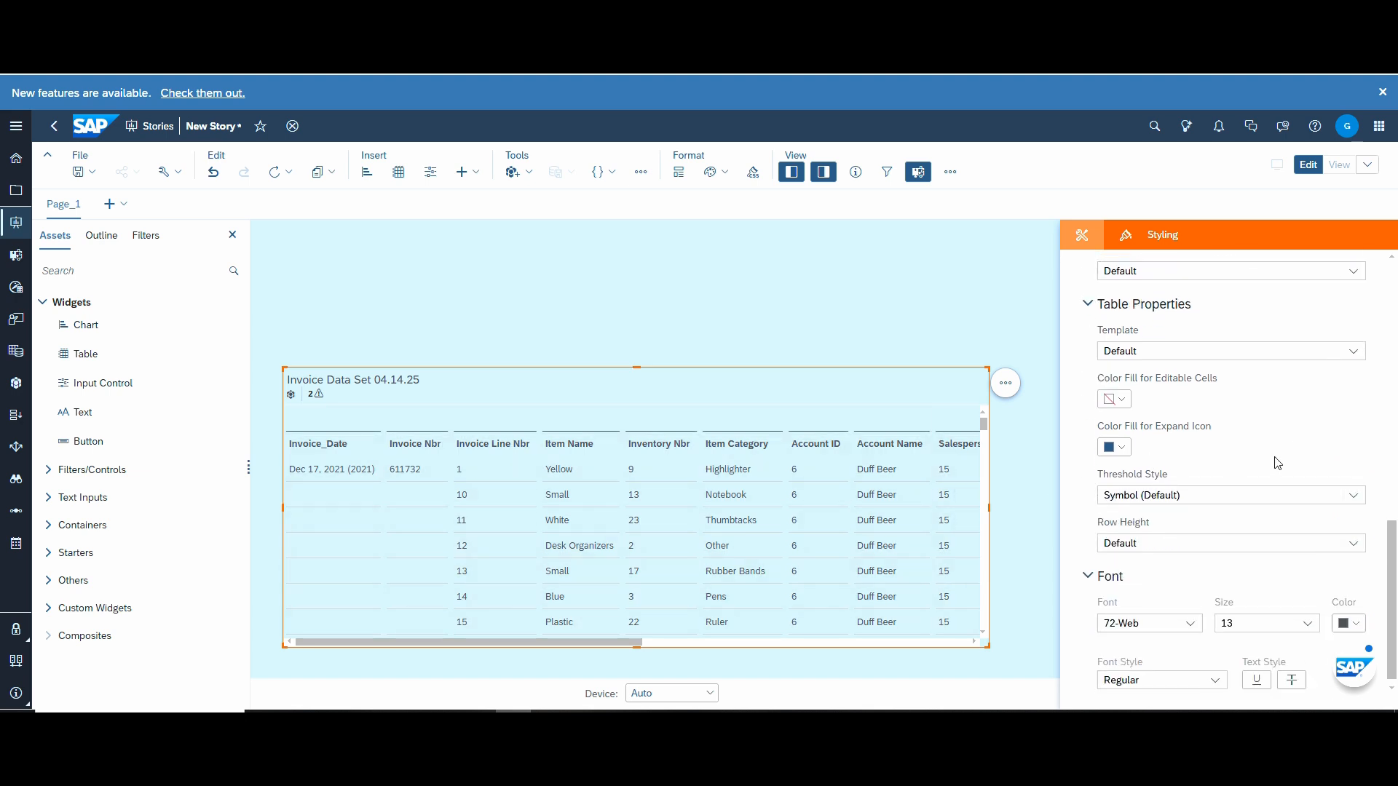
scroll(1279, 500, up, 6)
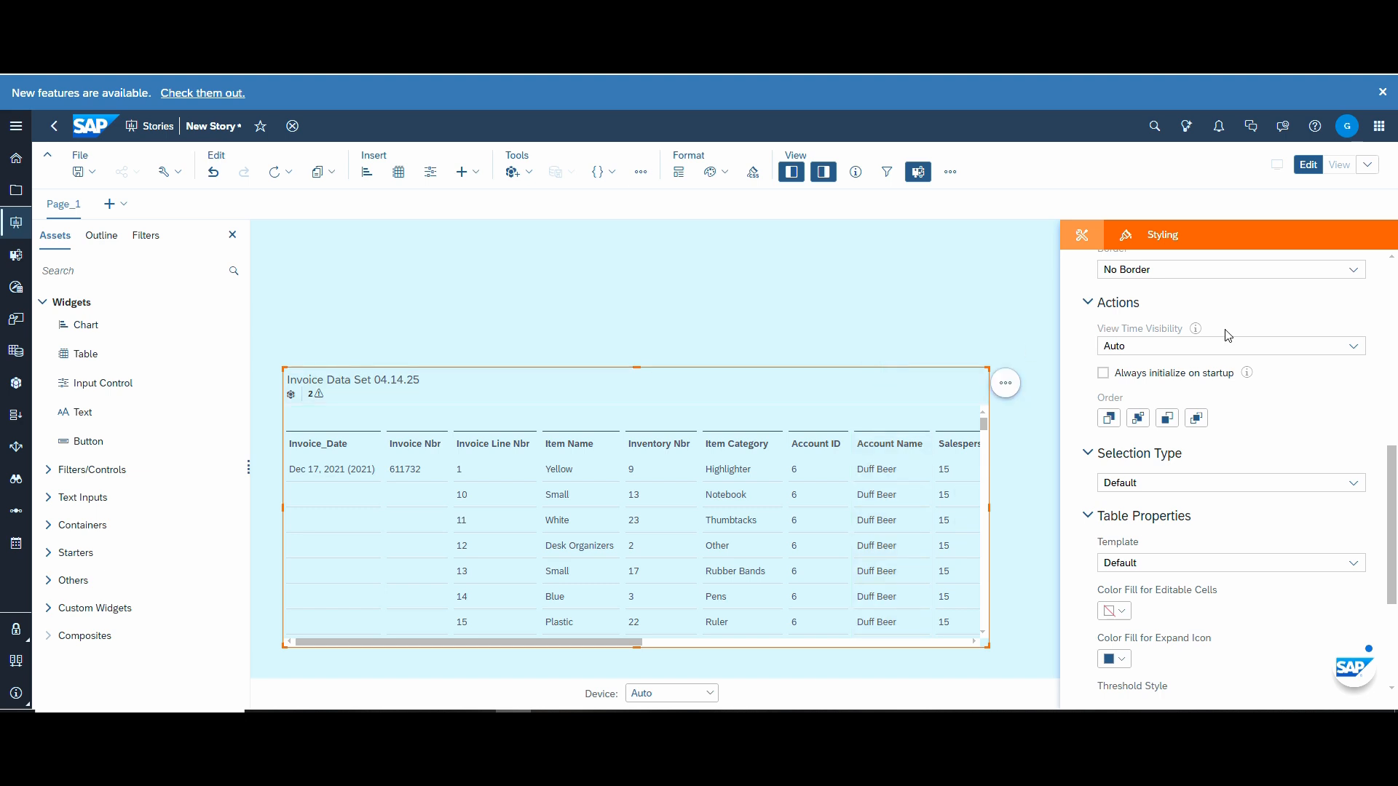
scroll(1326, 376, up, 4)
scroll(1326, 376, up, 2)
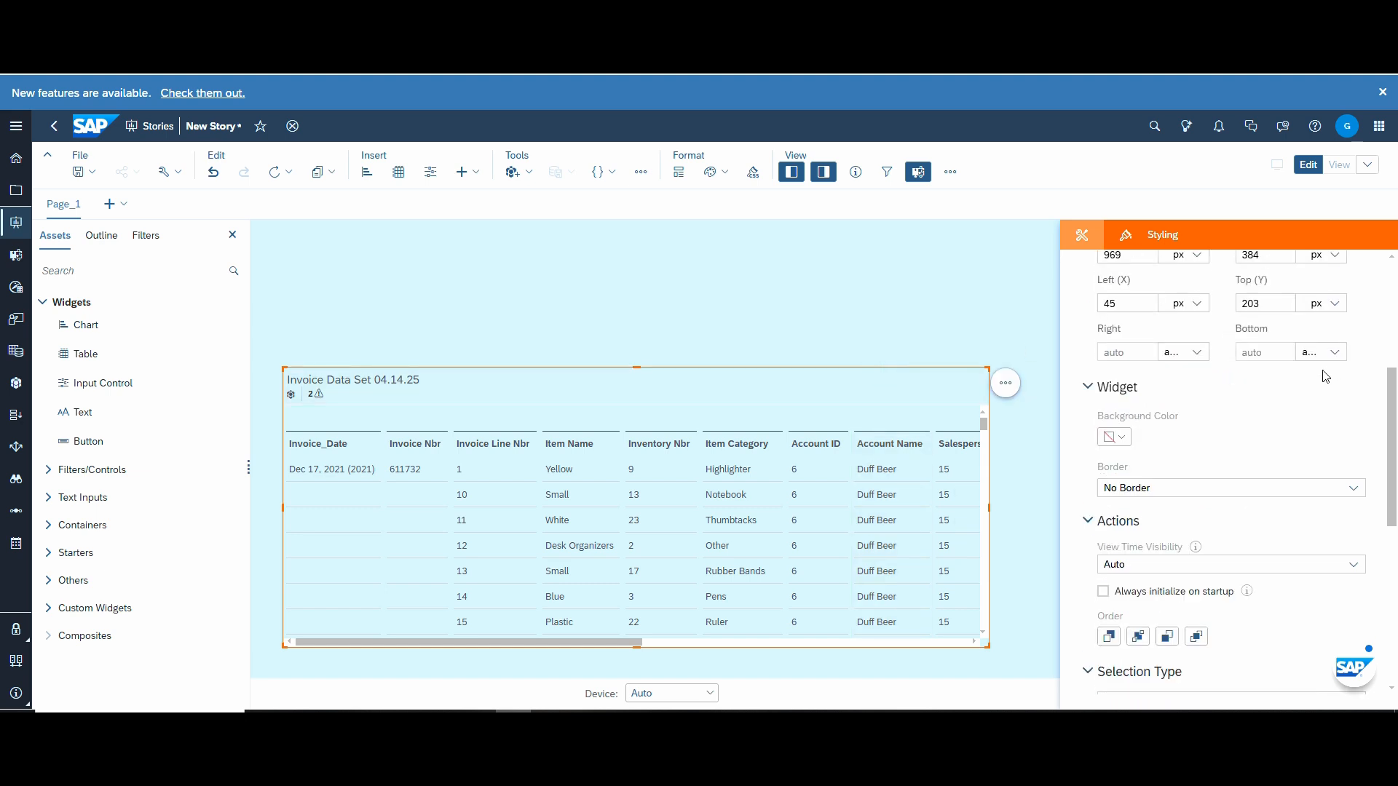
click(1353, 488)
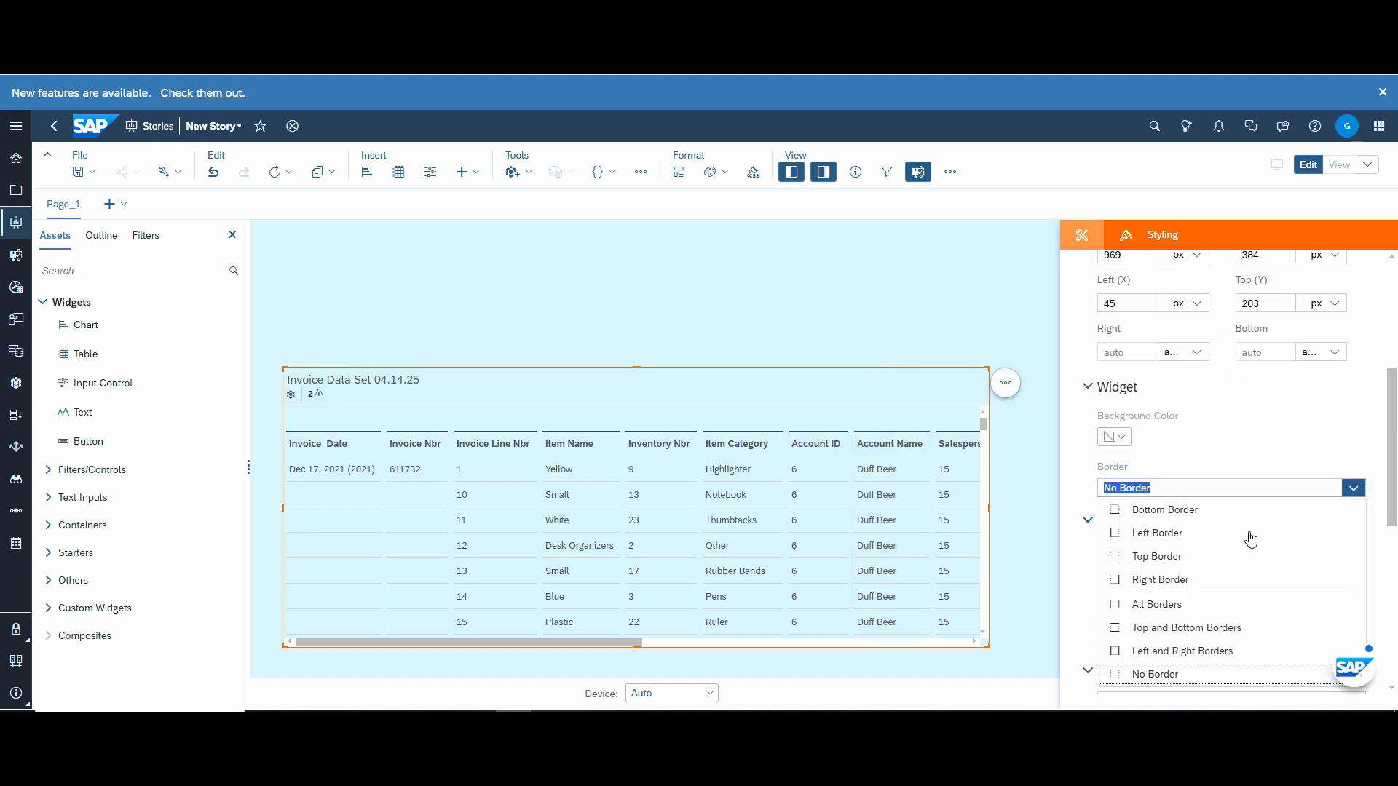
click(1194, 605)
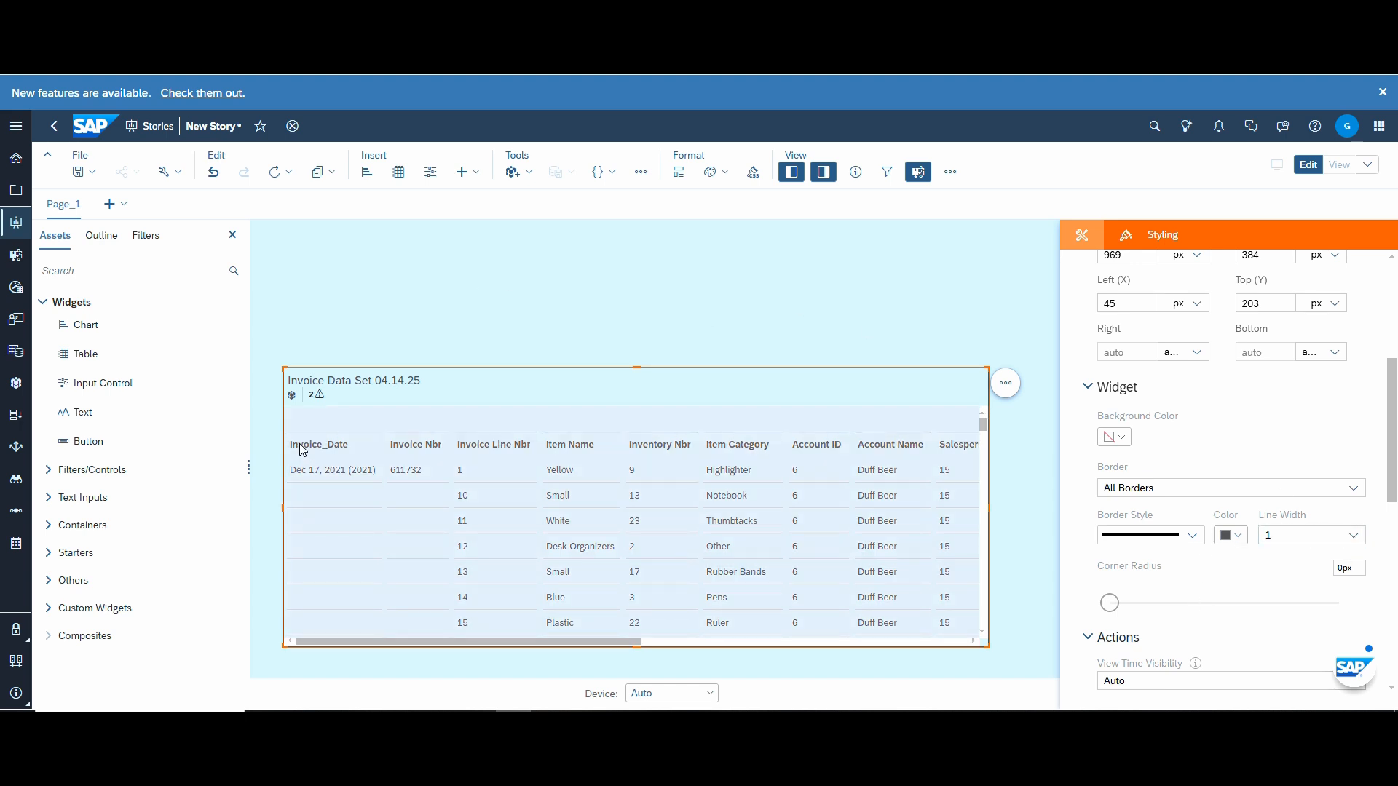
click(536, 291)
- Freeze the table at its column header row and check it by scrolling through the rows
click(309, 450)
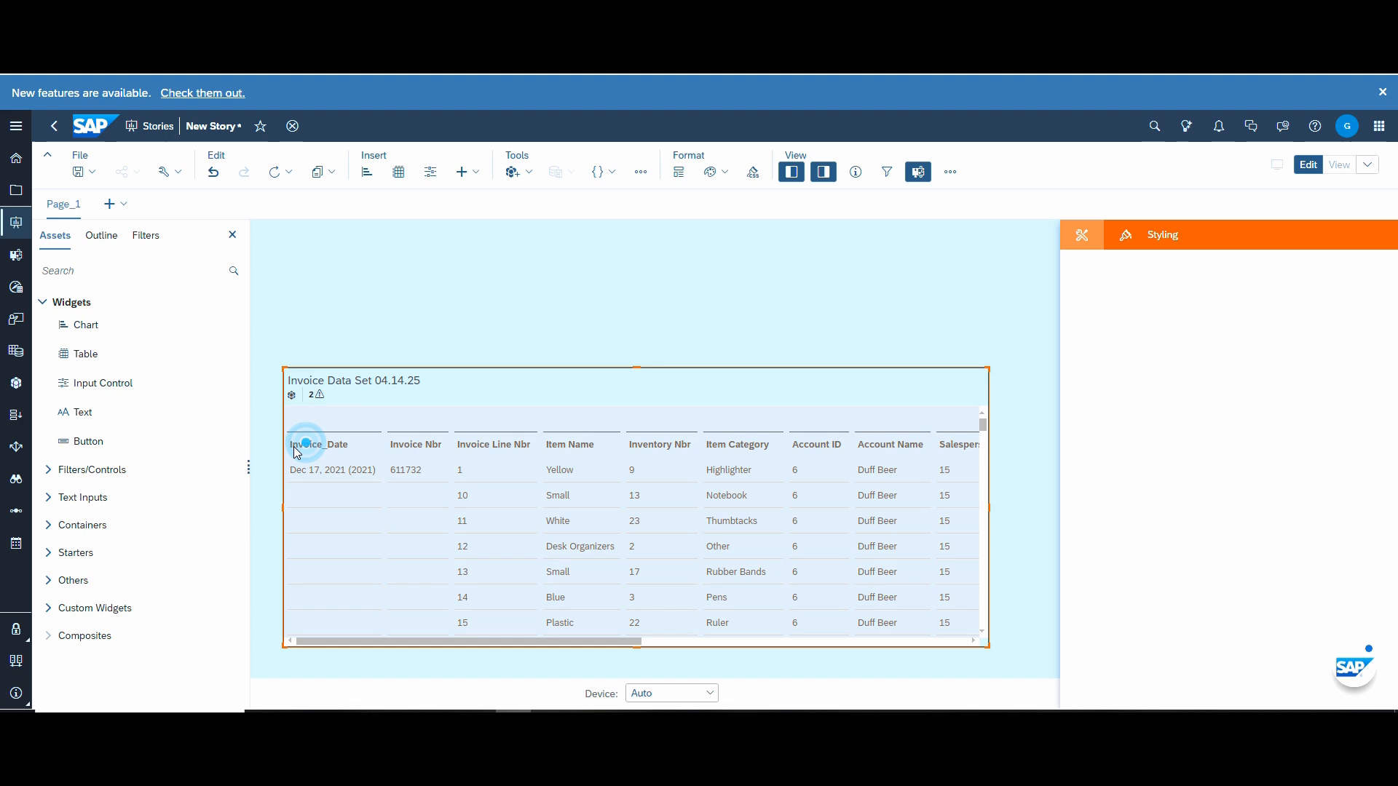
click(309, 455)
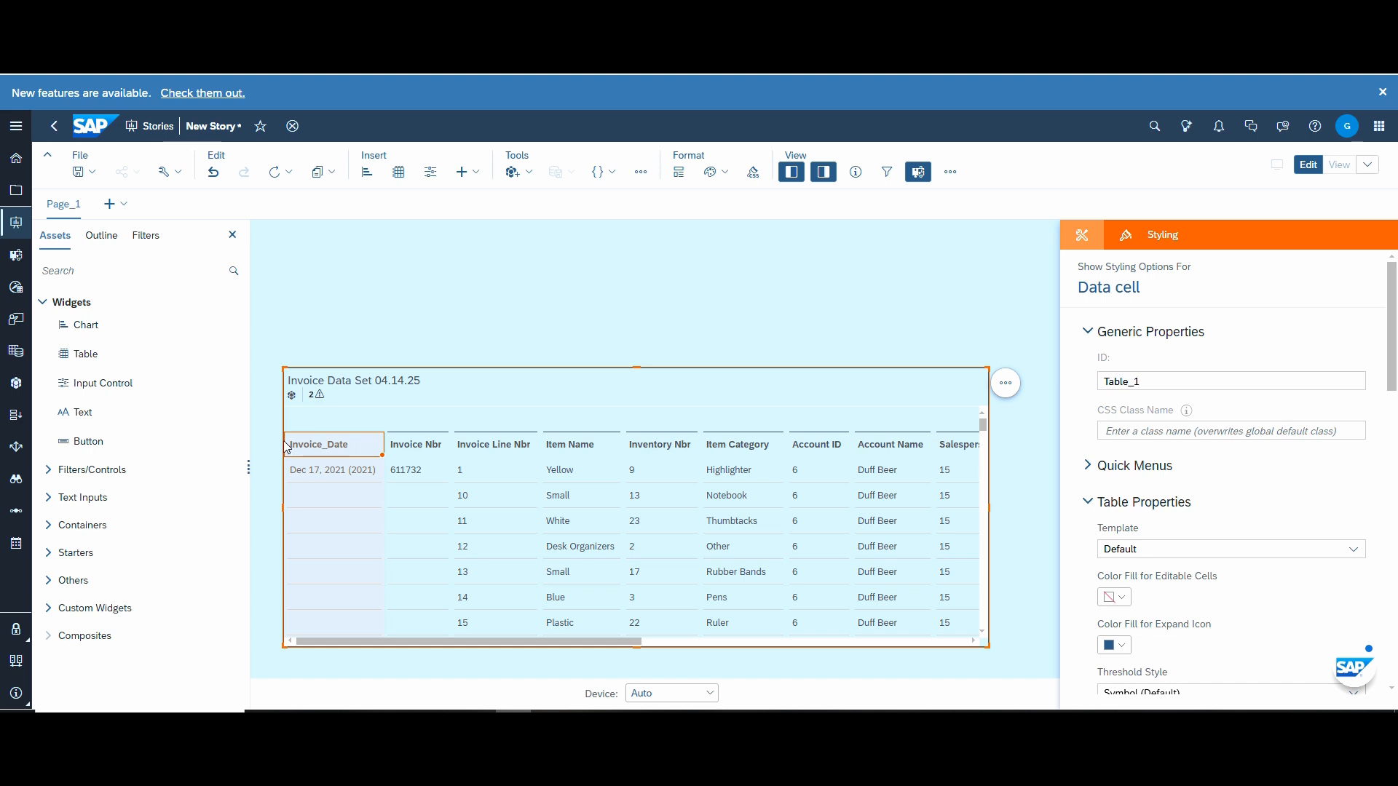
click(262, 405)
click(387, 387)
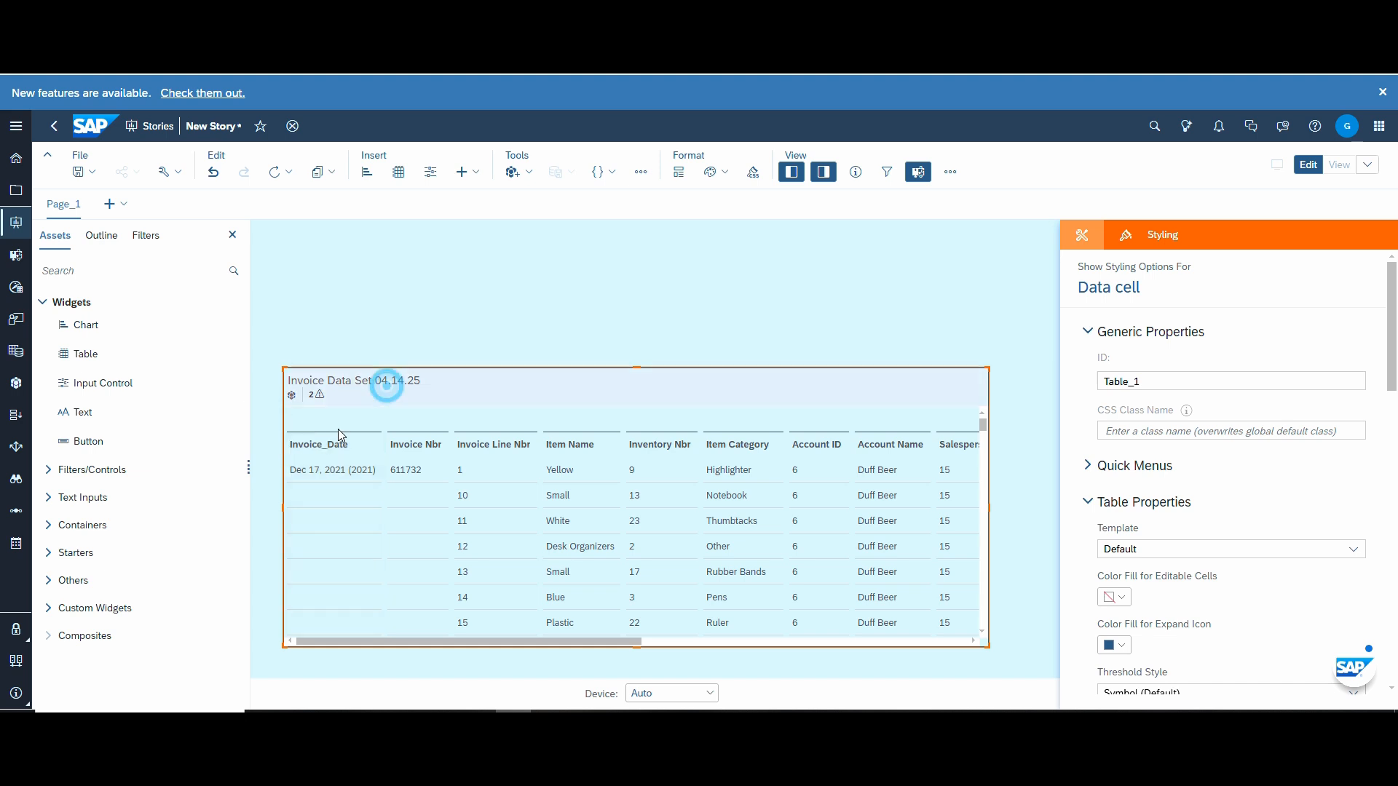
click(295, 445)
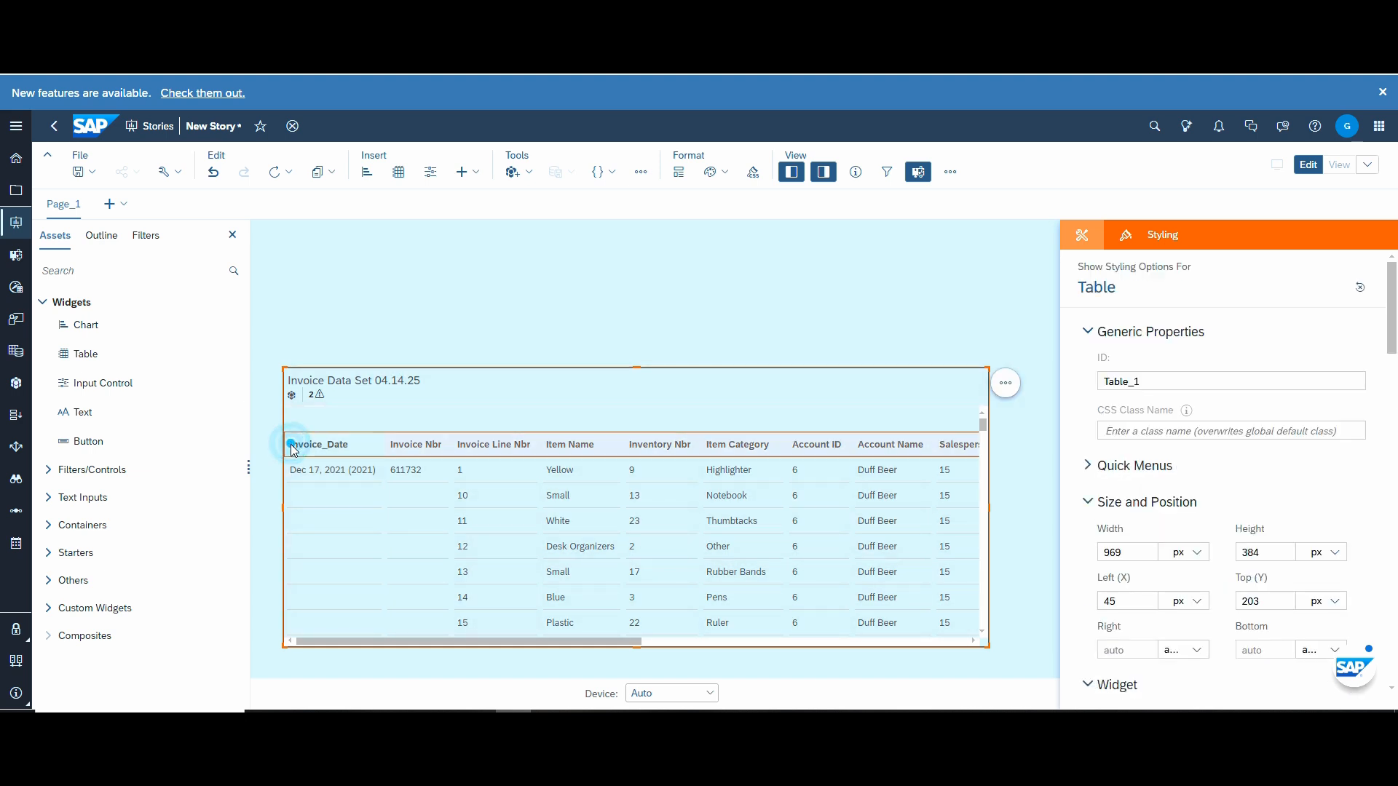
click(1005, 383)
mouse_move(1089, 272)
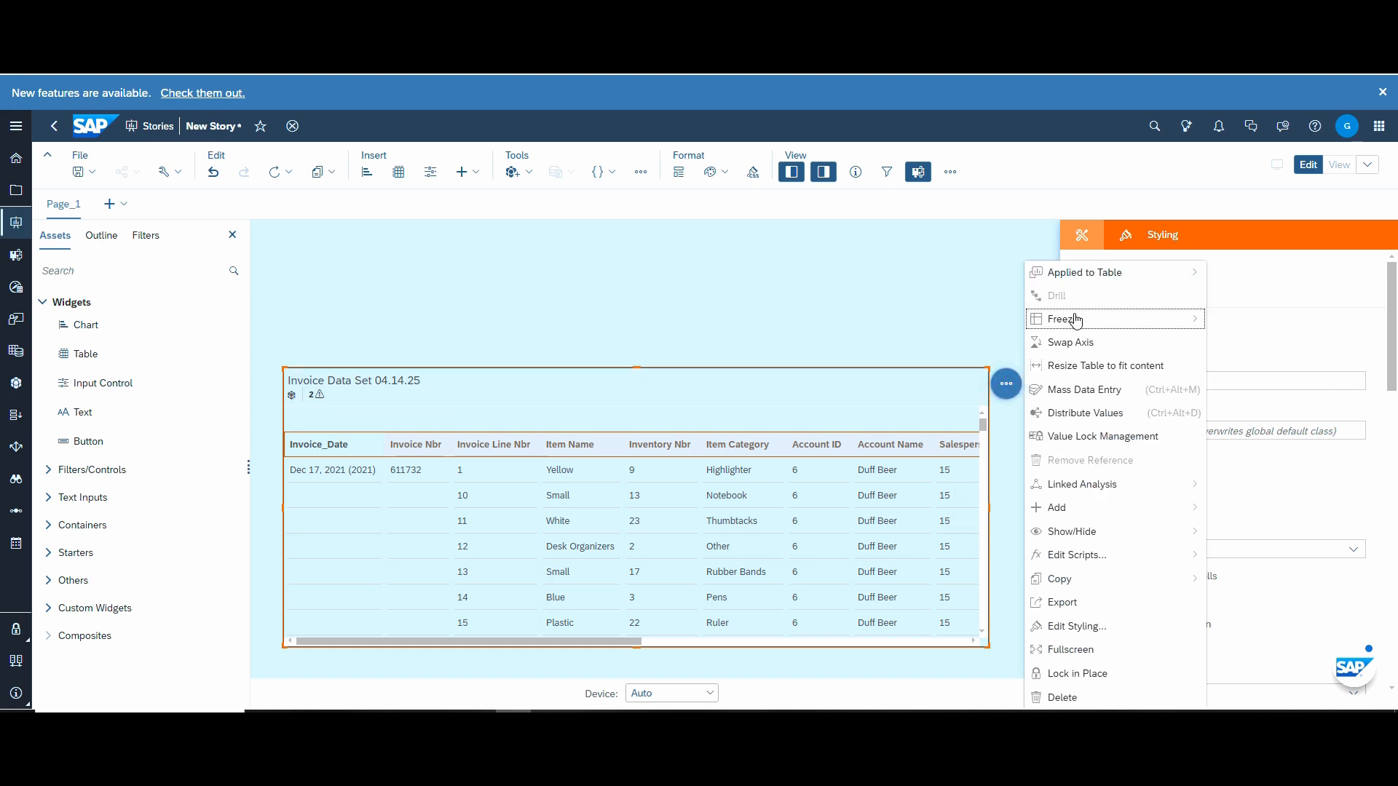
mouse_move(1077, 318)
click(1251, 376)
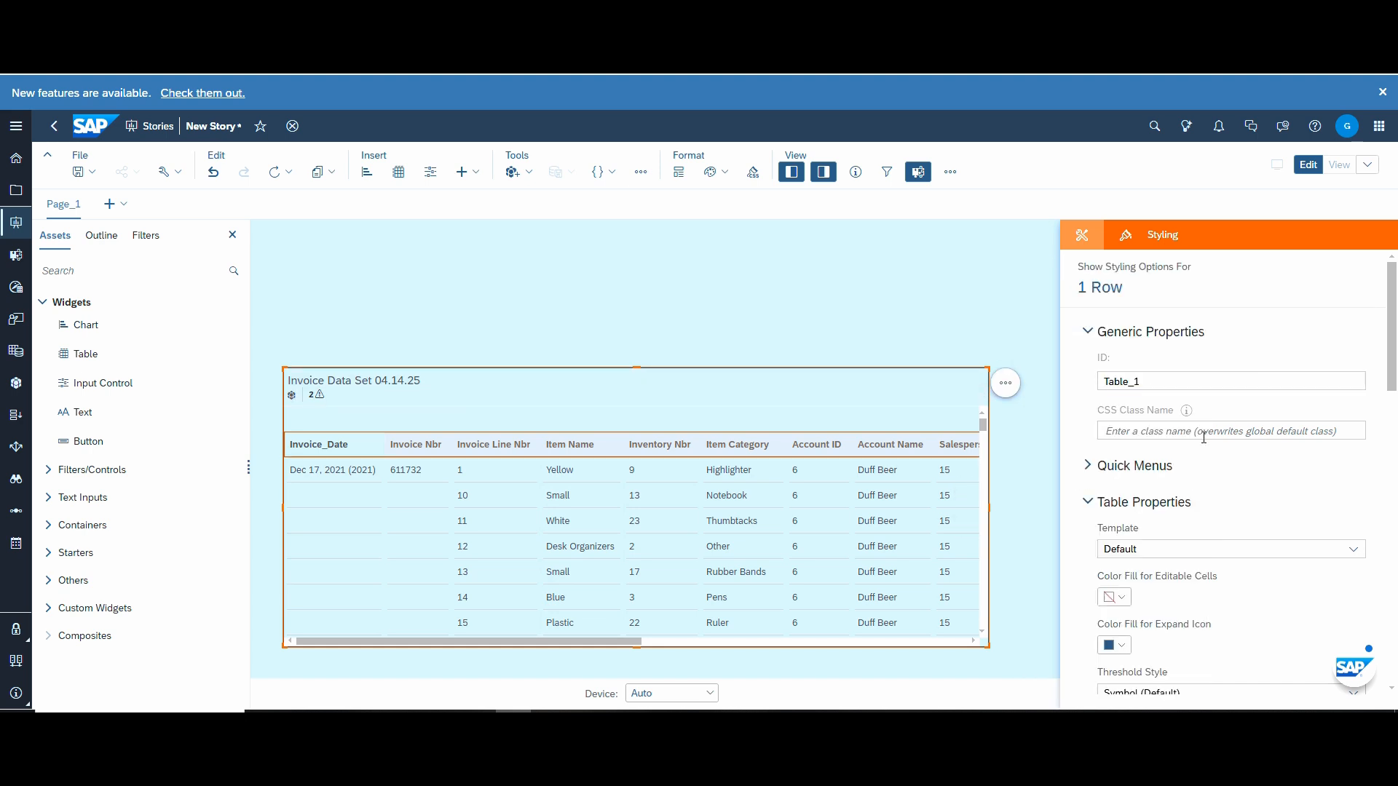
click(748, 268)
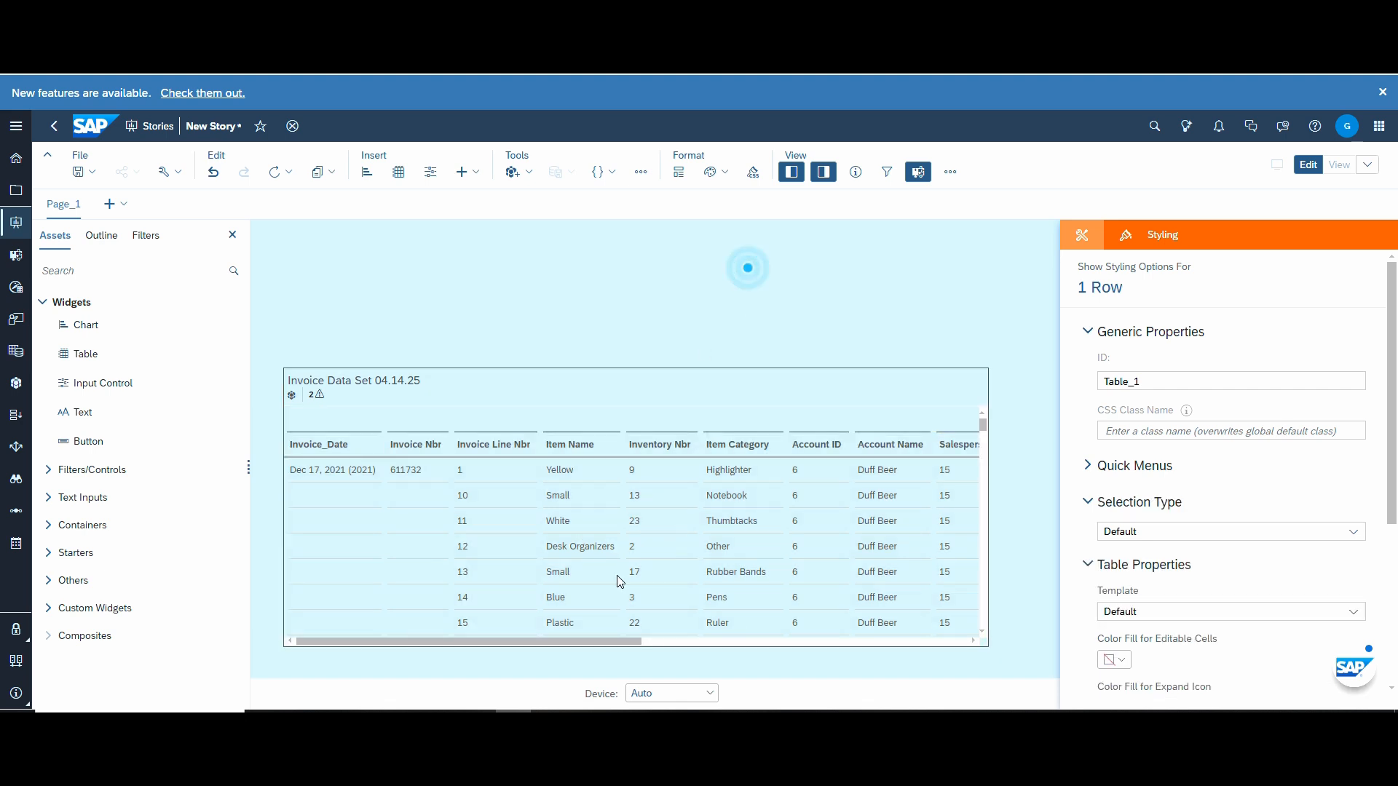
click(579, 529)
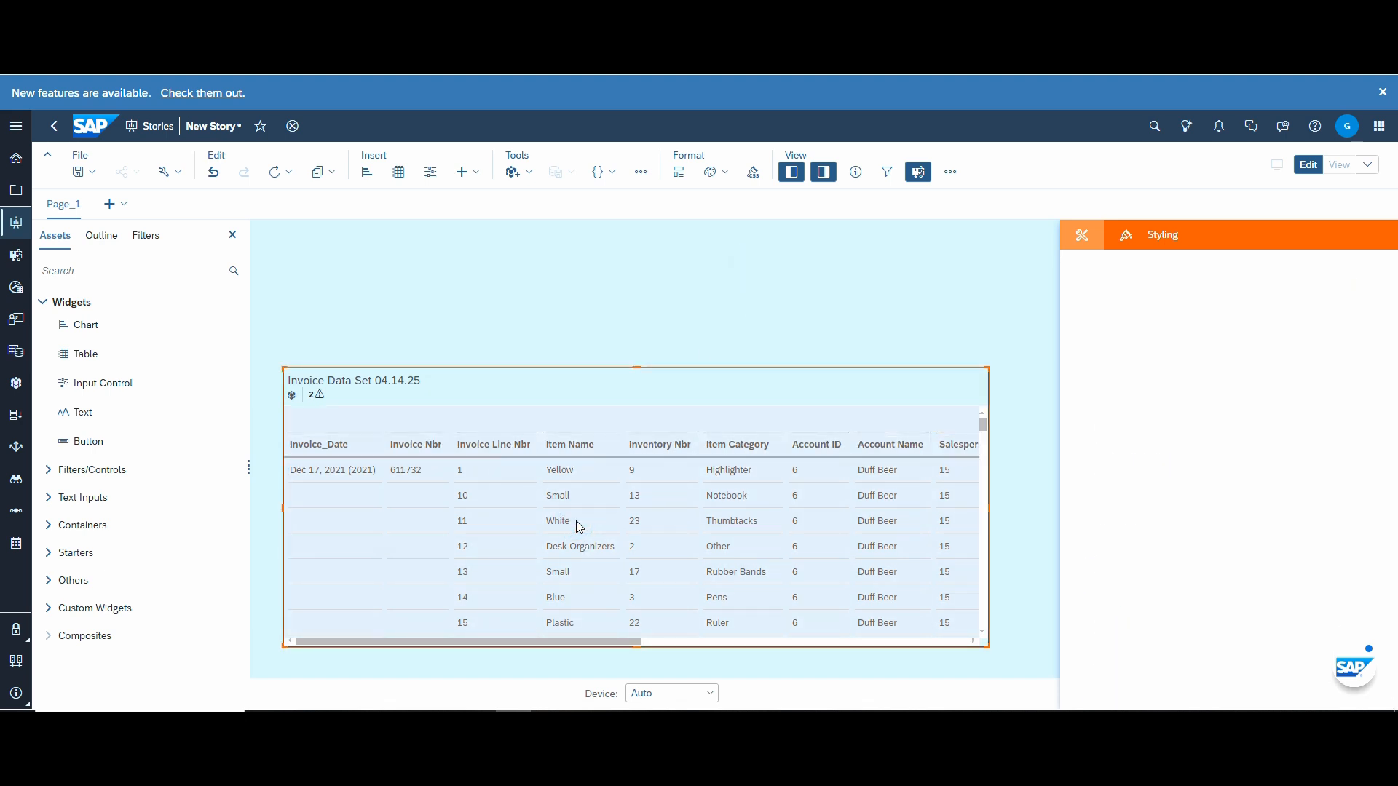
scroll(579, 532, down, 3)
scroll(579, 532, down, 5)
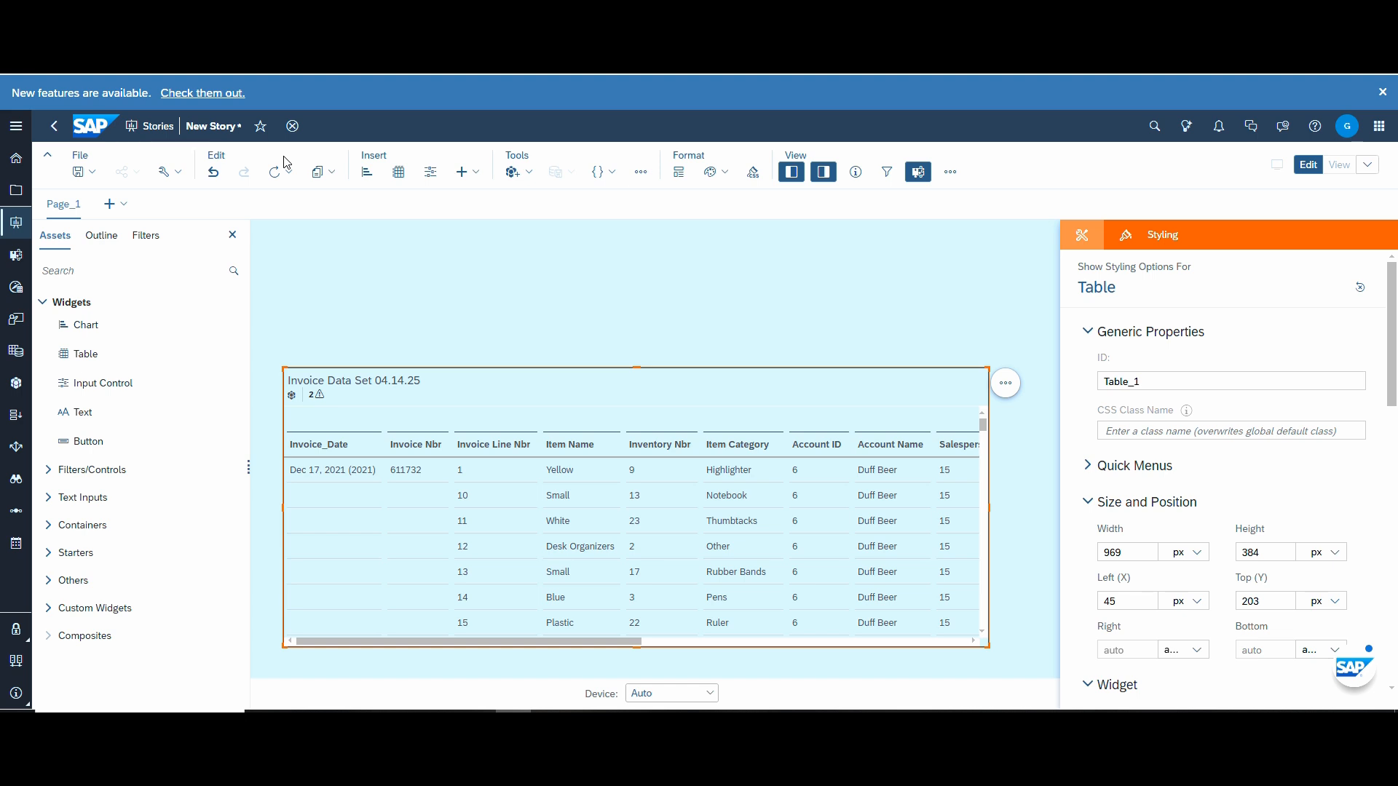
- Save the story in My Files with both the name and the description Invoice Dashboard
click(93, 177)
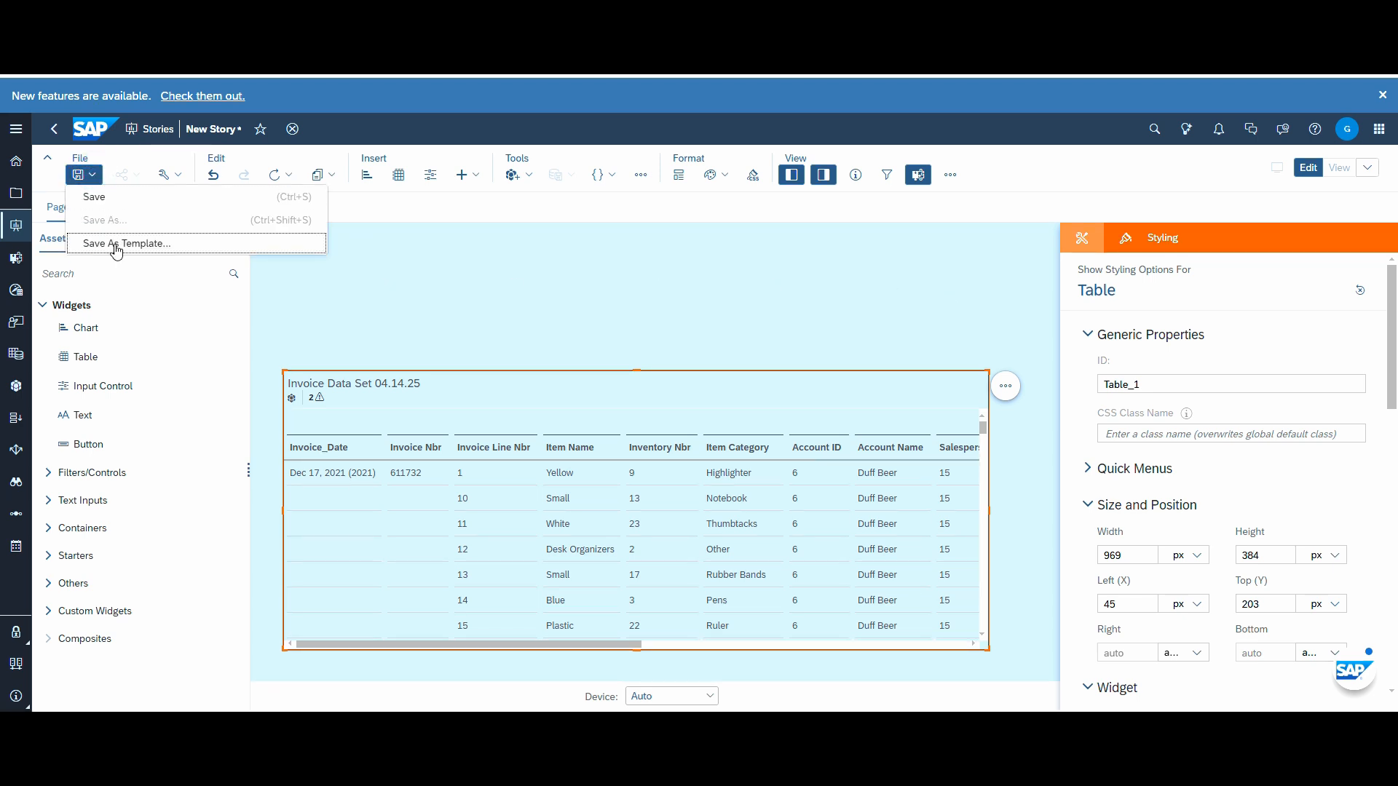
click(97, 197)
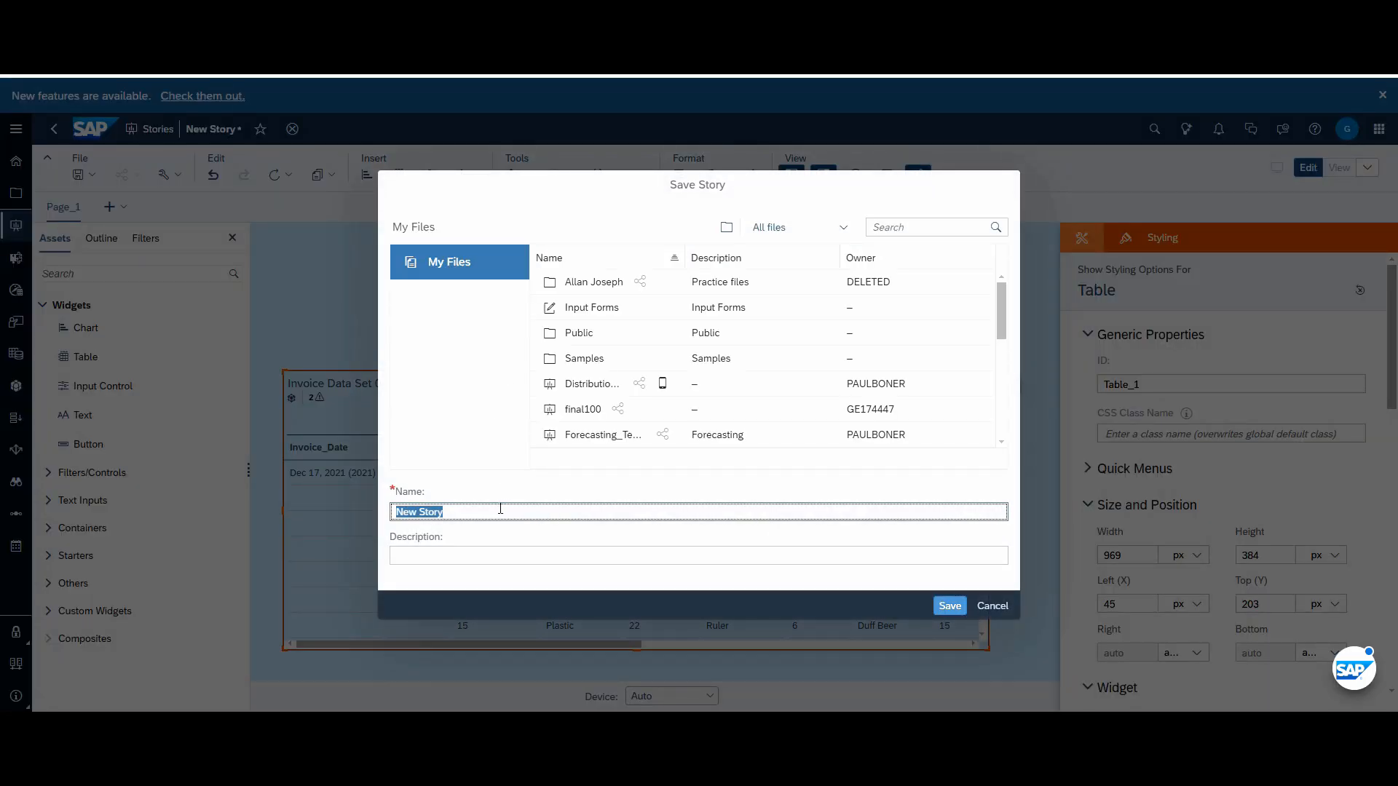
key(BackSpace)
key(ctrl+a)
key(ctrl+c)
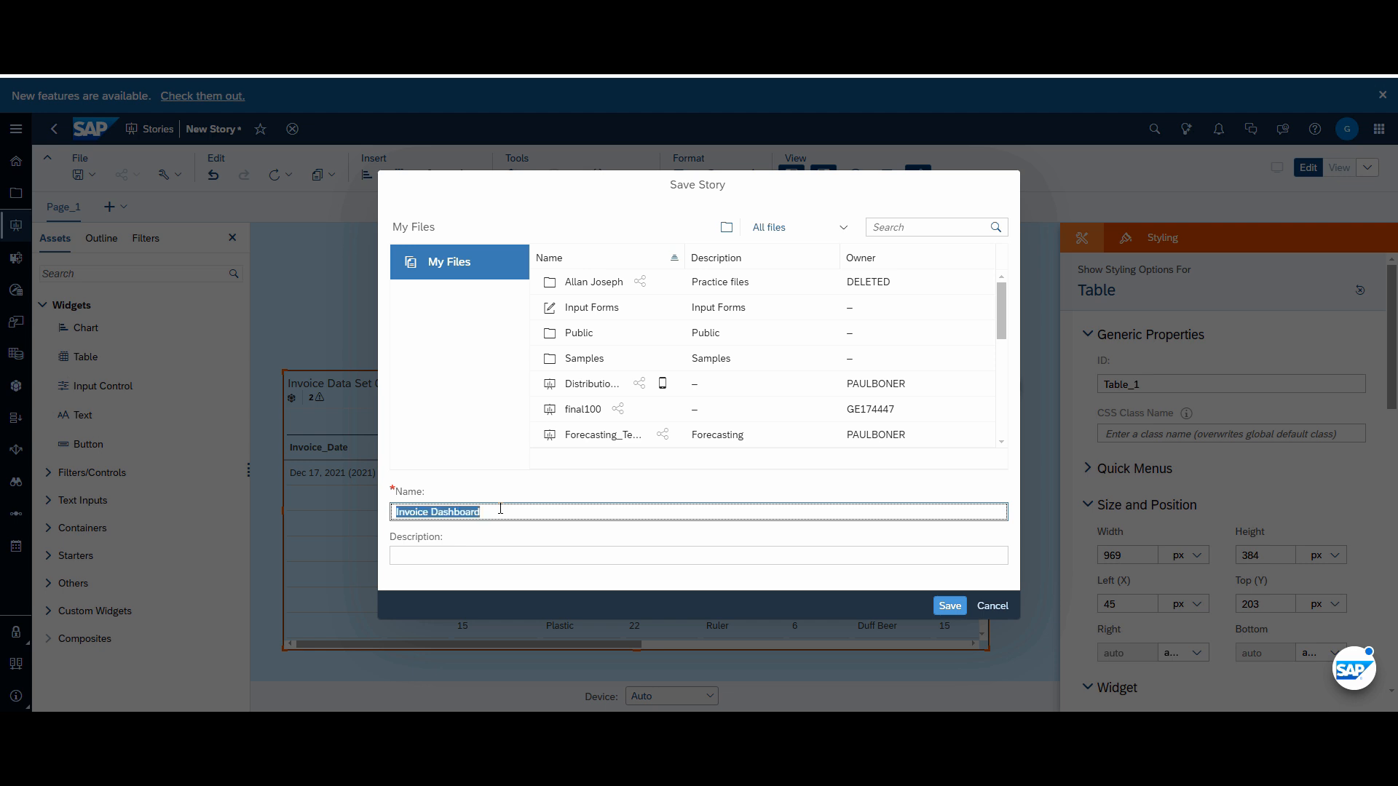
click(441, 555)
key(ctrl+v)
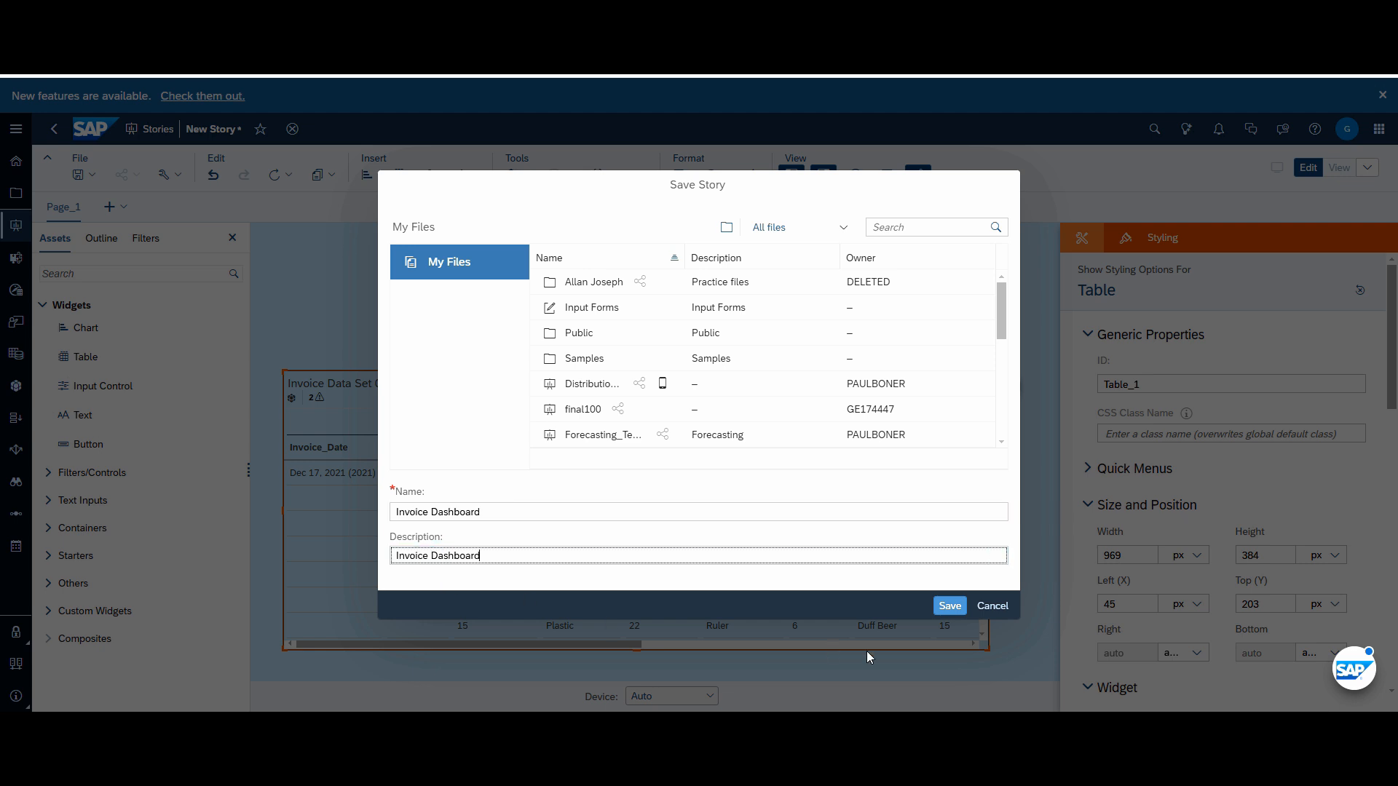
click(949, 607)
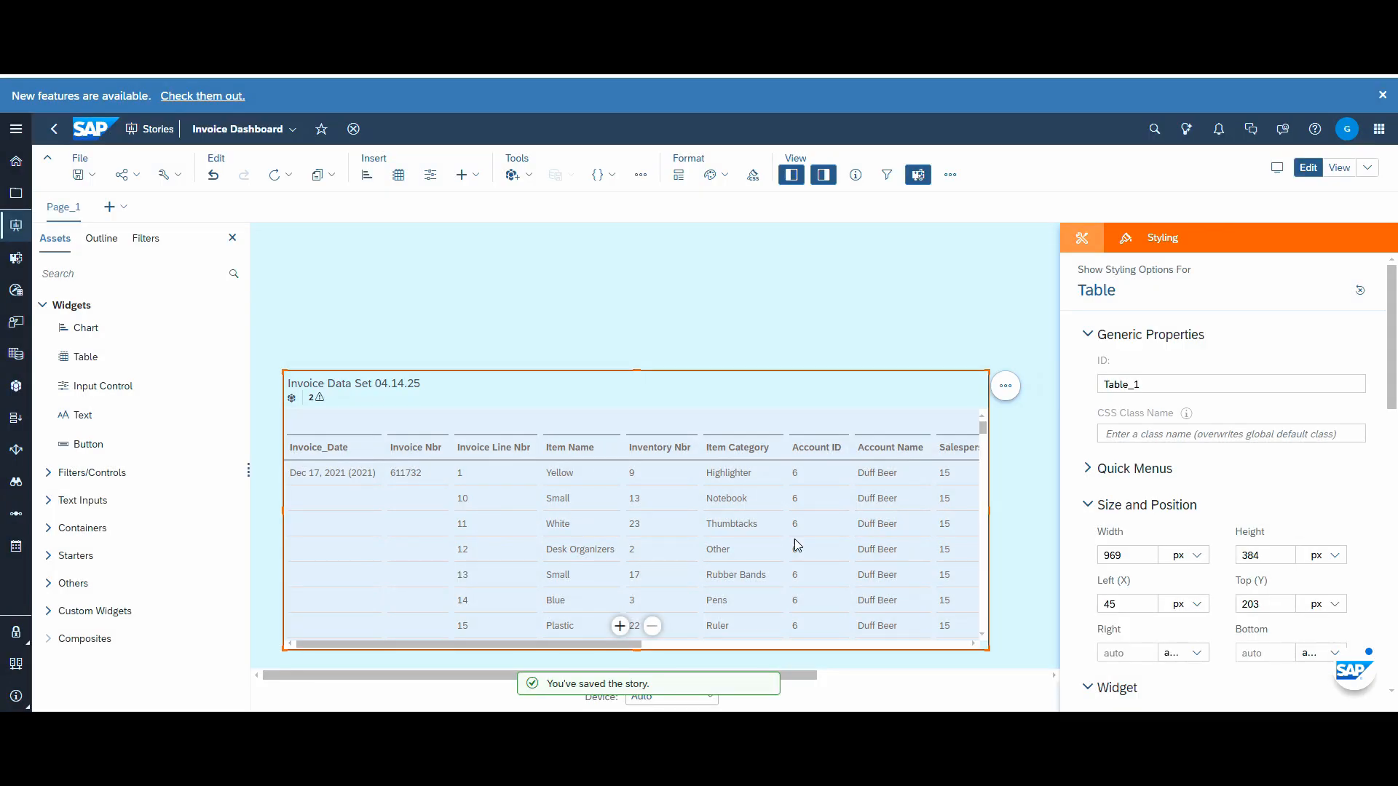
- Open the Invoice Dashboard story in view mode, browse the table's rows, and return to the story editor
click(1340, 169)
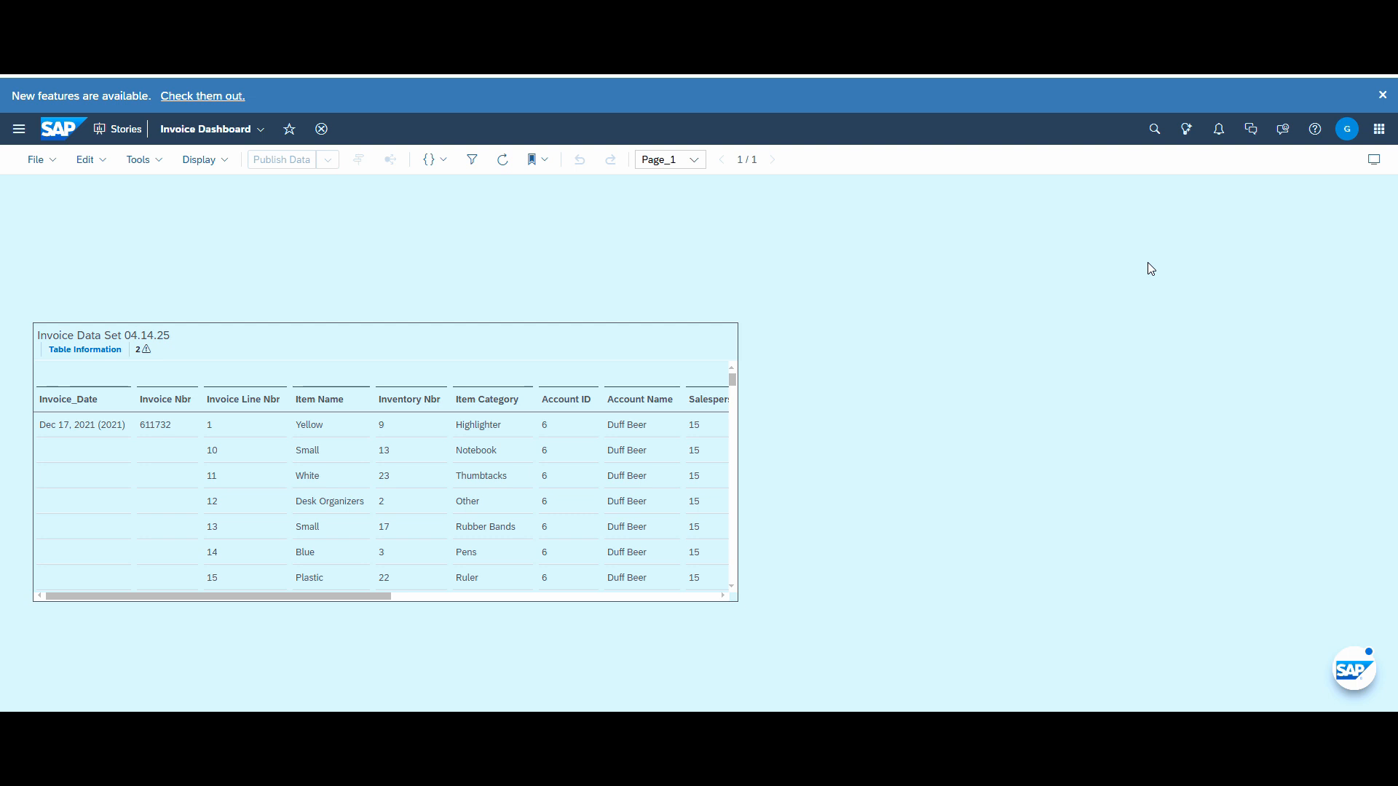
click(317, 448)
scroll(658, 467, down, 3)
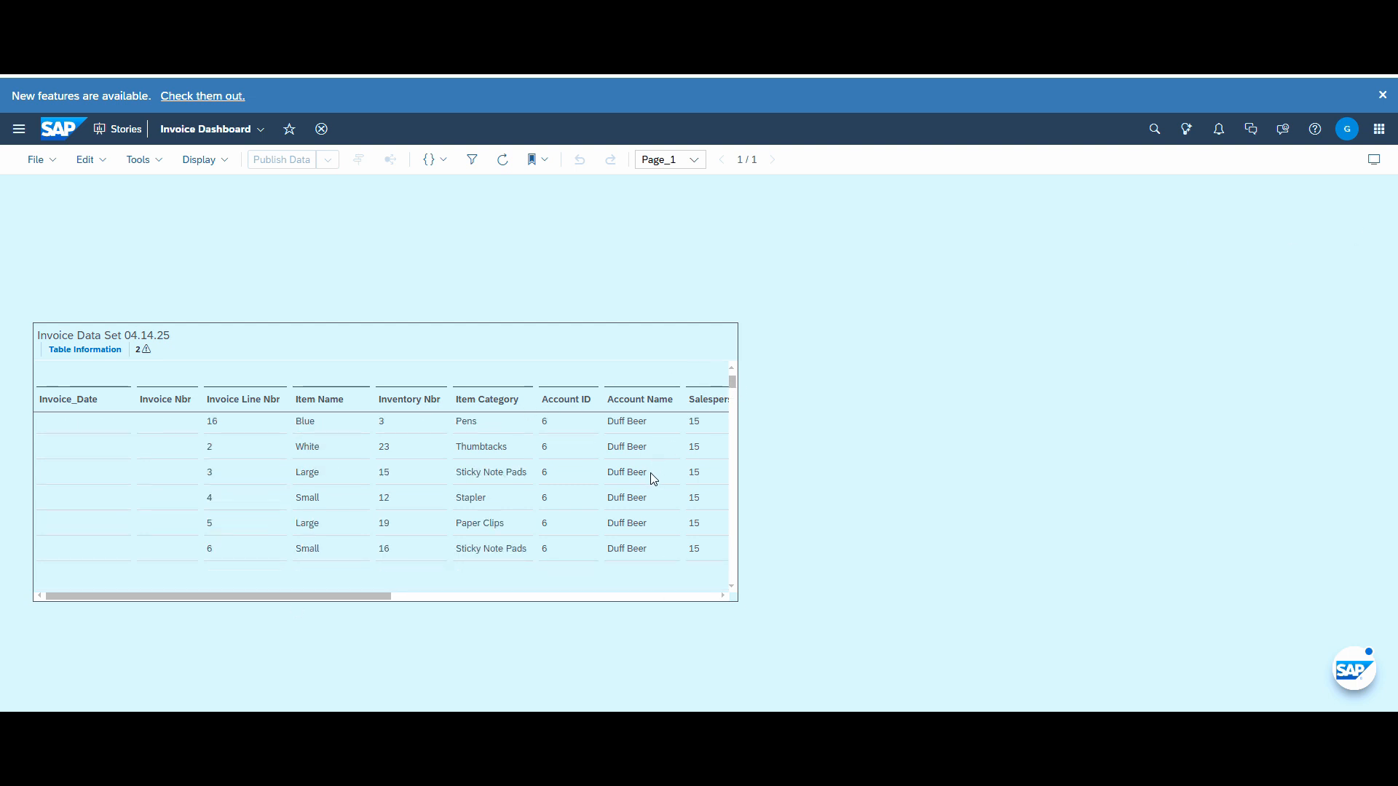
scroll(653, 478, up, 5)
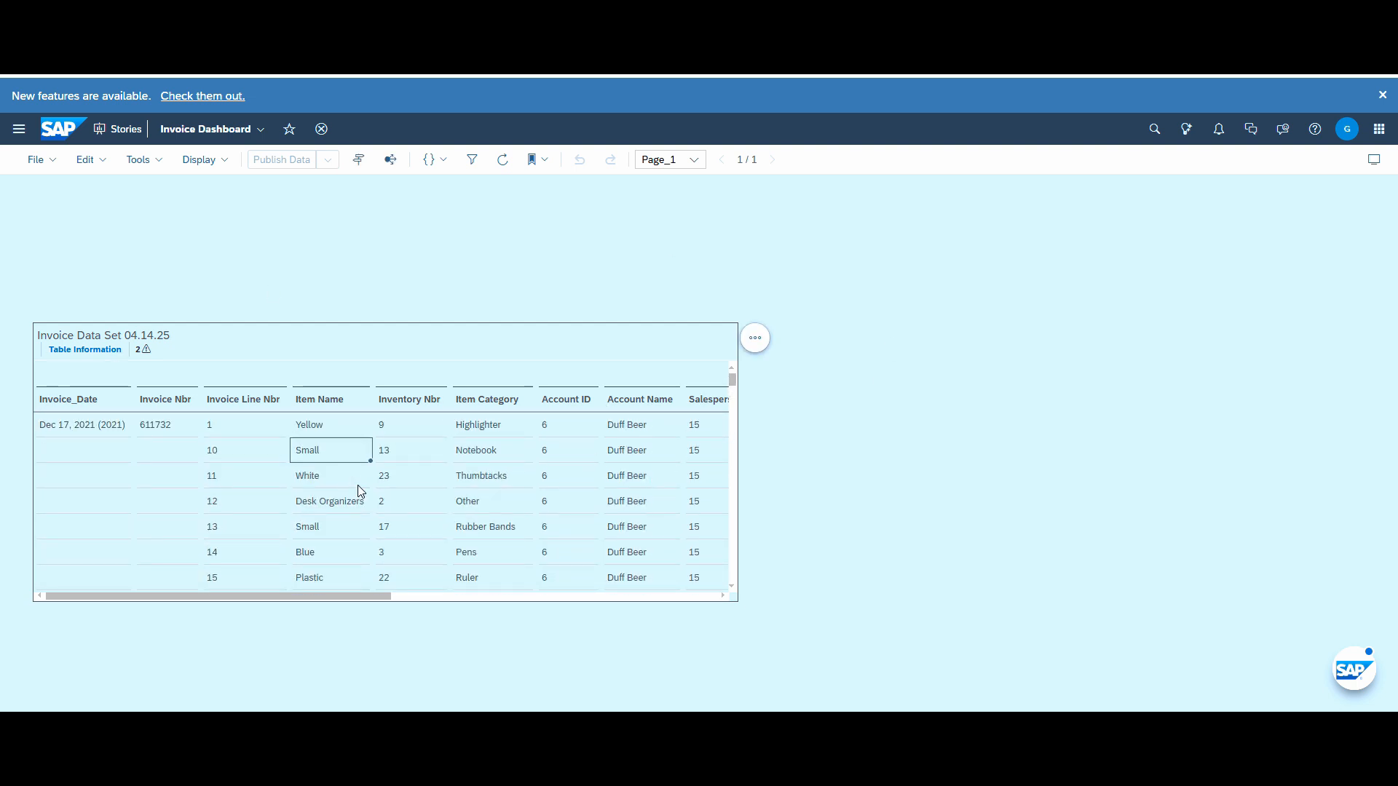
scroll(360, 496, down, 5)
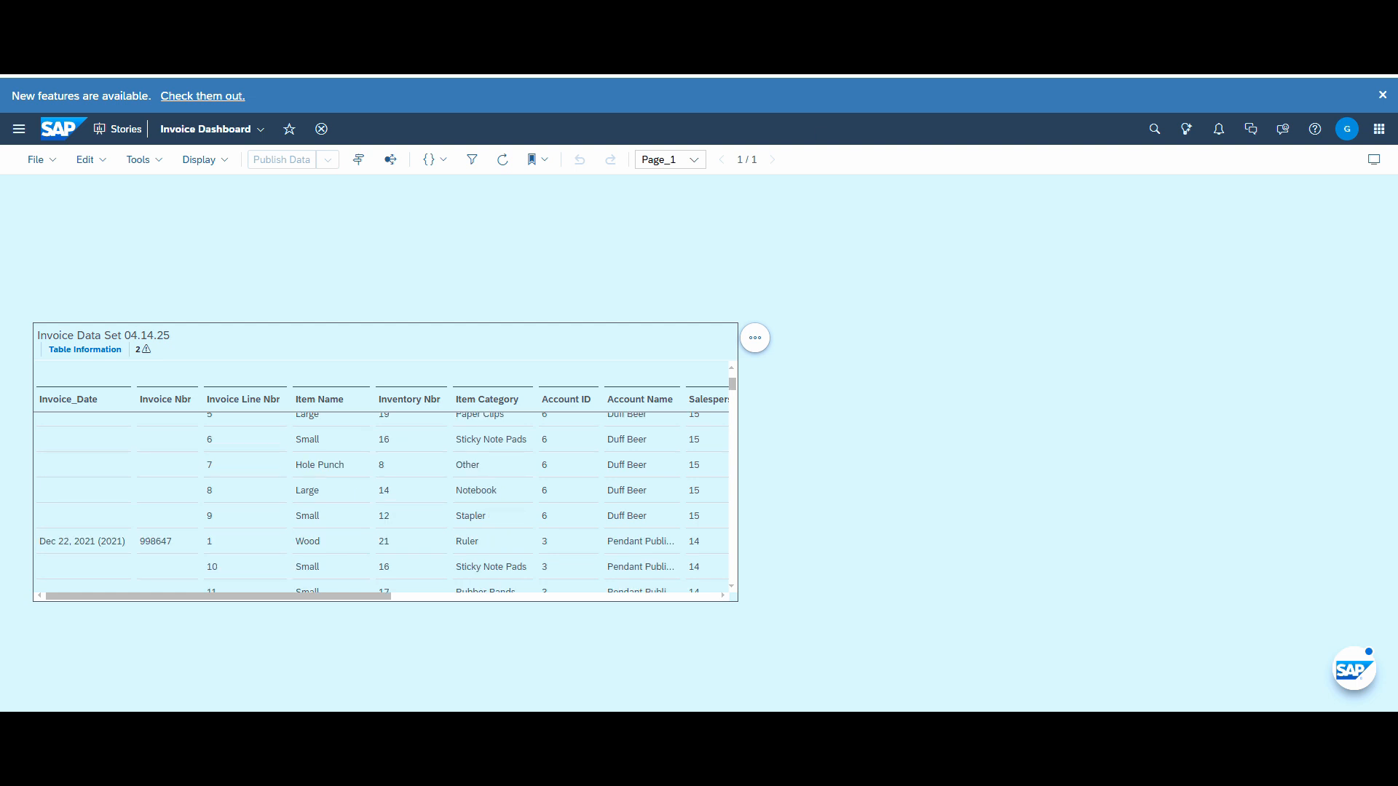
click(1056, 15)
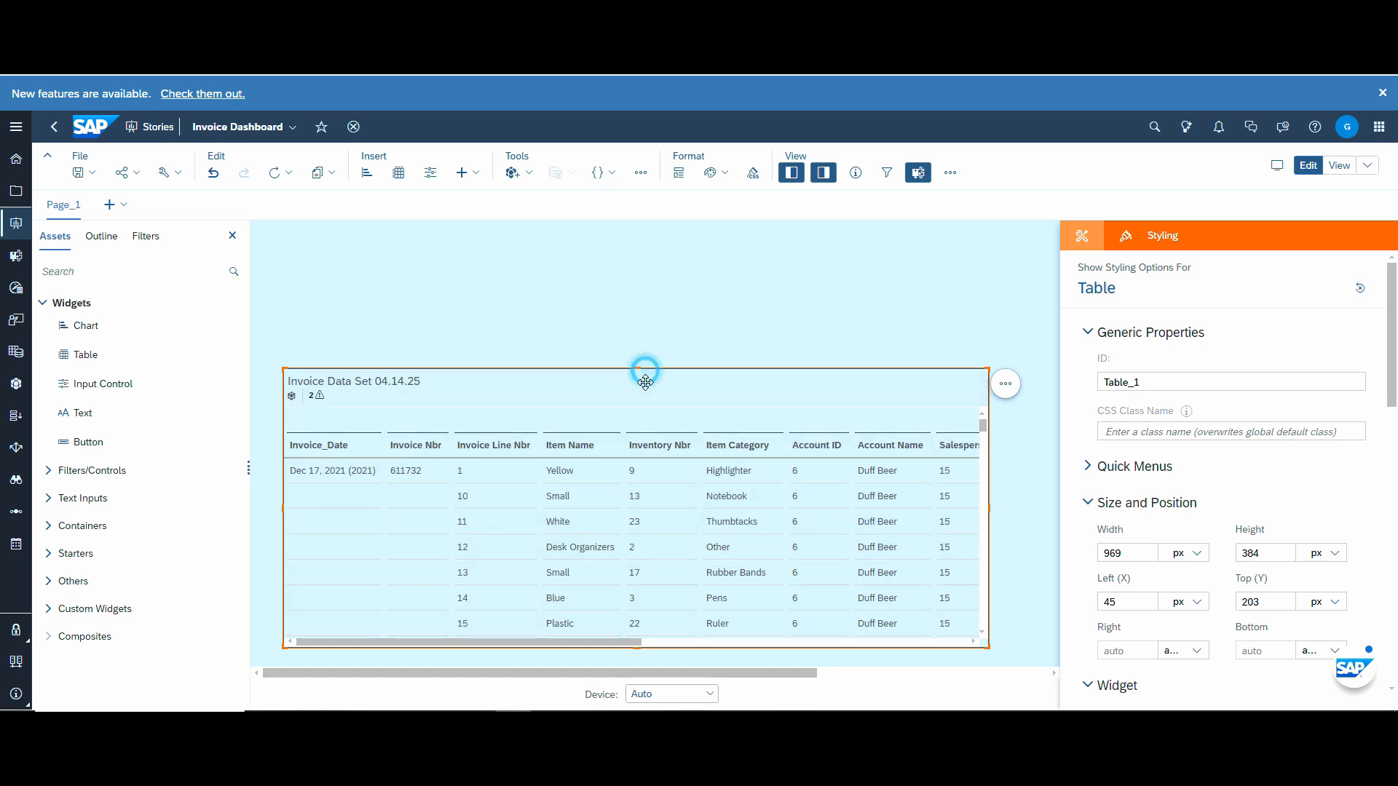
- Move and resize the table to 969 by 370 px at left 38 px and top 484 px, clearing space above it
drag(643, 369, 682, 391)
drag(631, 665, 629, 708)
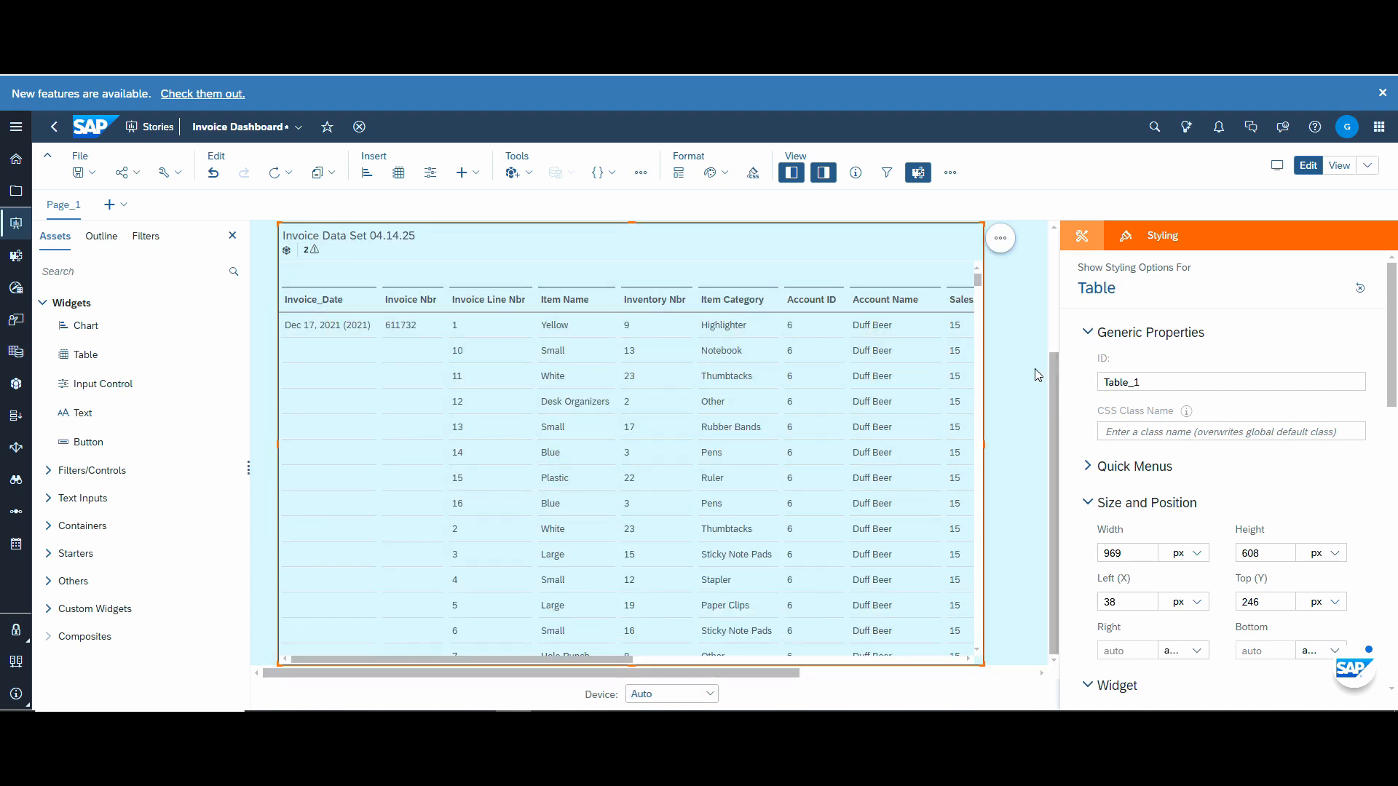
scroll(699, 361, up, 2)
drag(635, 369, 634, 524)
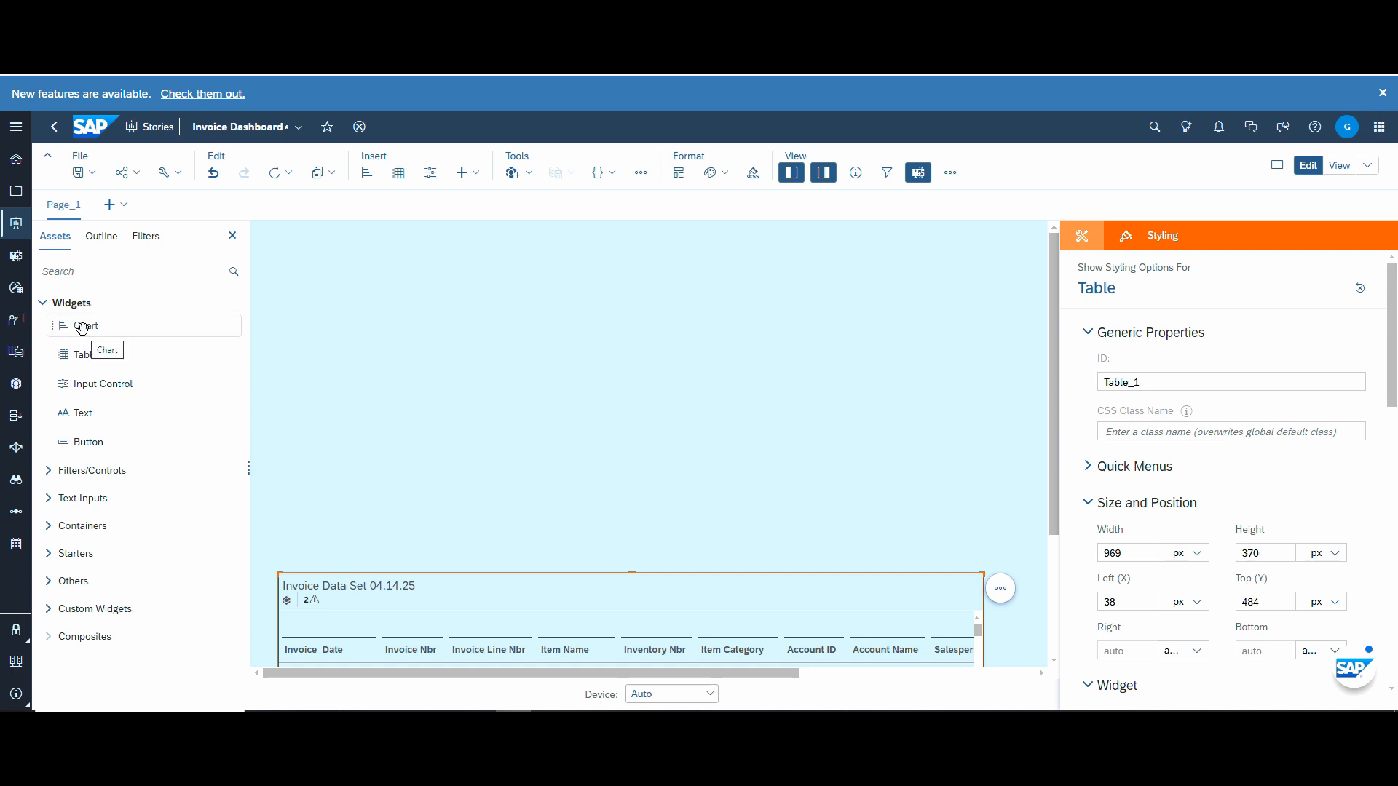
- Add a chart widget to the canvas, position it above the table's left part, and shrink it to fit the space
drag(83, 328, 439, 366)
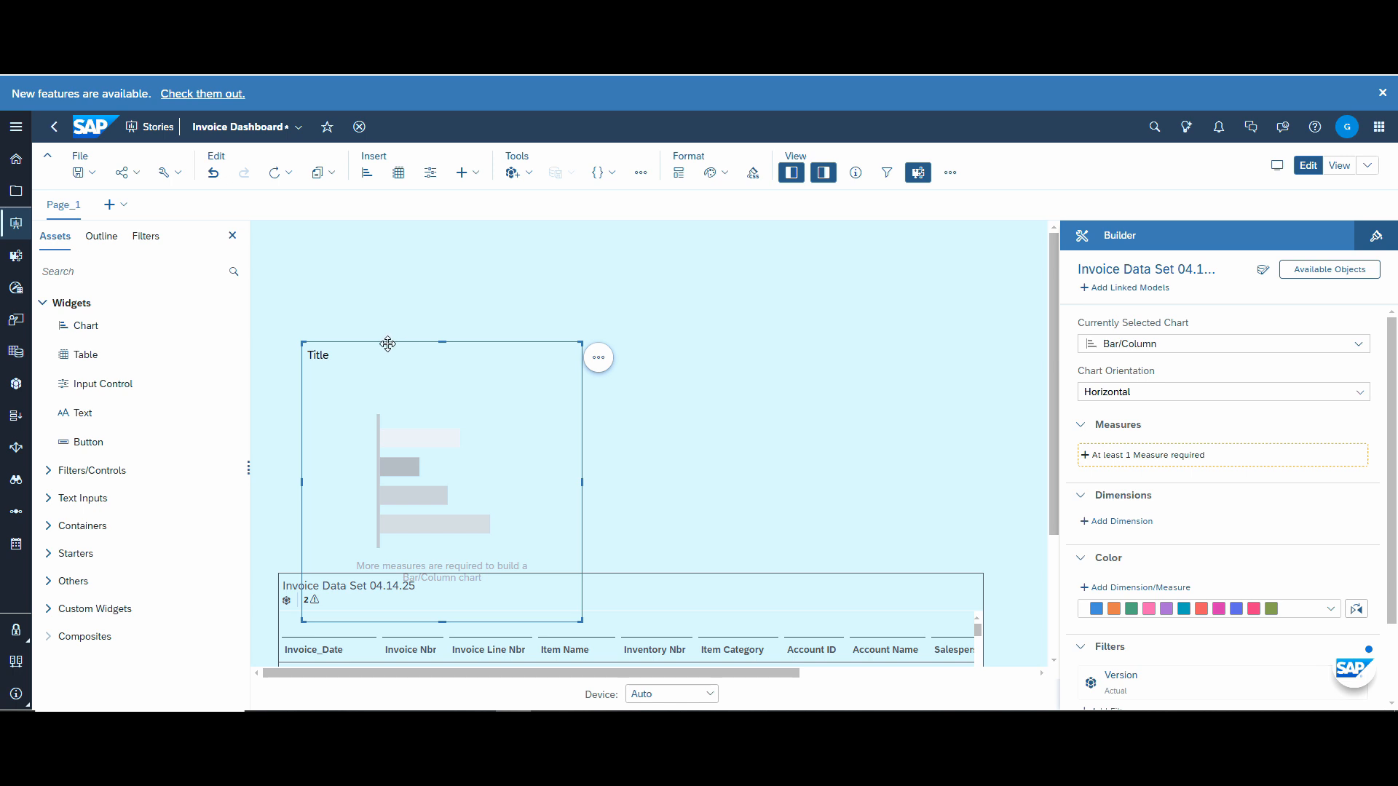
drag(388, 339, 365, 263)
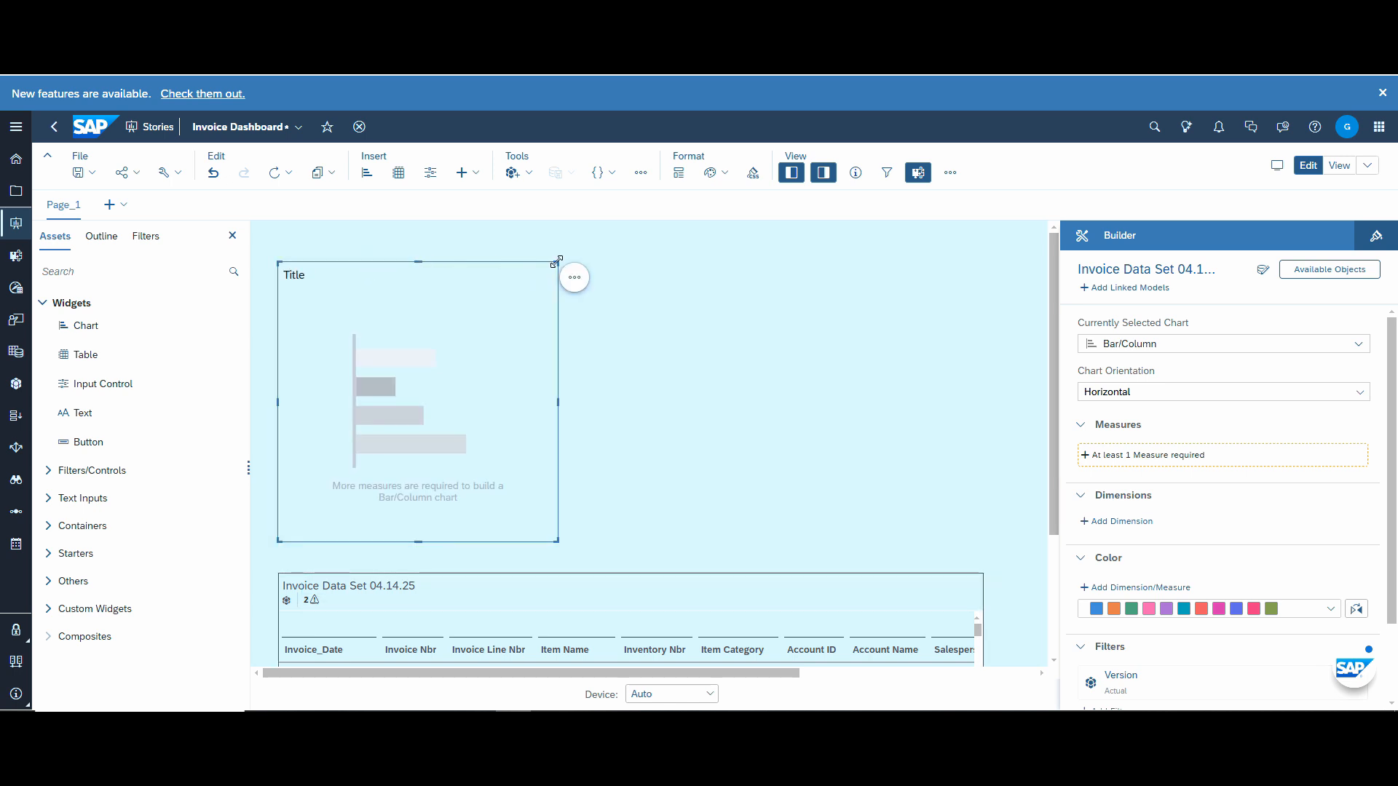
drag(558, 260, 539, 335)
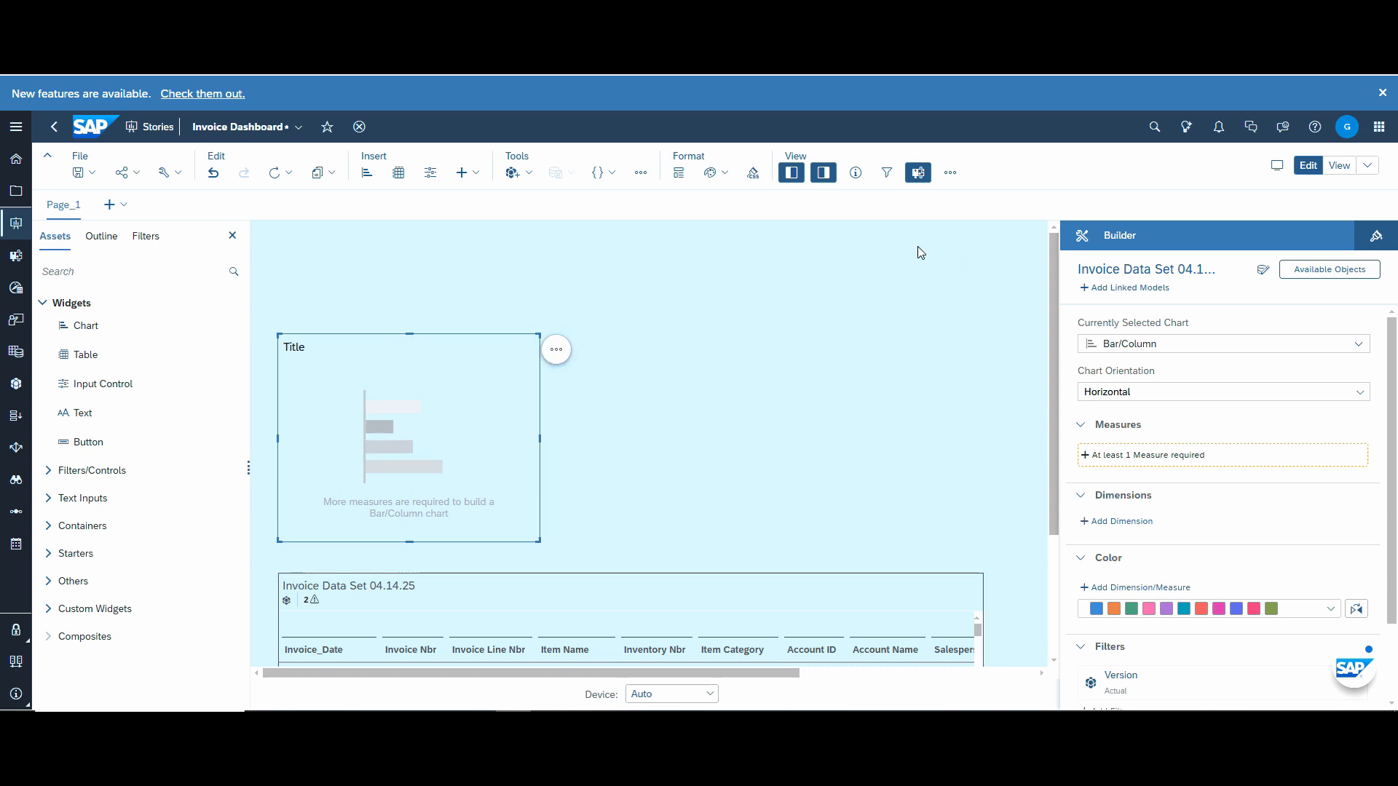
- Change the chart to Pie, assign it a new measure input control with all measures, and place that control beside the chart
click(1359, 346)
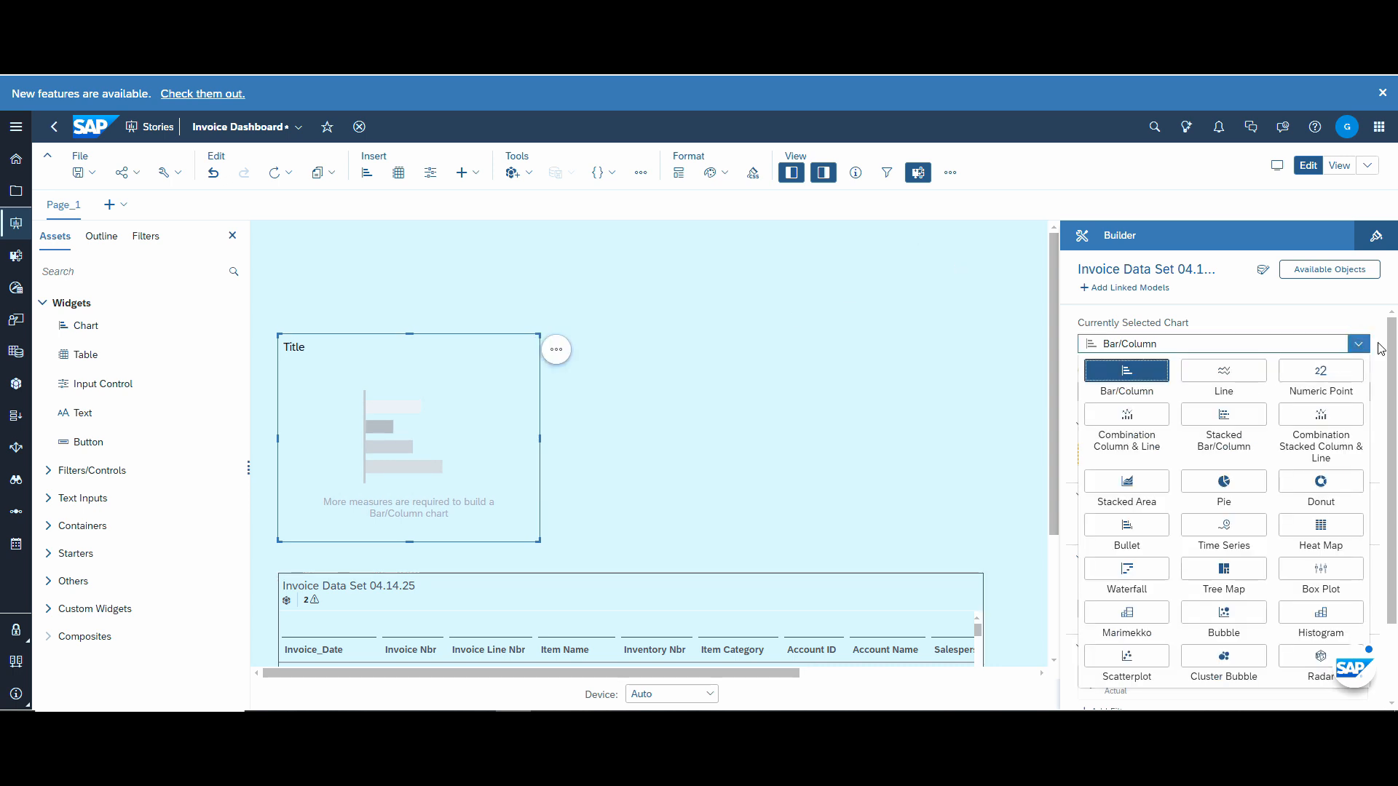
click(1239, 485)
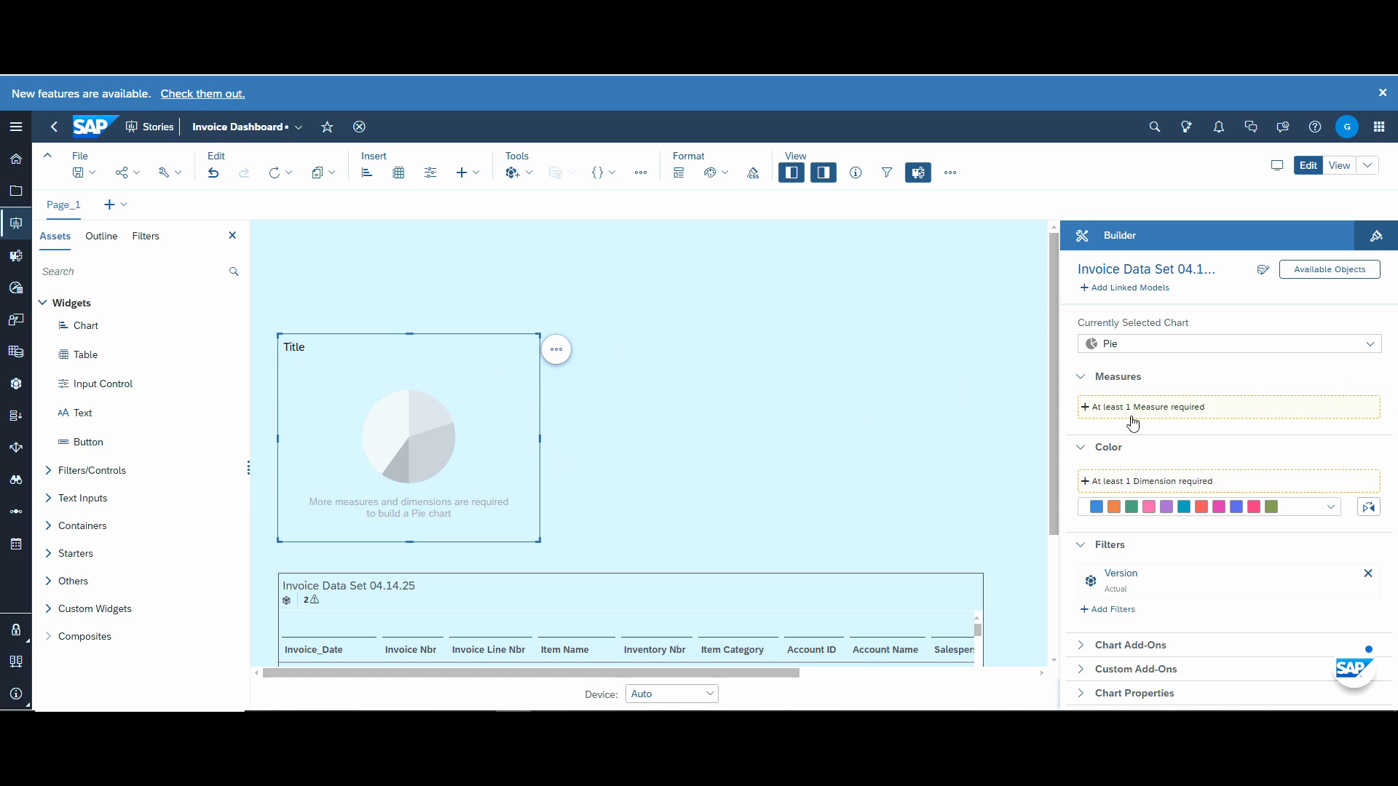
click(1086, 408)
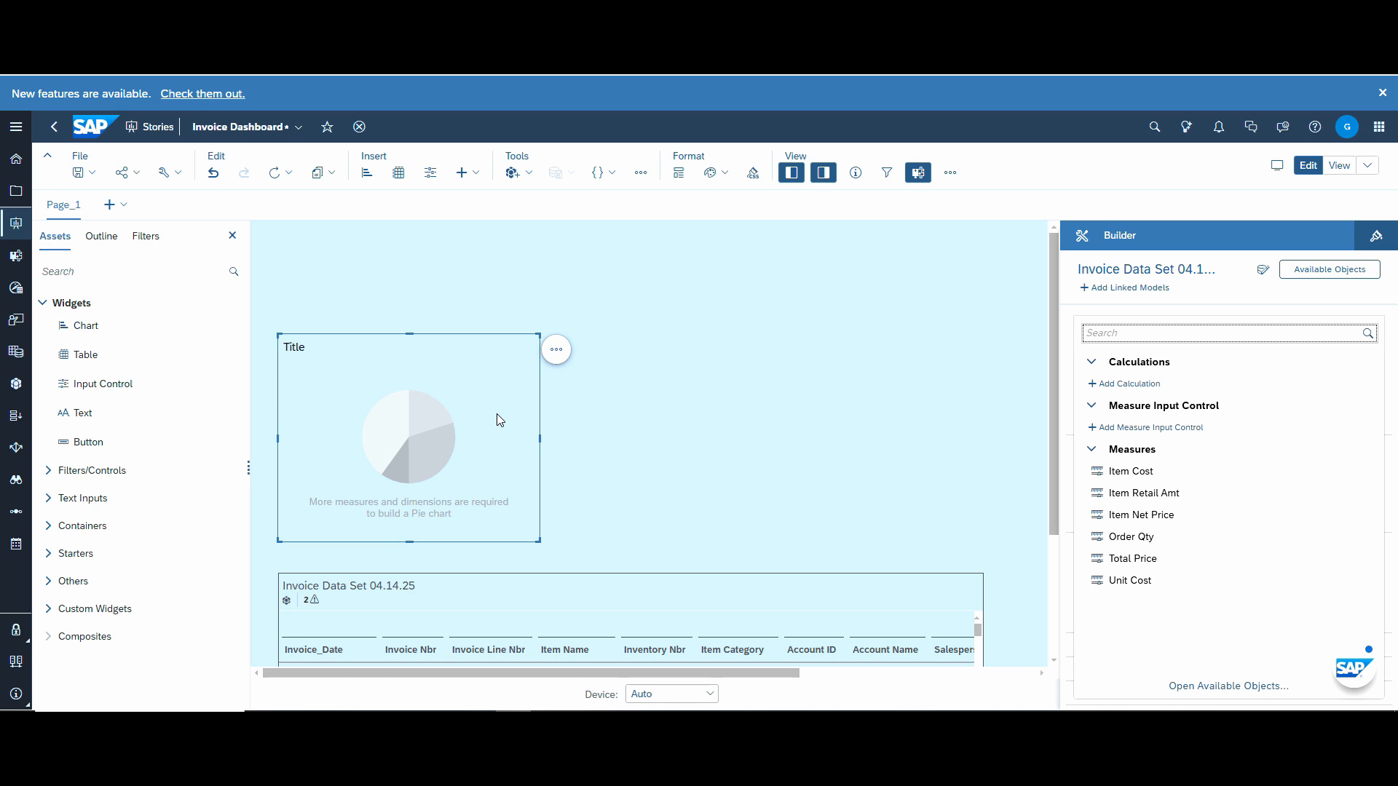
click(1141, 428)
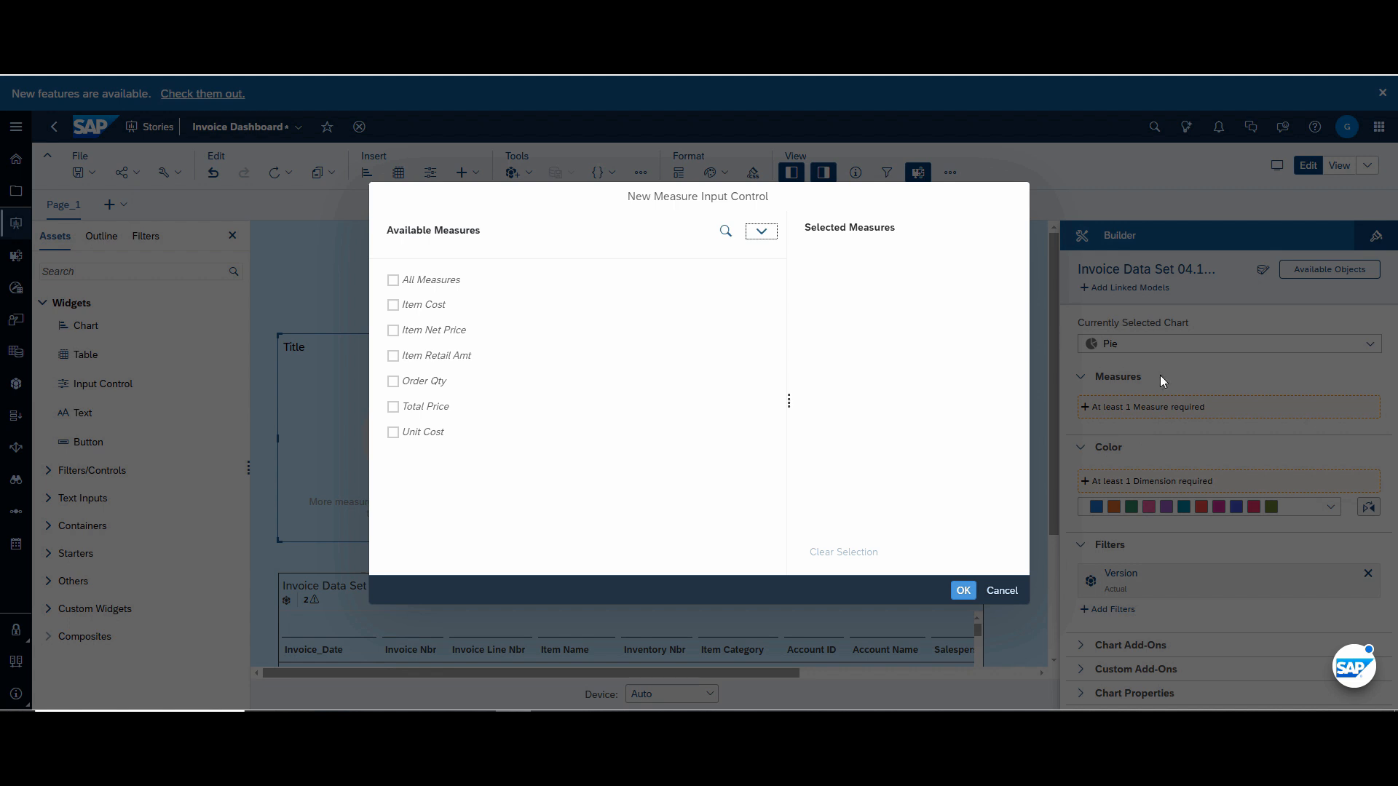
click(392, 279)
click(964, 592)
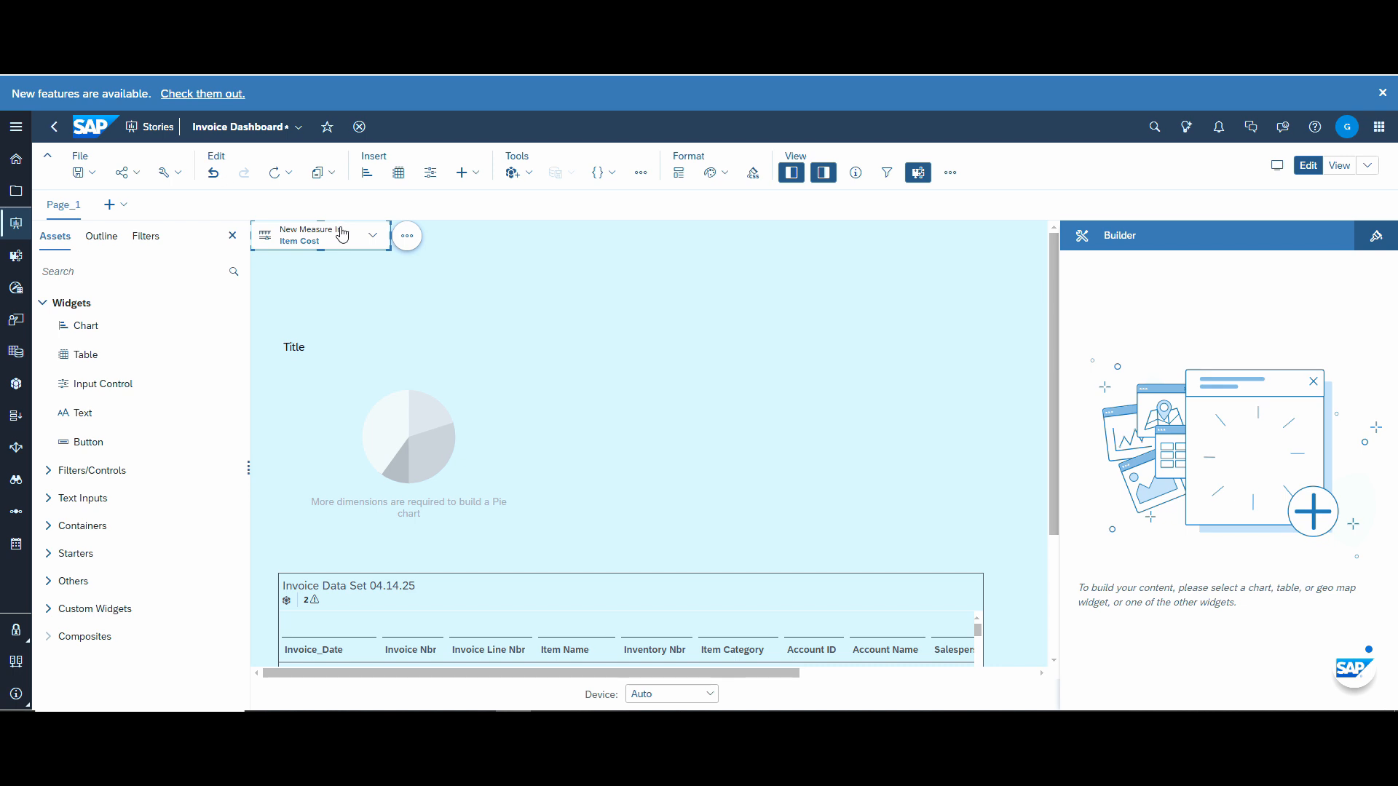
drag(340, 230, 669, 336)
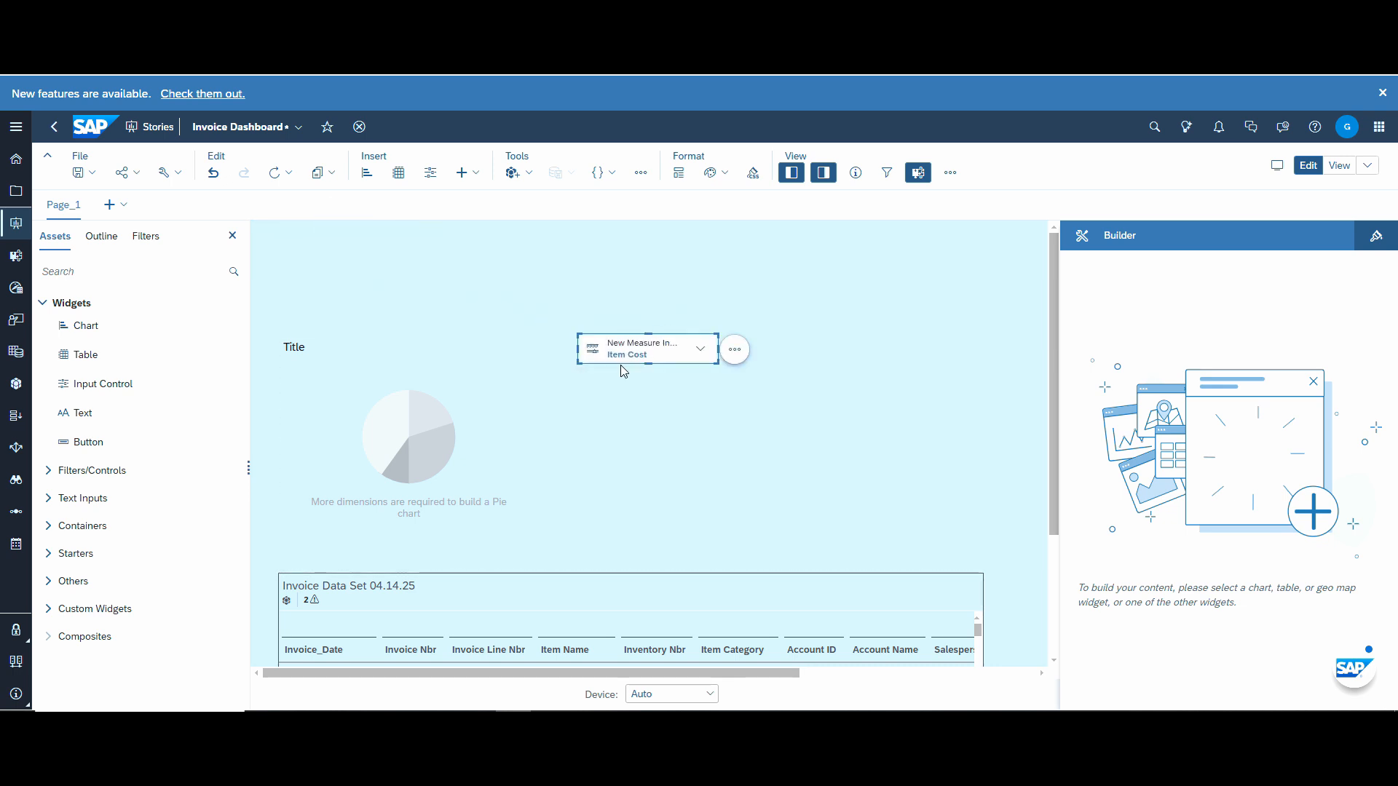
- Give the pie chart a dimension input control with Account Name, Item Category, Item Name, Salesperson Name and Salesperson Region, placed below the measure control
click(450, 366)
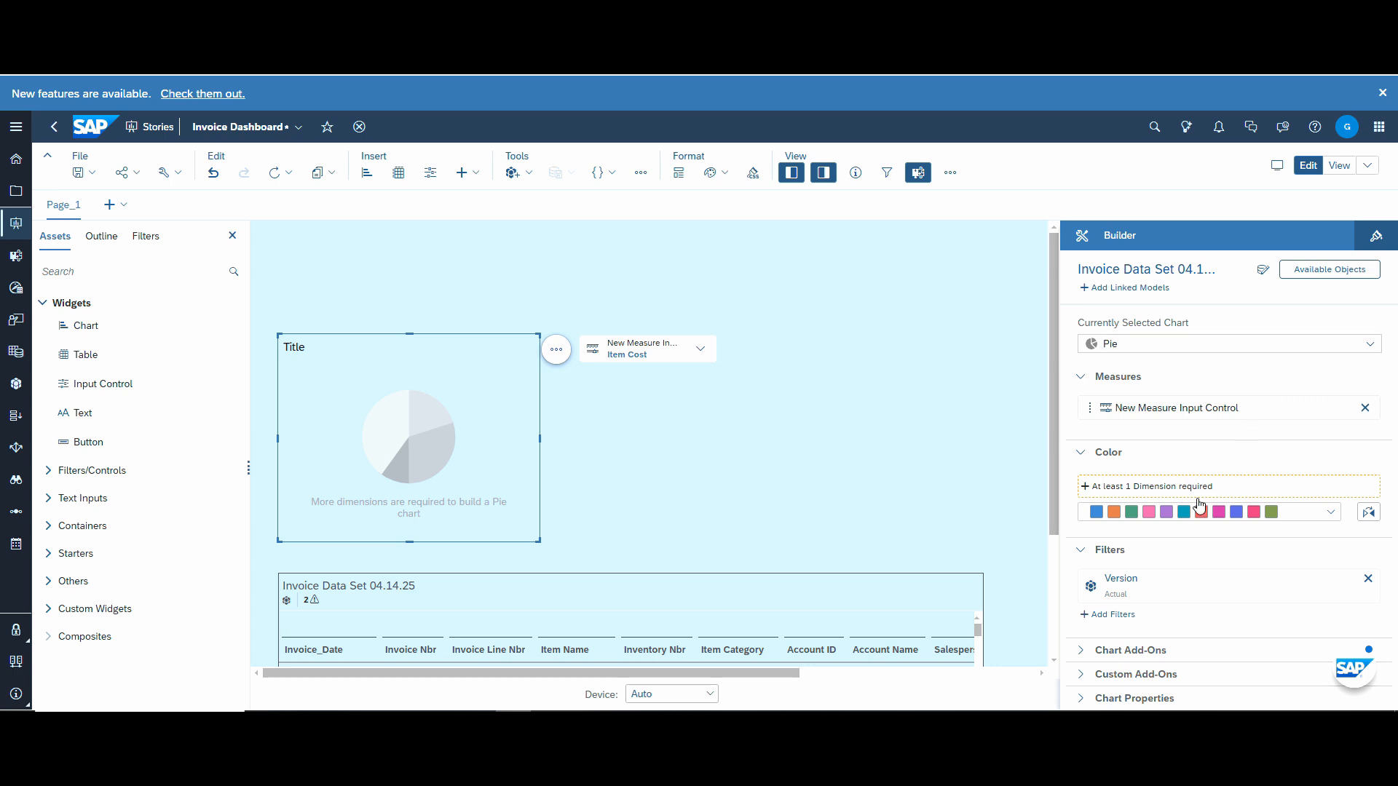
click(1086, 487)
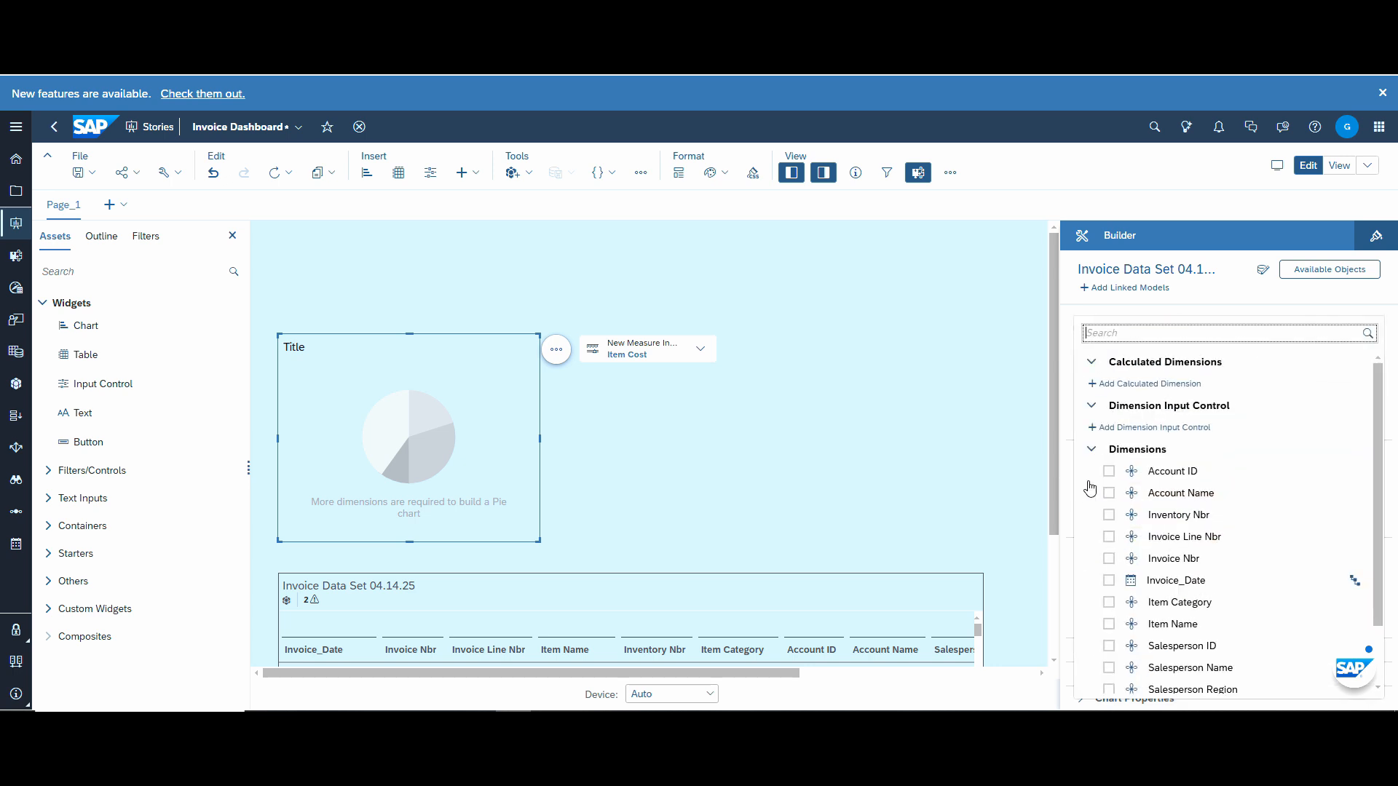
click(1104, 429)
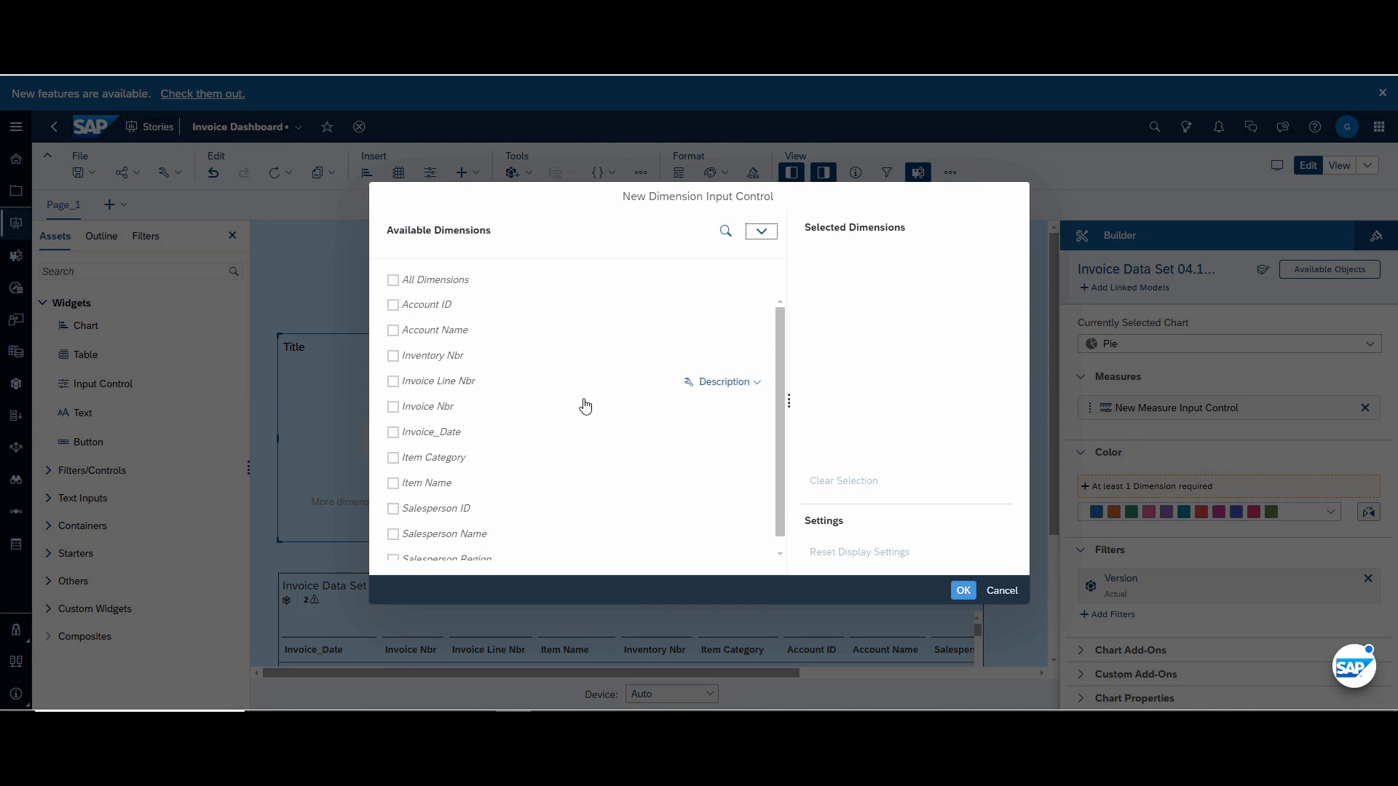
scroll(486, 343, down, 1)
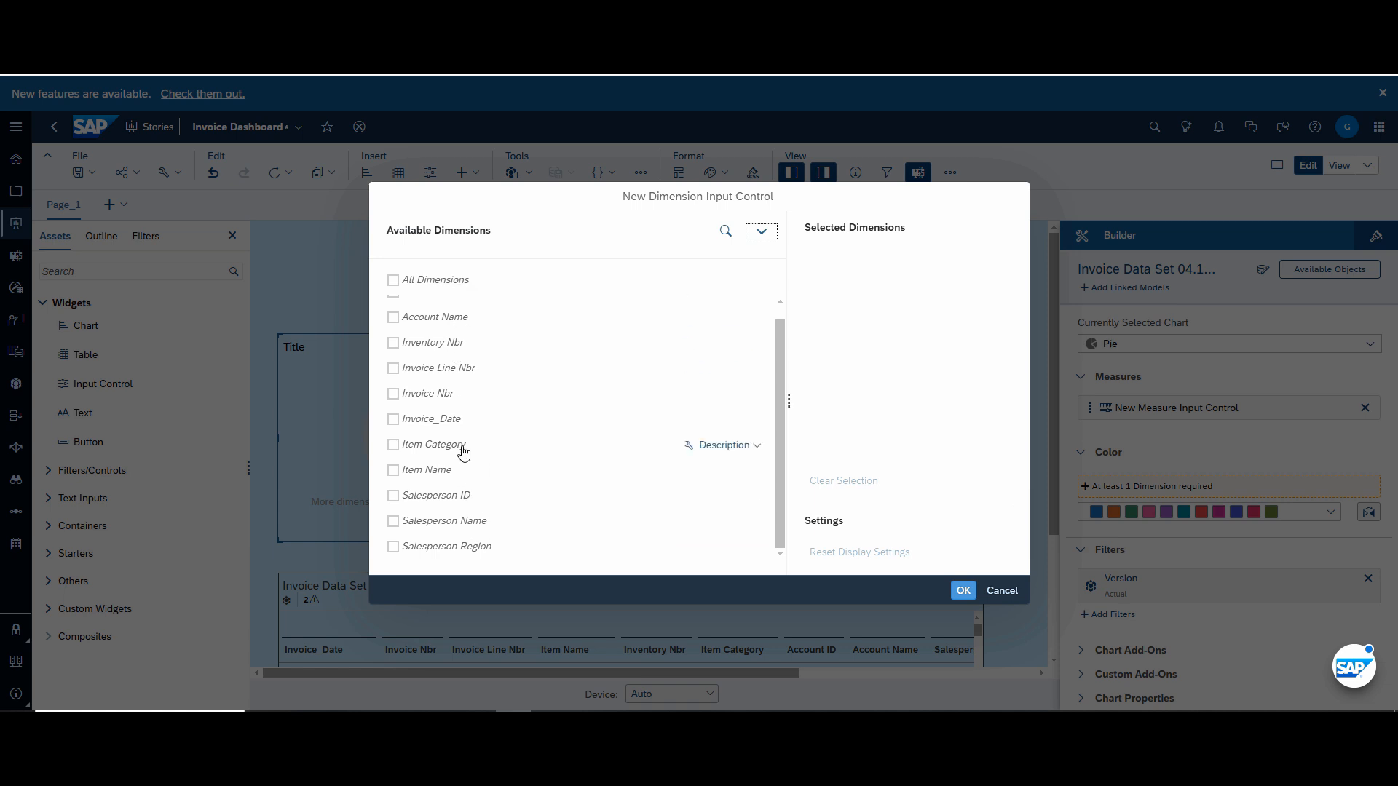
scroll(459, 421, up, 1)
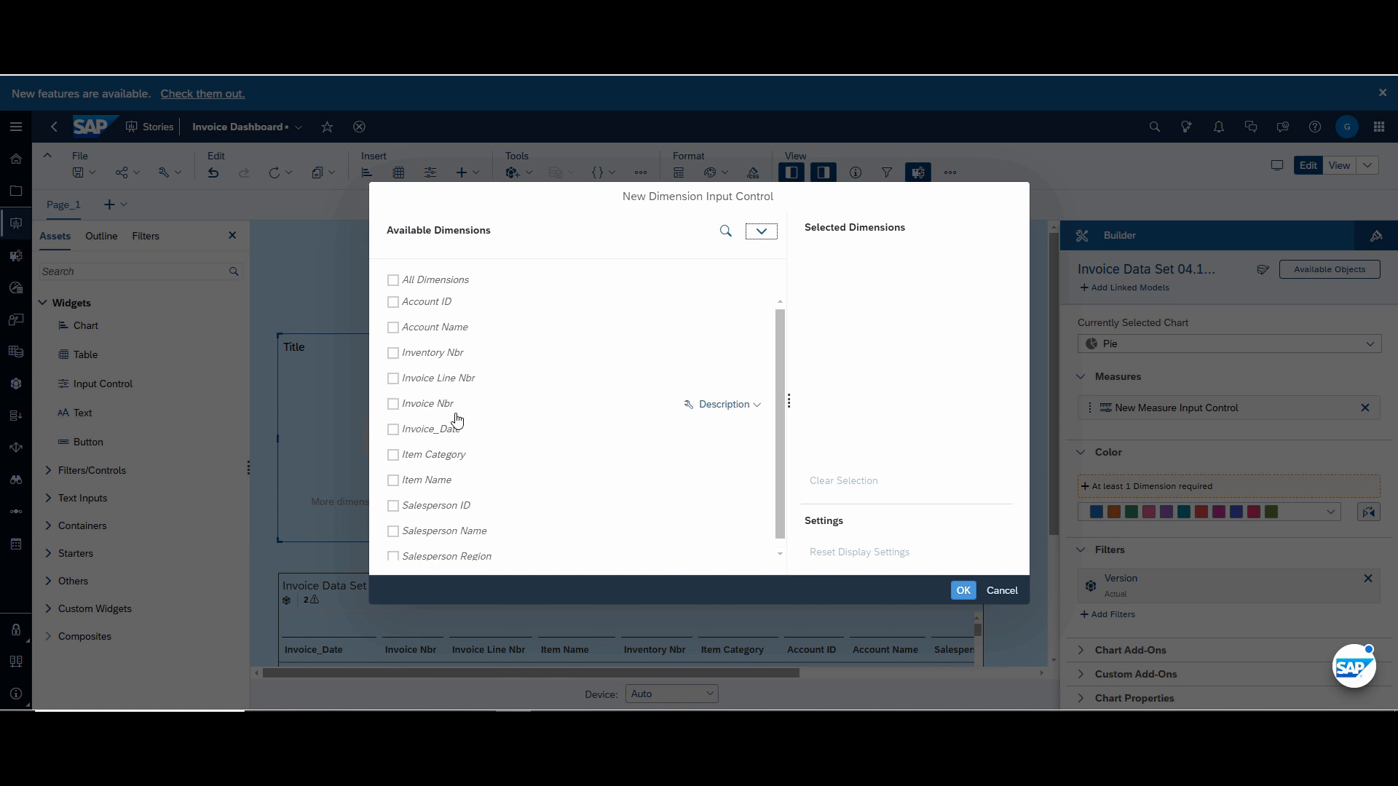
click(392, 333)
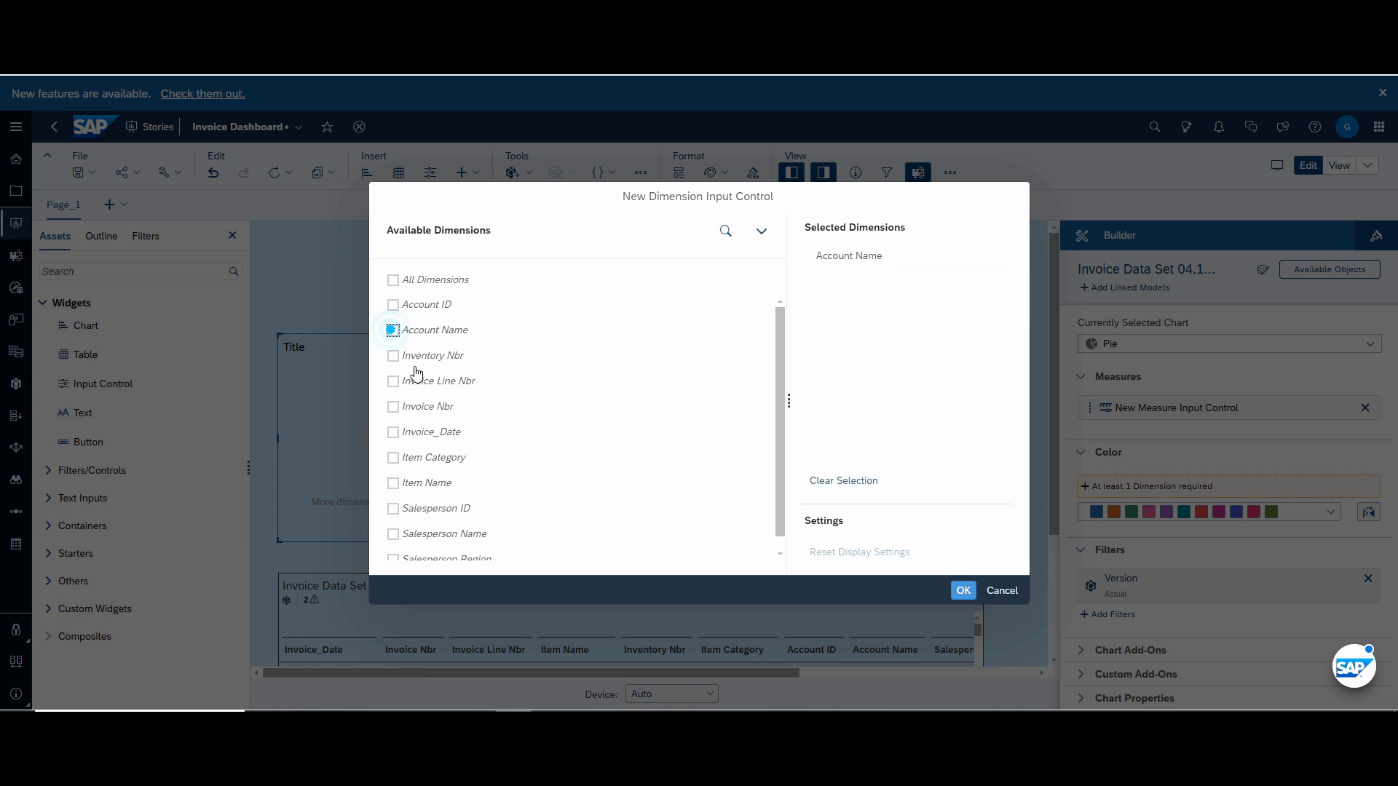
click(391, 461)
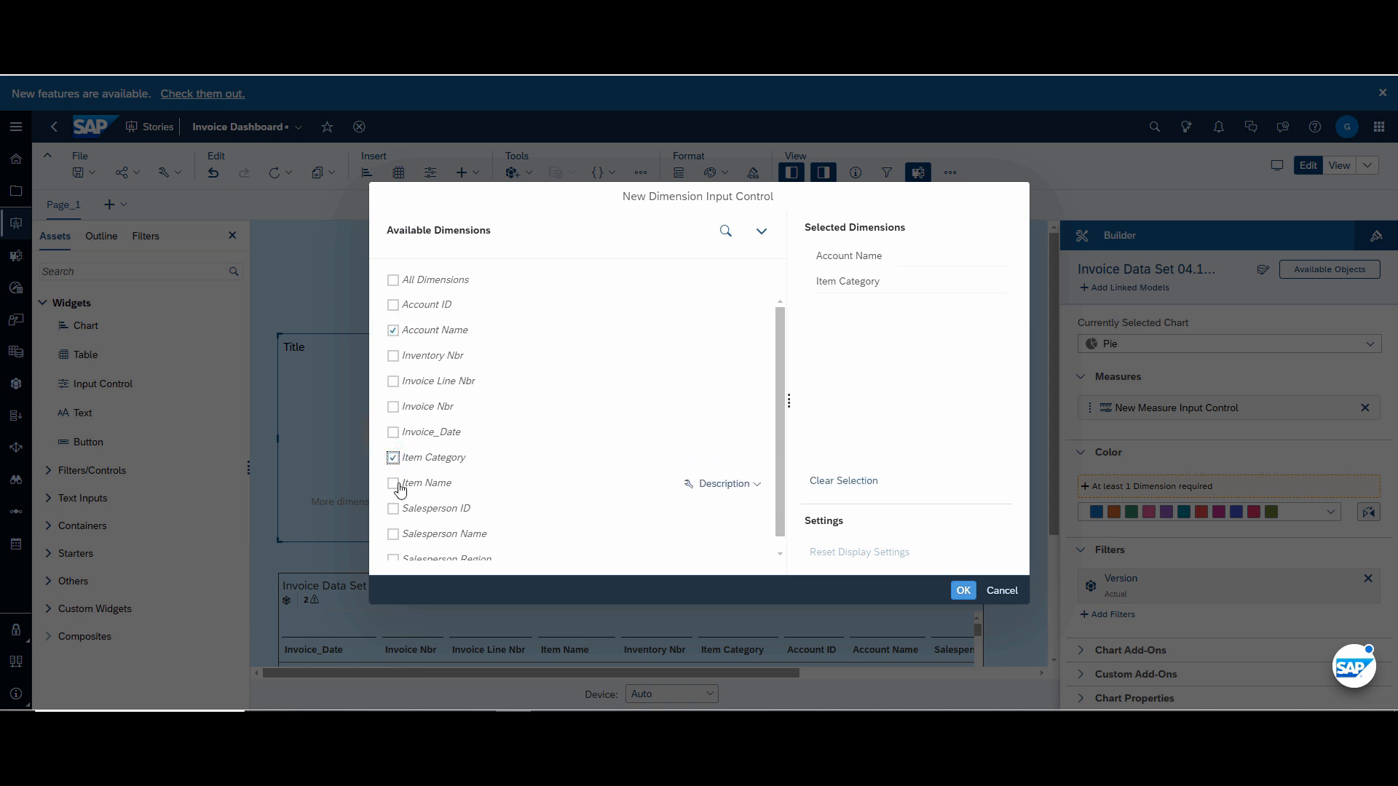
click(392, 485)
scroll(498, 447, down, 1)
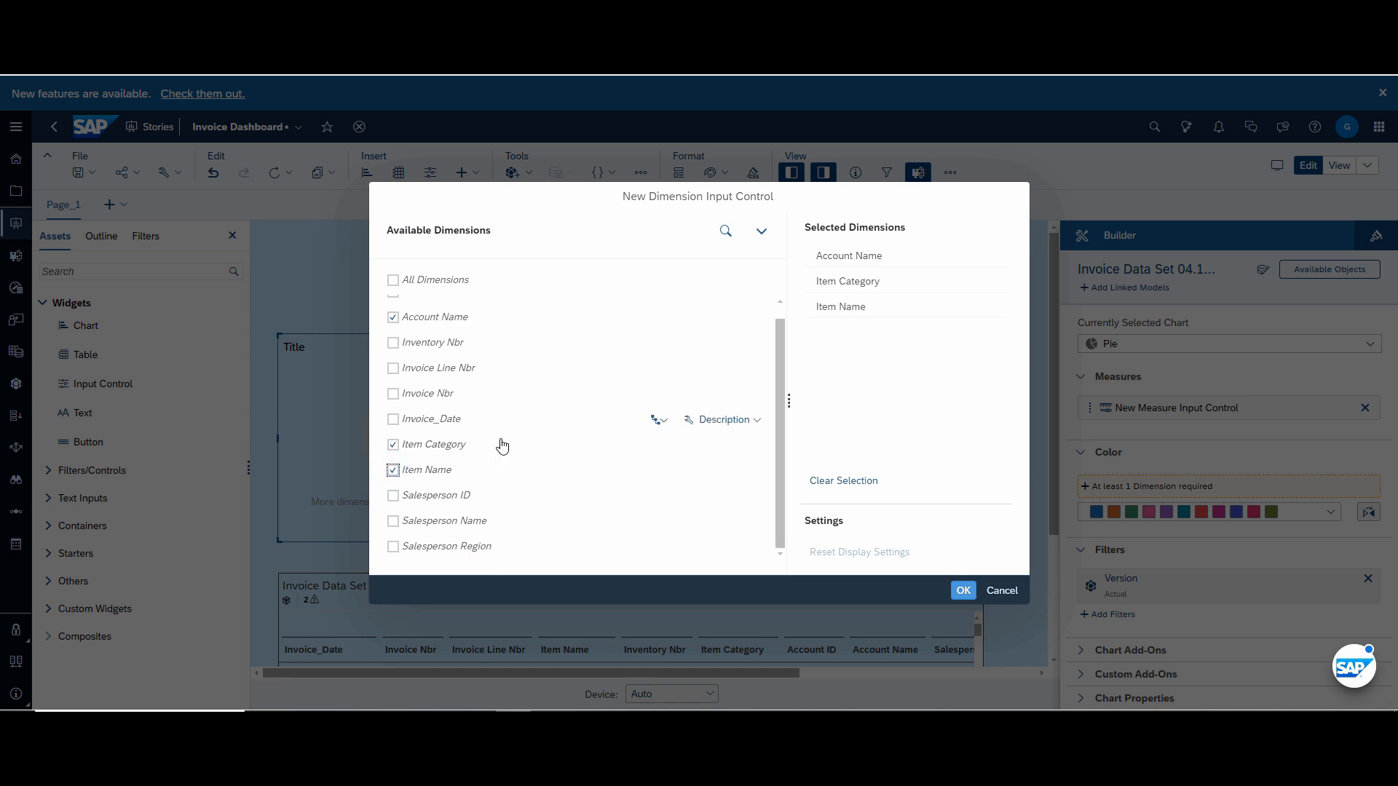
click(393, 522)
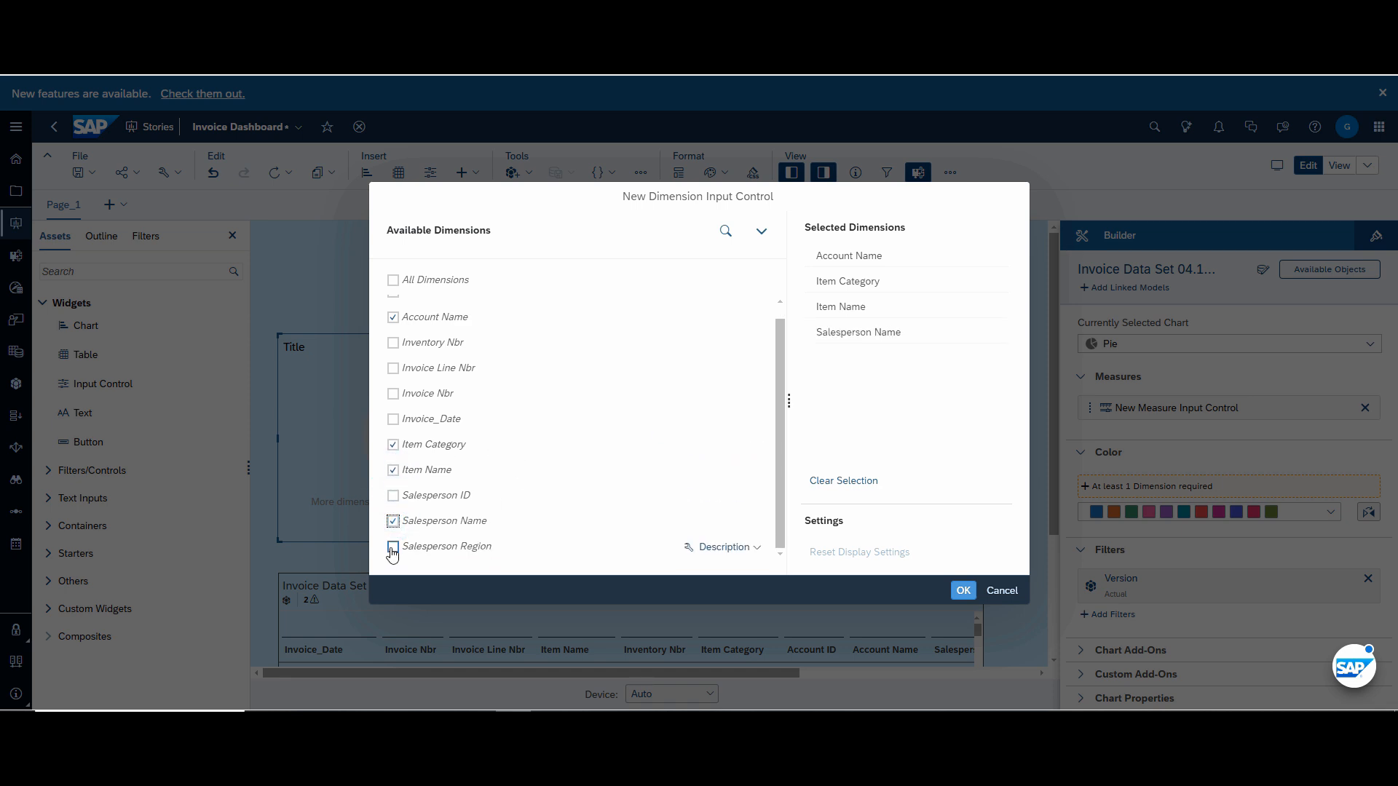
click(394, 547)
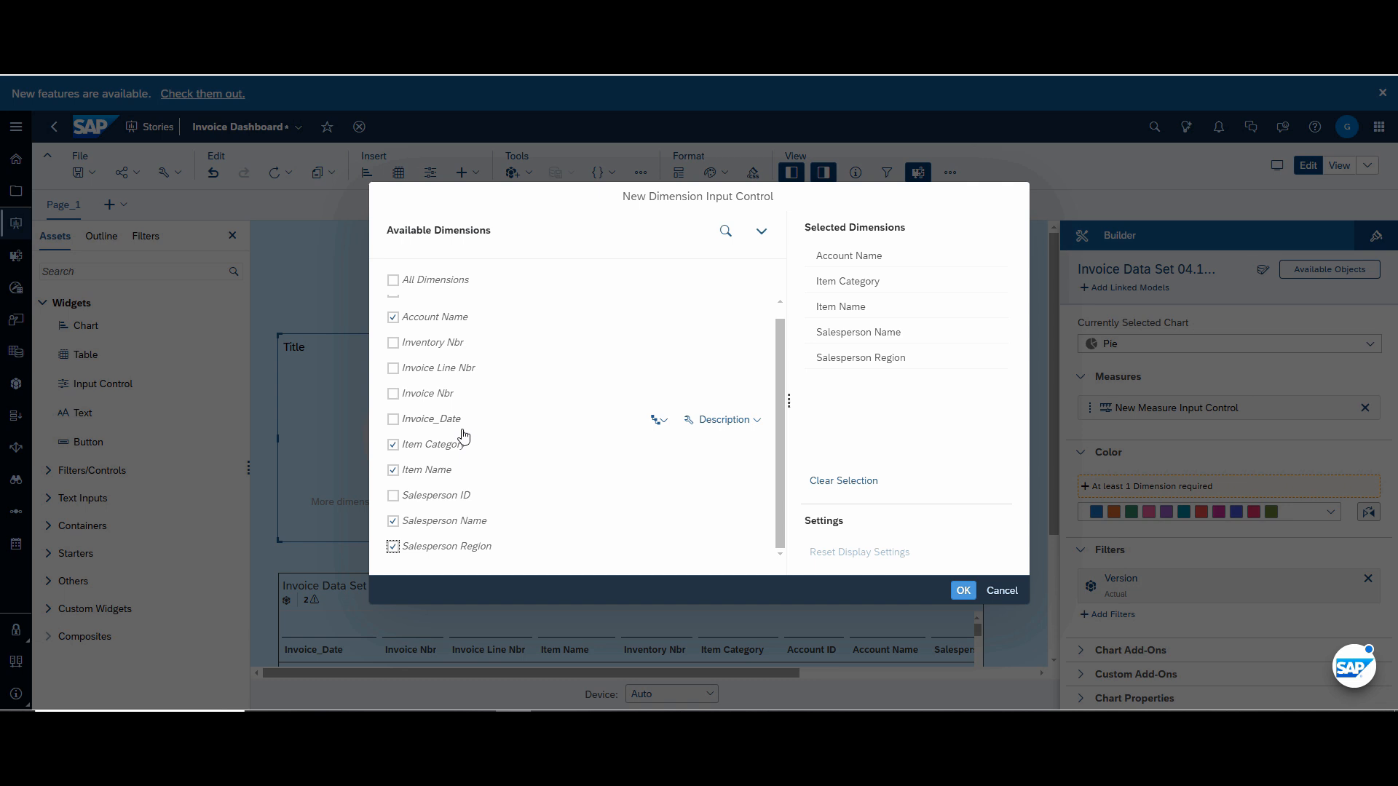
click(964, 590)
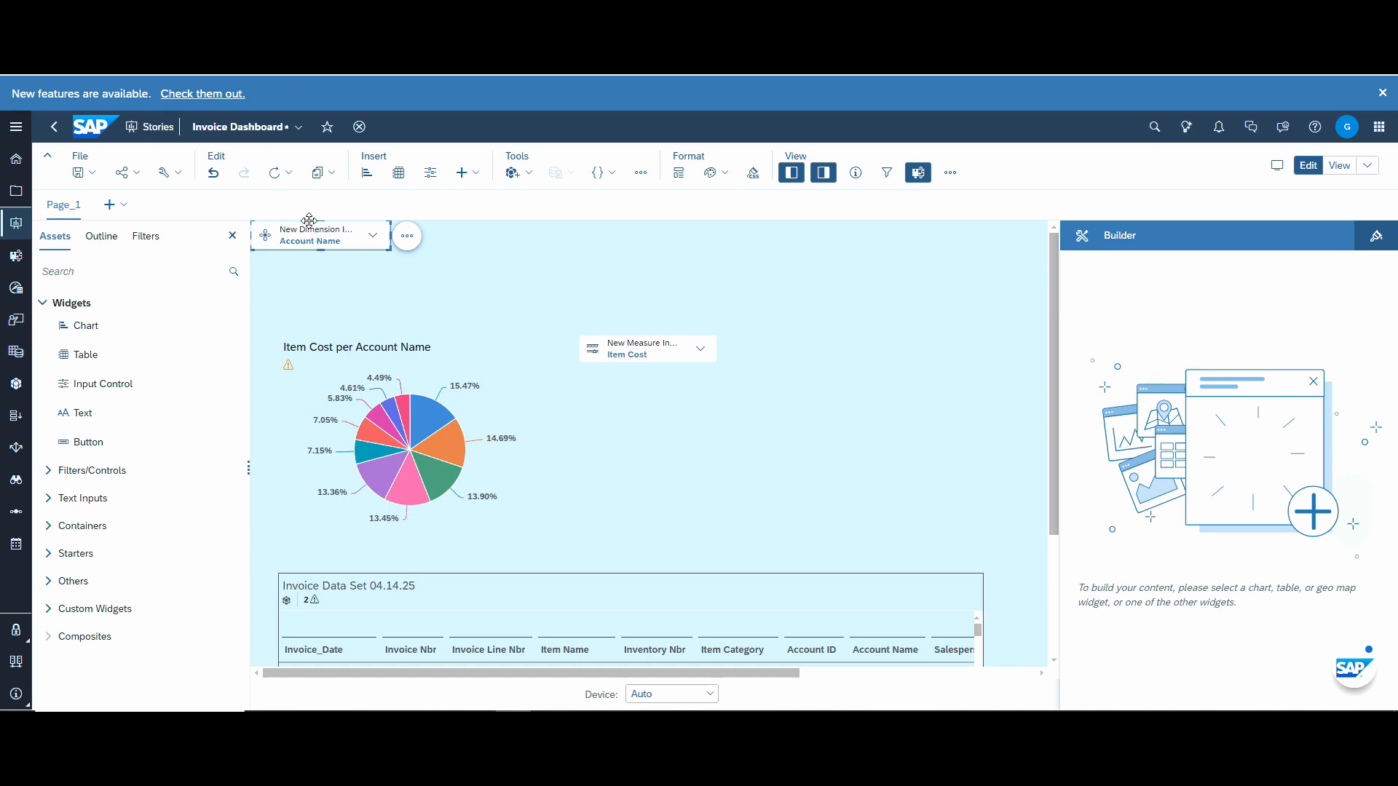
drag(309, 220, 635, 431)
- Set the measure control to Order Qty and the dimension control to Salesperson Region after trying Salesperson Name
click(703, 350)
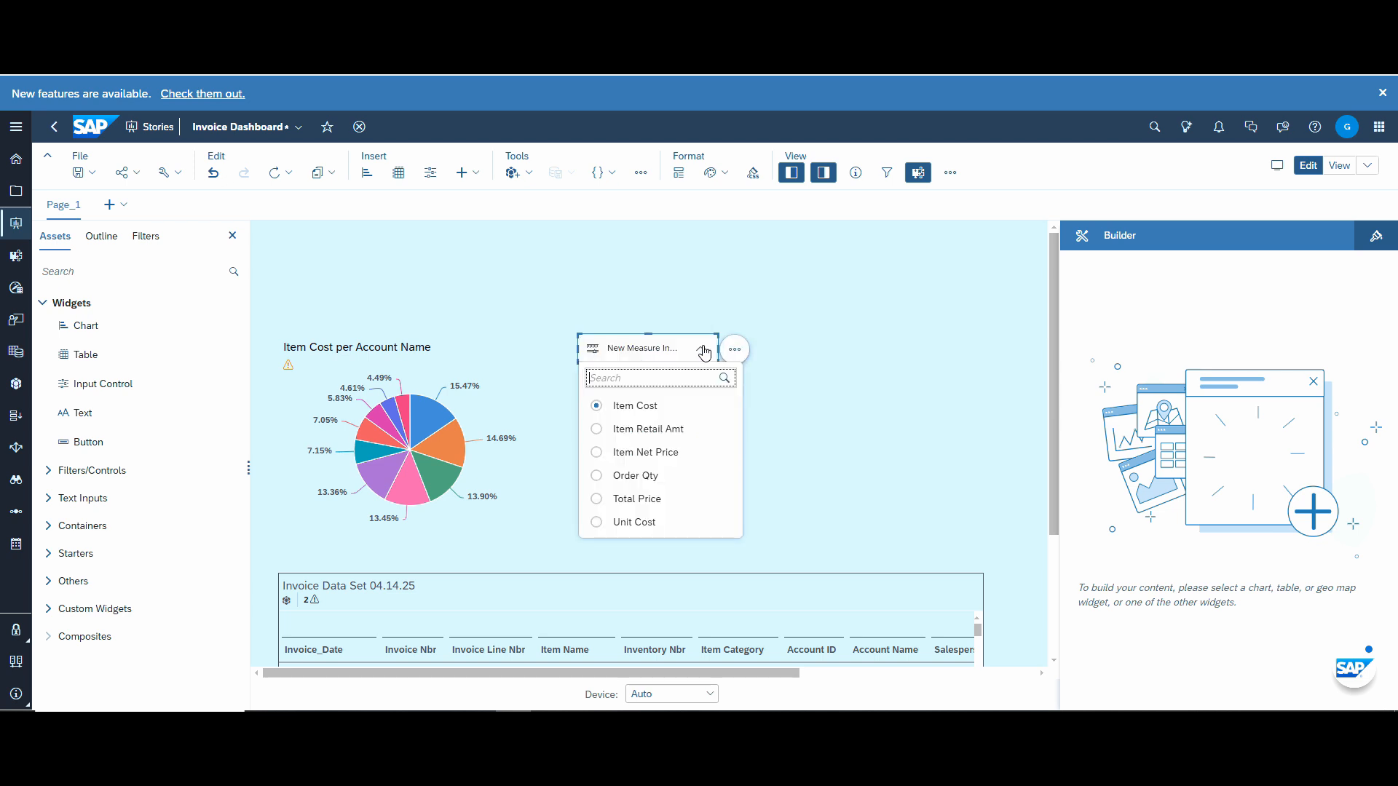
click(597, 477)
click(728, 287)
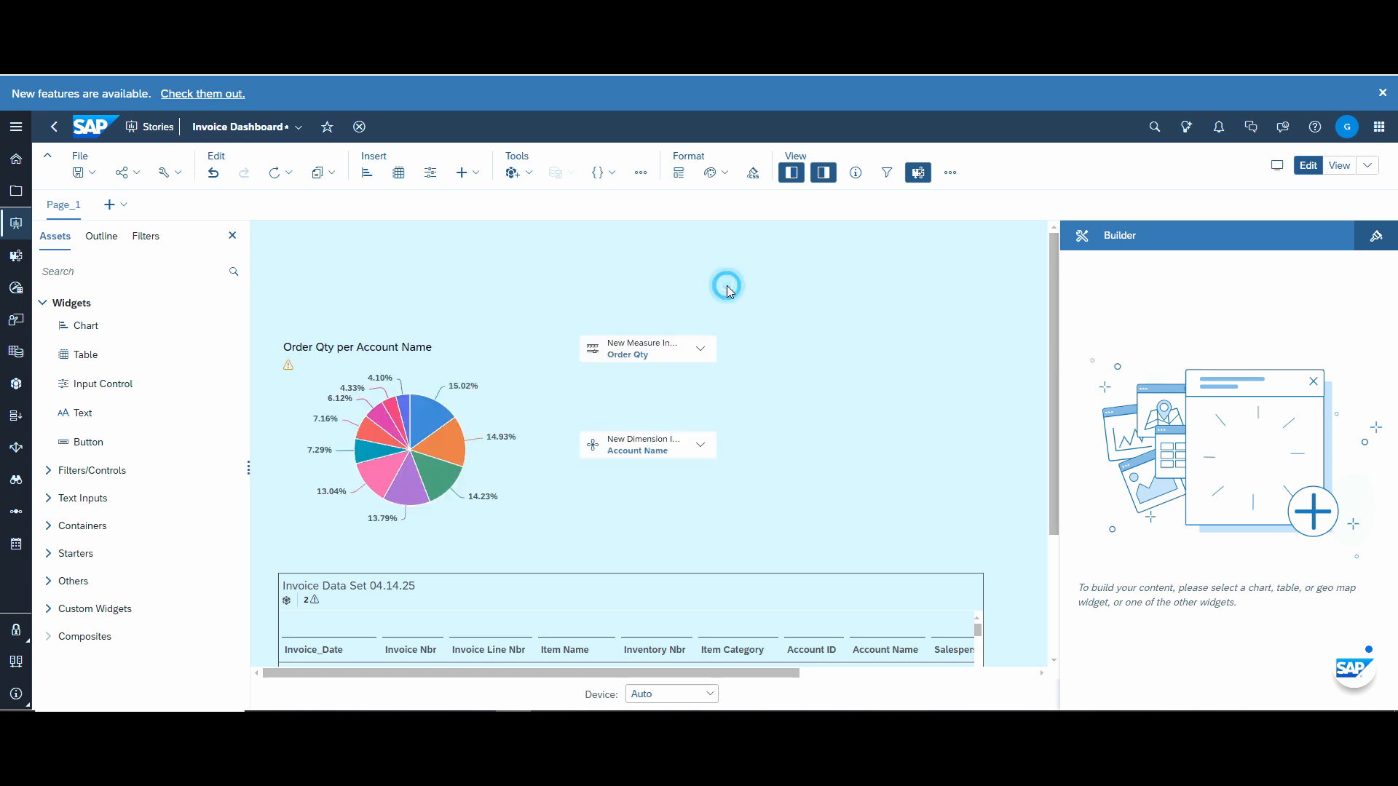
click(702, 448)
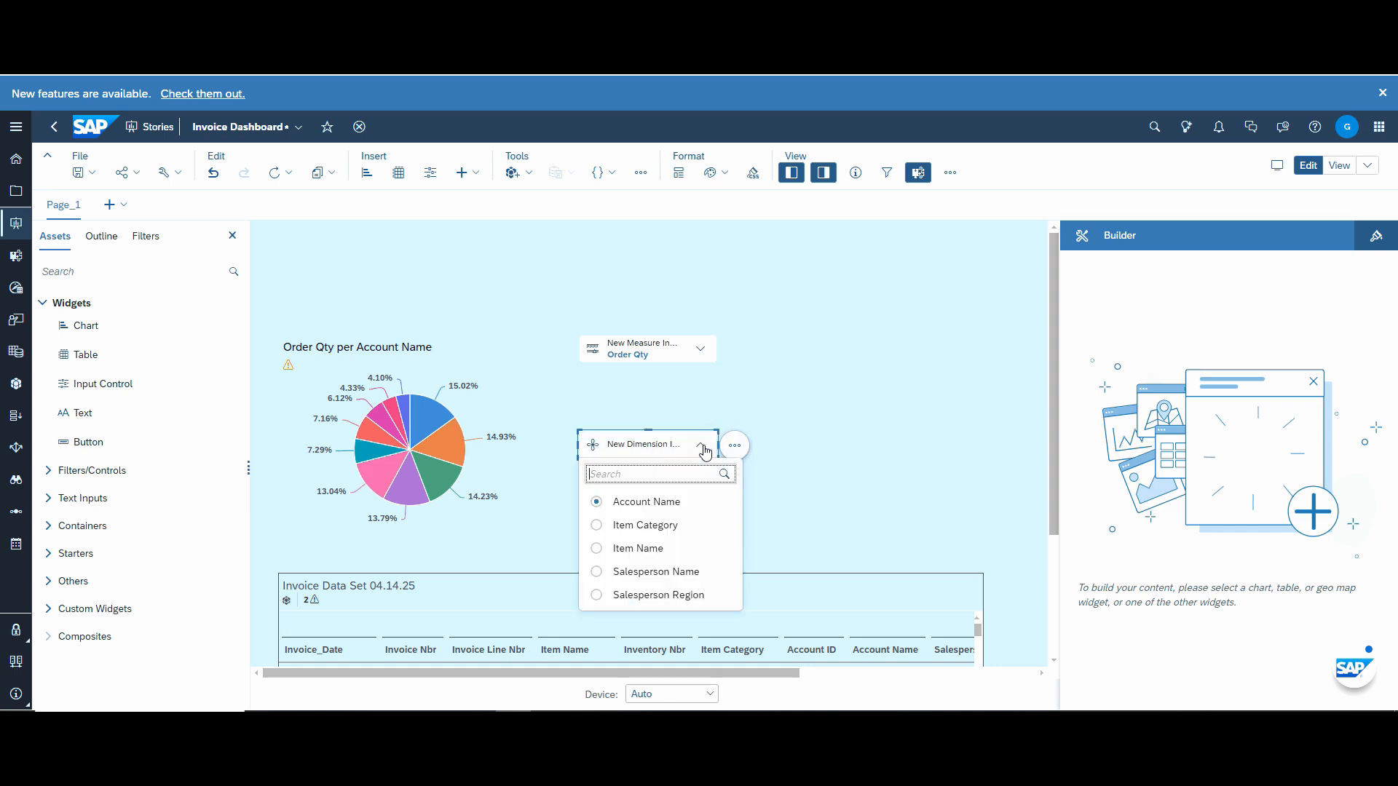
click(598, 573)
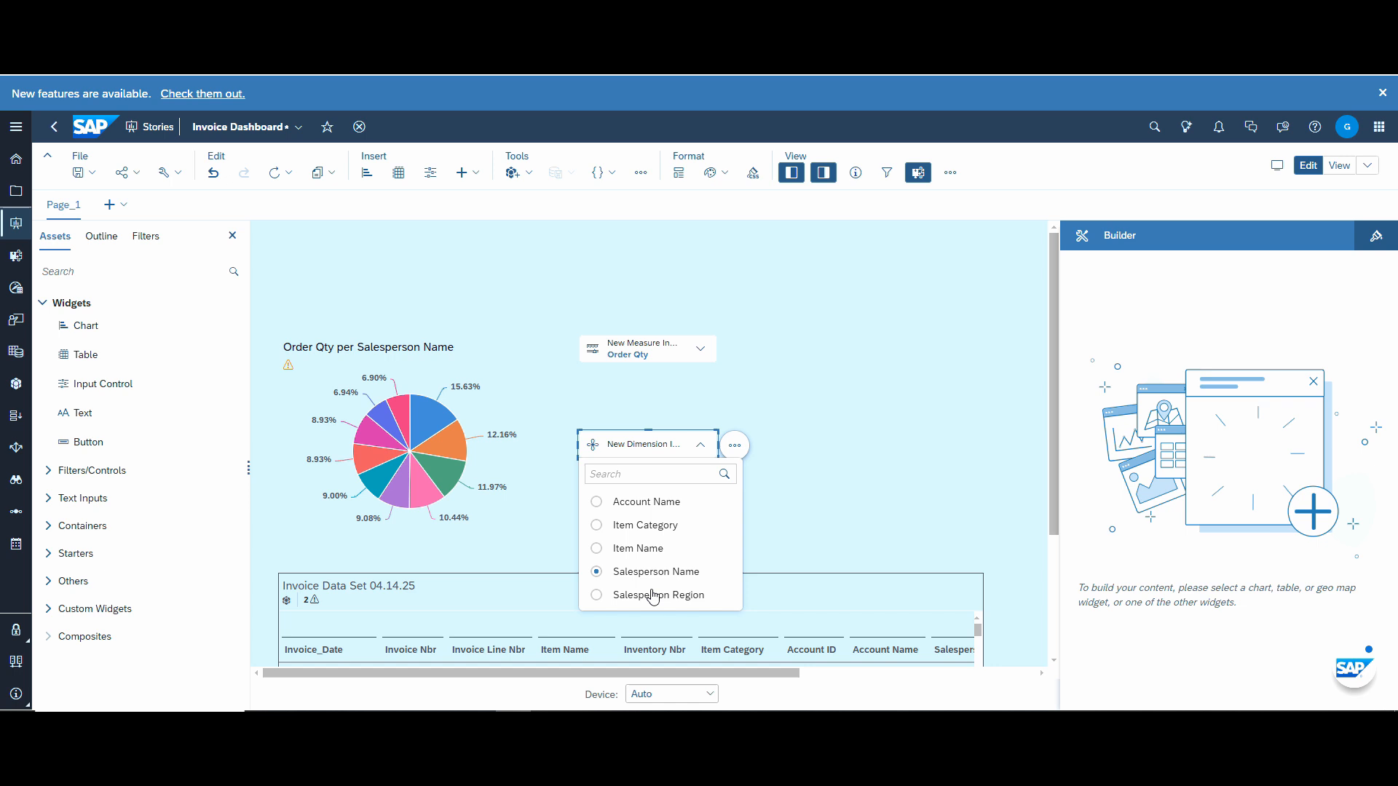
click(596, 597)
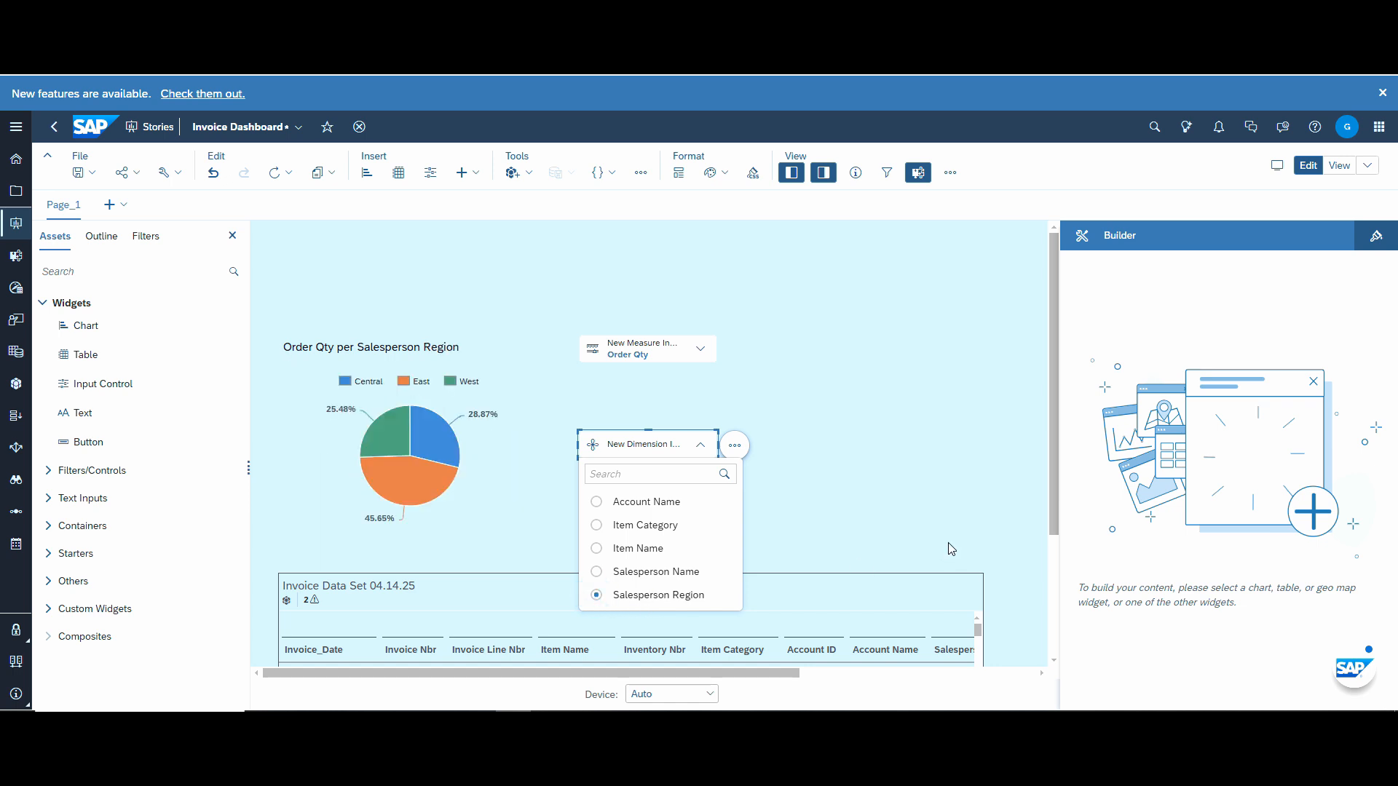
click(798, 345)
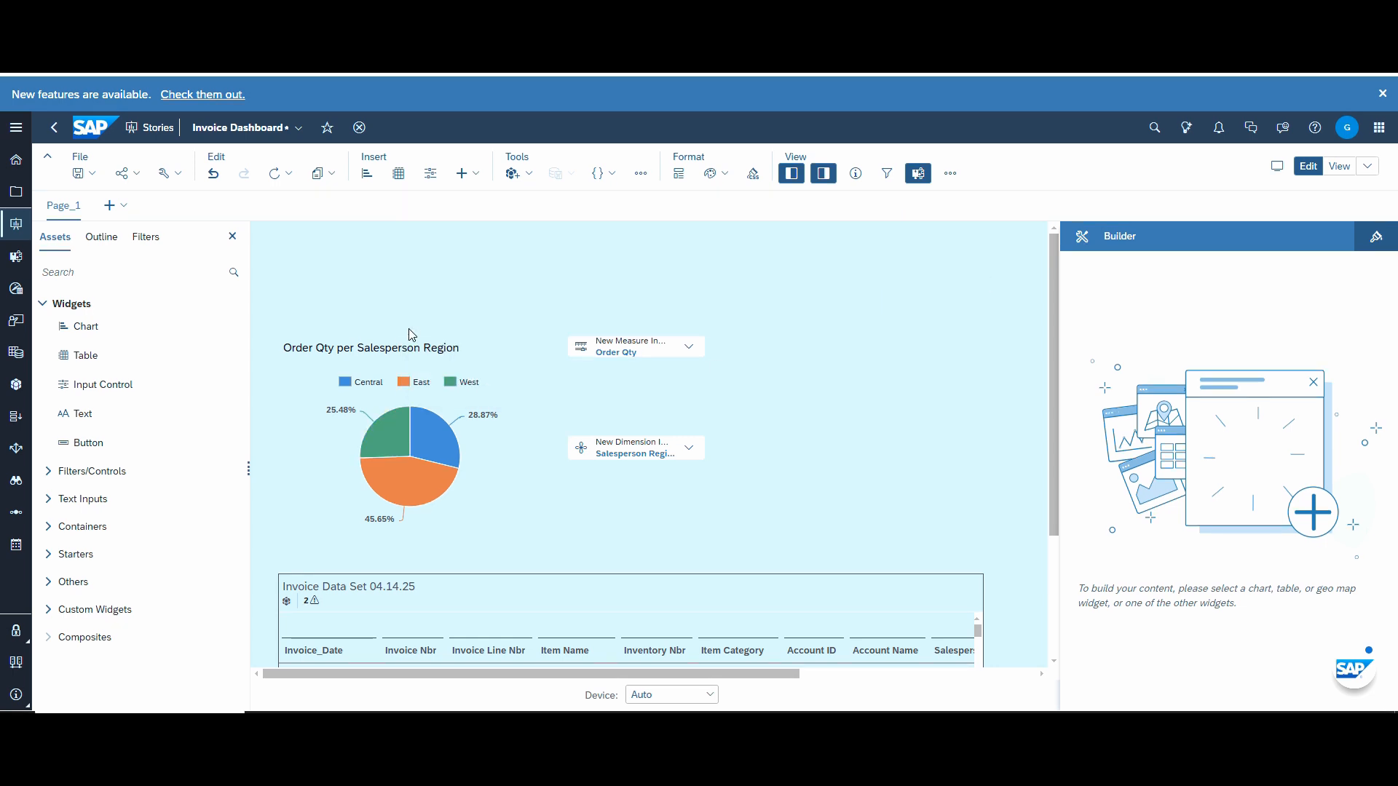
- Rename the measure input control beside the pie chart as Select Measure
click(635, 352)
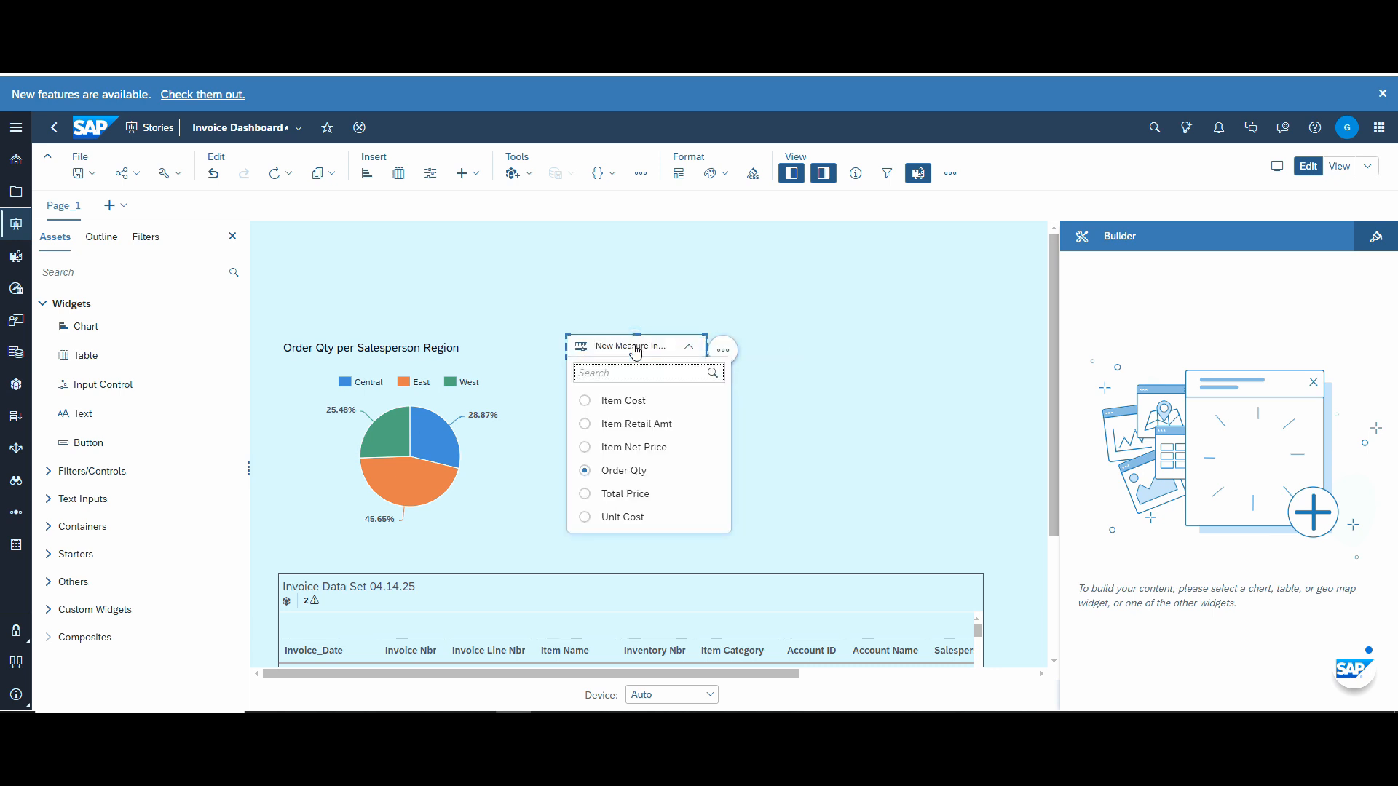
click(628, 452)
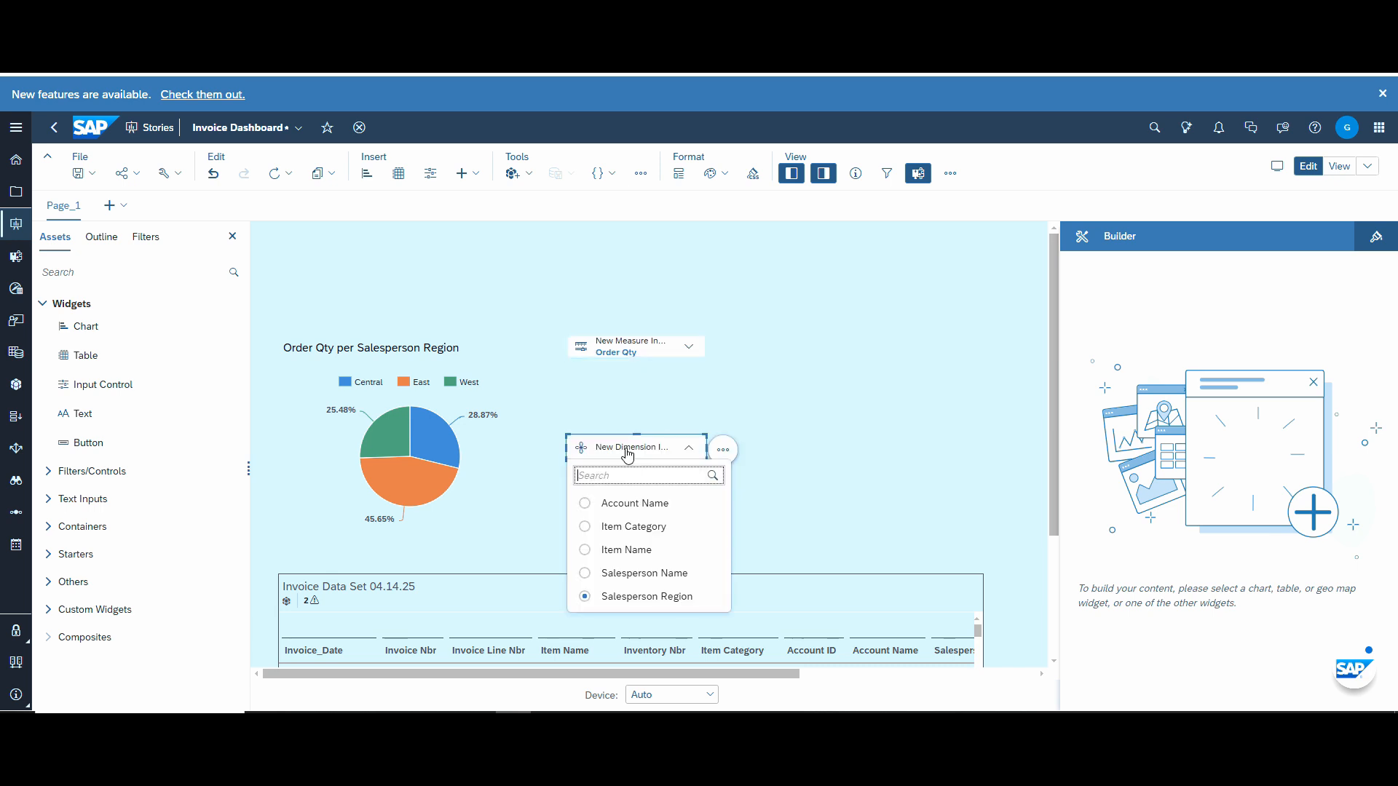
click(628, 451)
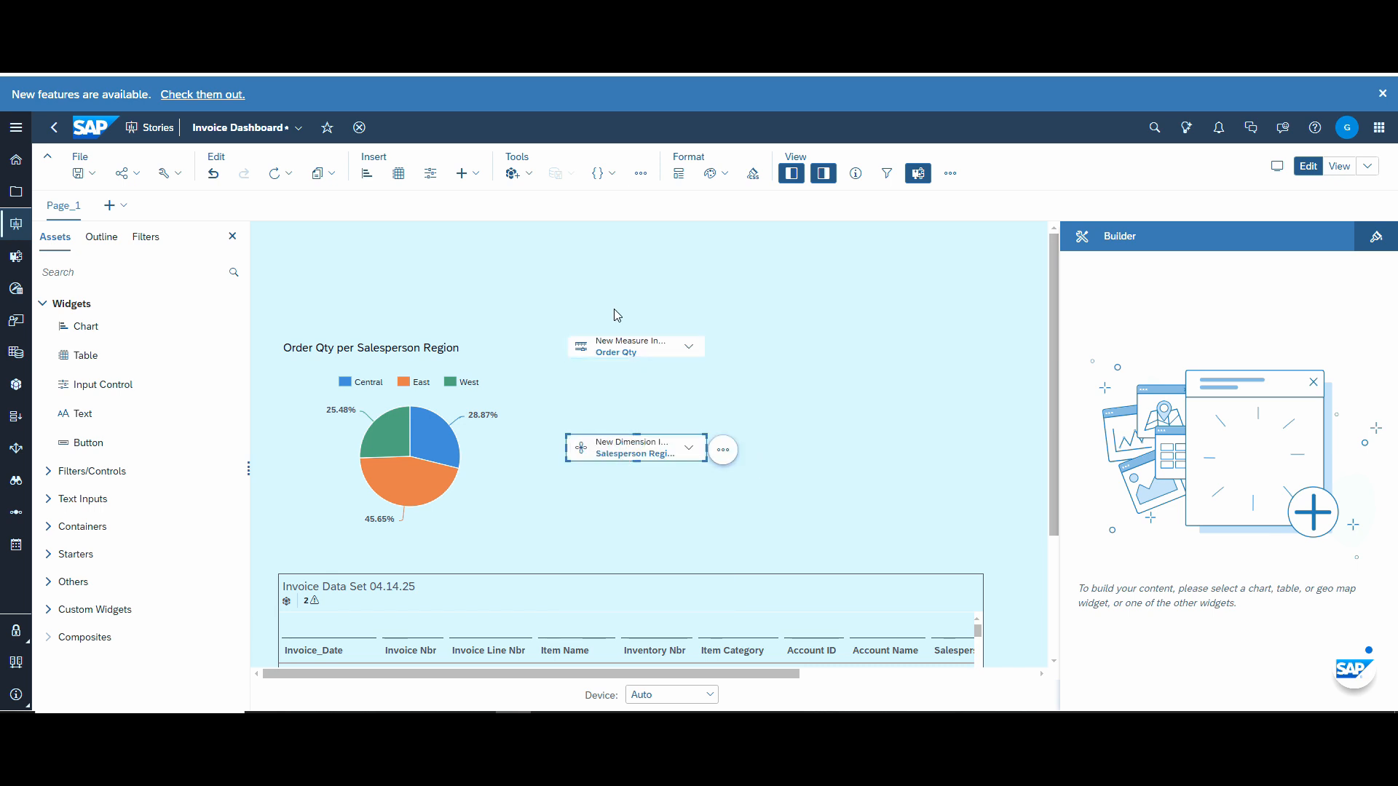
double_click(638, 342)
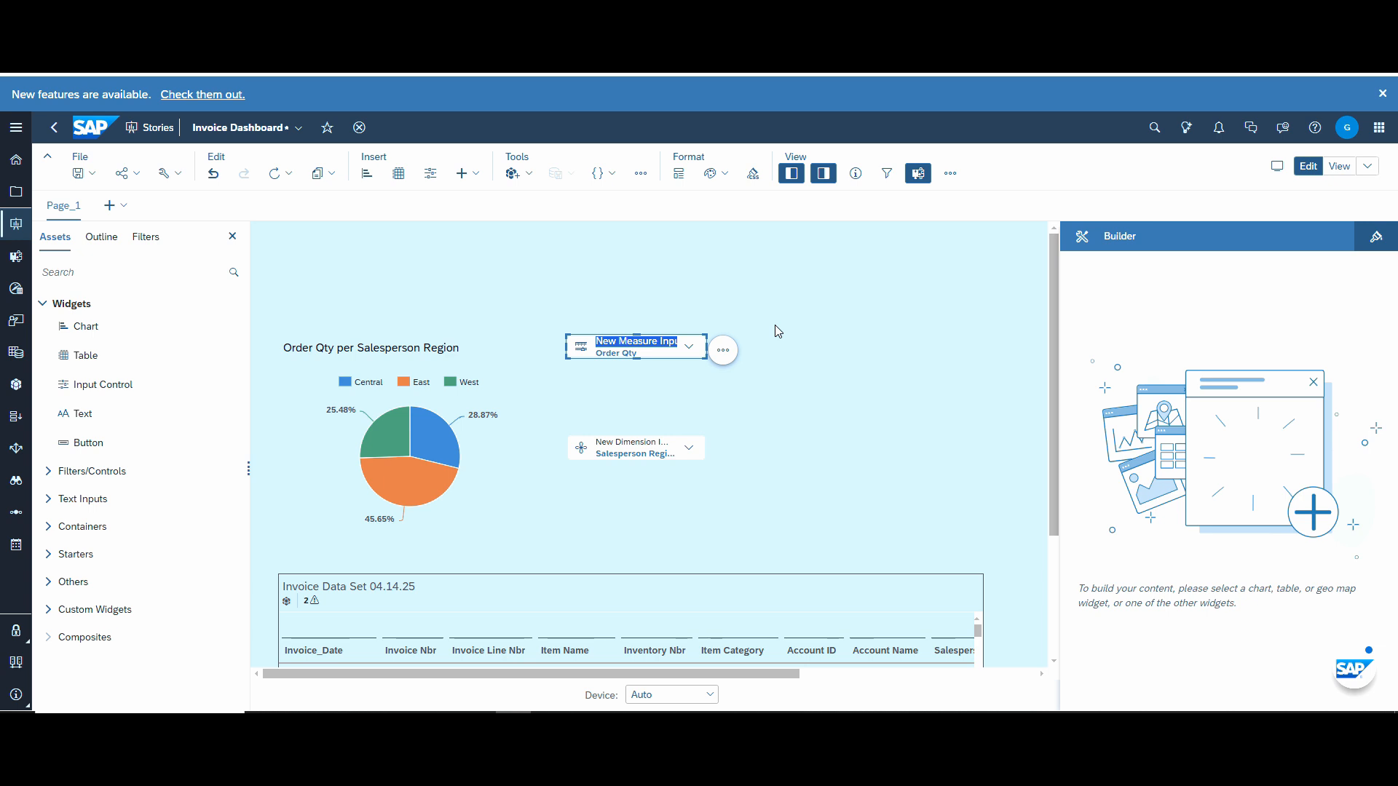
text(Select)
key(Return)
- Rename the dimension input control below it as Select Dimension
click(645, 442)
click(645, 442)
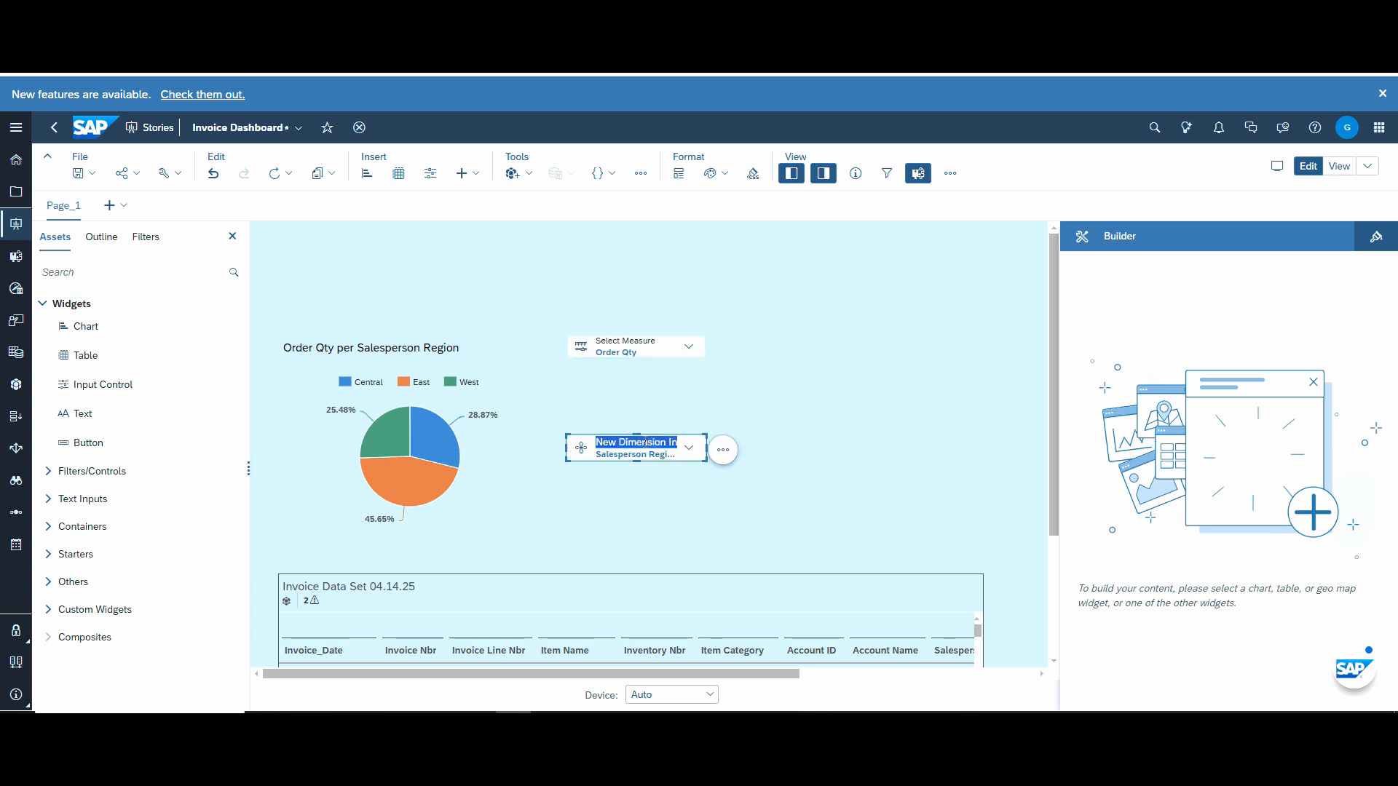
text(Select)
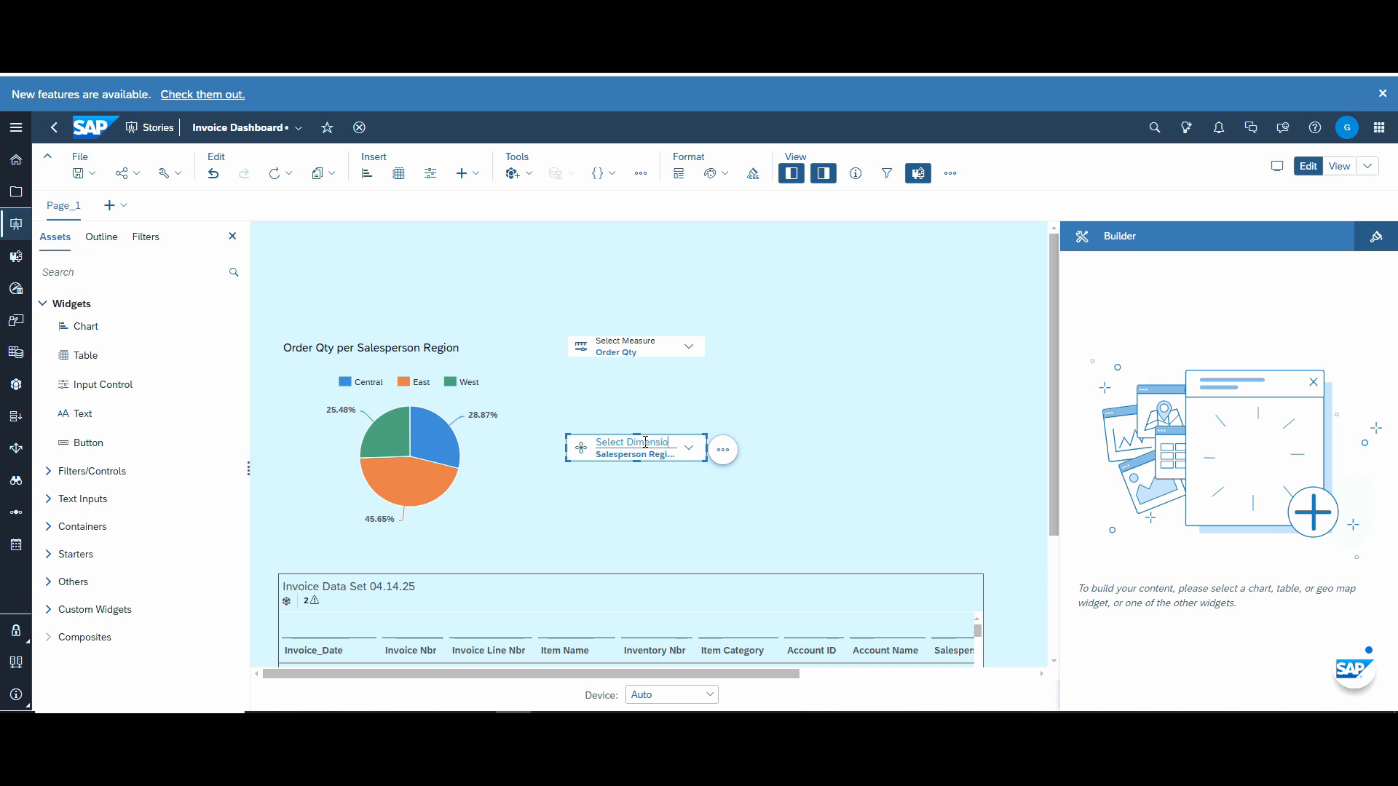
click(717, 416)
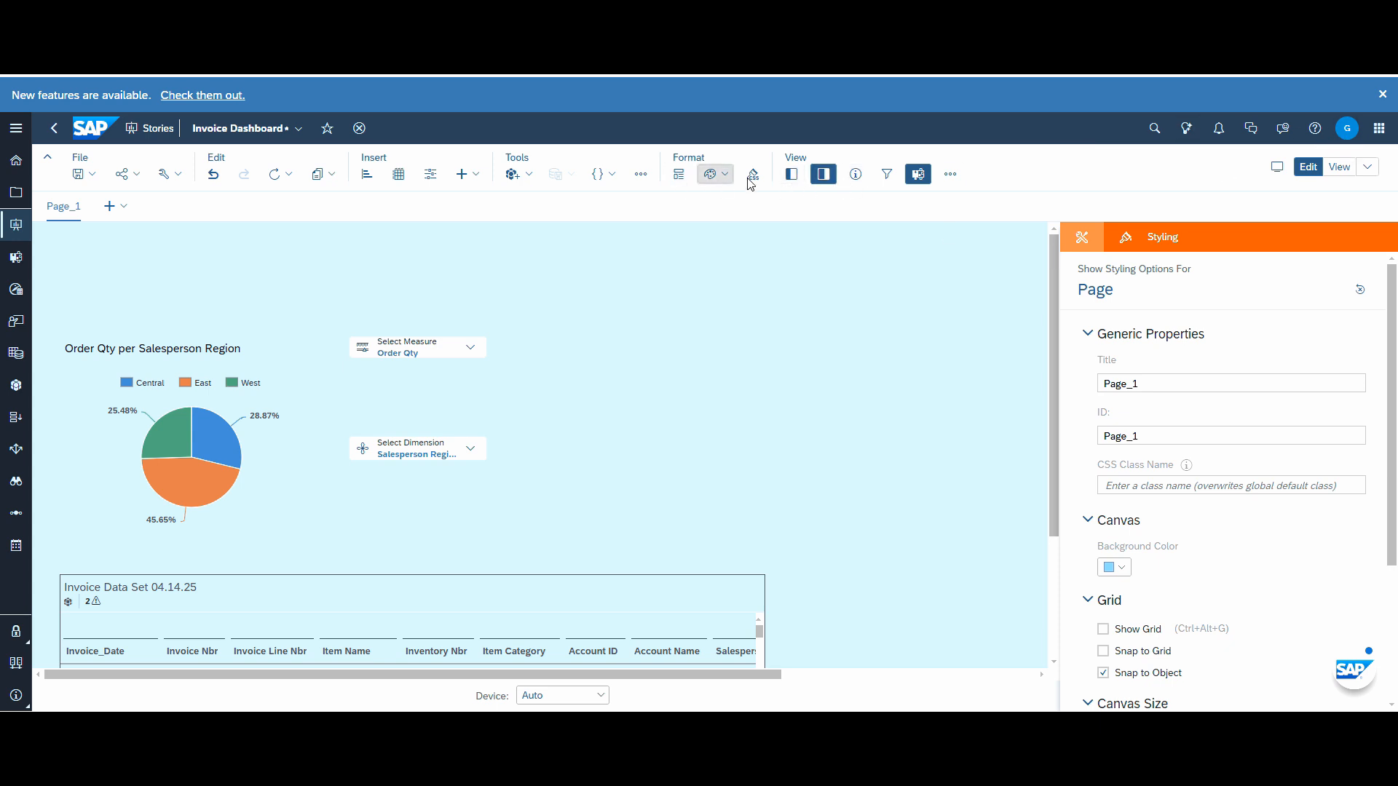
- Bring back the widget assets, add a second chart beyond the input controls, and shrink it to fit above the table, flush with its far edge
click(783, 175)
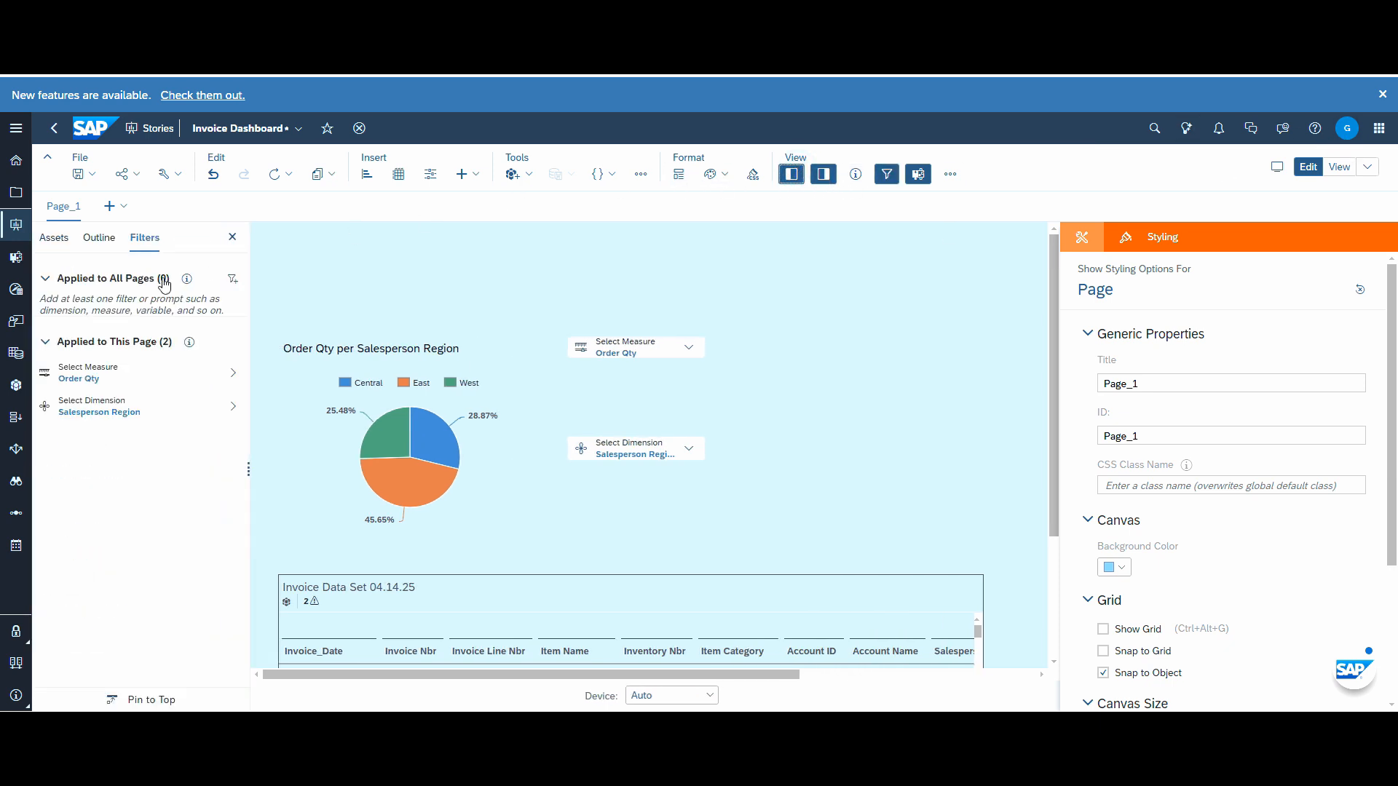
click(64, 240)
click(495, 273)
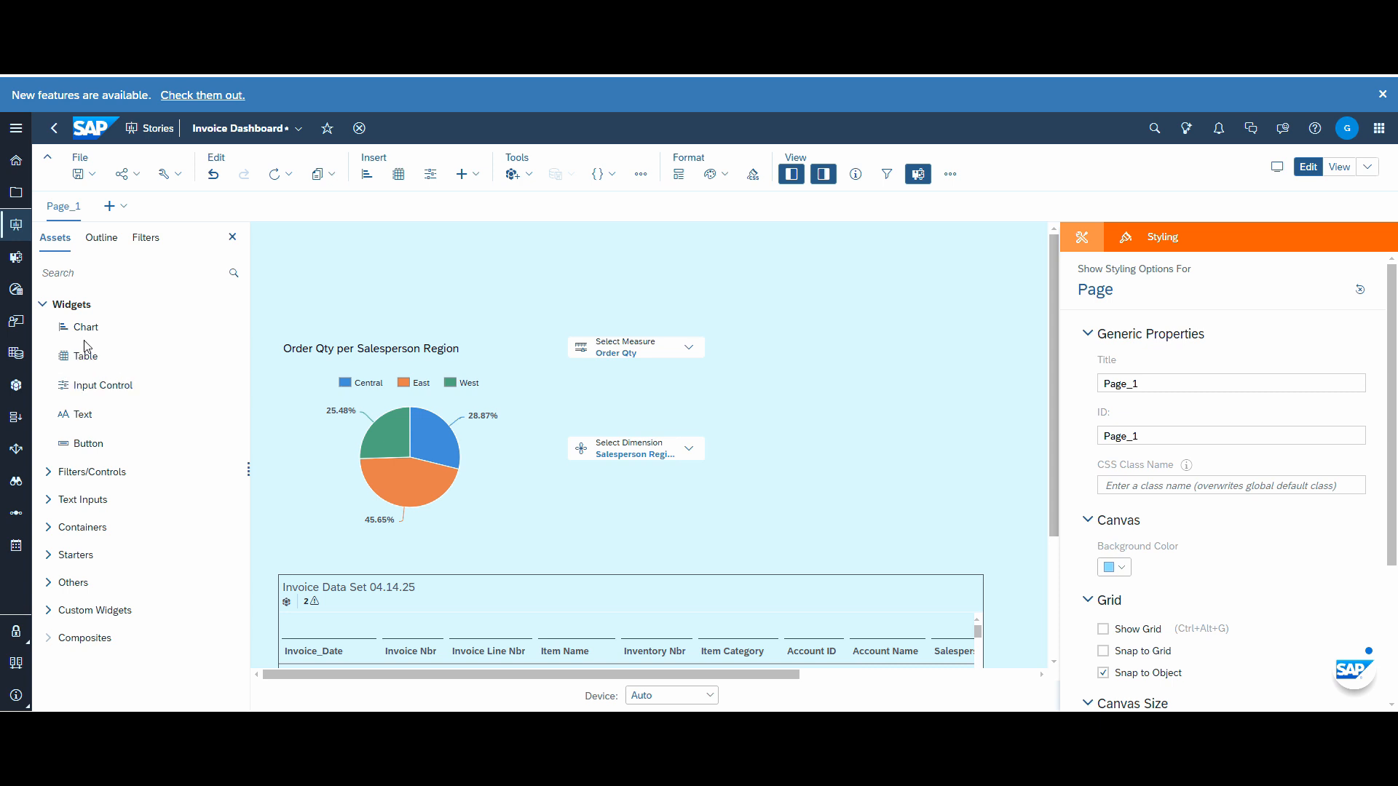
drag(86, 327, 803, 324)
drag(770, 327, 766, 326)
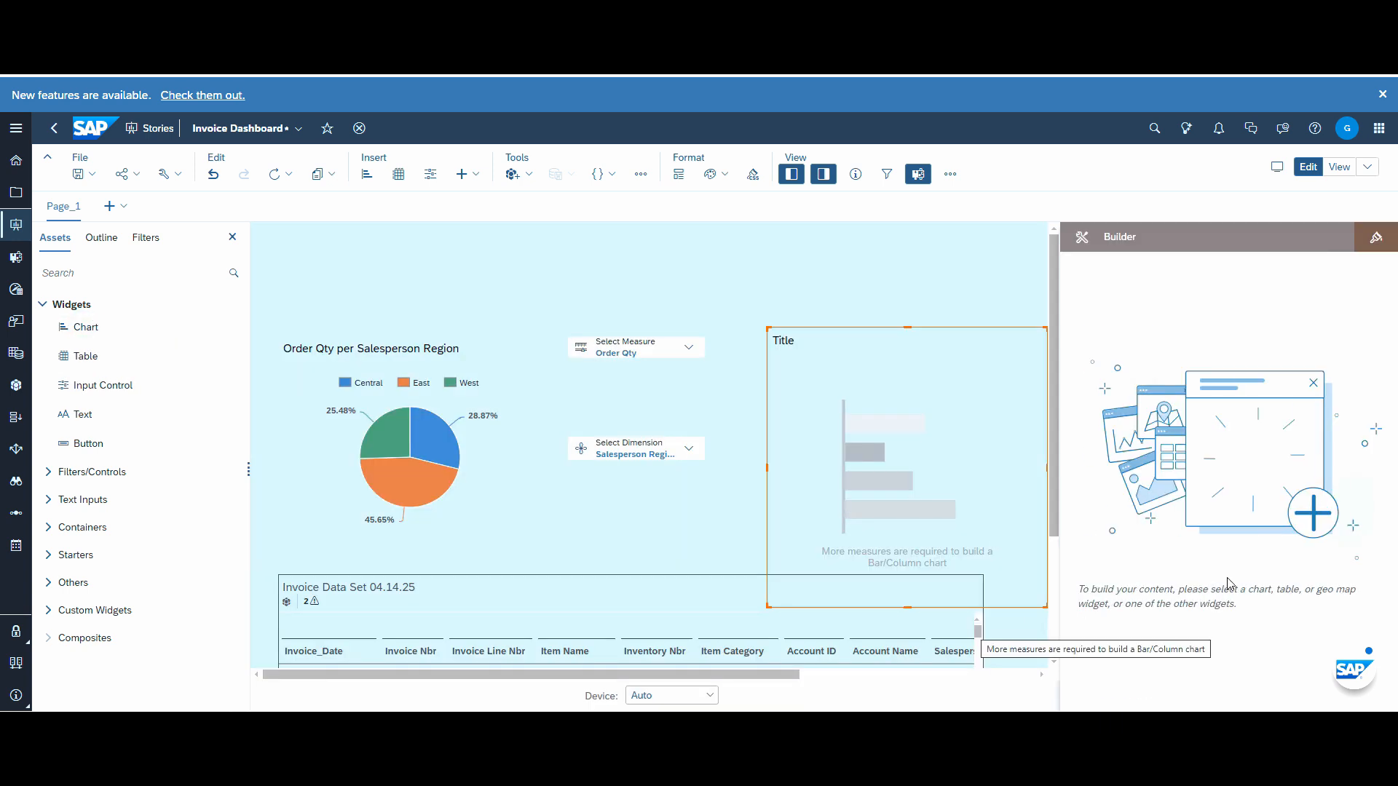
drag(1046, 604, 981, 541)
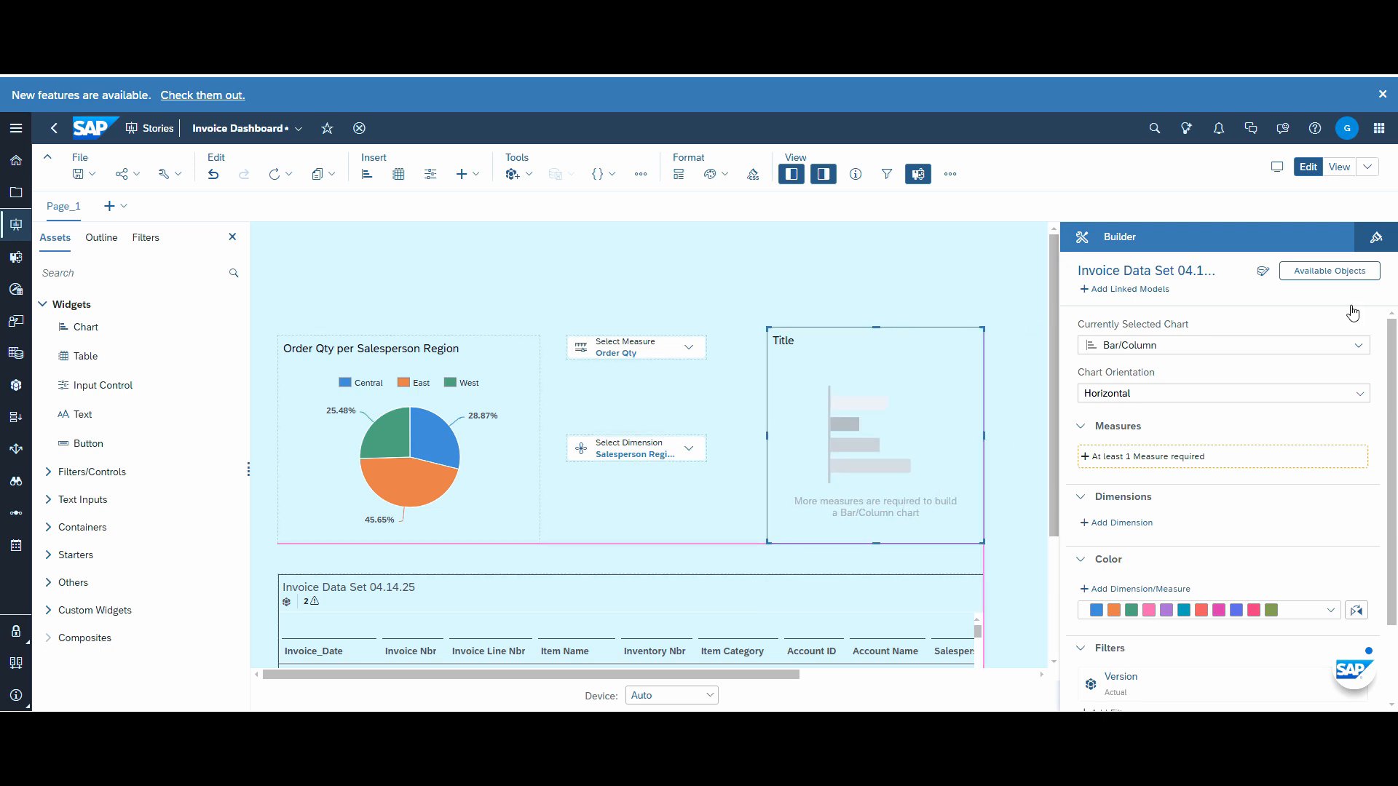
- Keep the new chart as Bar/Column and set its orientation to Vertical
click(1162, 348)
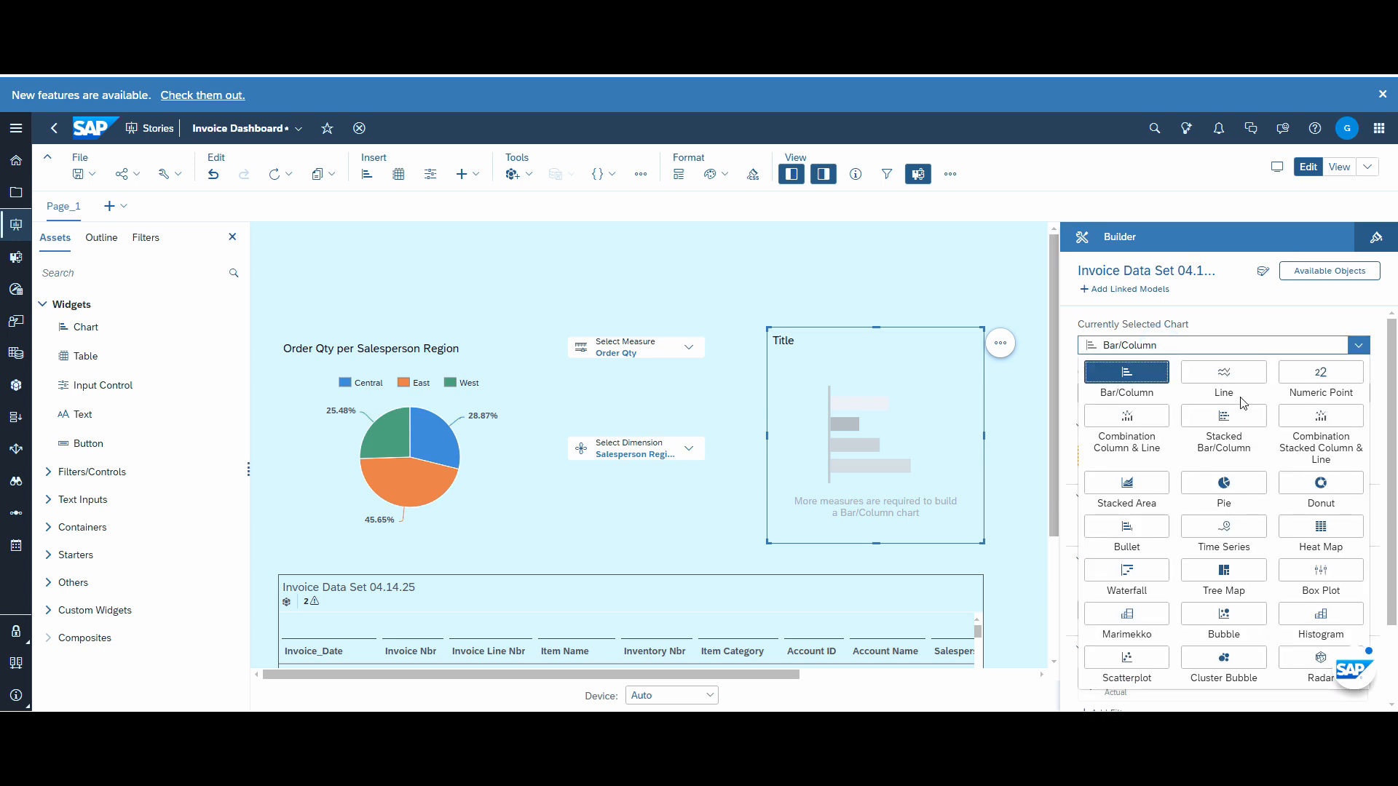
click(1126, 372)
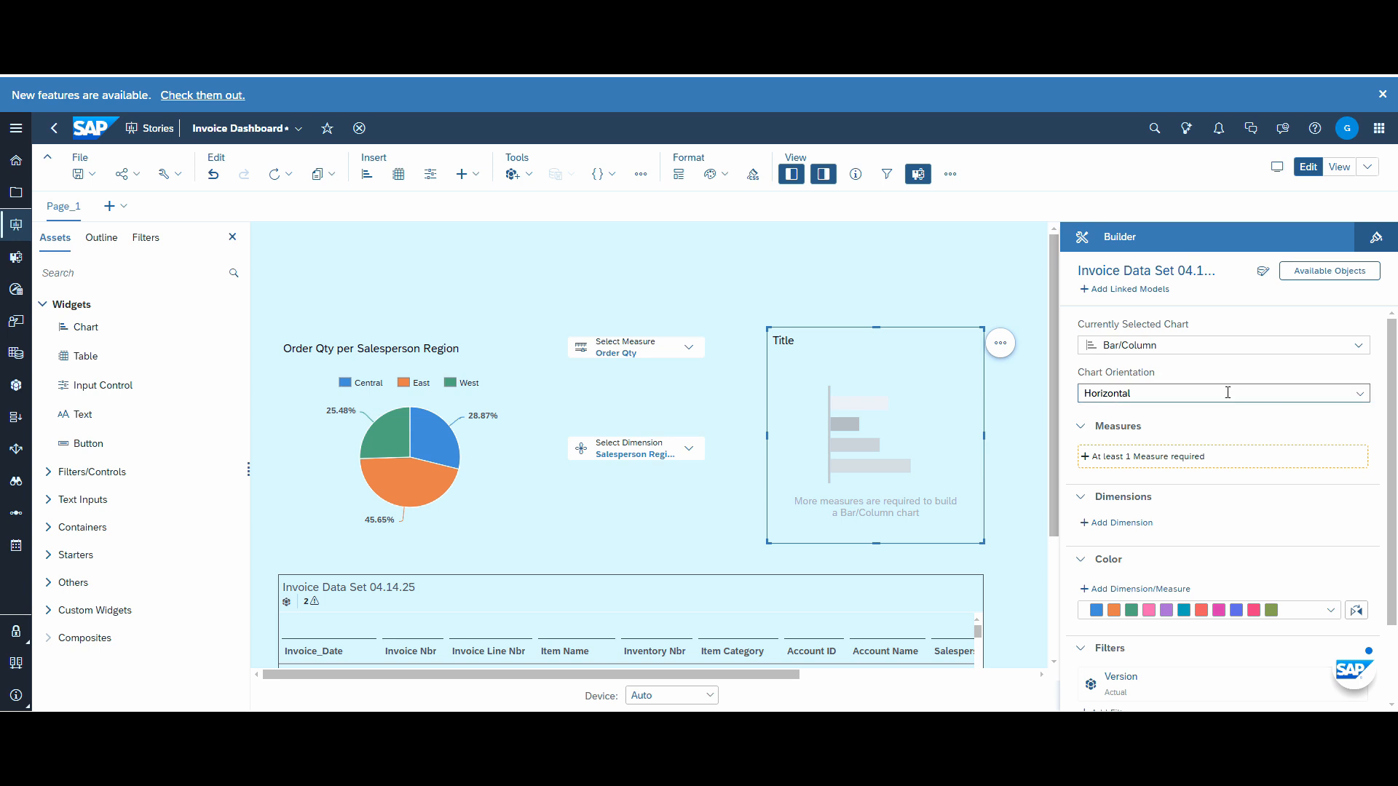
click(1359, 393)
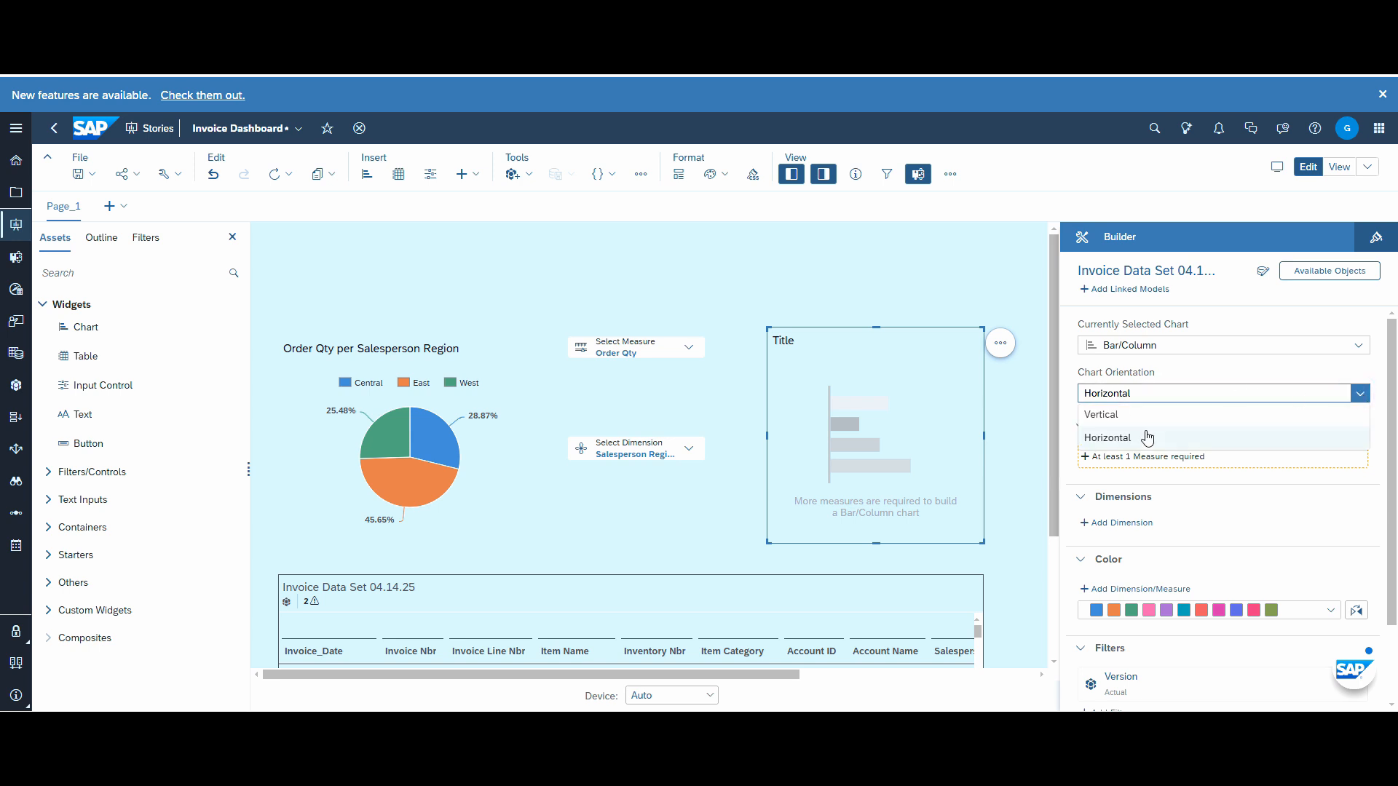
click(1125, 415)
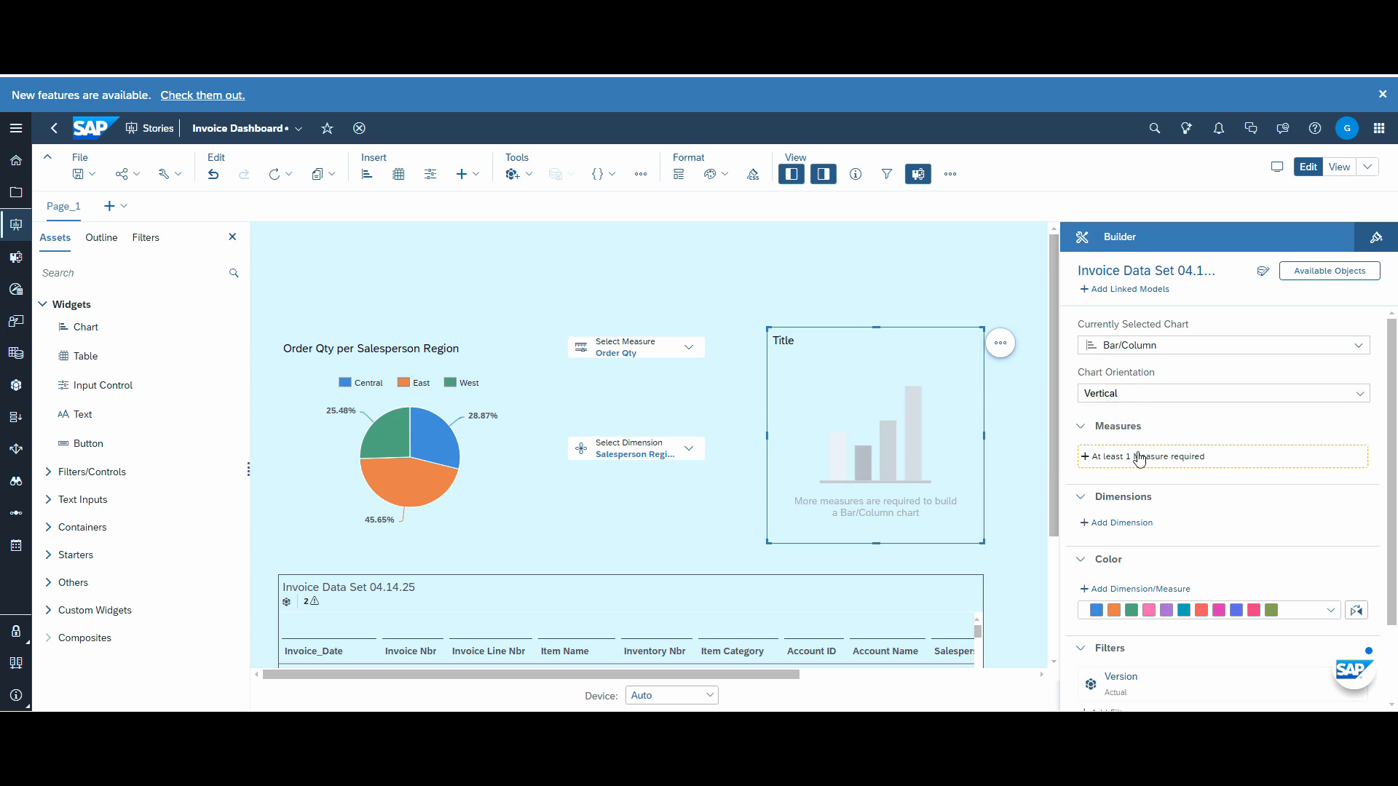
- Assign the Select Measure input control as the bar chart's measure
click(1115, 457)
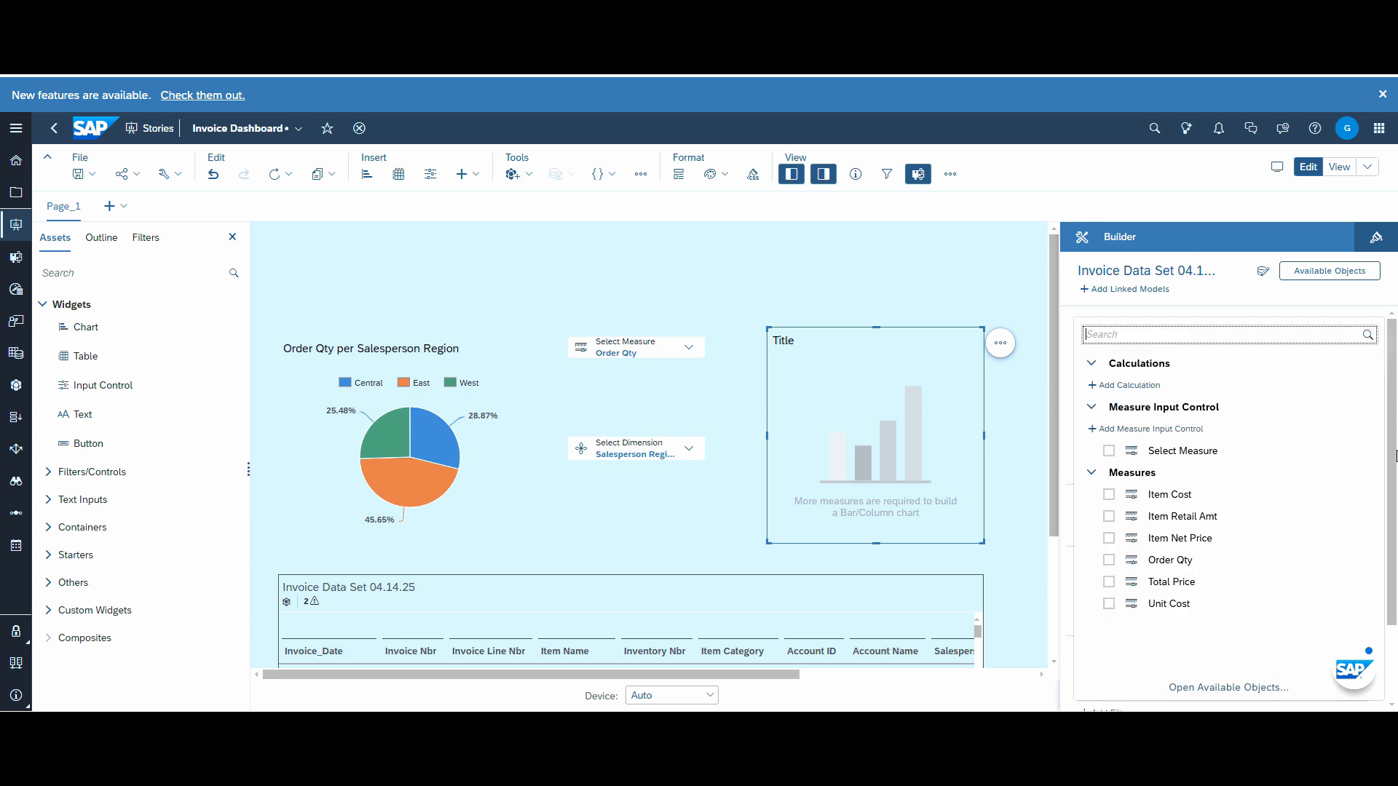
click(1194, 450)
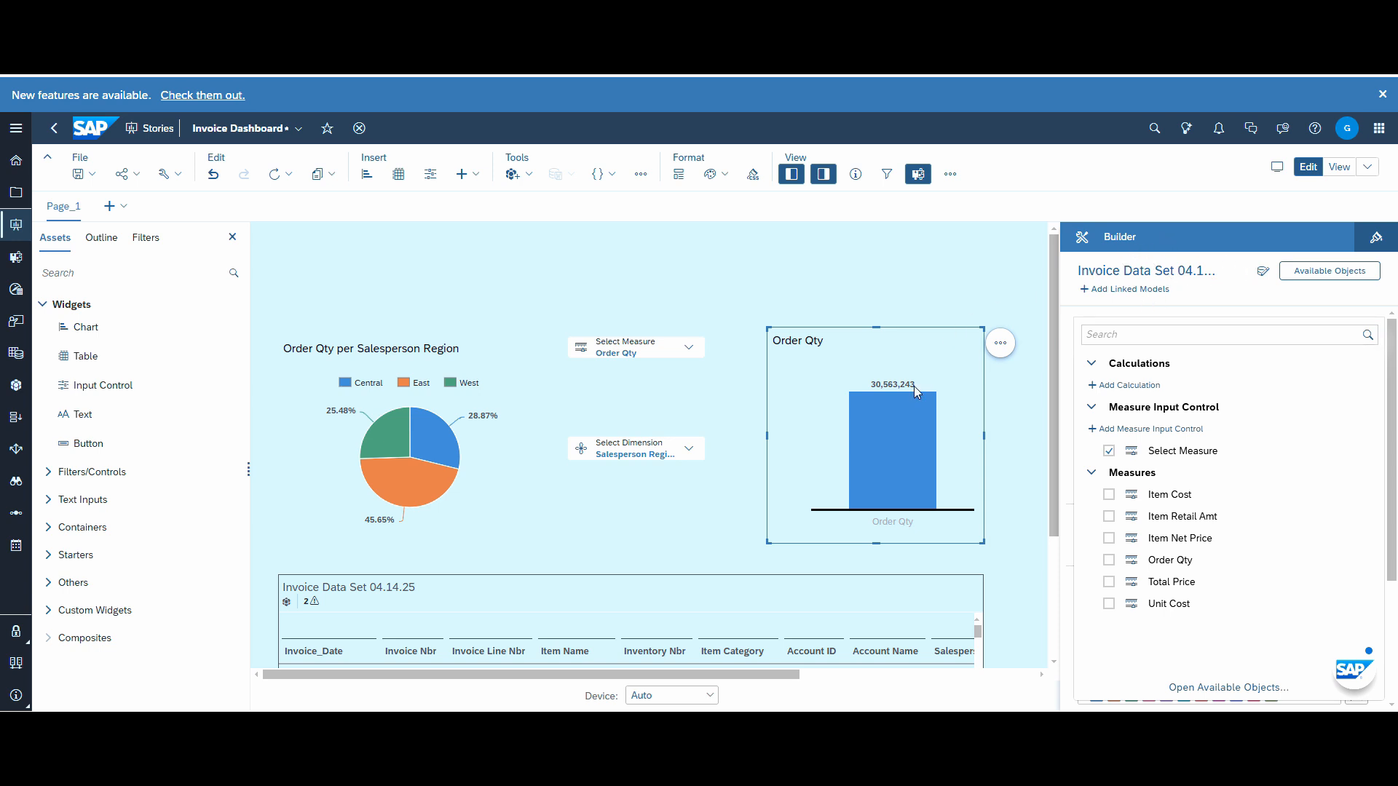
click(932, 333)
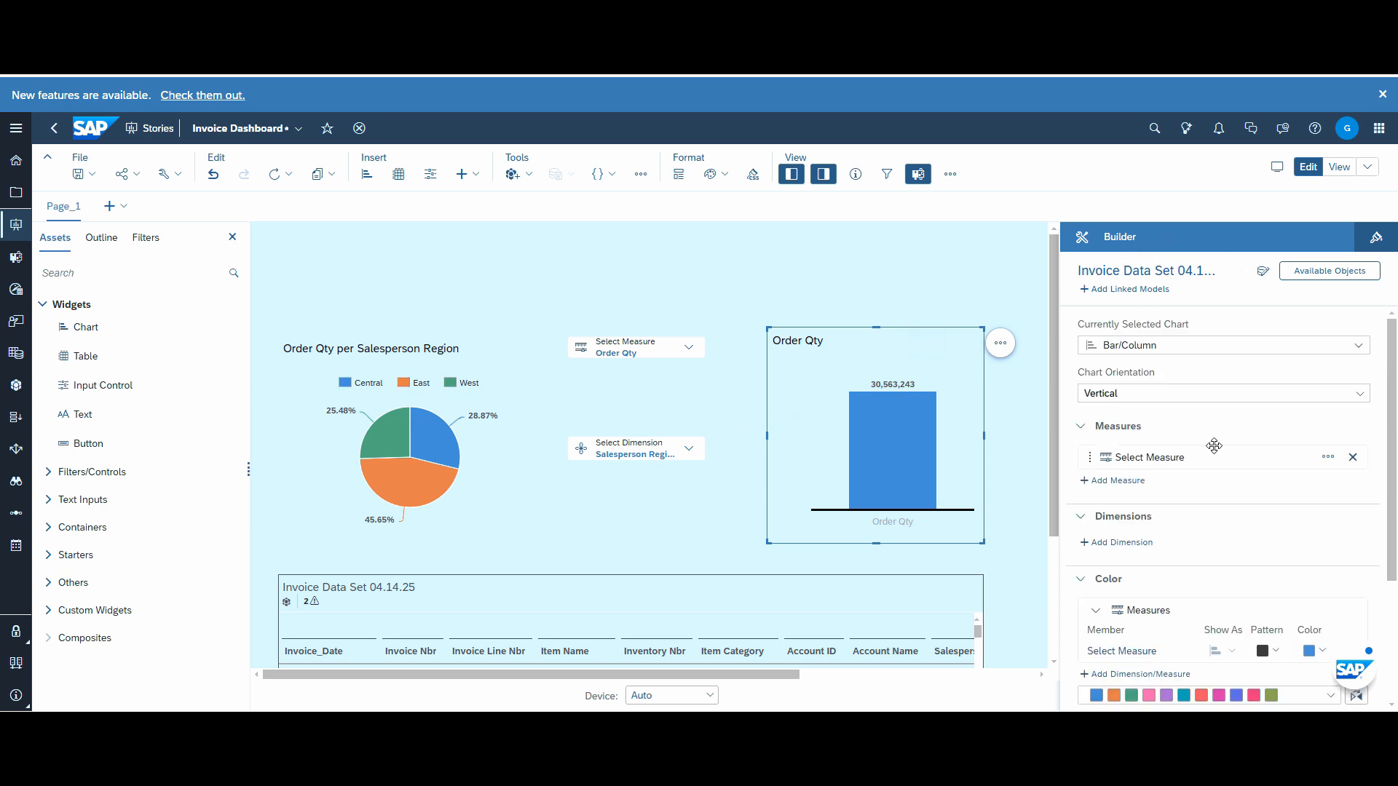
- Assign the Select Dimension input control as the bar chart's dimension
scroll(1231, 488, down, 2)
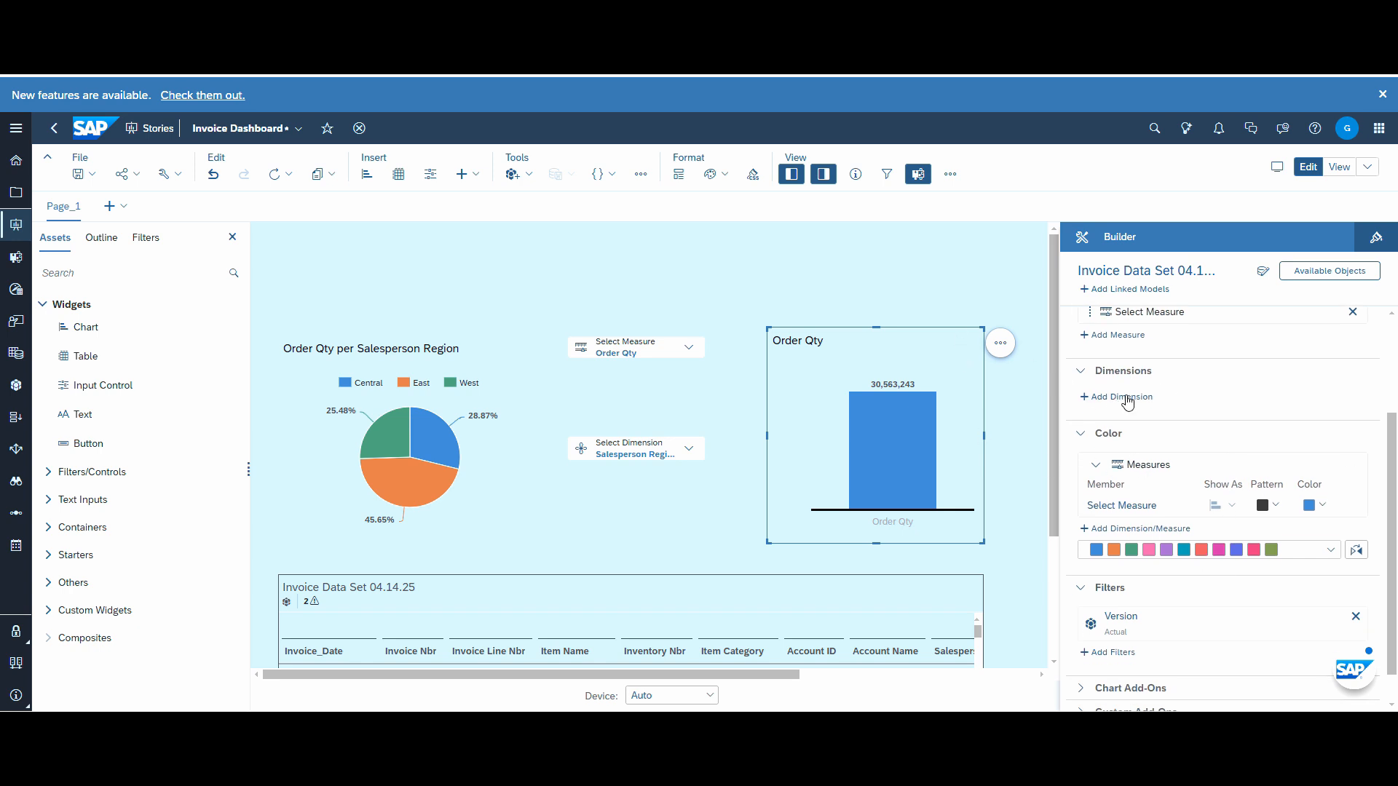
scroll(1270, 369, up, 2)
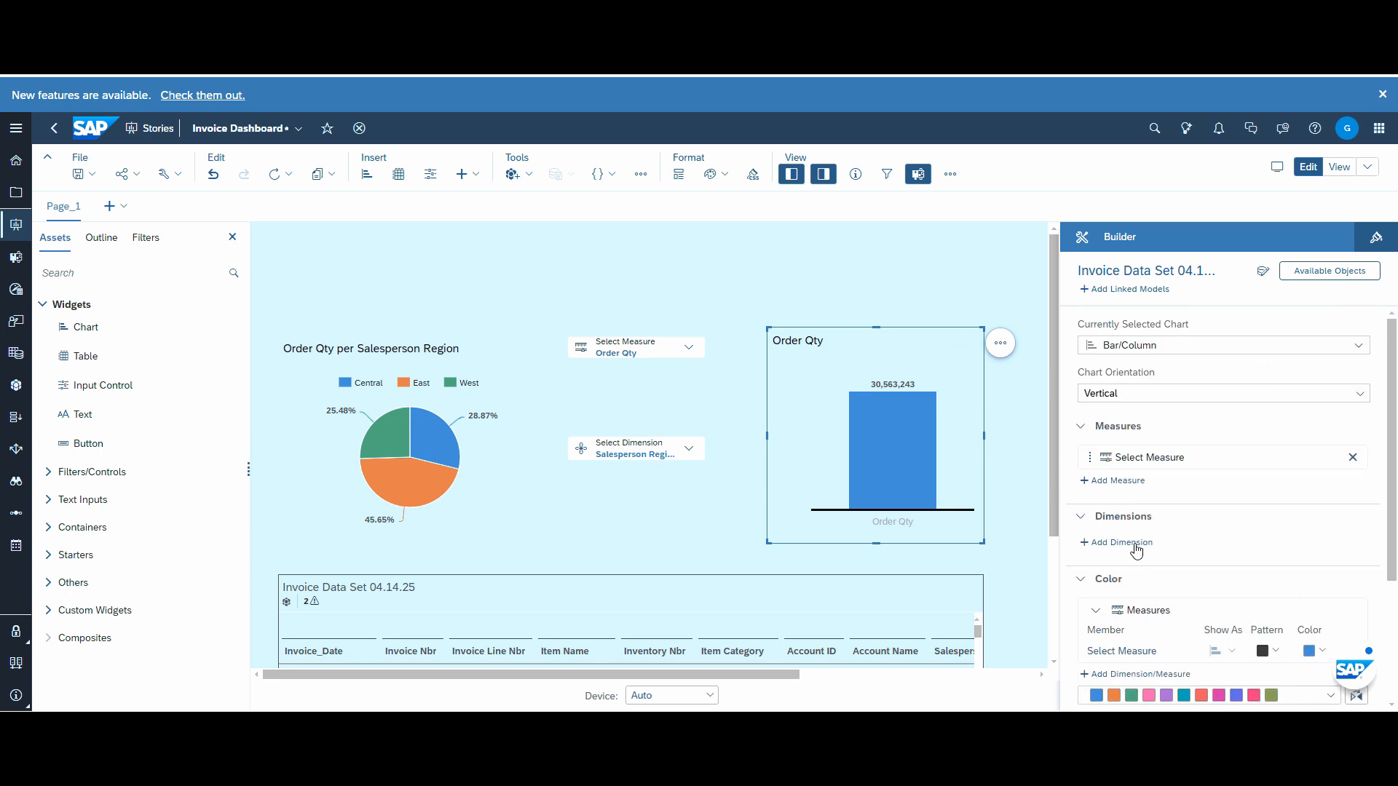
click(1131, 544)
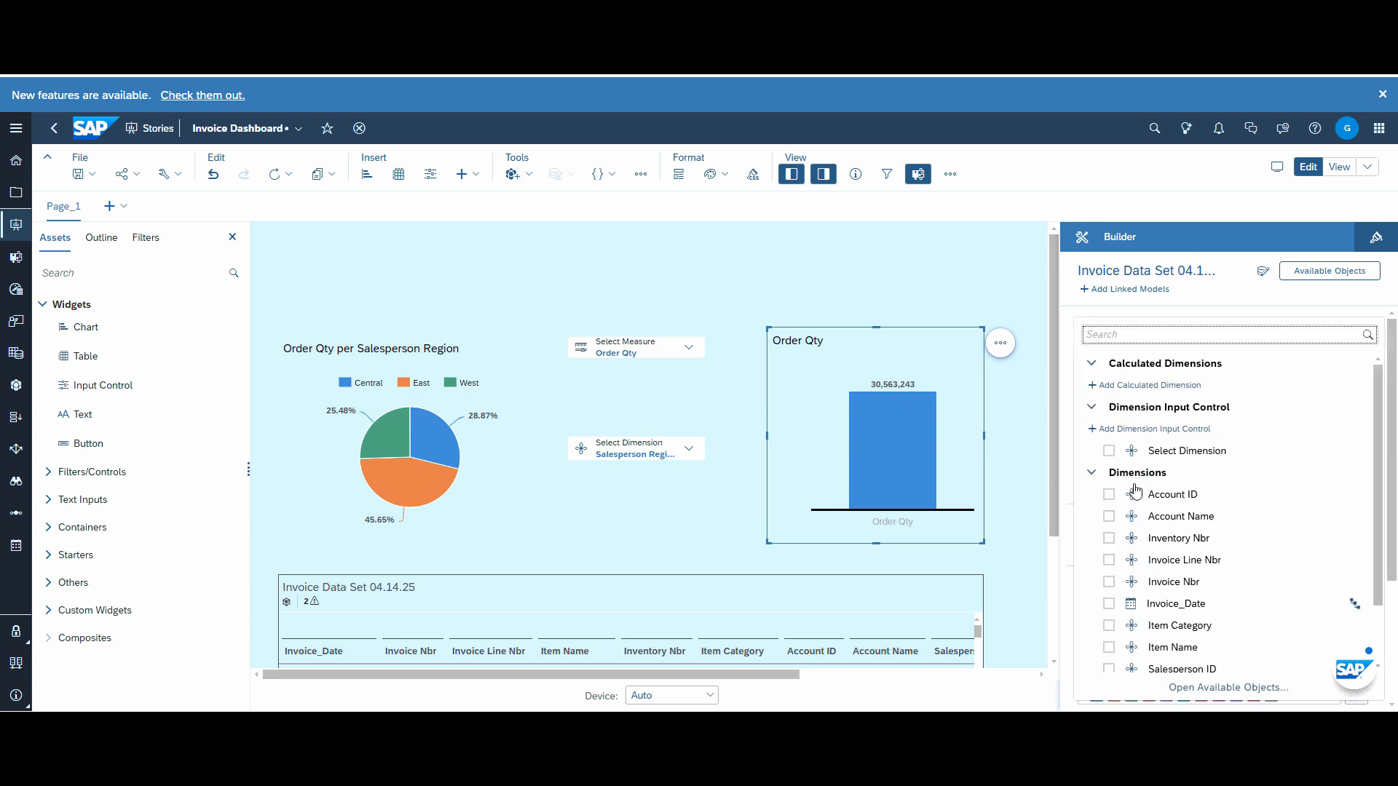
click(1108, 451)
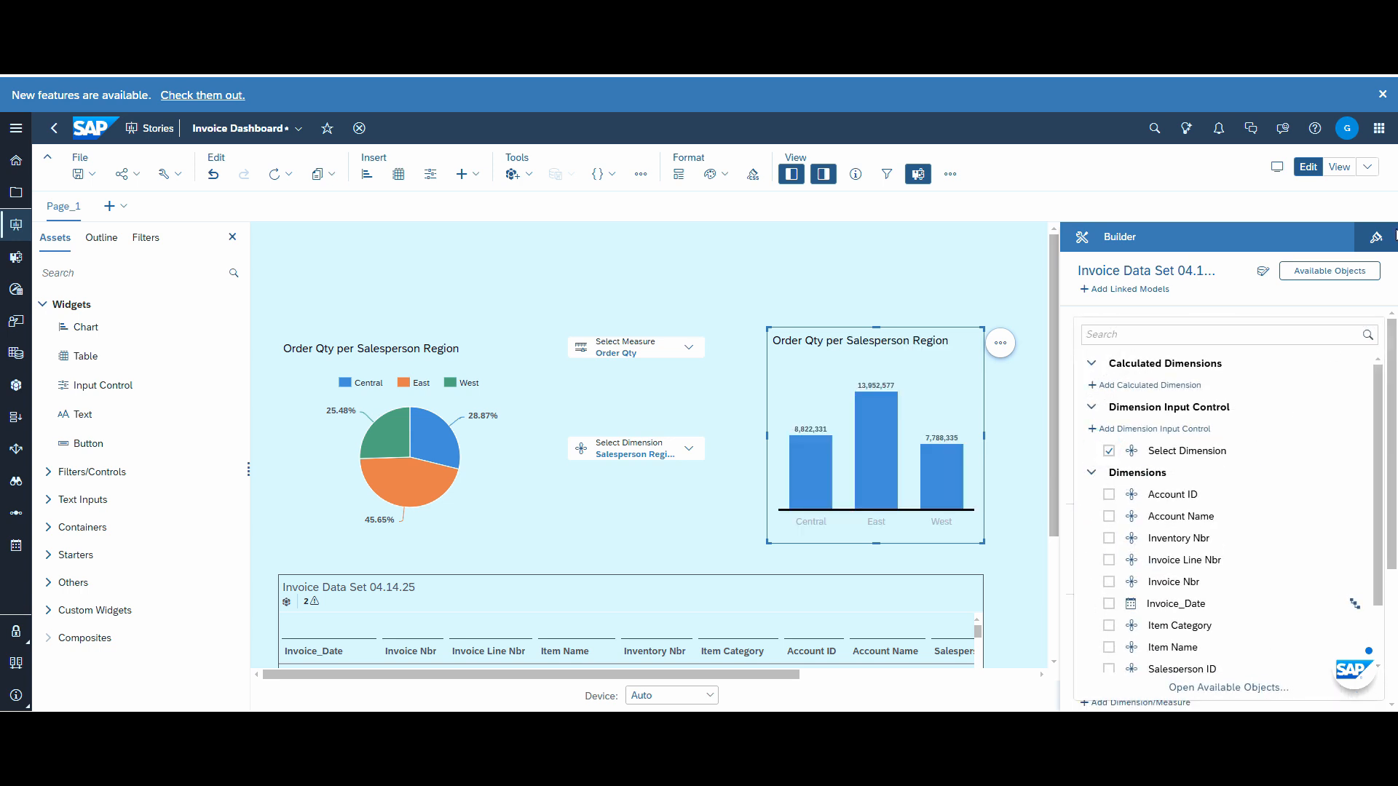
click(1375, 292)
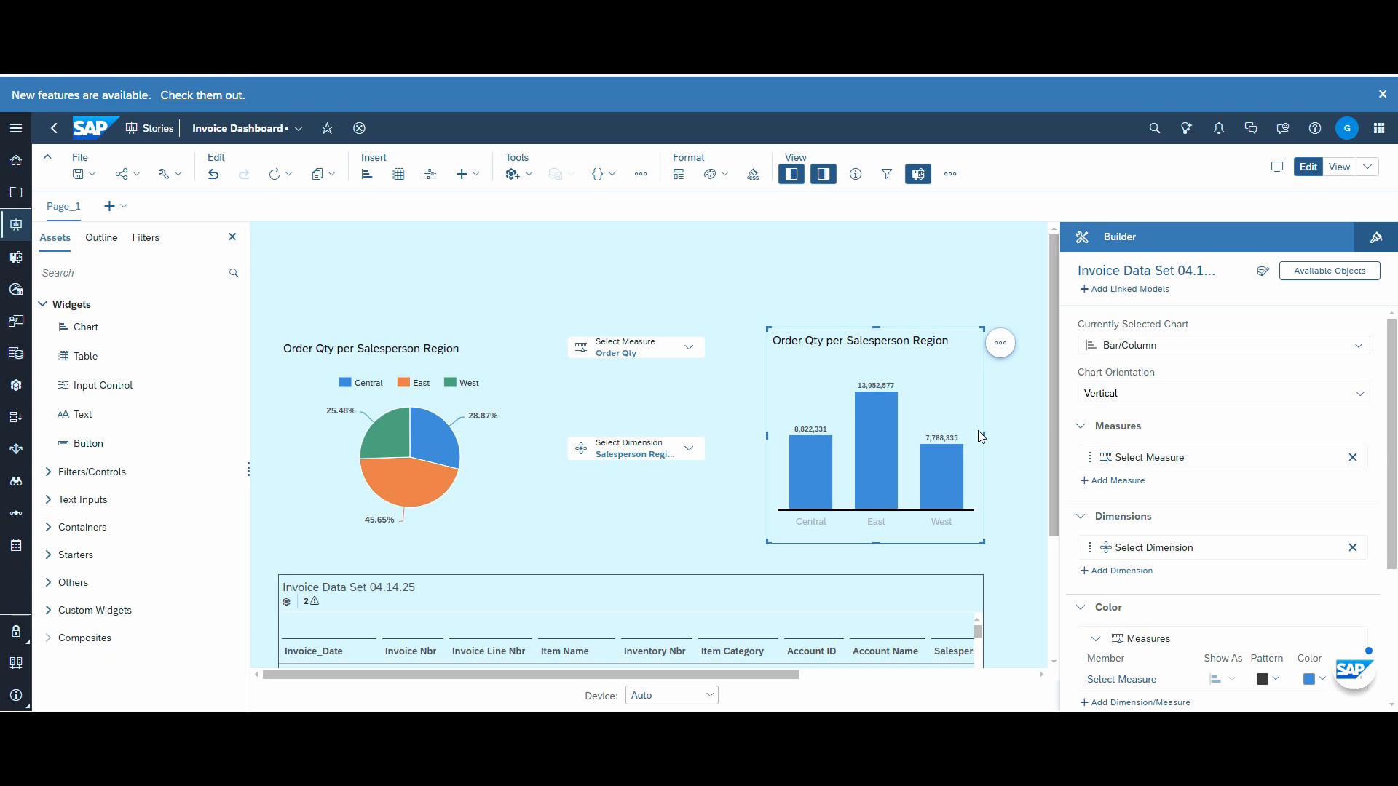
- Deselect the bar chart, hide both side panels around the canvas, and save the story
click(952, 252)
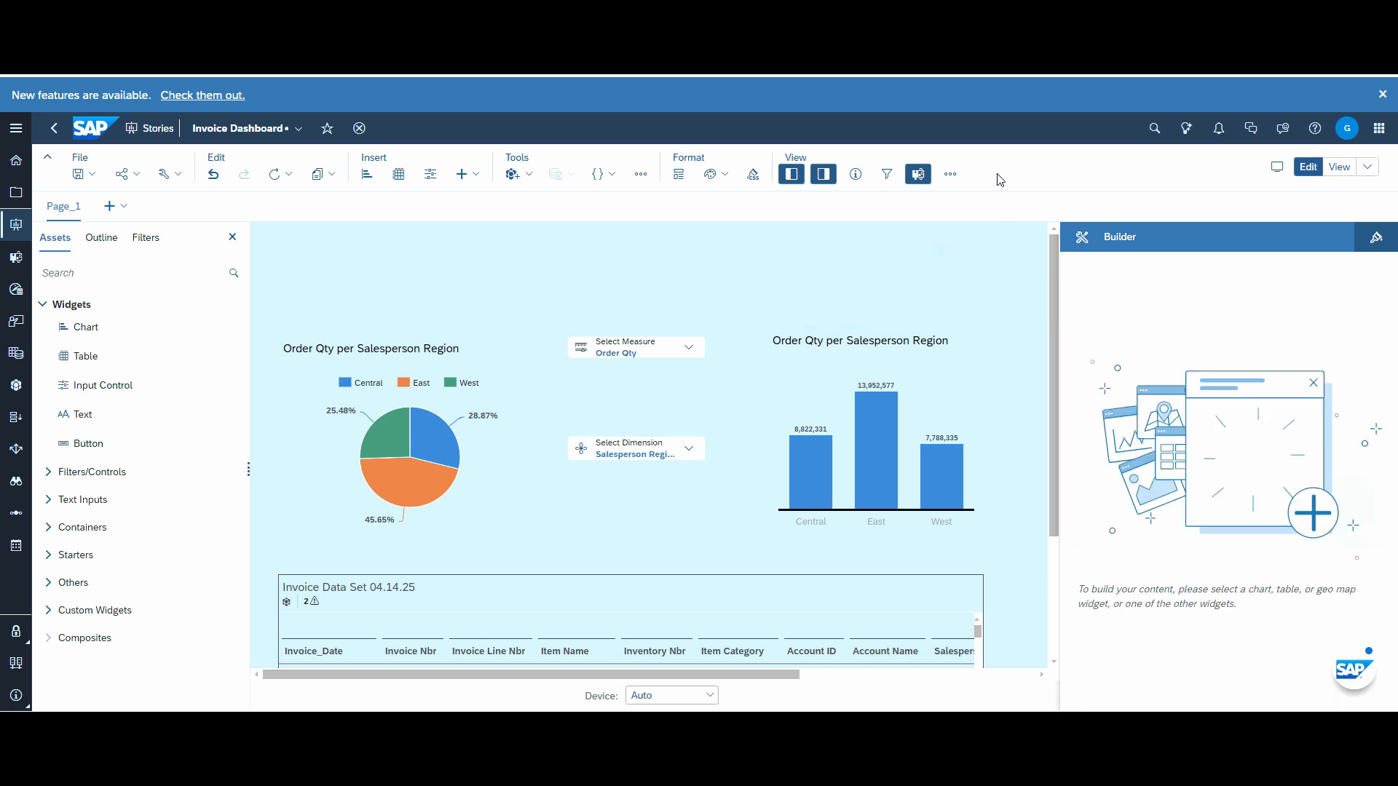
click(823, 174)
click(793, 175)
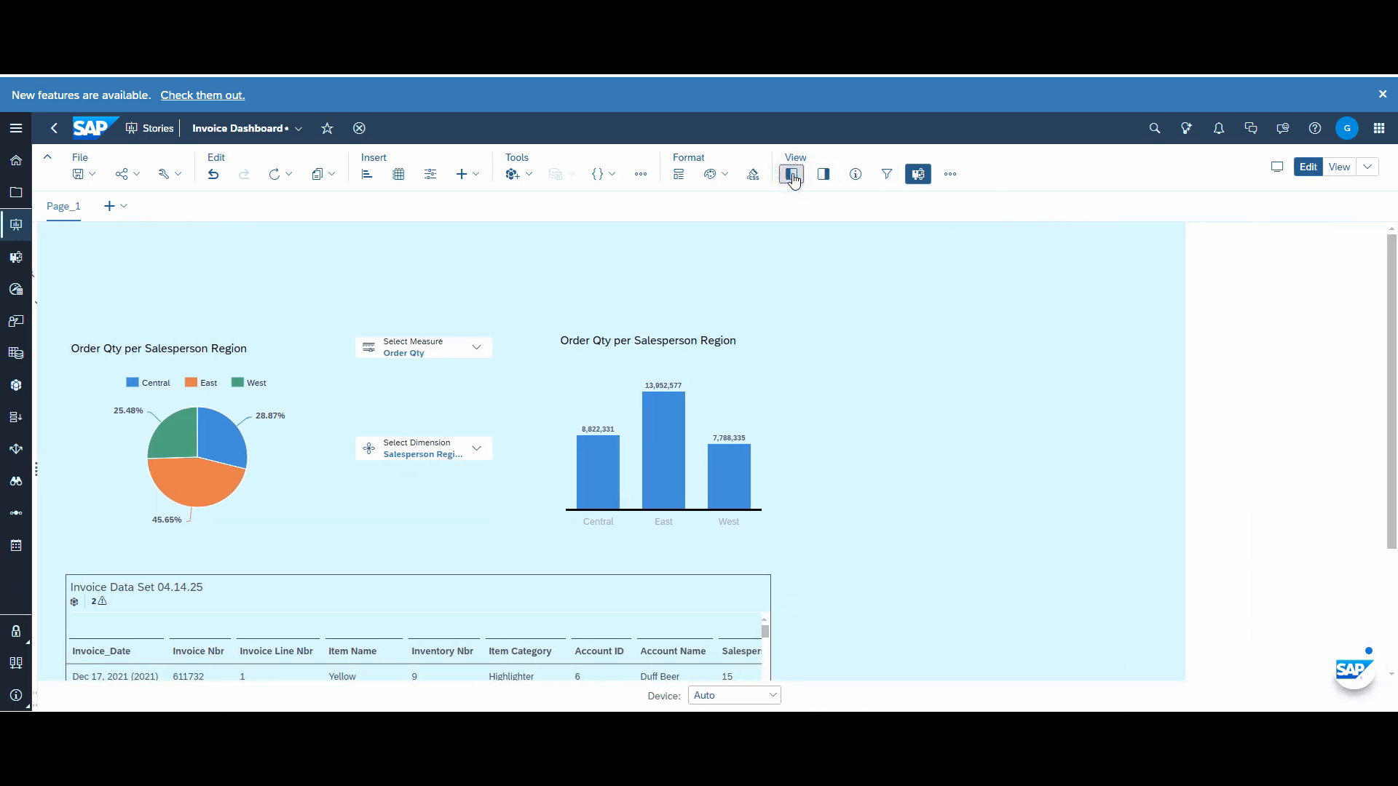
click(86, 177)
click(105, 197)
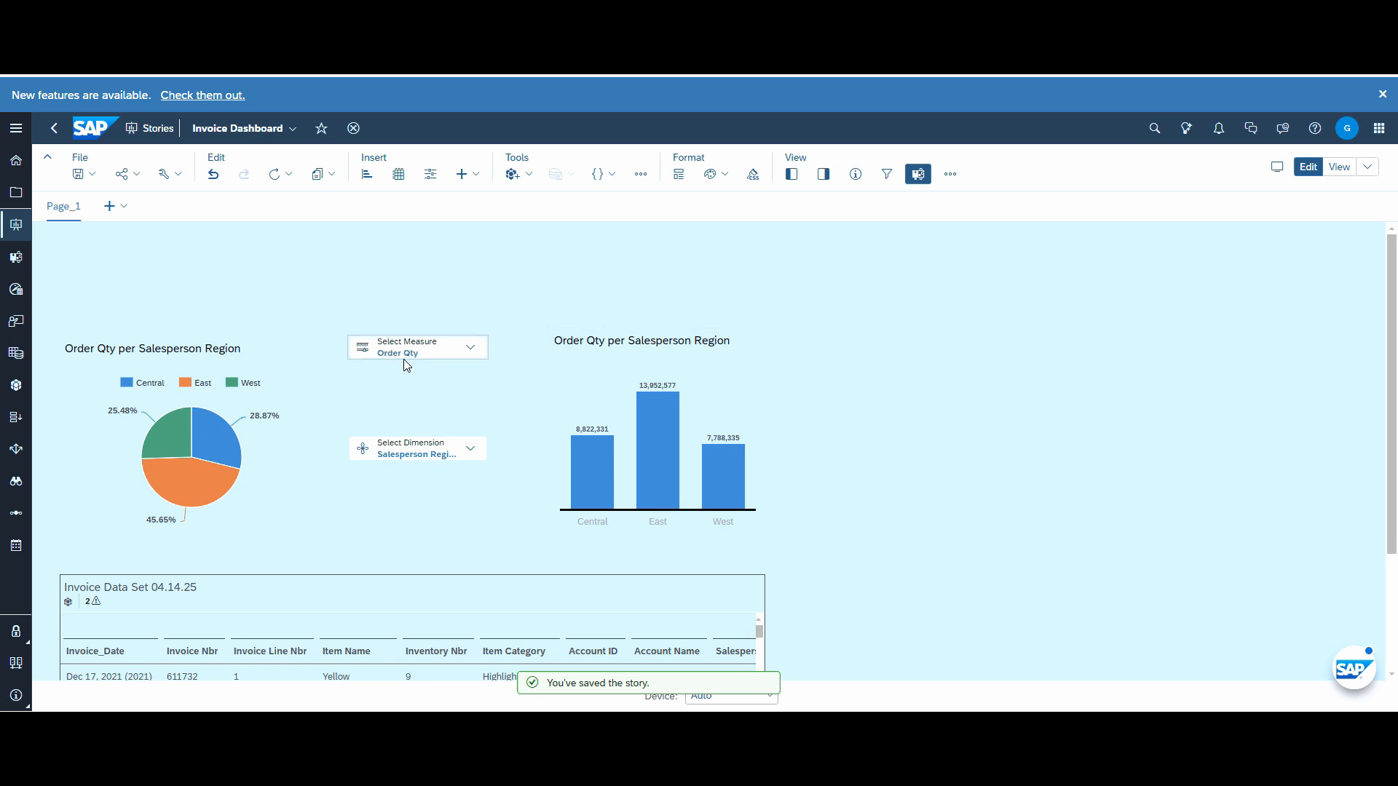
- Switch the Select Measure control between the two charts to Total Price
mouse_move(252, 421)
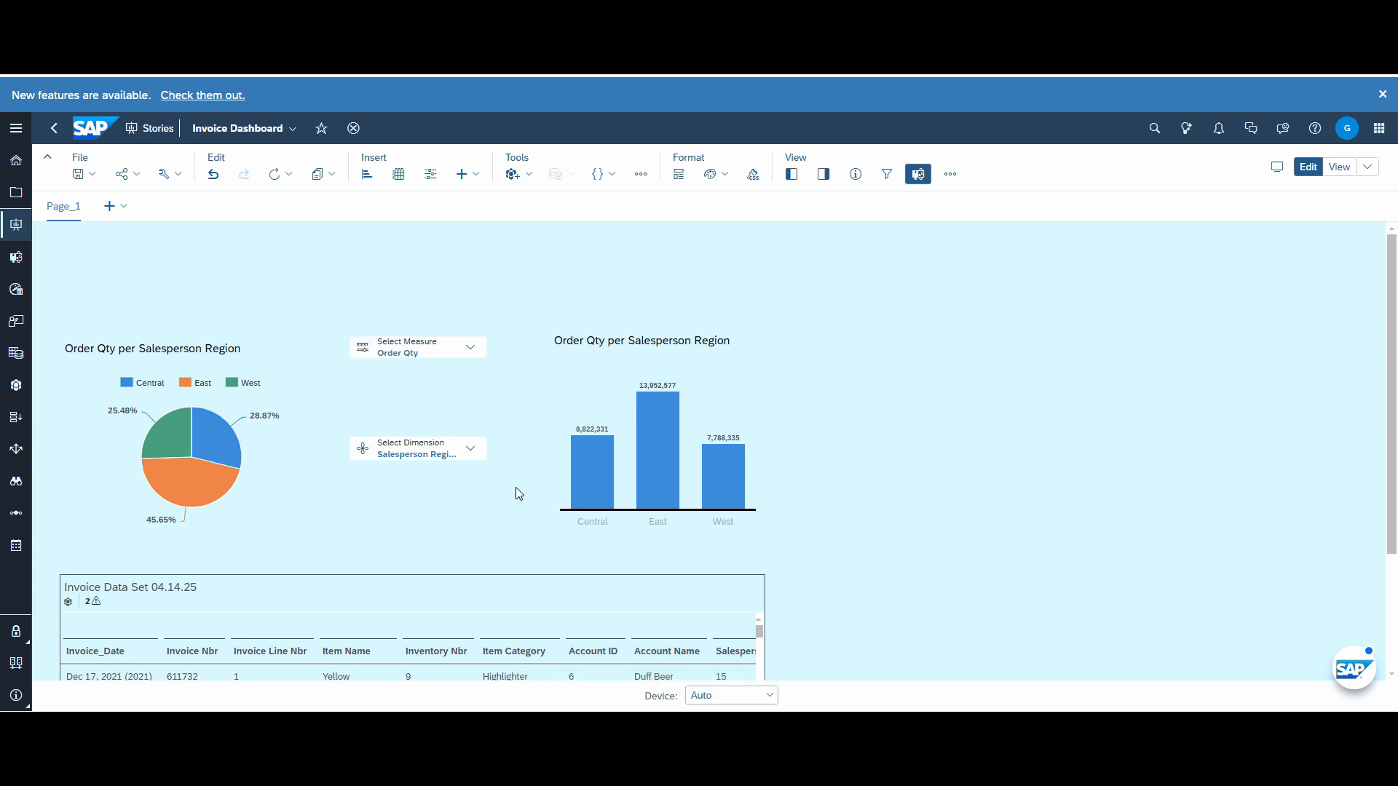
mouse_move(604, 488)
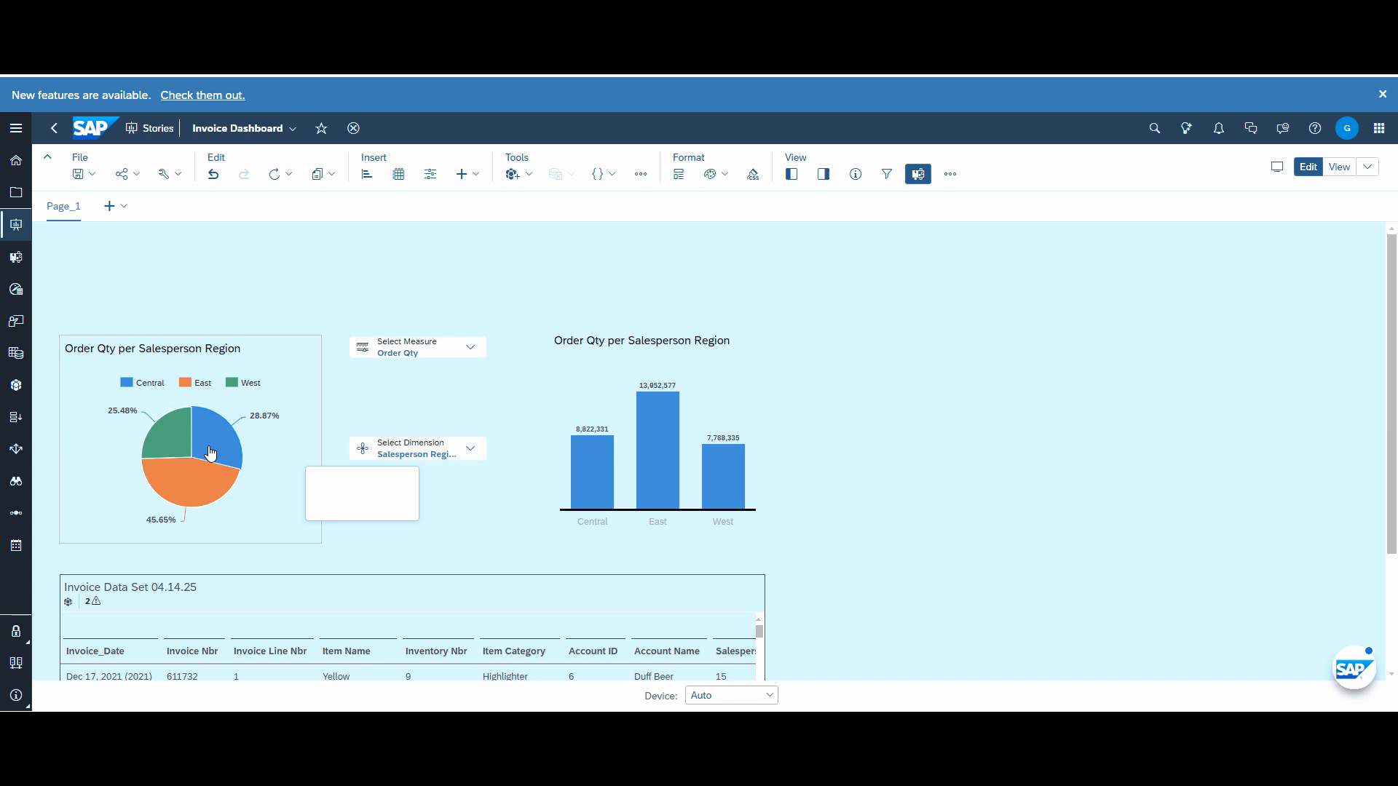
mouse_move(213, 448)
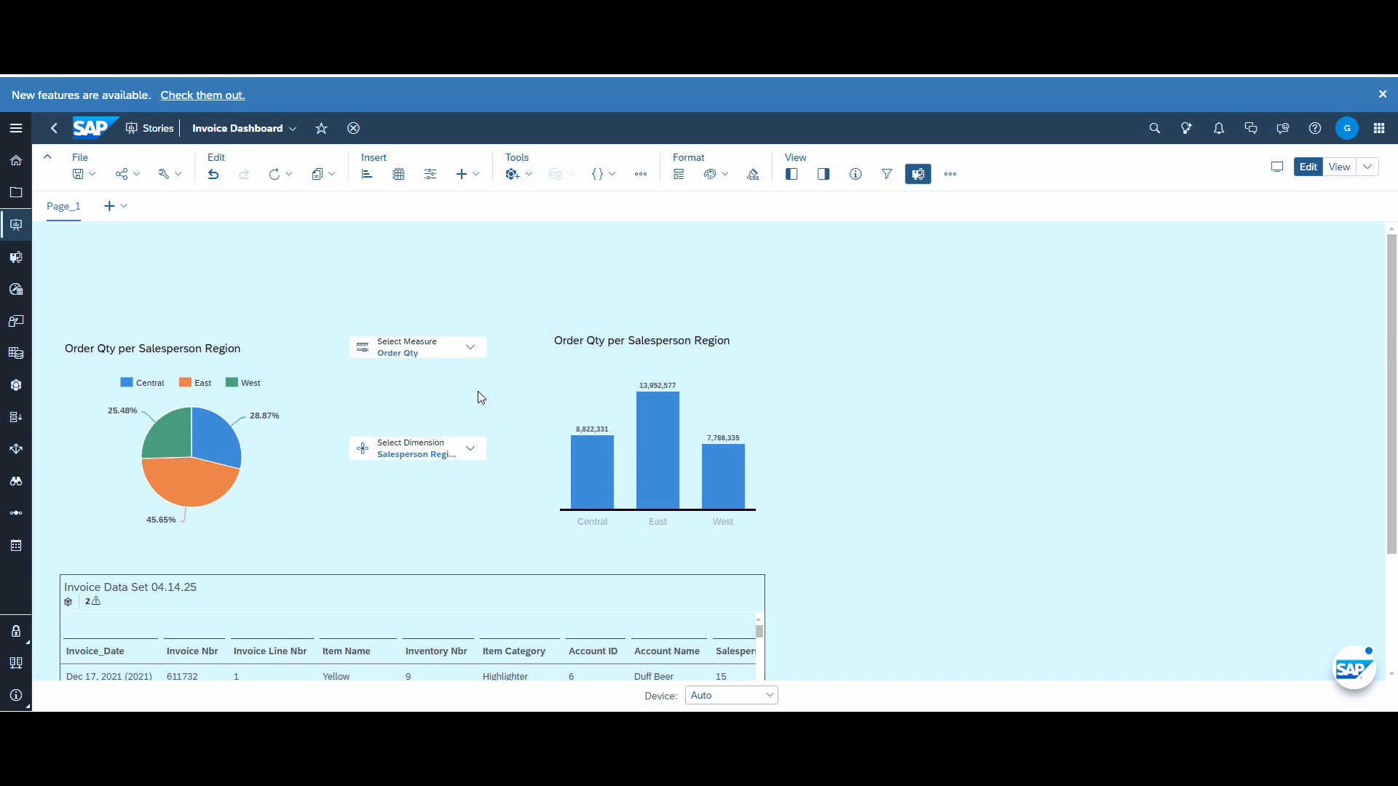
click(475, 353)
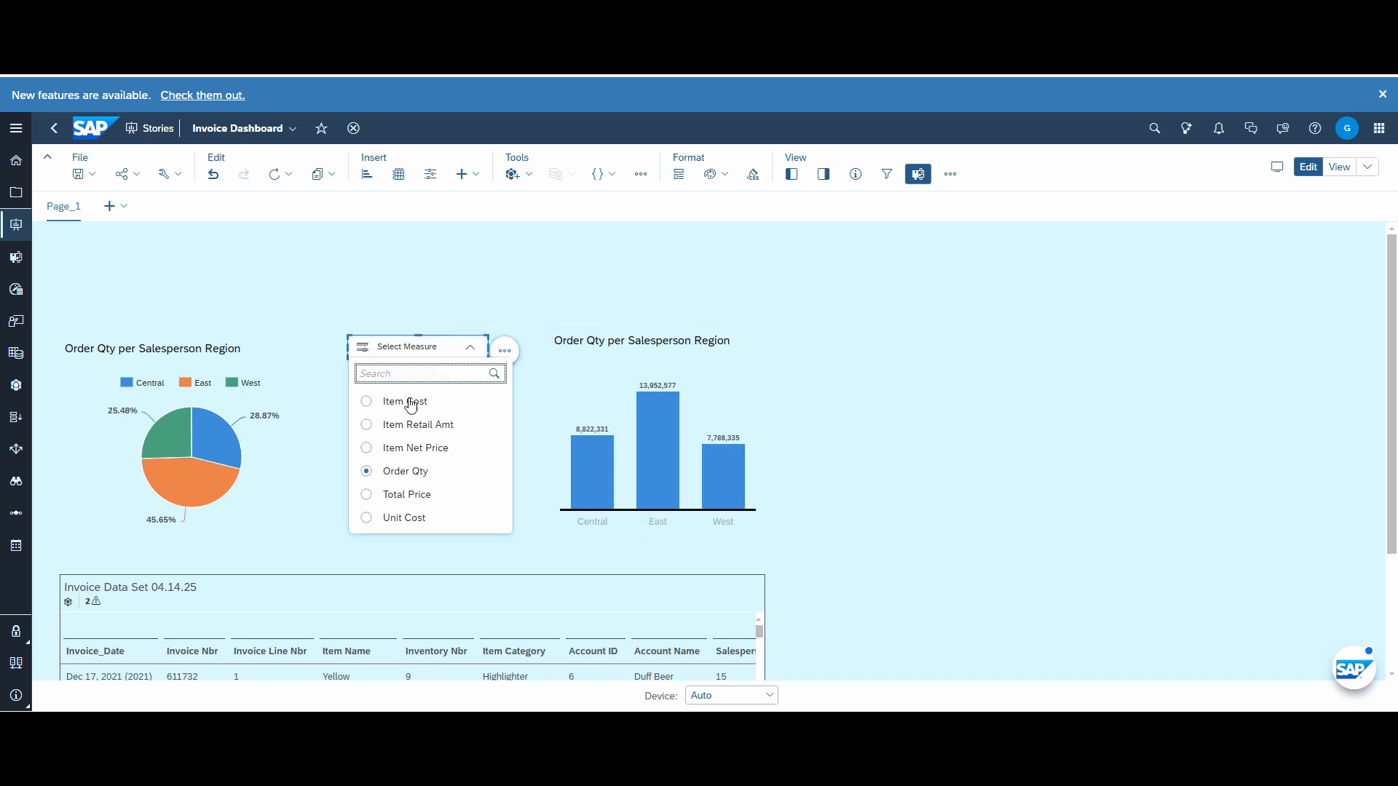
click(366, 495)
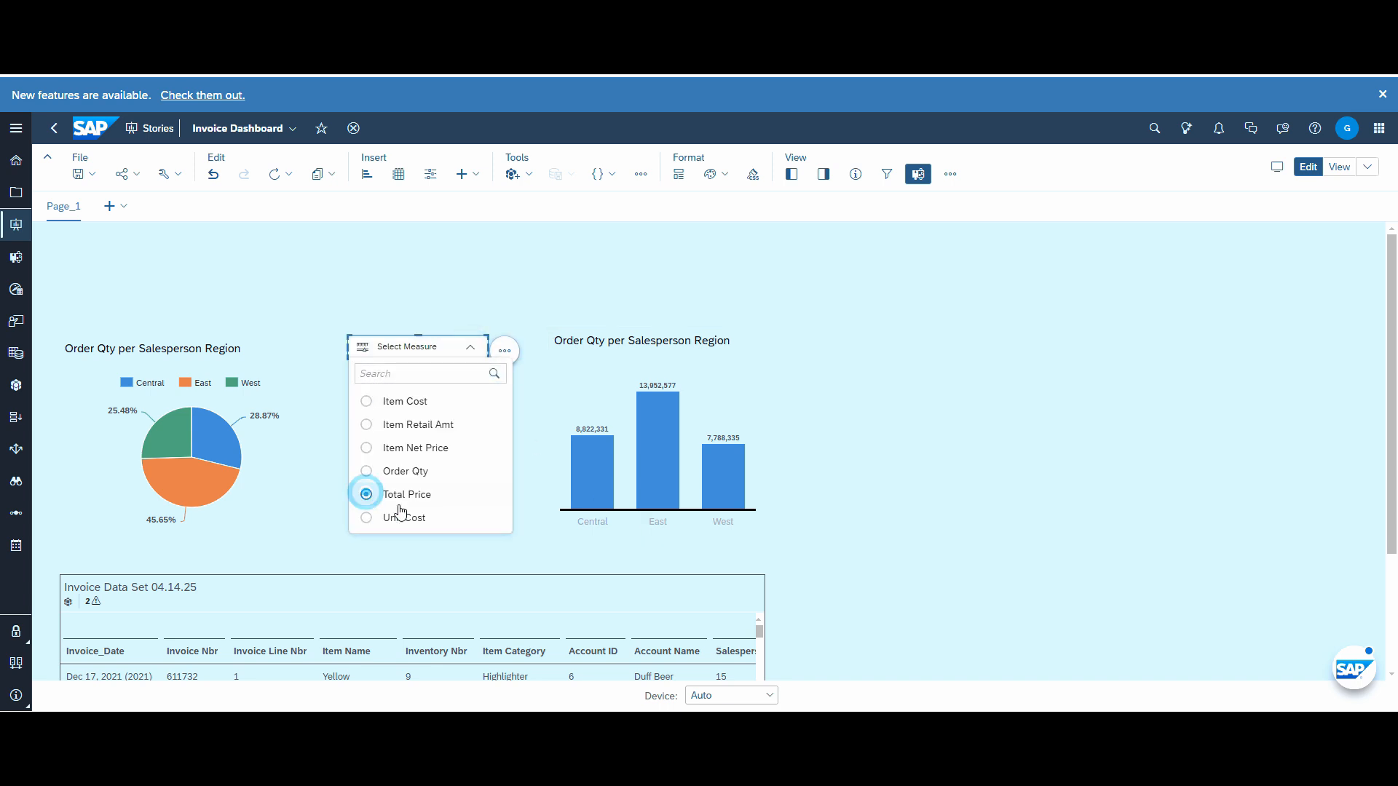
click(526, 270)
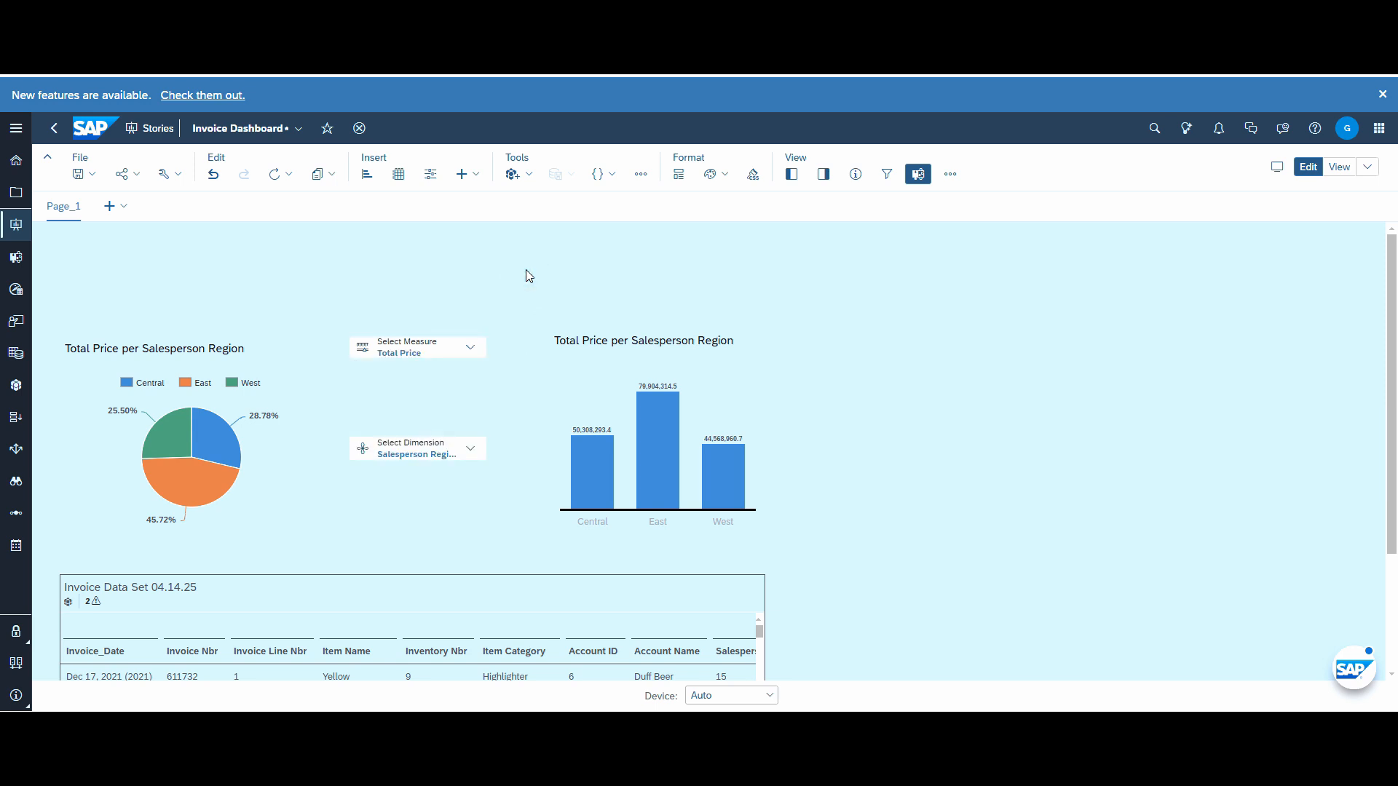
- Switch the Select Dimension control to Salesperson Name
click(477, 455)
click(470, 450)
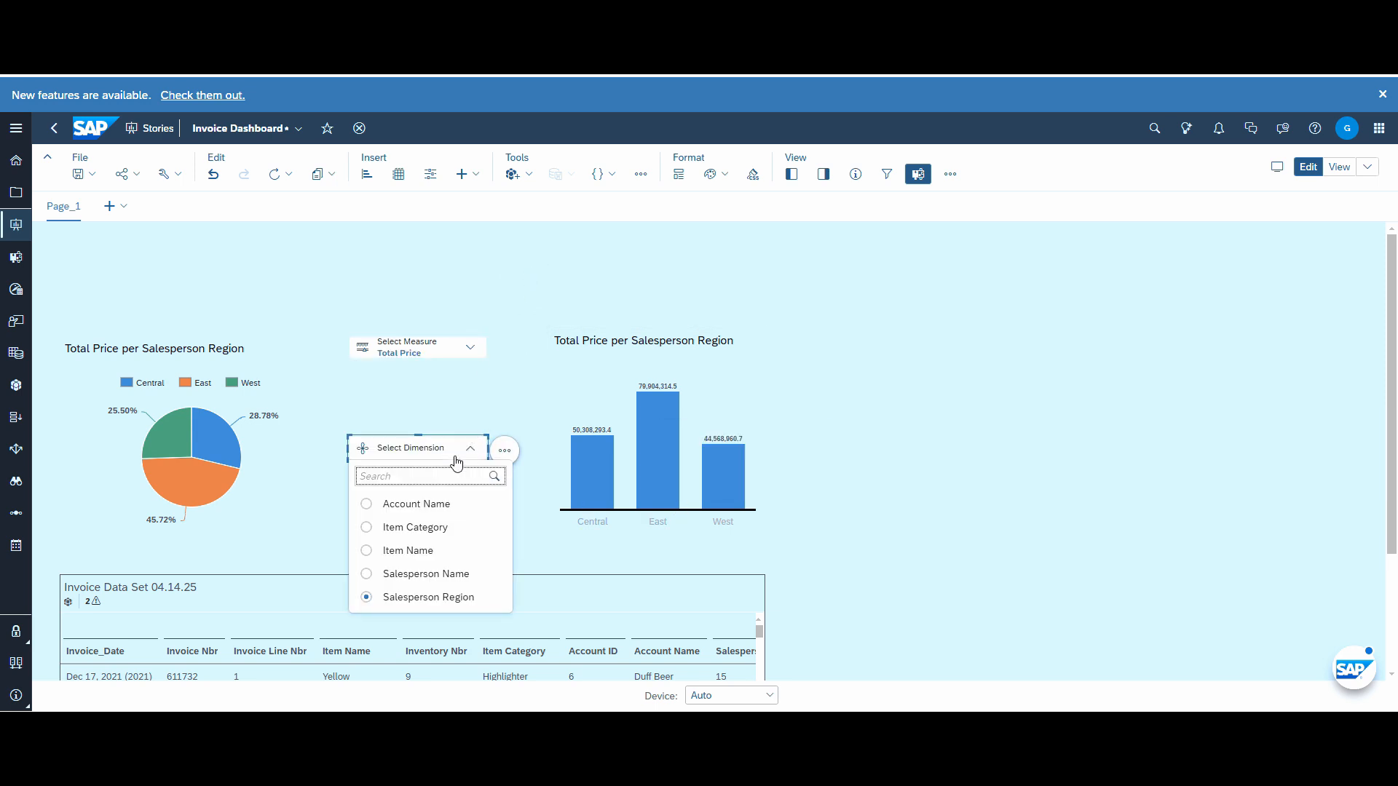
click(369, 577)
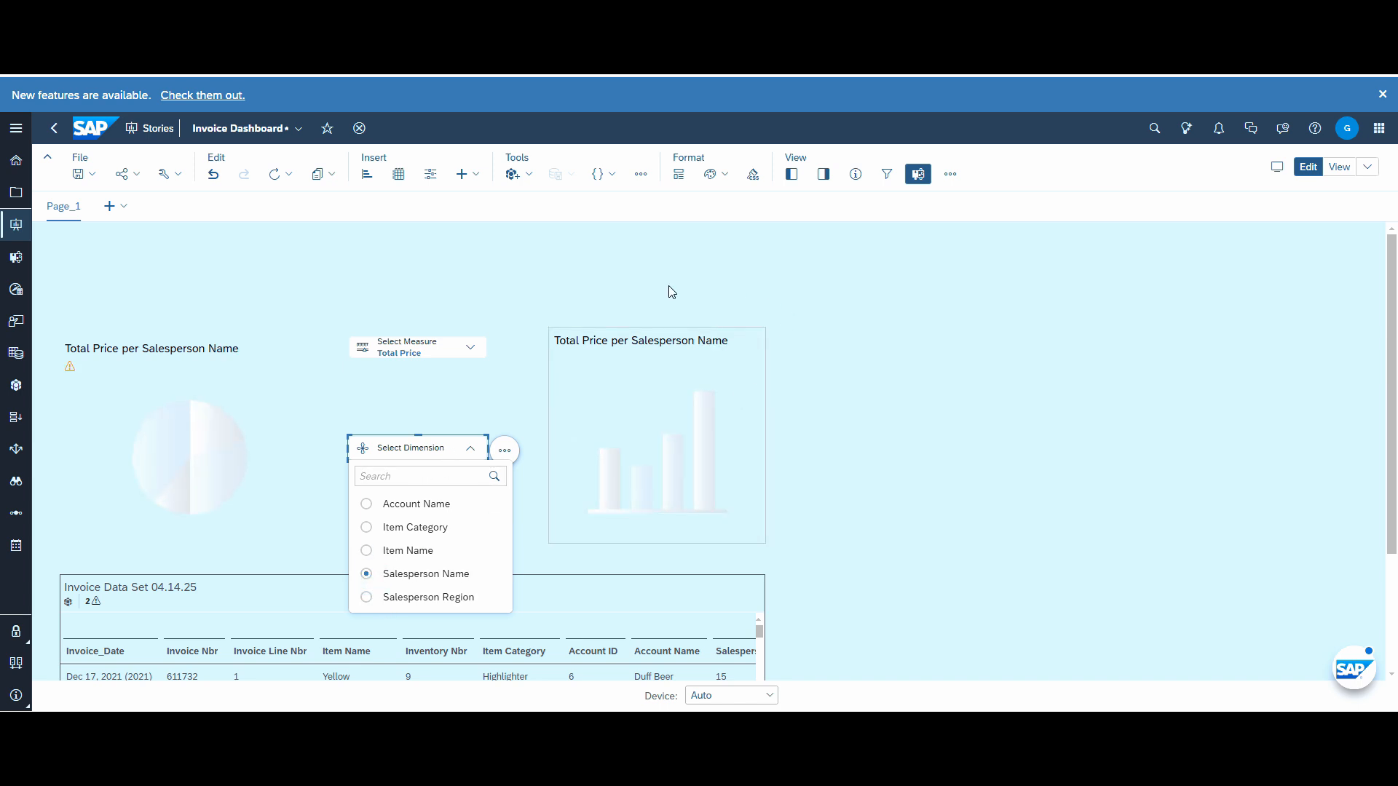
click(532, 271)
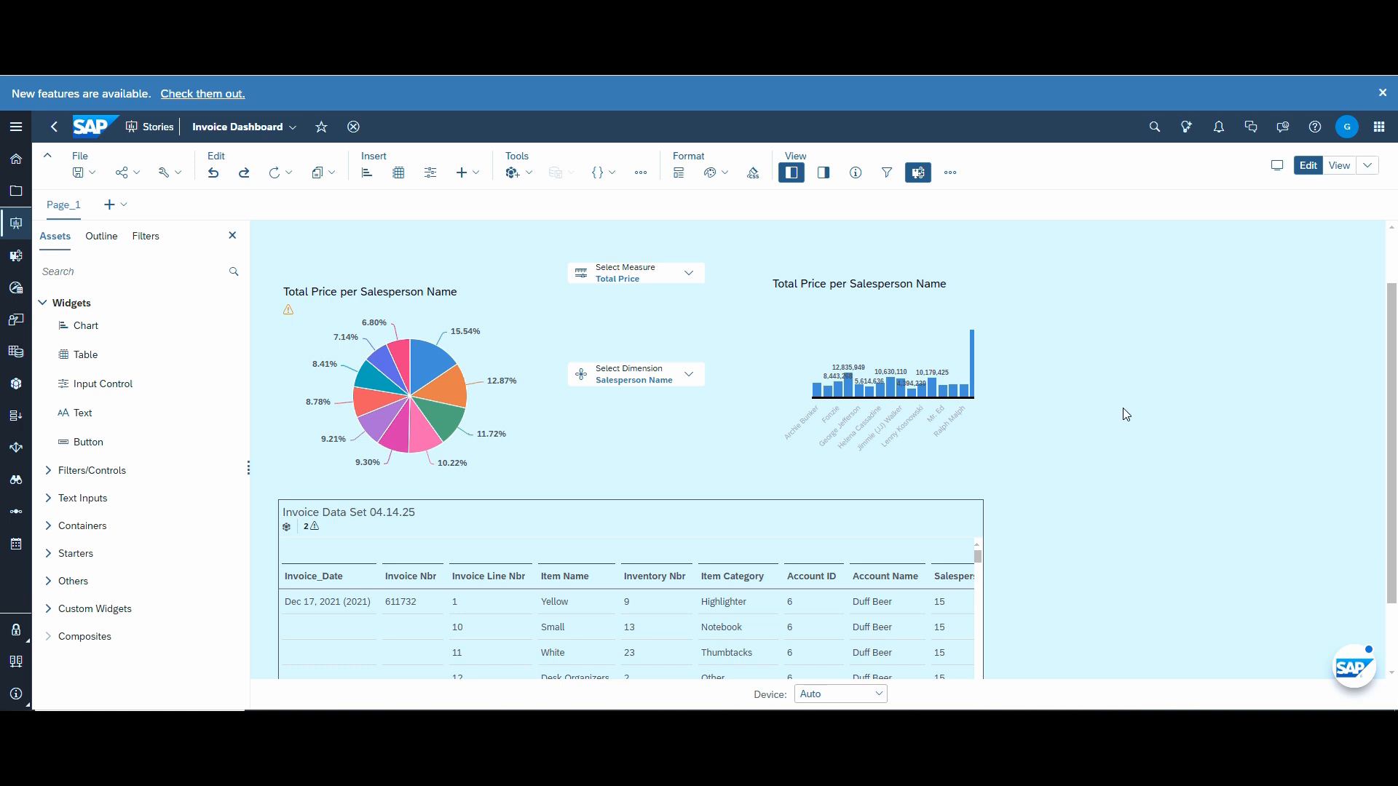
- Shift the invoice table further down the page by lowering its upper and lower edges, leaving free space beneath the charts
scroll(1127, 414, down, 2)
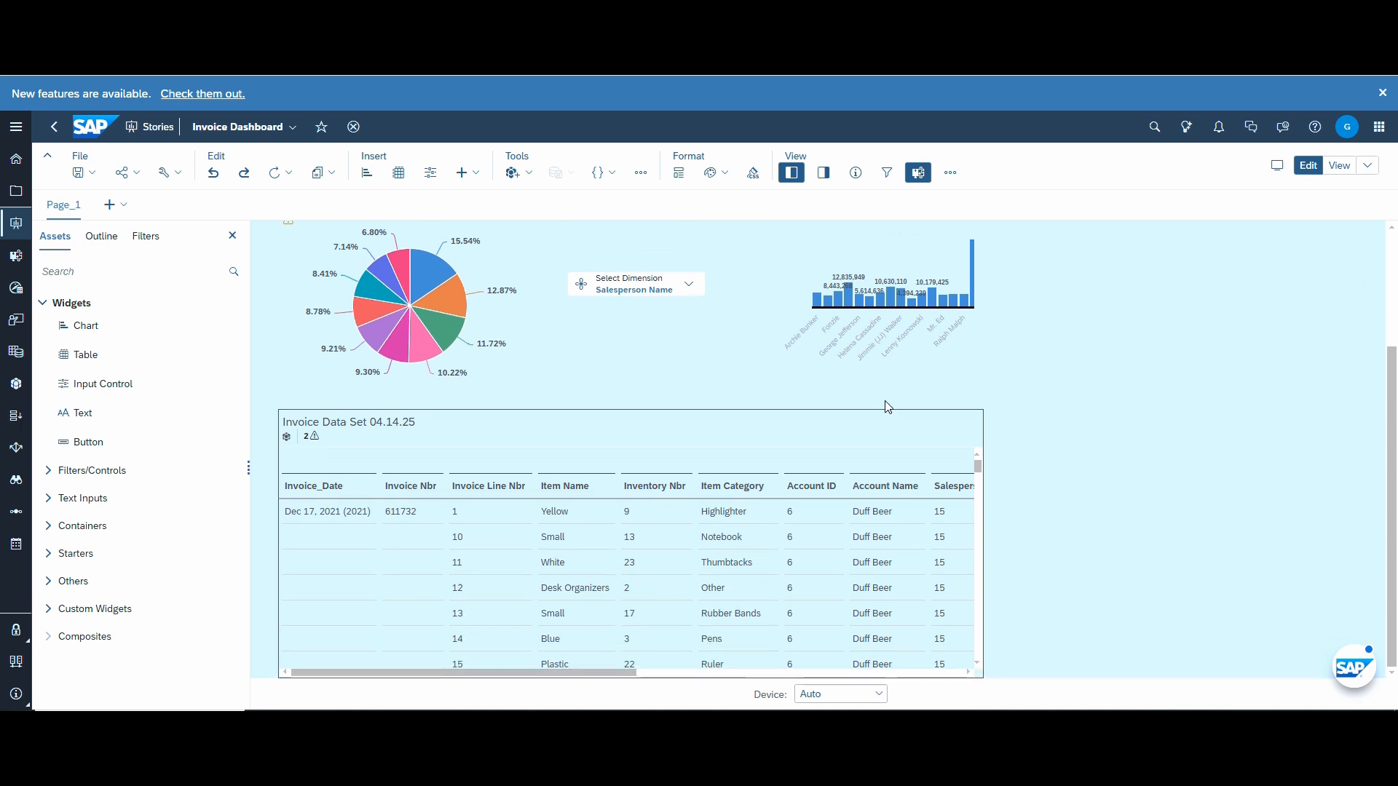
click(583, 417)
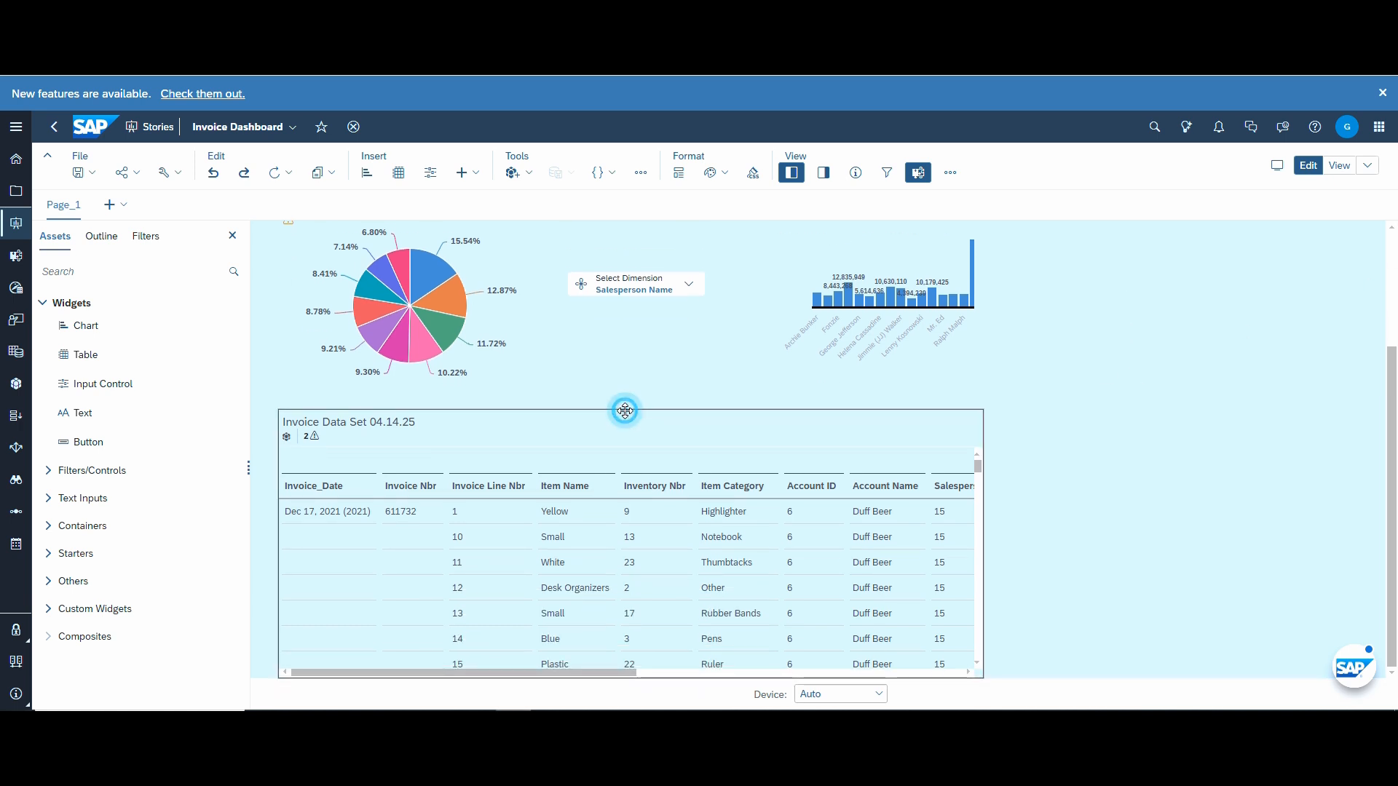
scroll(1174, 397, up, 2)
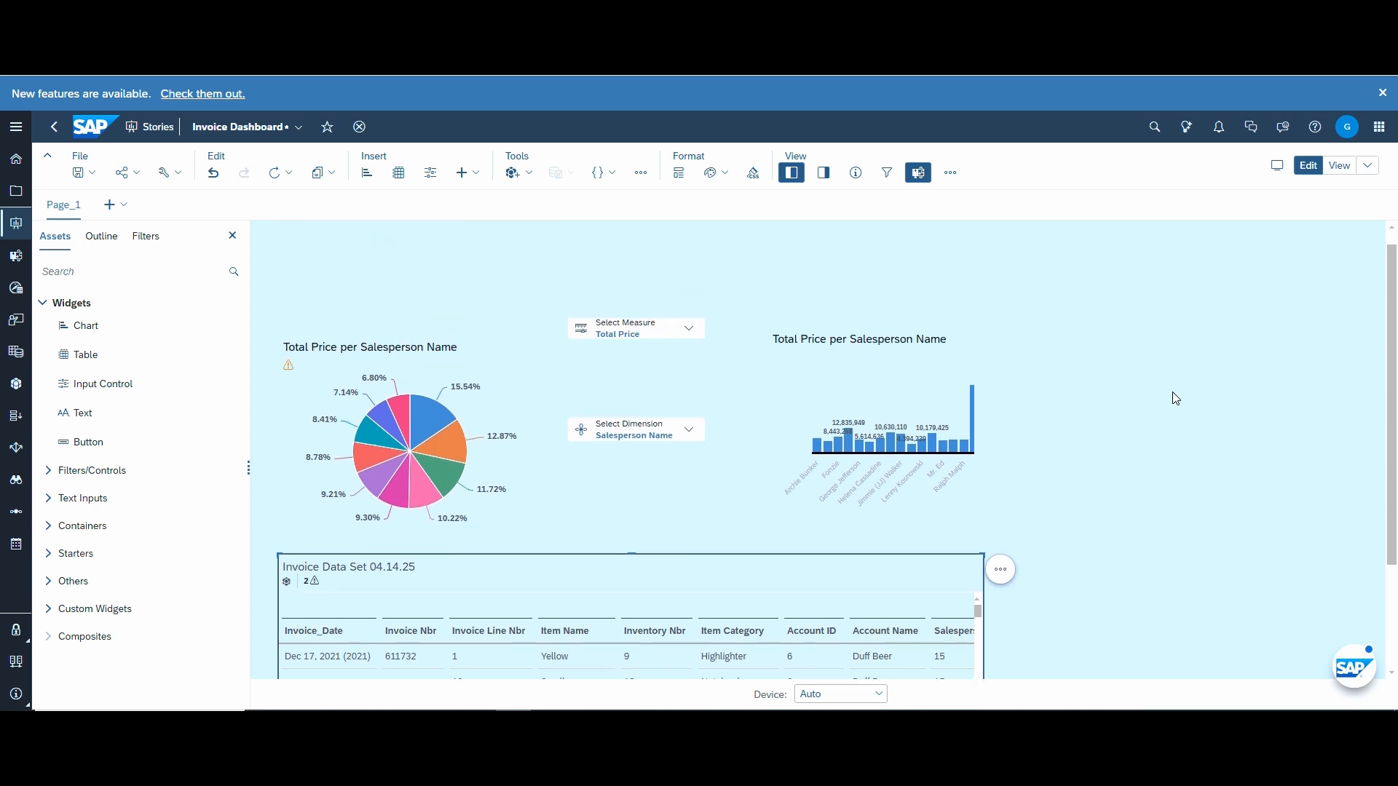
scroll(1174, 399, down, 2)
scroll(1150, 312, up, 4)
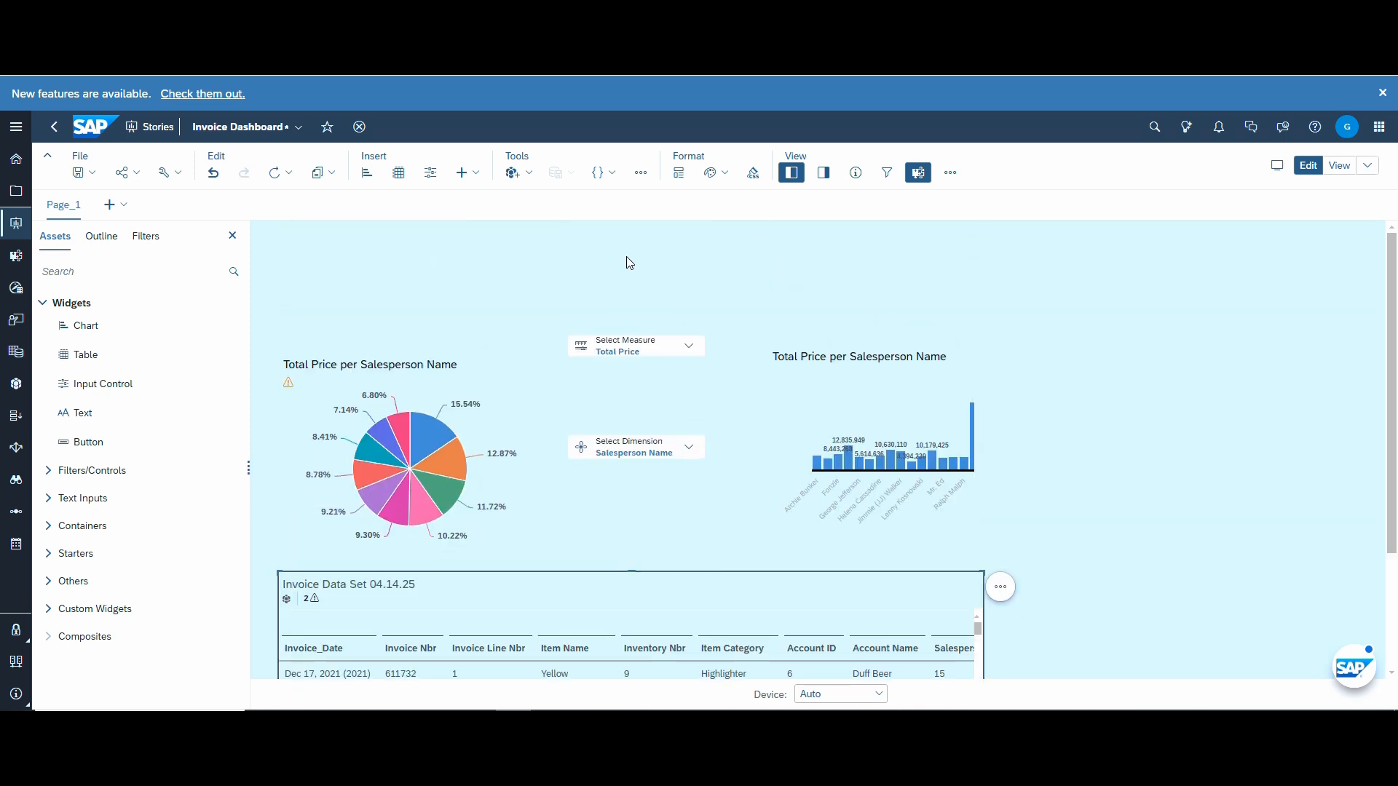
scroll(1129, 405, down, 4)
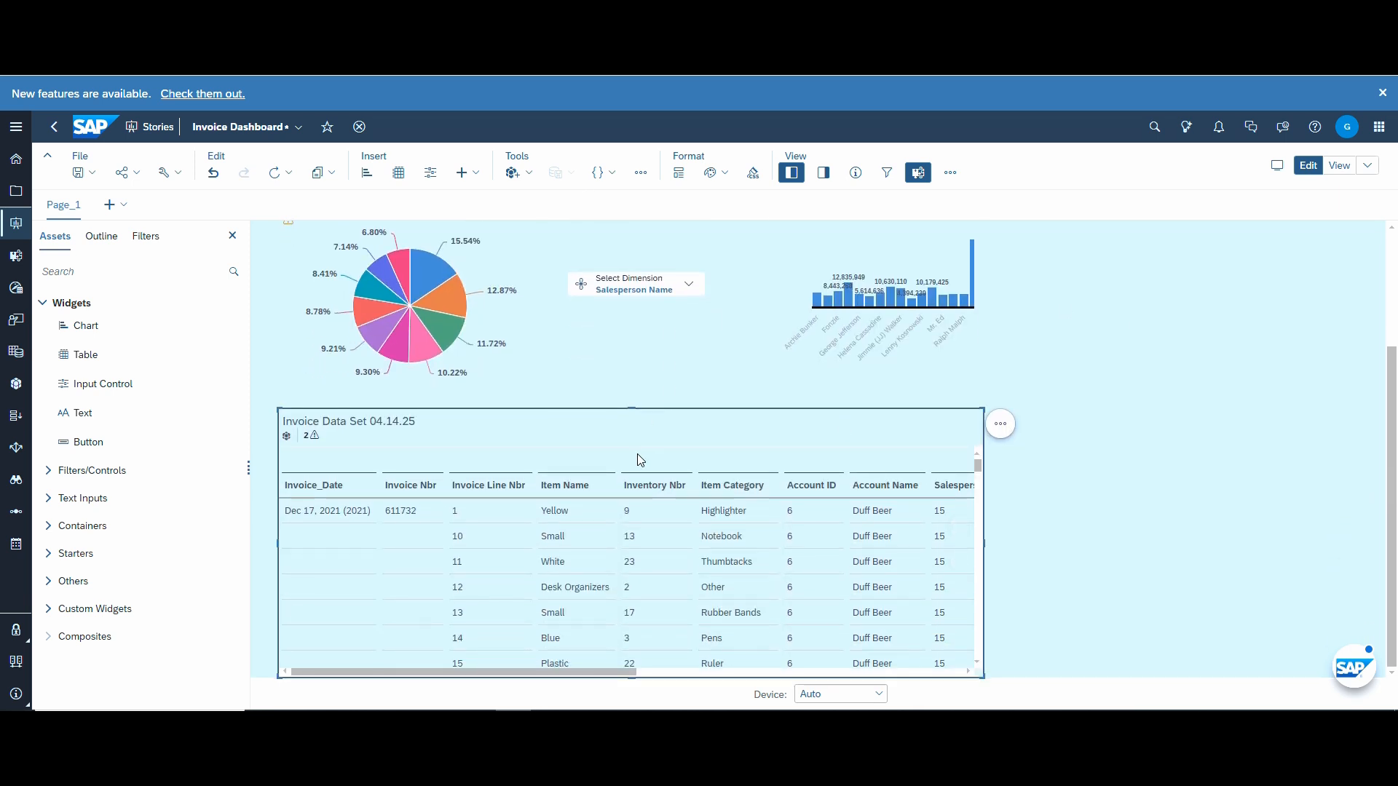
drag(632, 409, 634, 565)
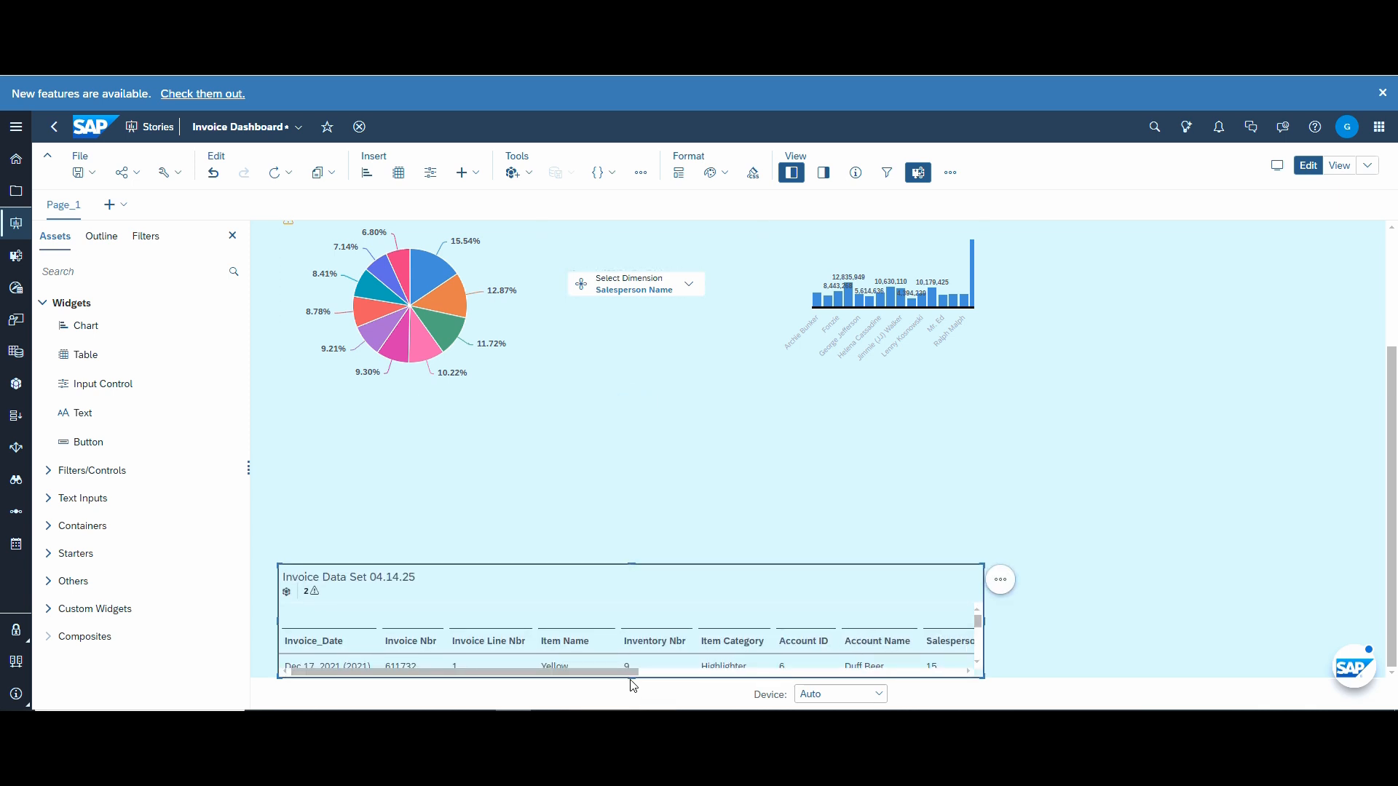
scroll(627, 668, down, 4)
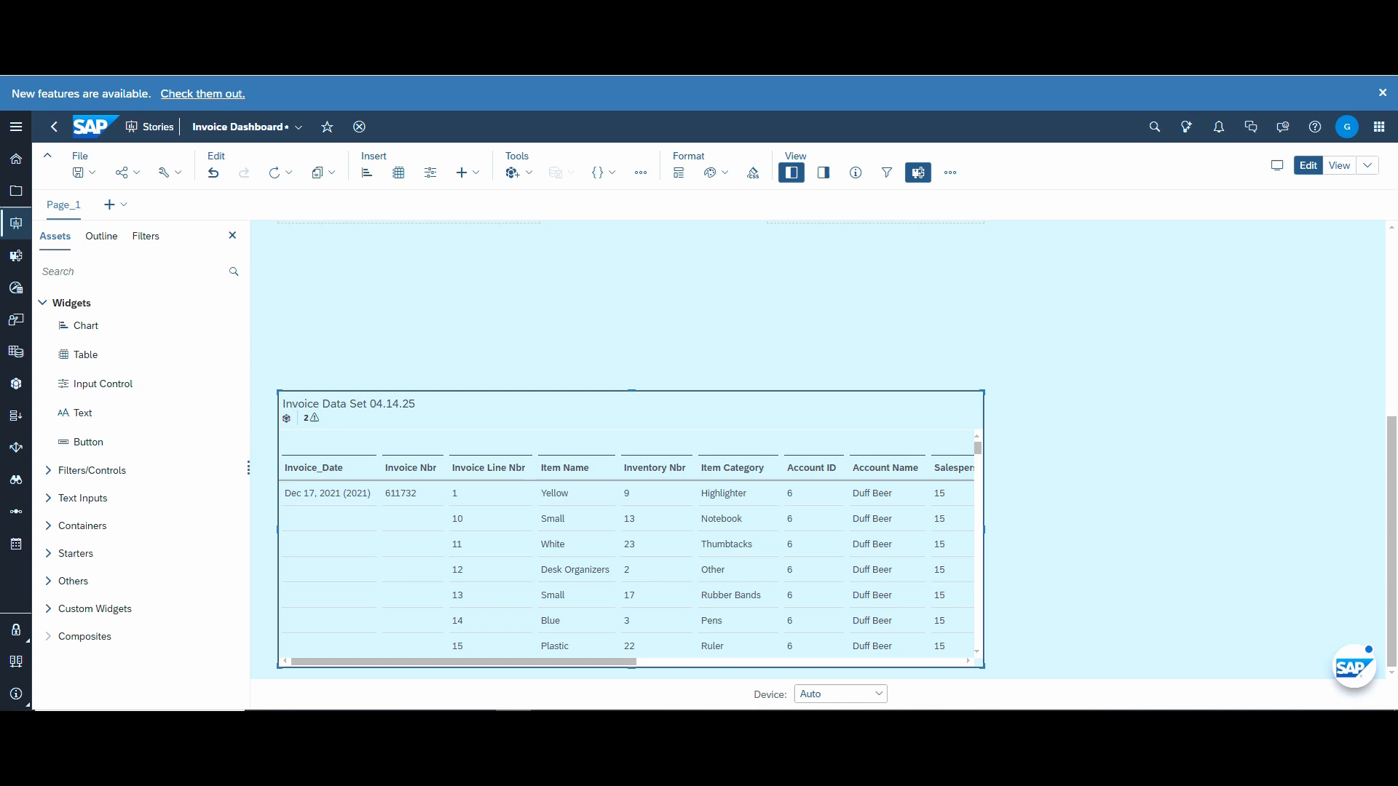
drag(632, 668, 632, 677)
scroll(1216, 378, up, 6)
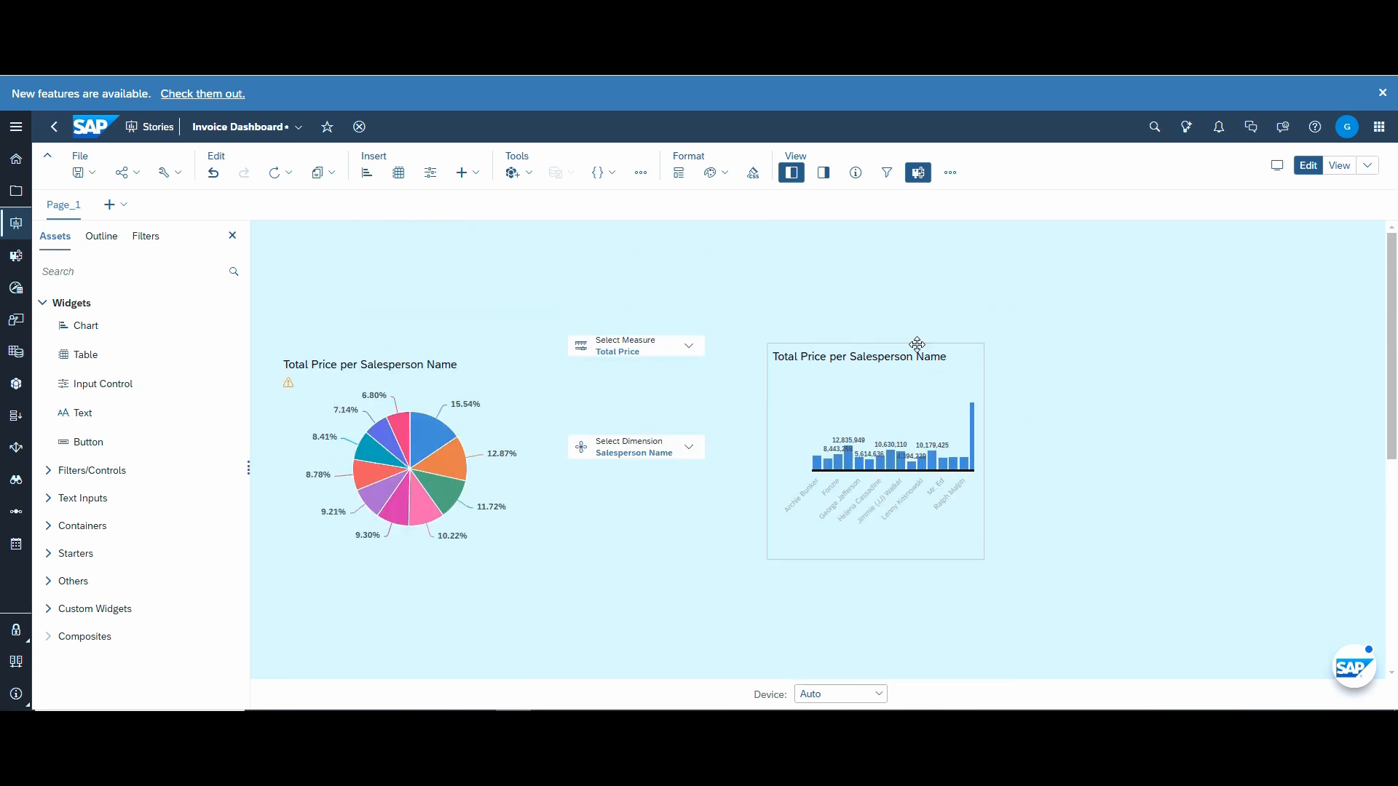
- Move the bar chart down into the free space just above the invoice table, keeping it flush with the table's far edge
drag(841, 342, 839, 436)
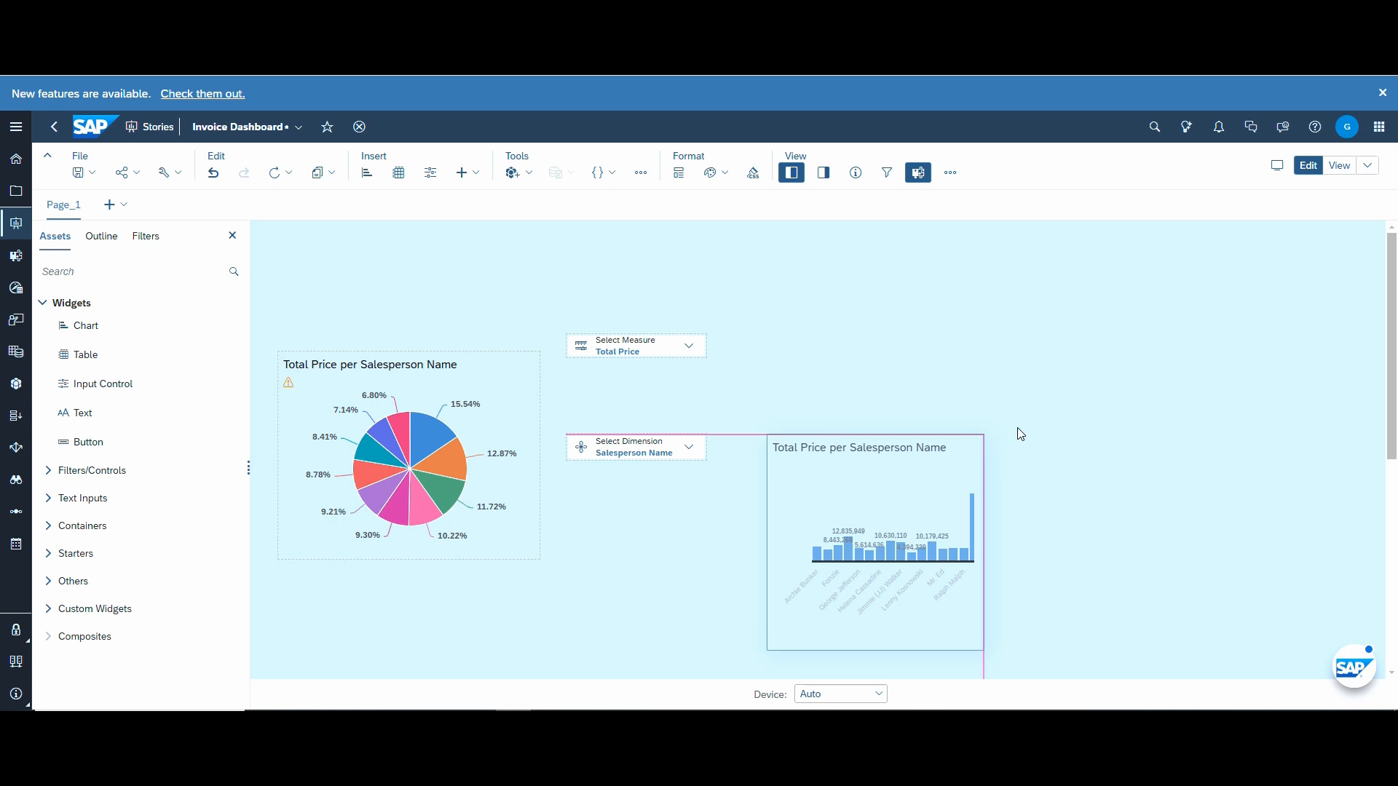
scroll(1063, 434, down, 3)
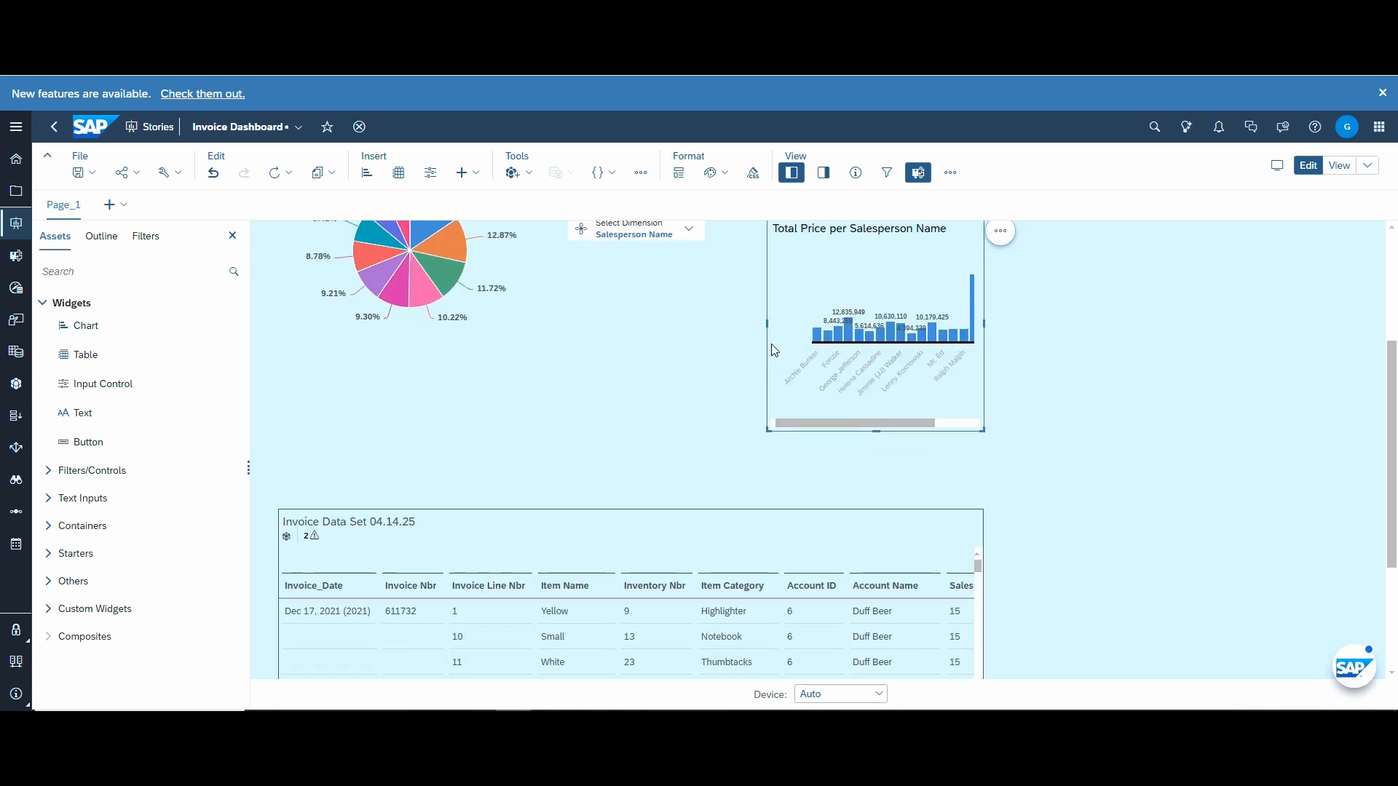
drag(770, 343, 766, 386)
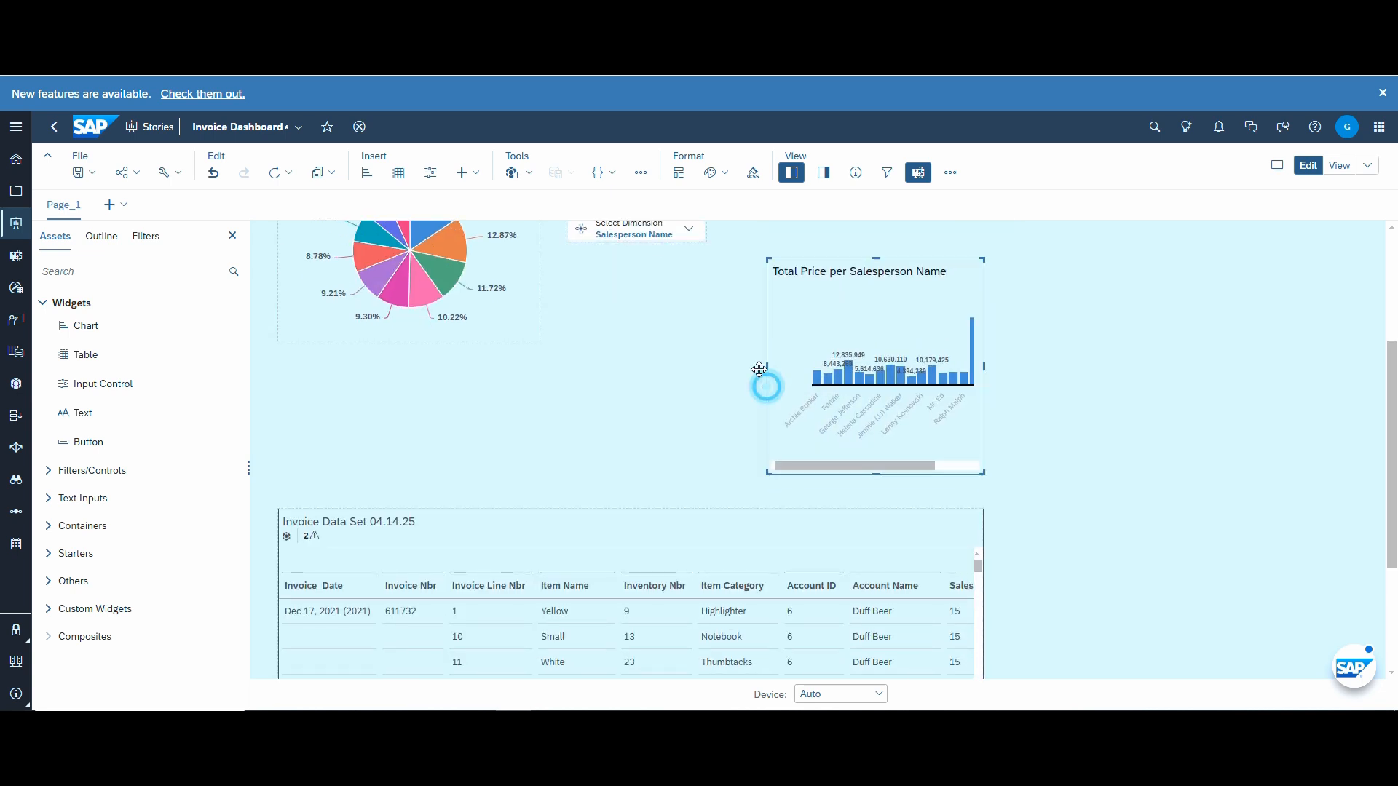
- Move the pie chart down just above the invoice table, with the Select Measure control stacked above Select Dimension between the charts
drag(640, 233, 659, 394)
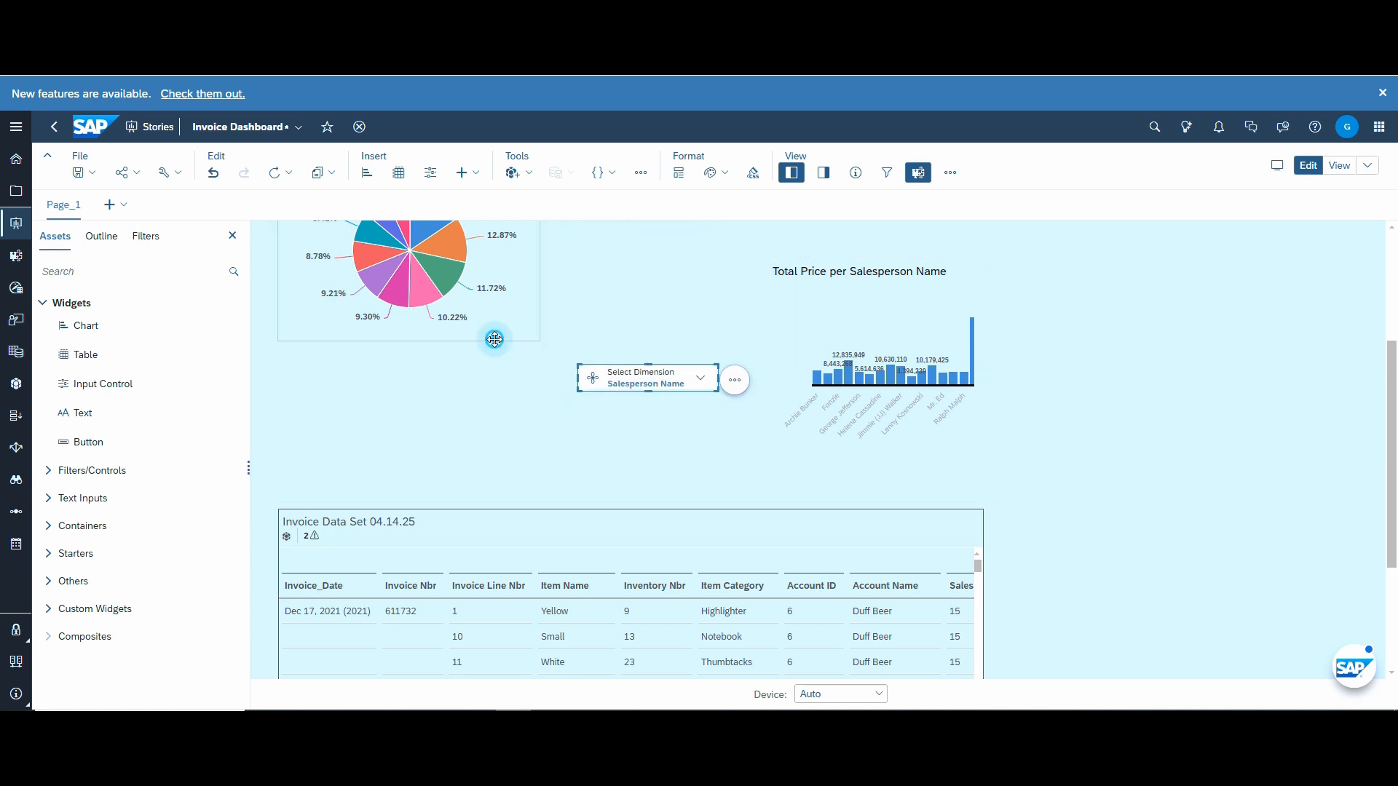
drag(494, 340, 484, 477)
scroll(632, 325, up, 2)
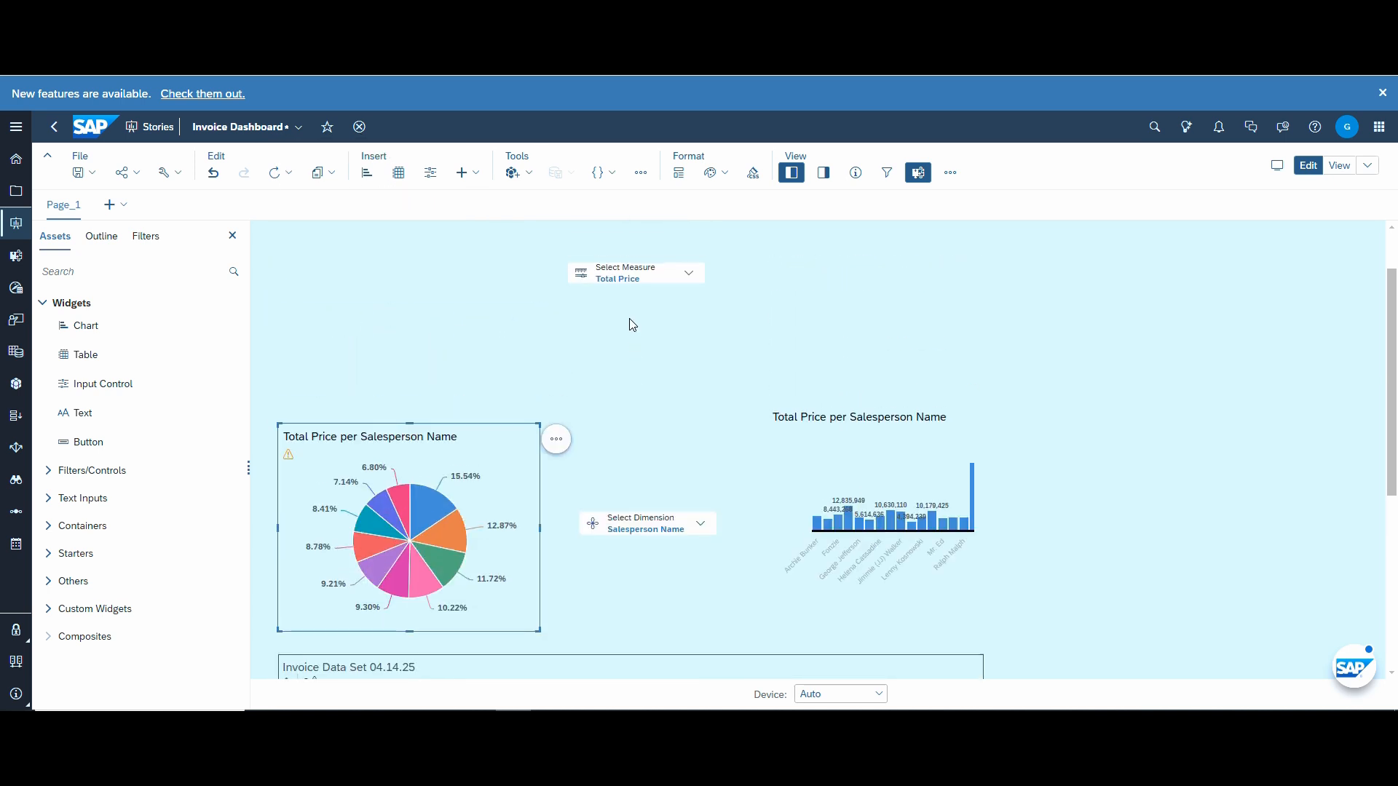
drag(631, 280, 643, 475)
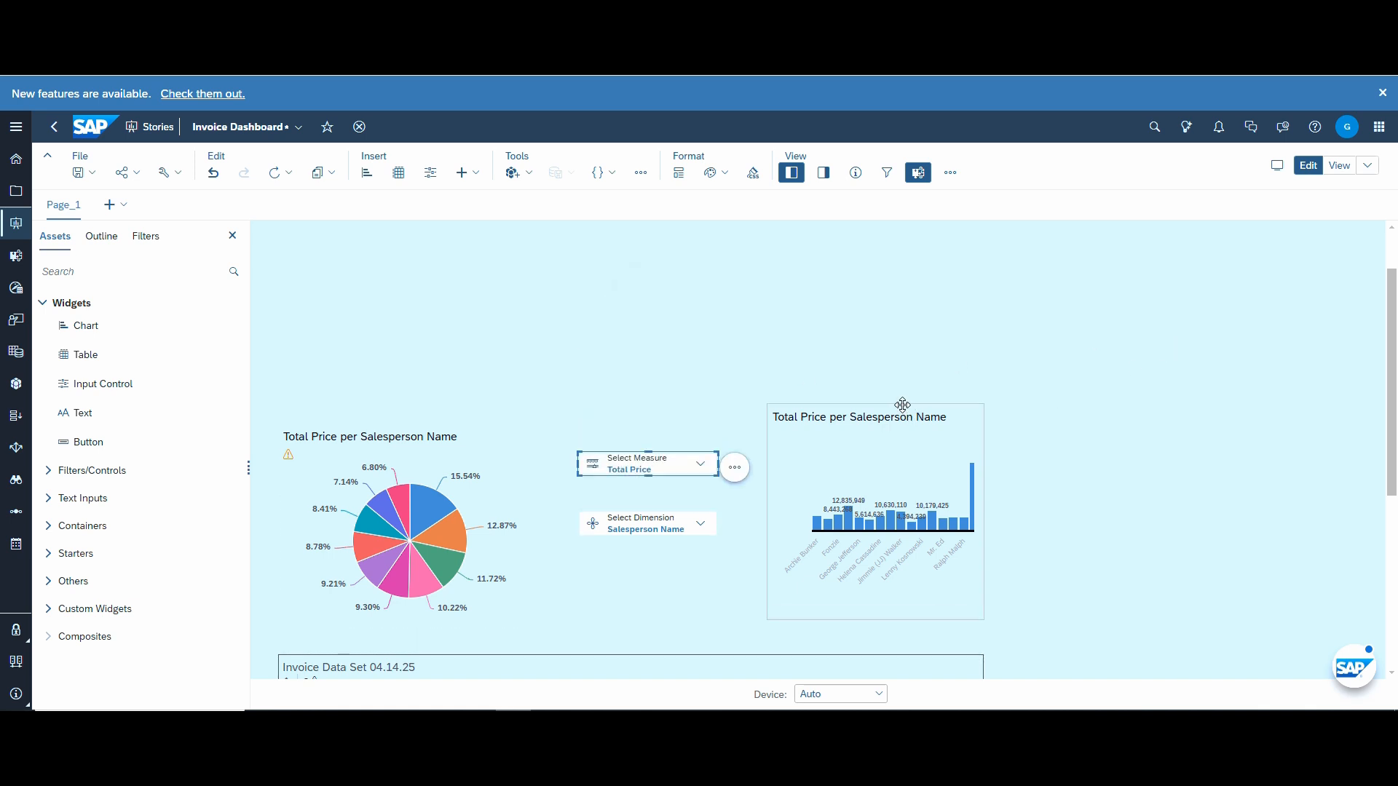
- Lower the bar chart slightly so its top lines up with the pie chart, and save the story
drag(903, 405, 905, 425)
click(1071, 319)
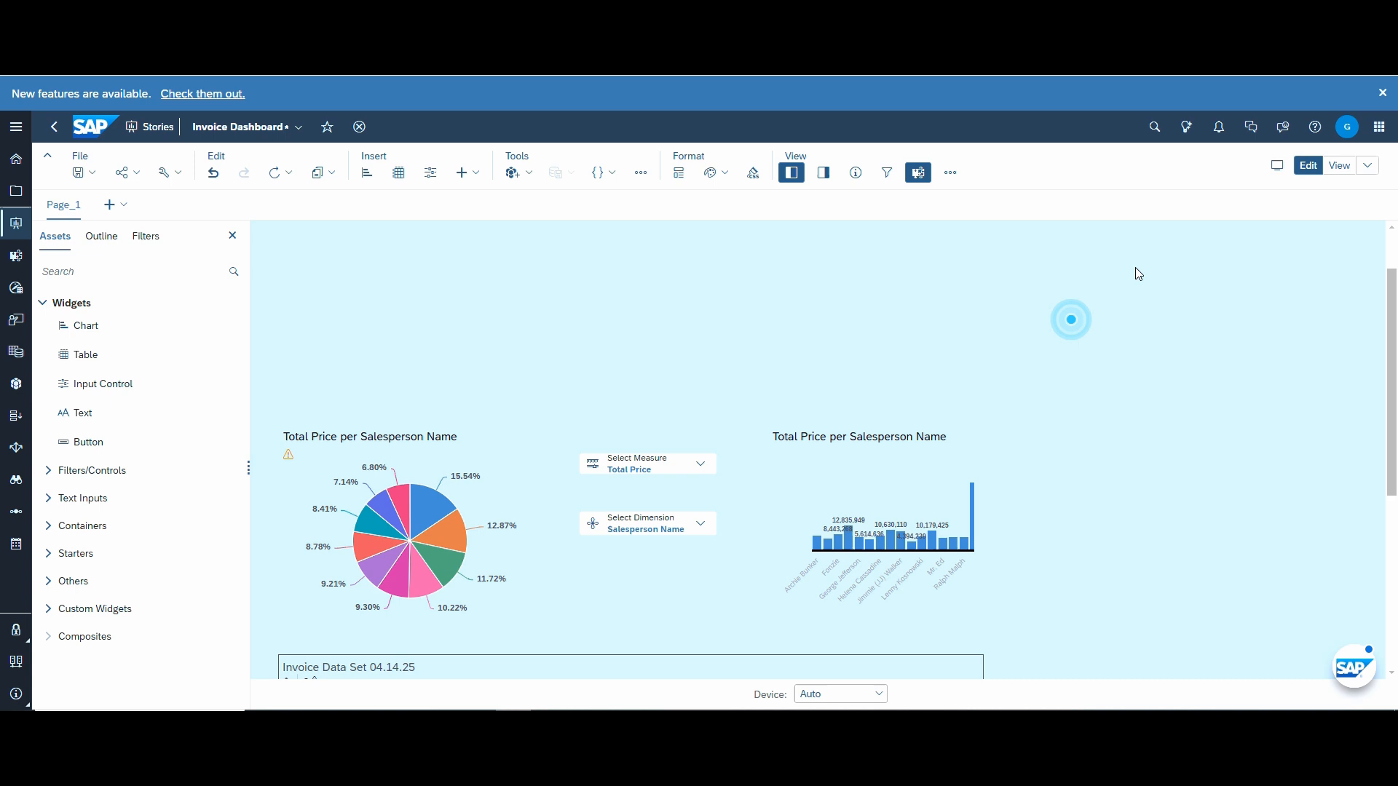
click(84, 173)
click(103, 202)
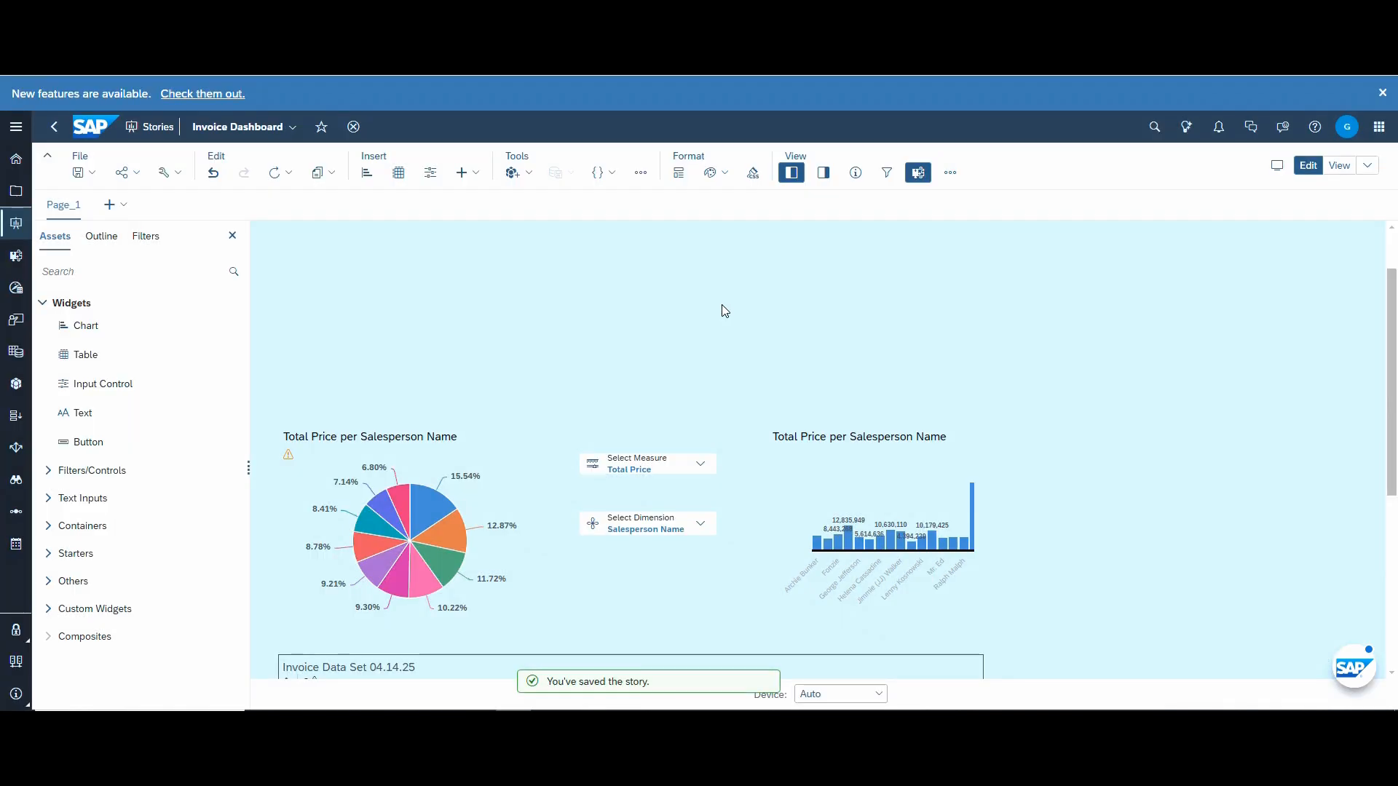
- Add an input control above the charts that filters Invoice_Date by a fixed range from Dec 2021 to Sep 2024
drag(146, 384, 341, 266)
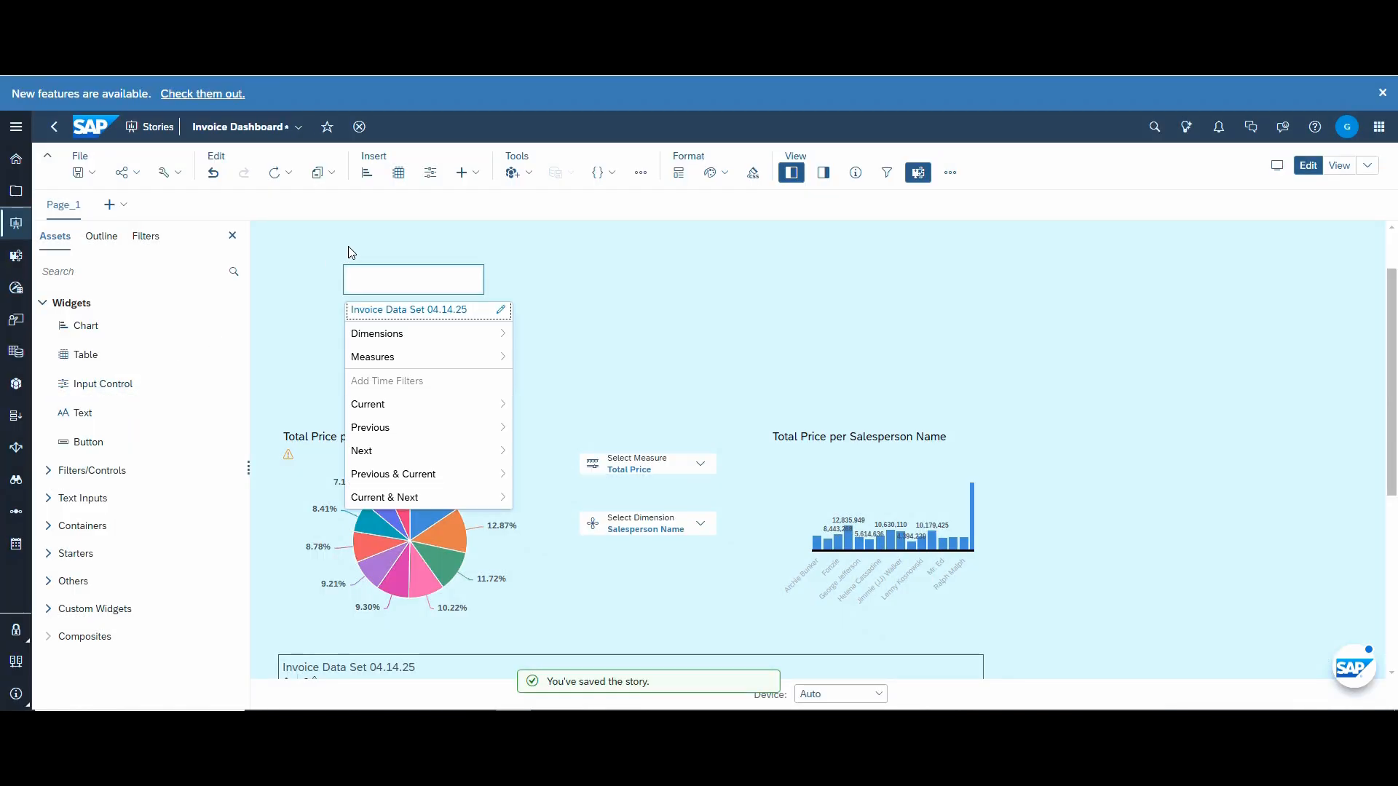
click(423, 357)
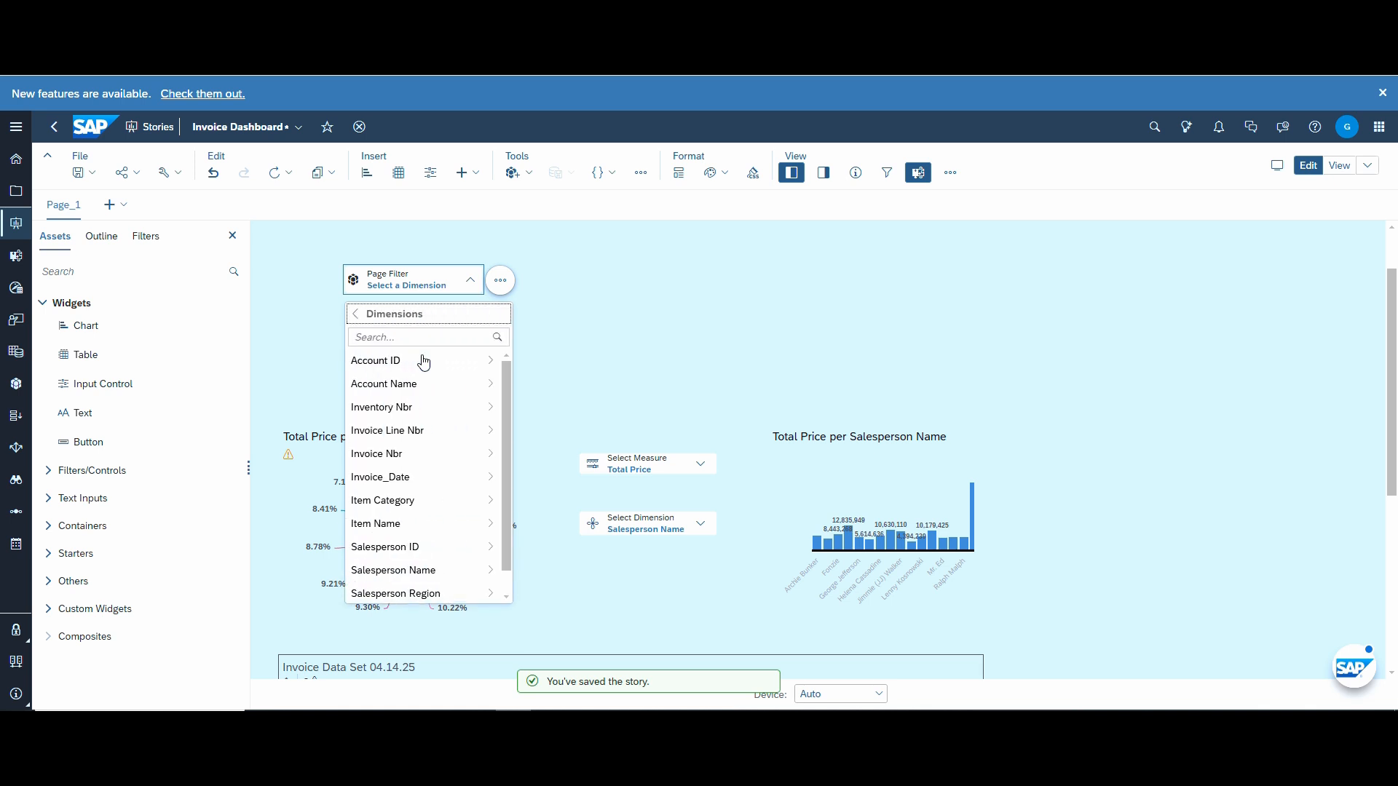
scroll(440, 426, down, 1)
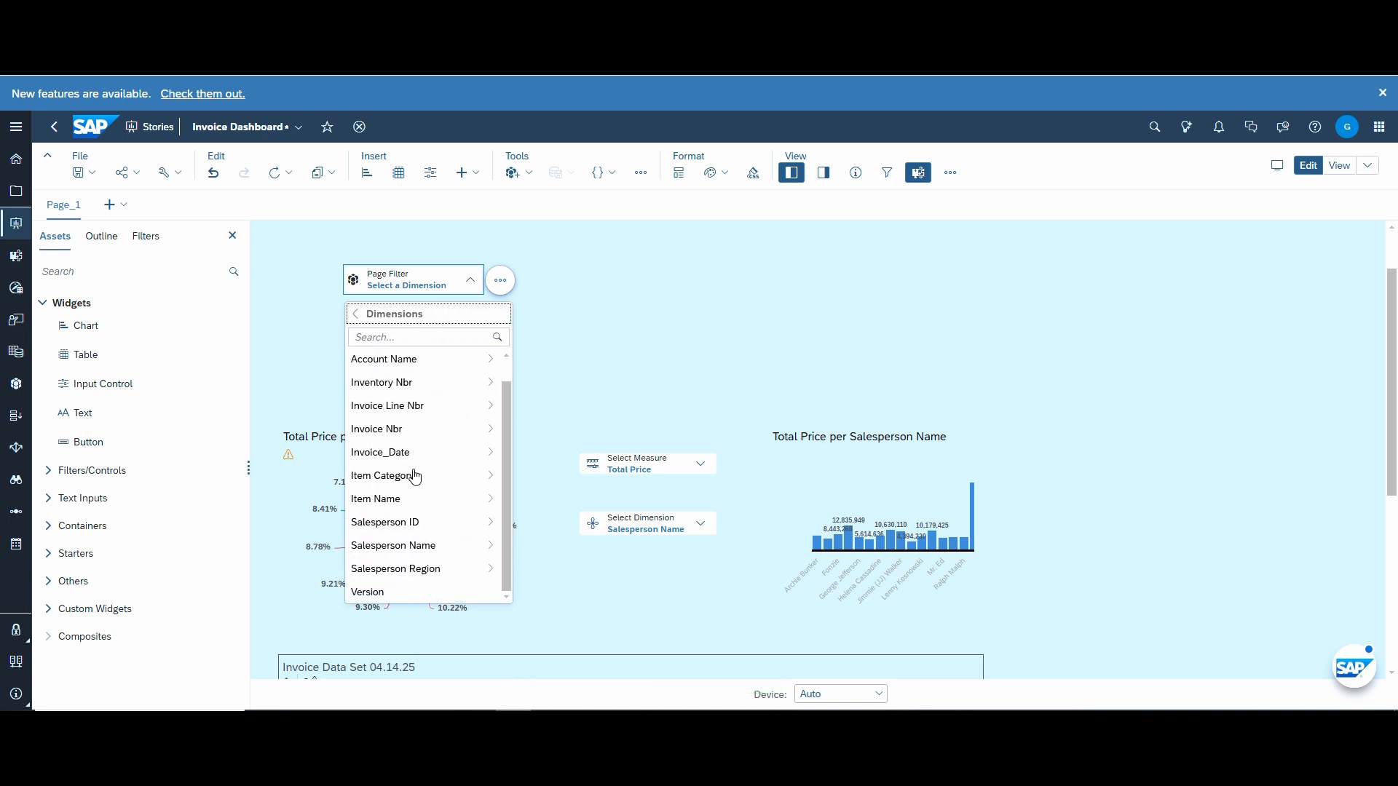
click(396, 461)
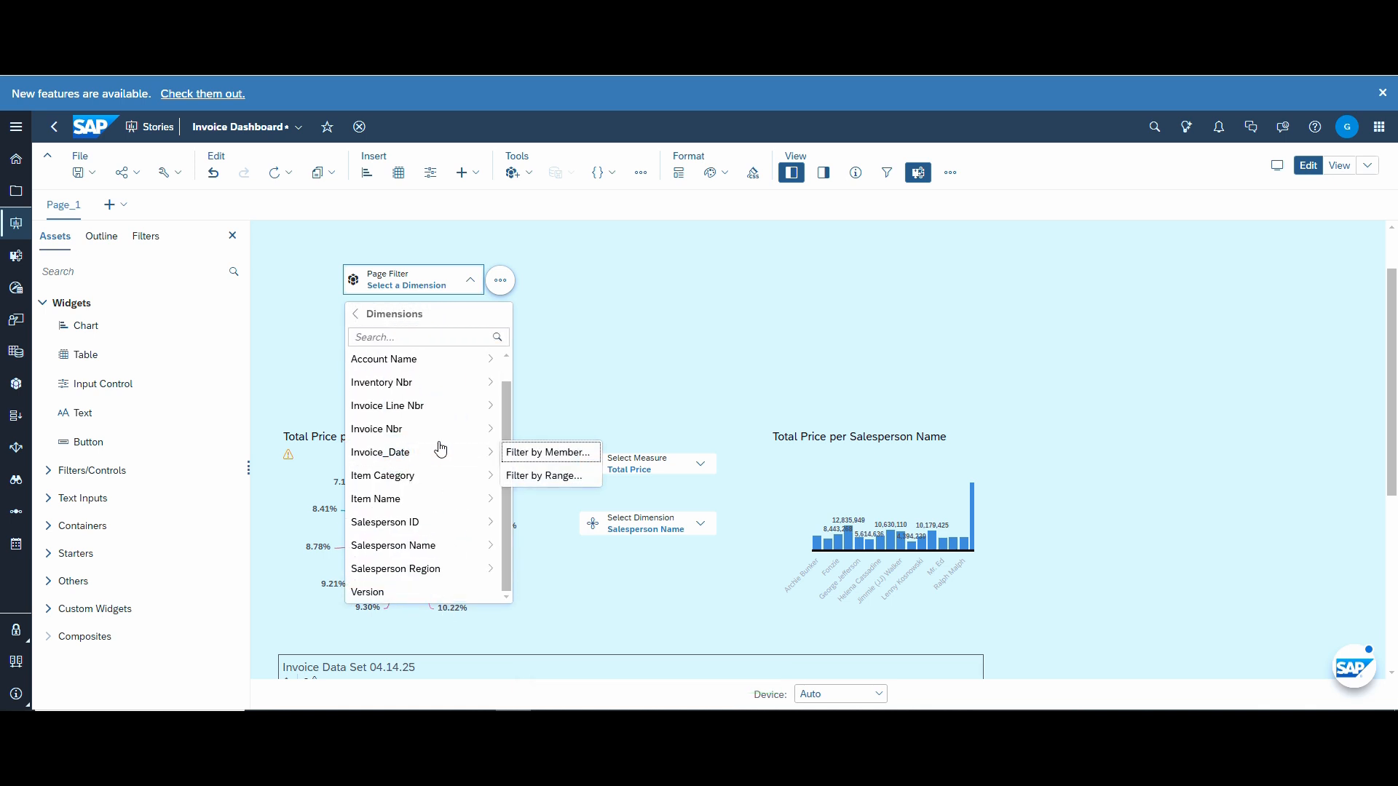
click(554, 478)
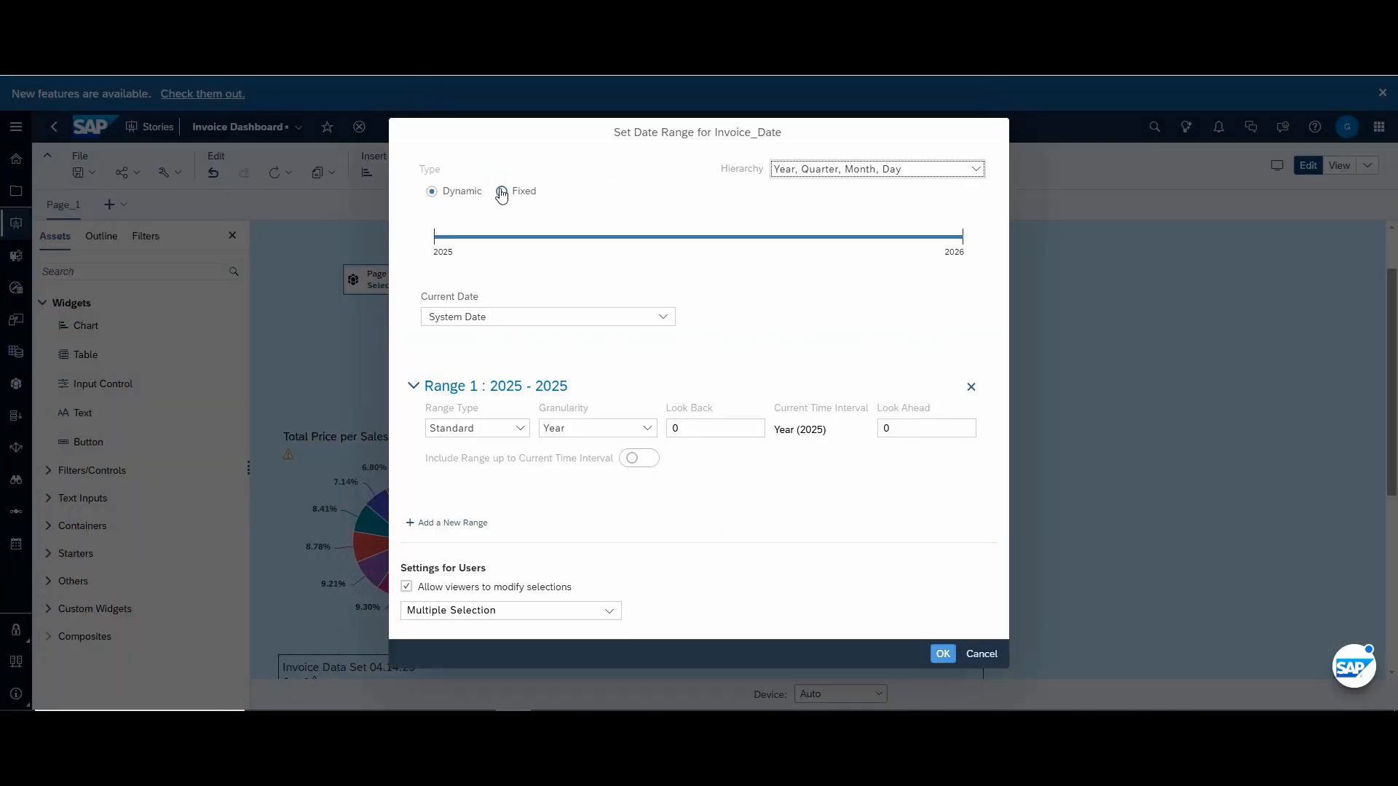
click(501, 193)
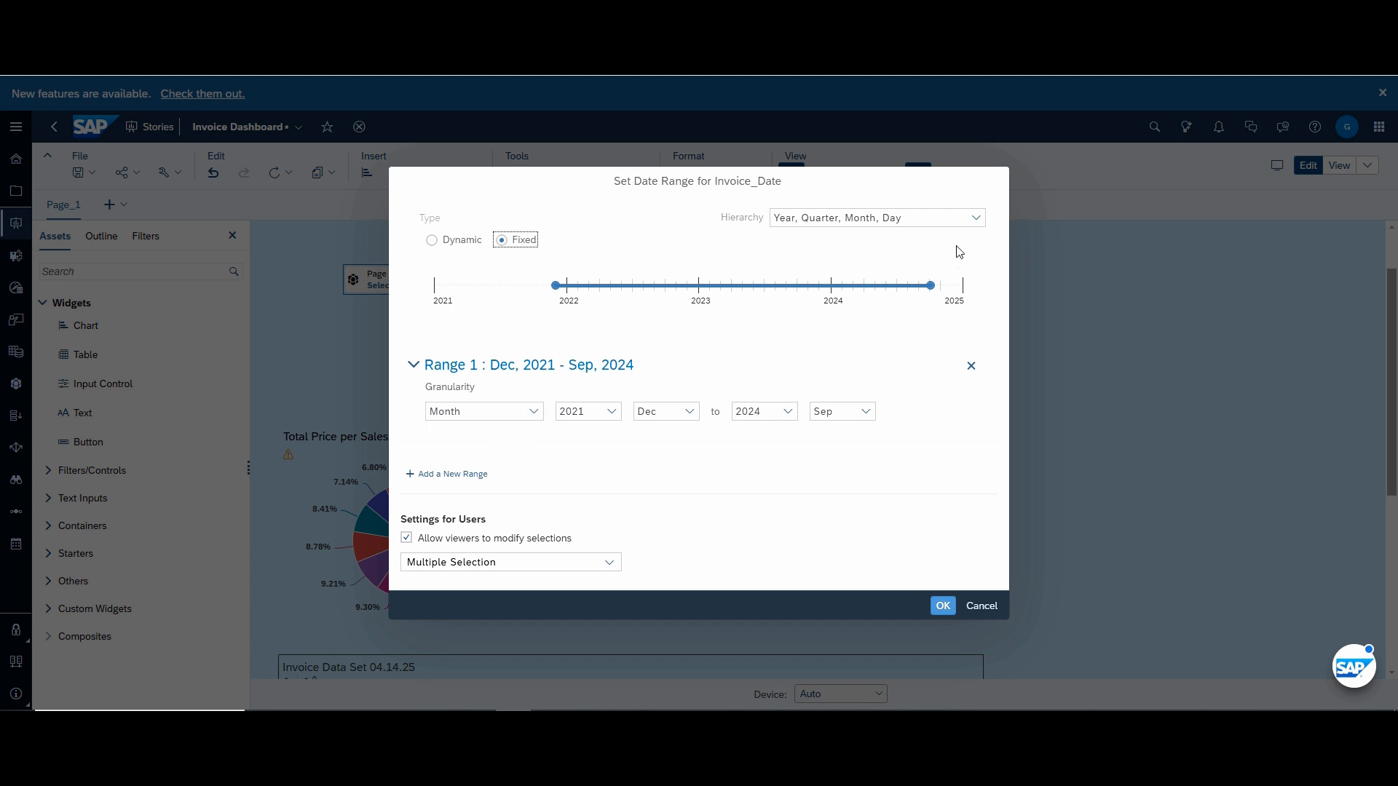
click(942, 607)
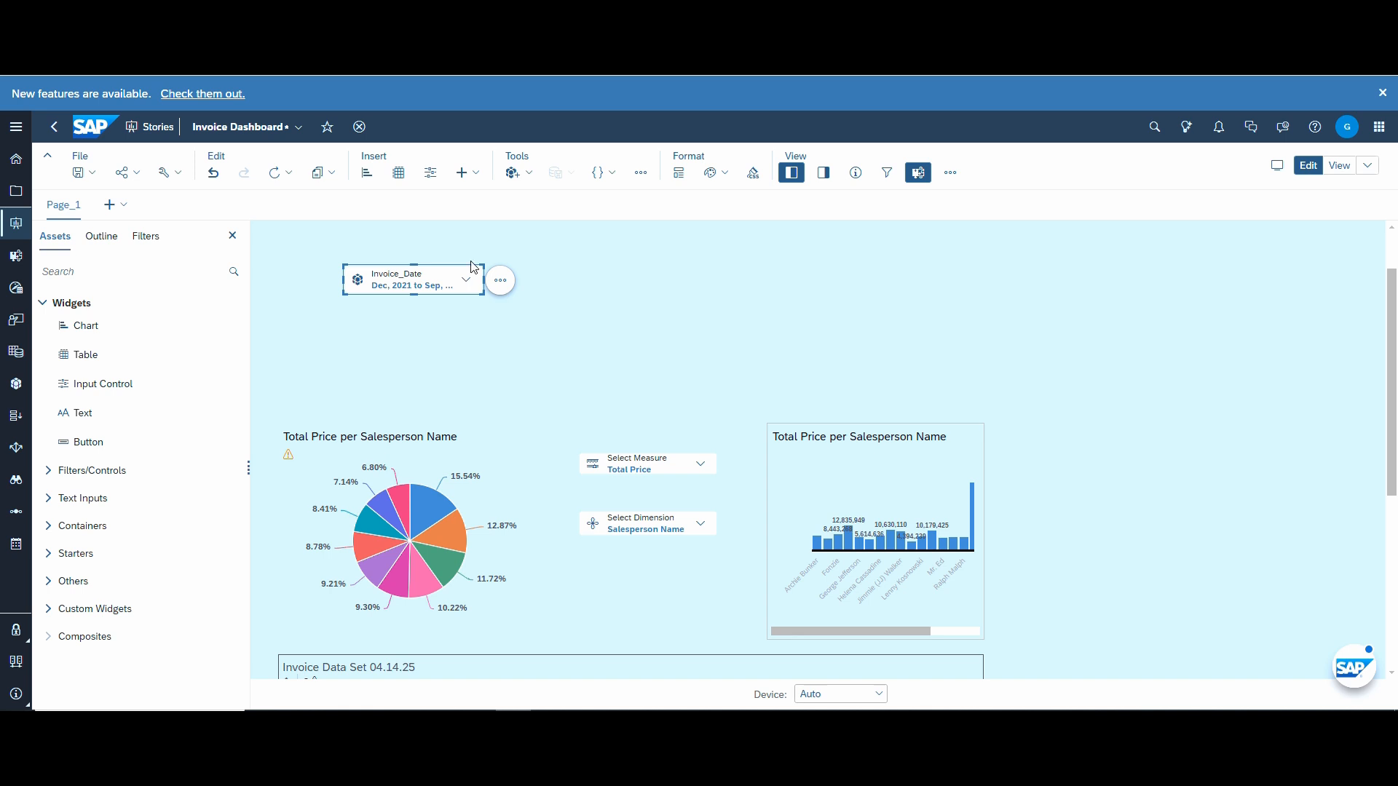
- Enlarge the Invoice_Date control until its range slider is fully displayed, centre it above the charts and save the story
click(467, 283)
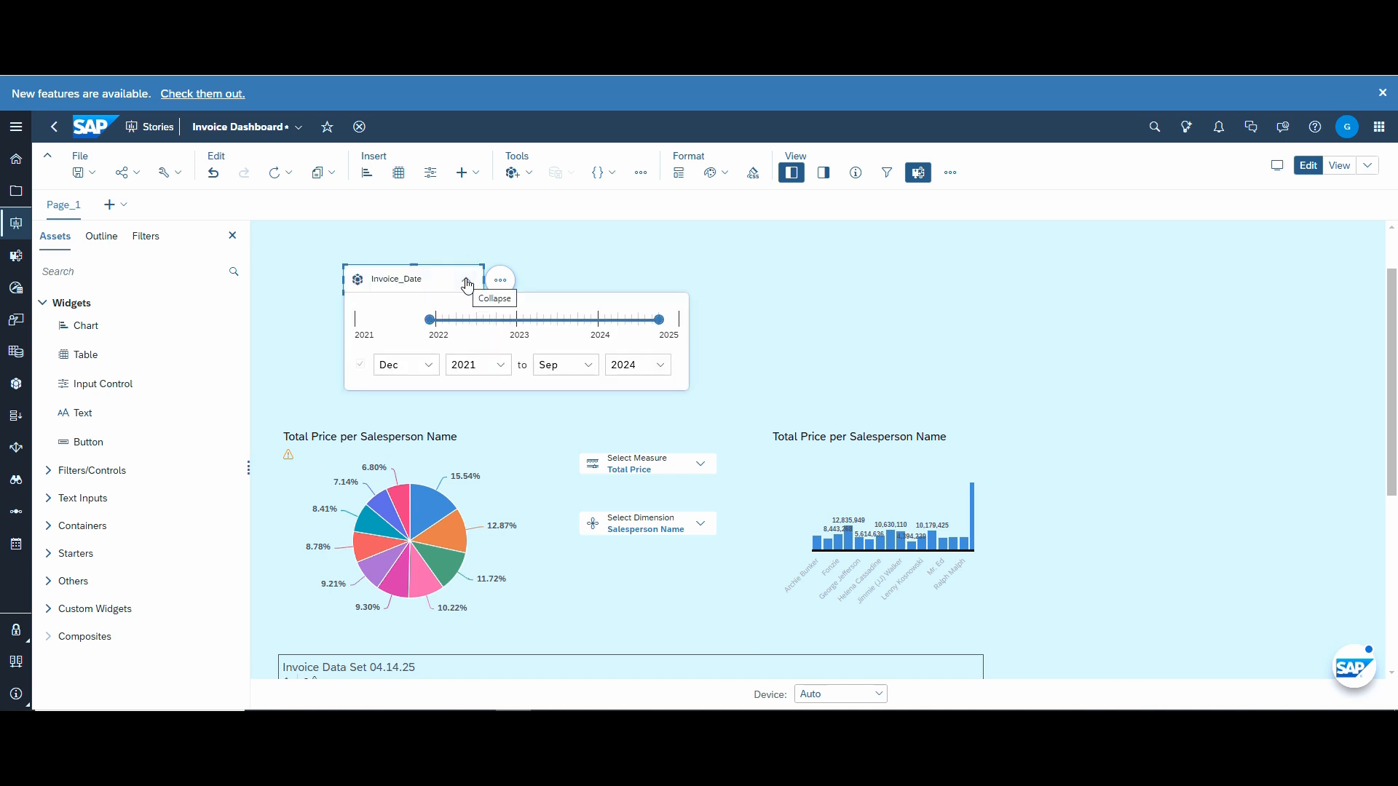
click(467, 284)
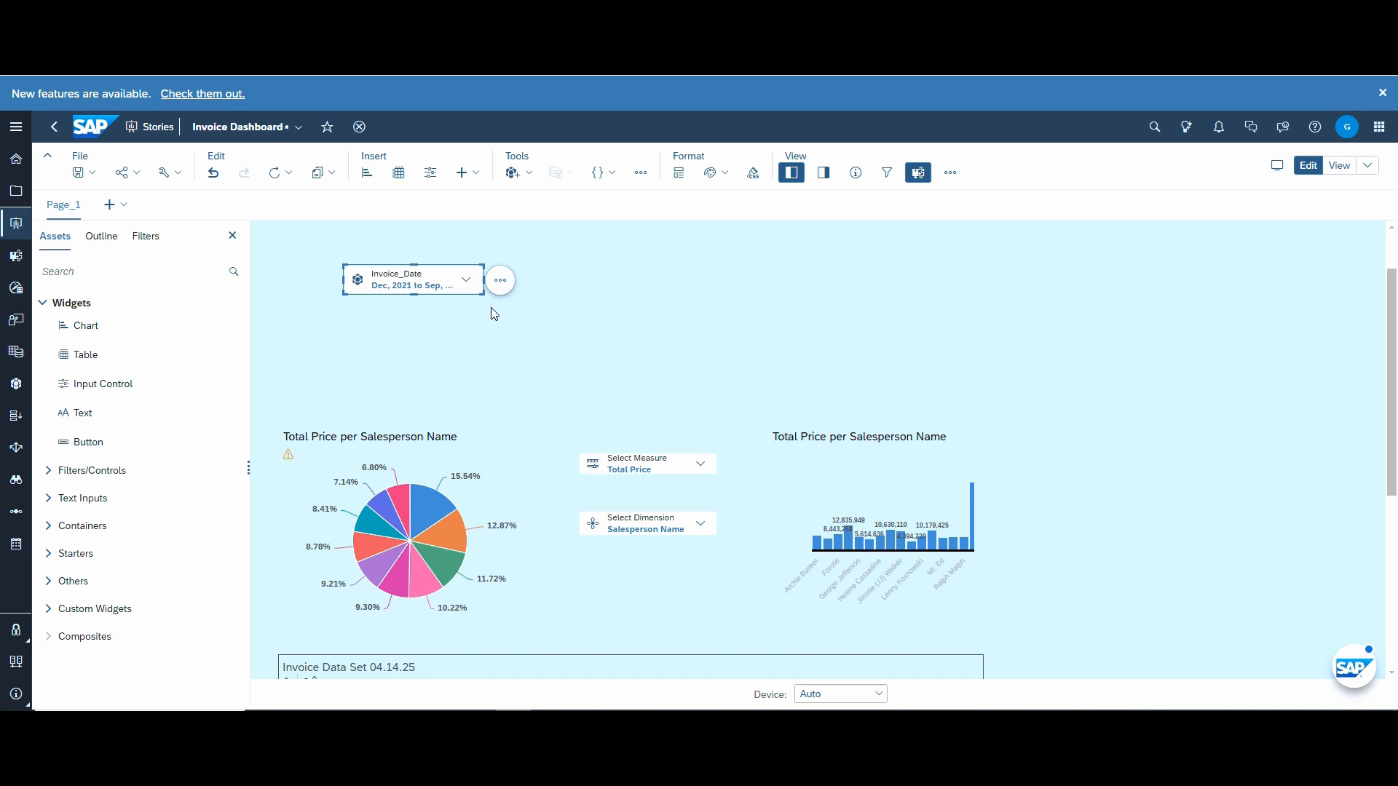
drag(529, 313, 968, 369)
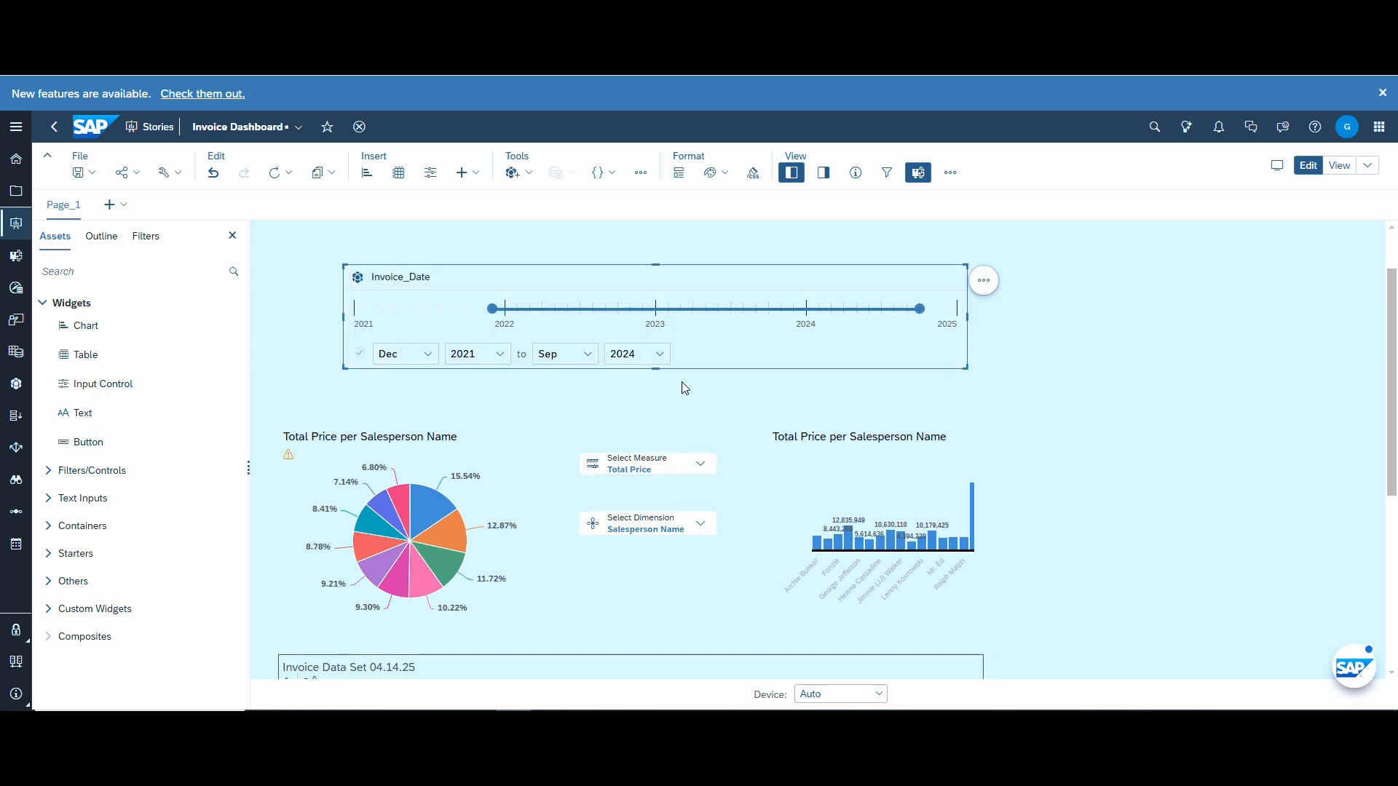
drag(654, 370, 654, 386)
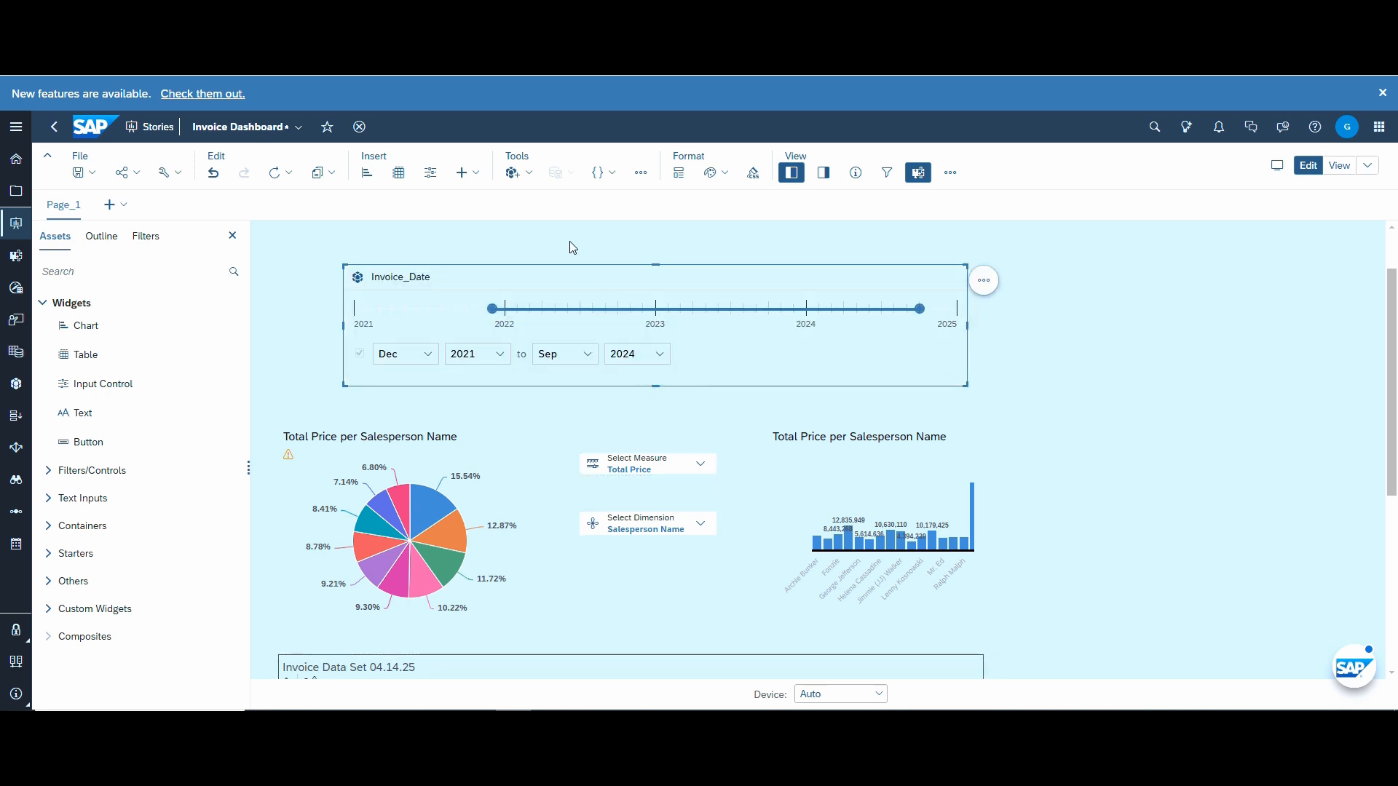
drag(568, 264, 543, 264)
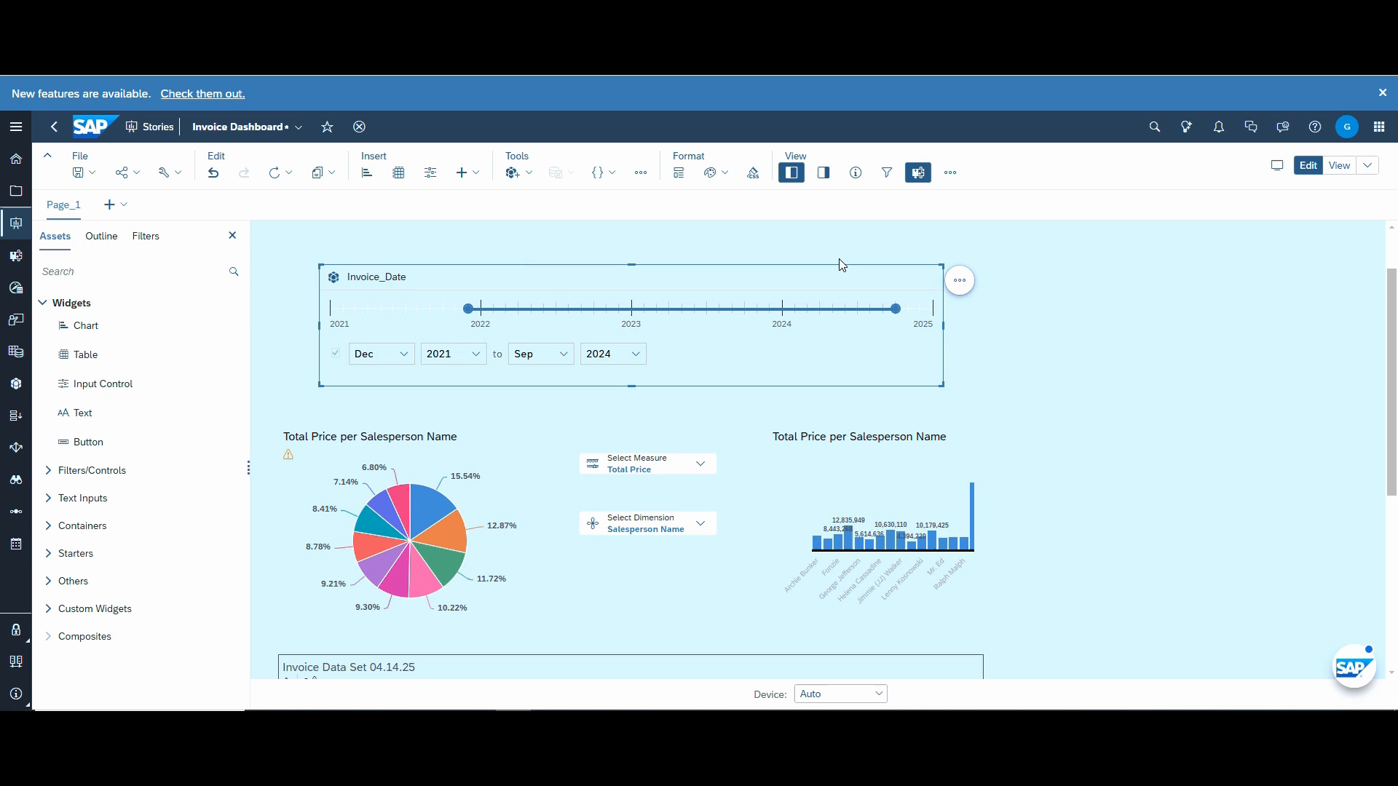
click(86, 174)
click(96, 195)
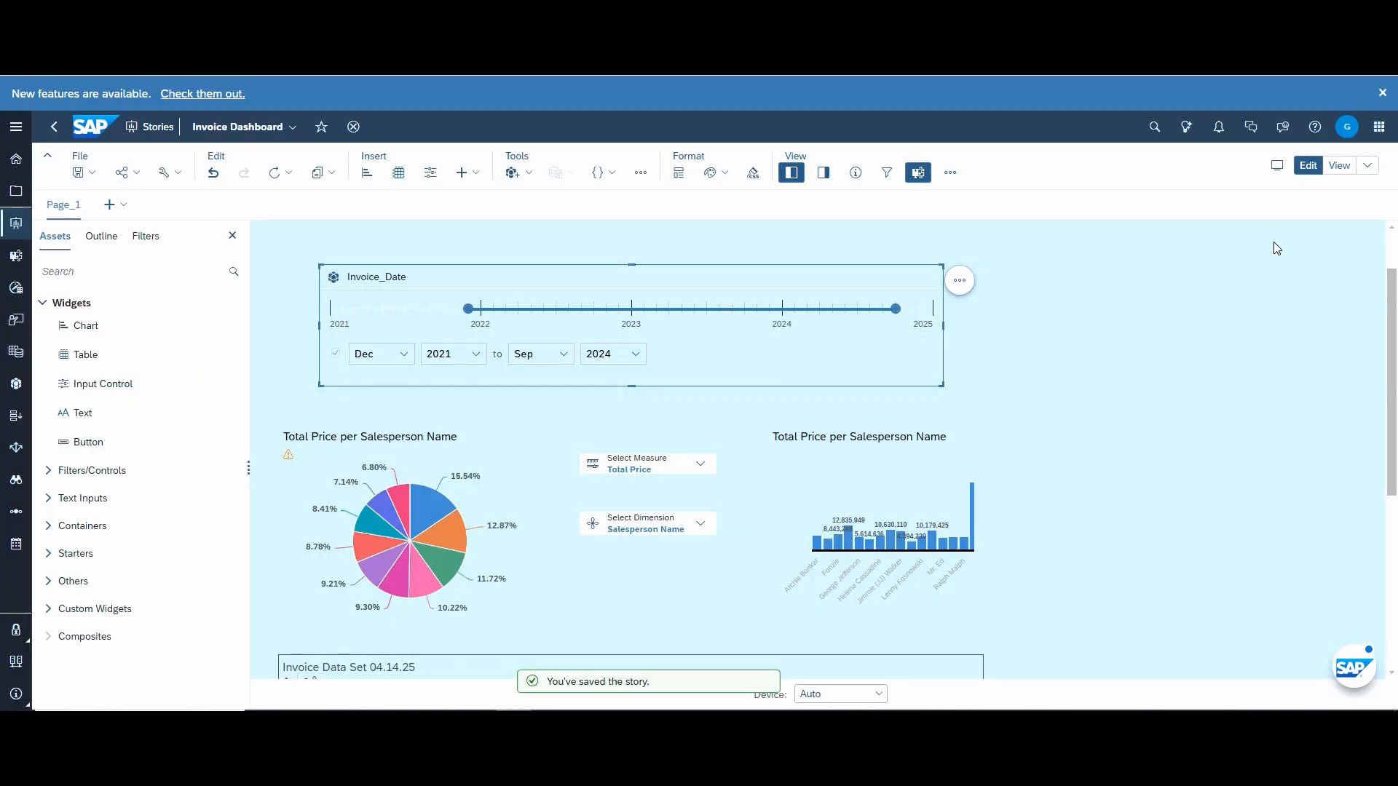
- Open the story in view mode and set the Select Measure control to Order Qty
click(1339, 166)
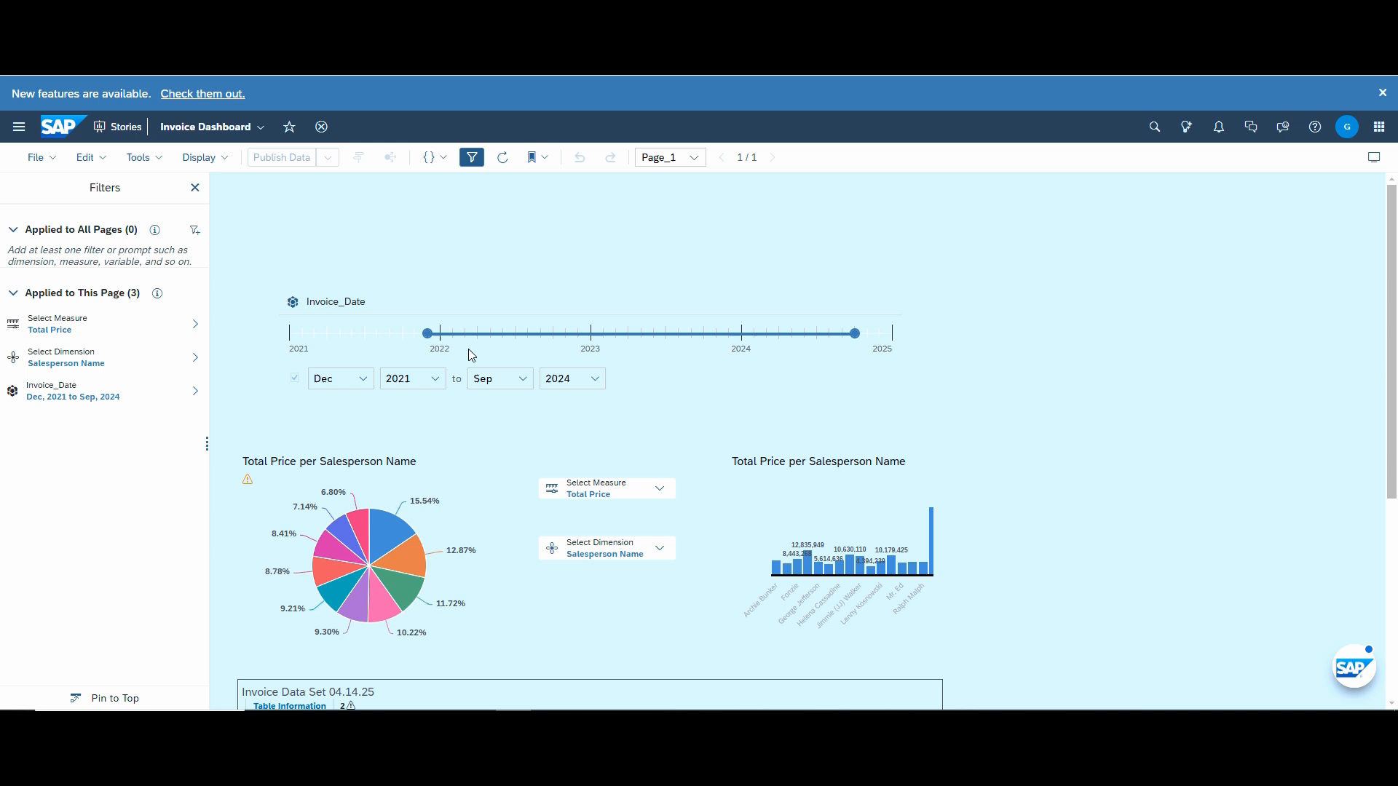
scroll(1067, 368, down, 3)
scroll(1092, 364, up, 3)
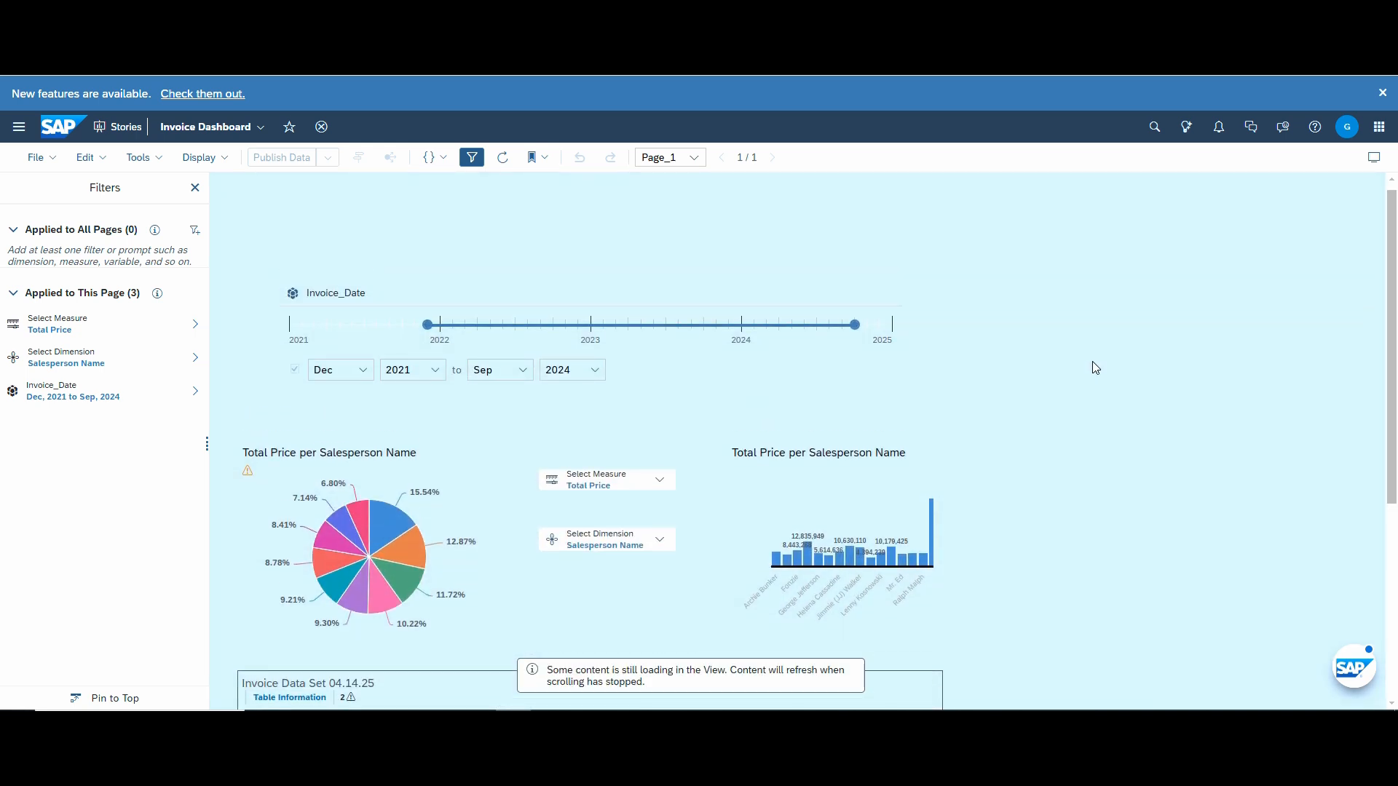
click(661, 492)
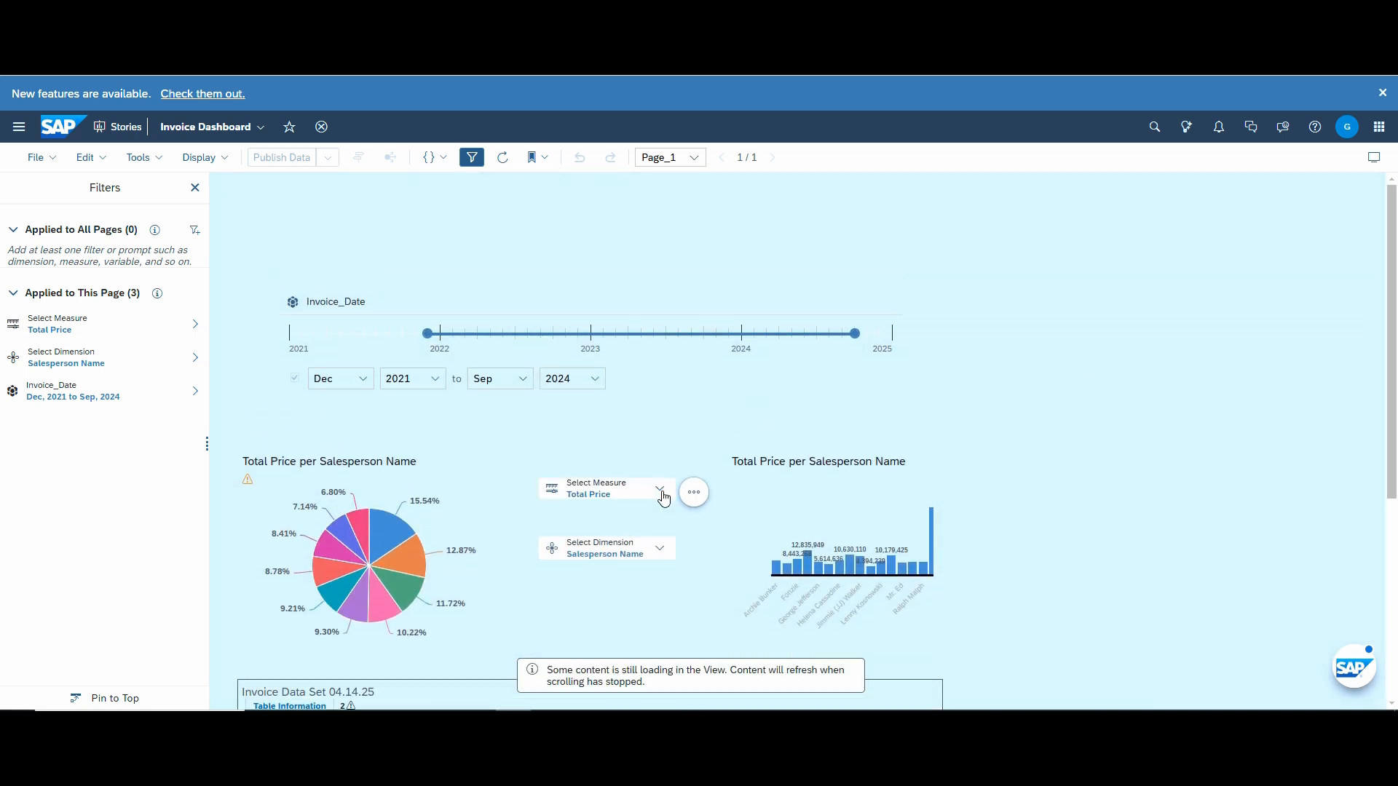
click(555, 612)
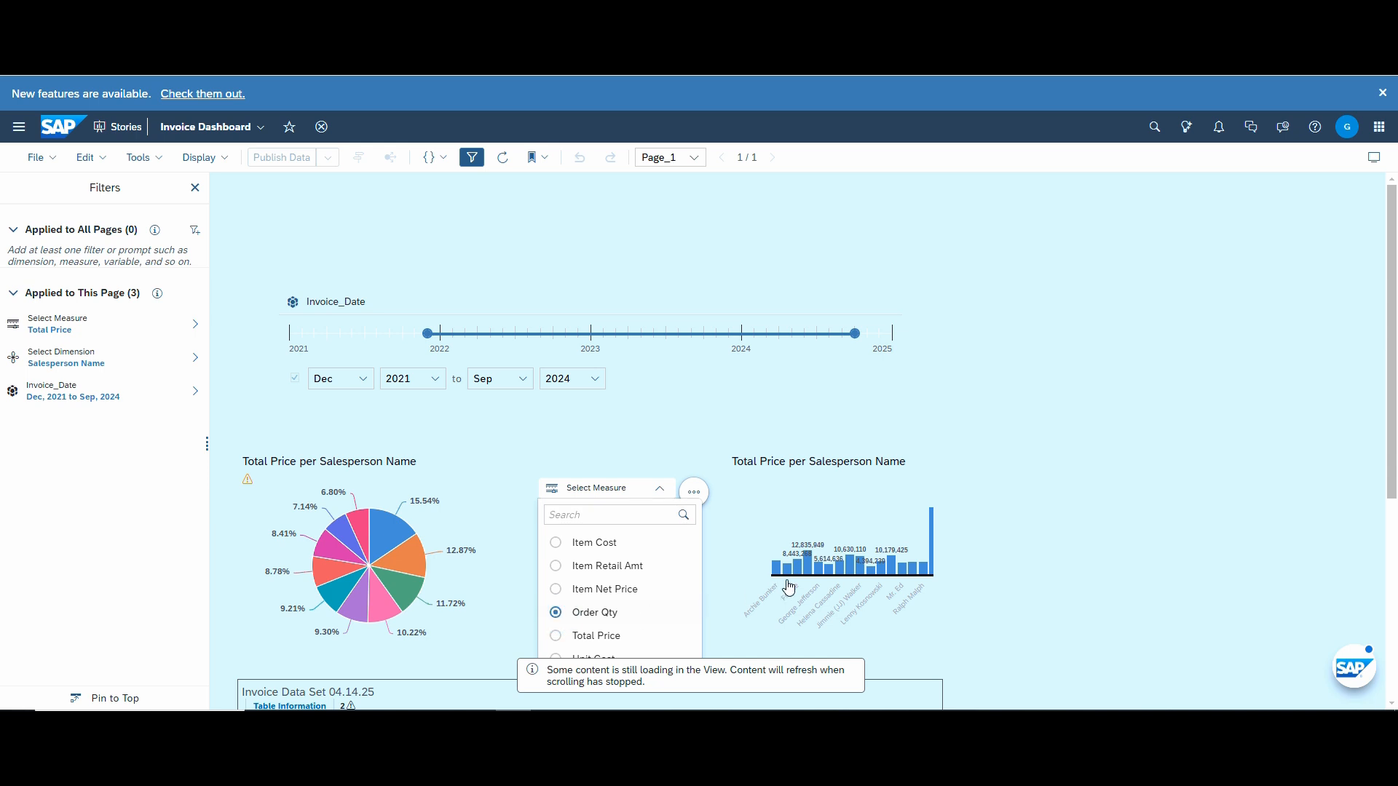
click(936, 401)
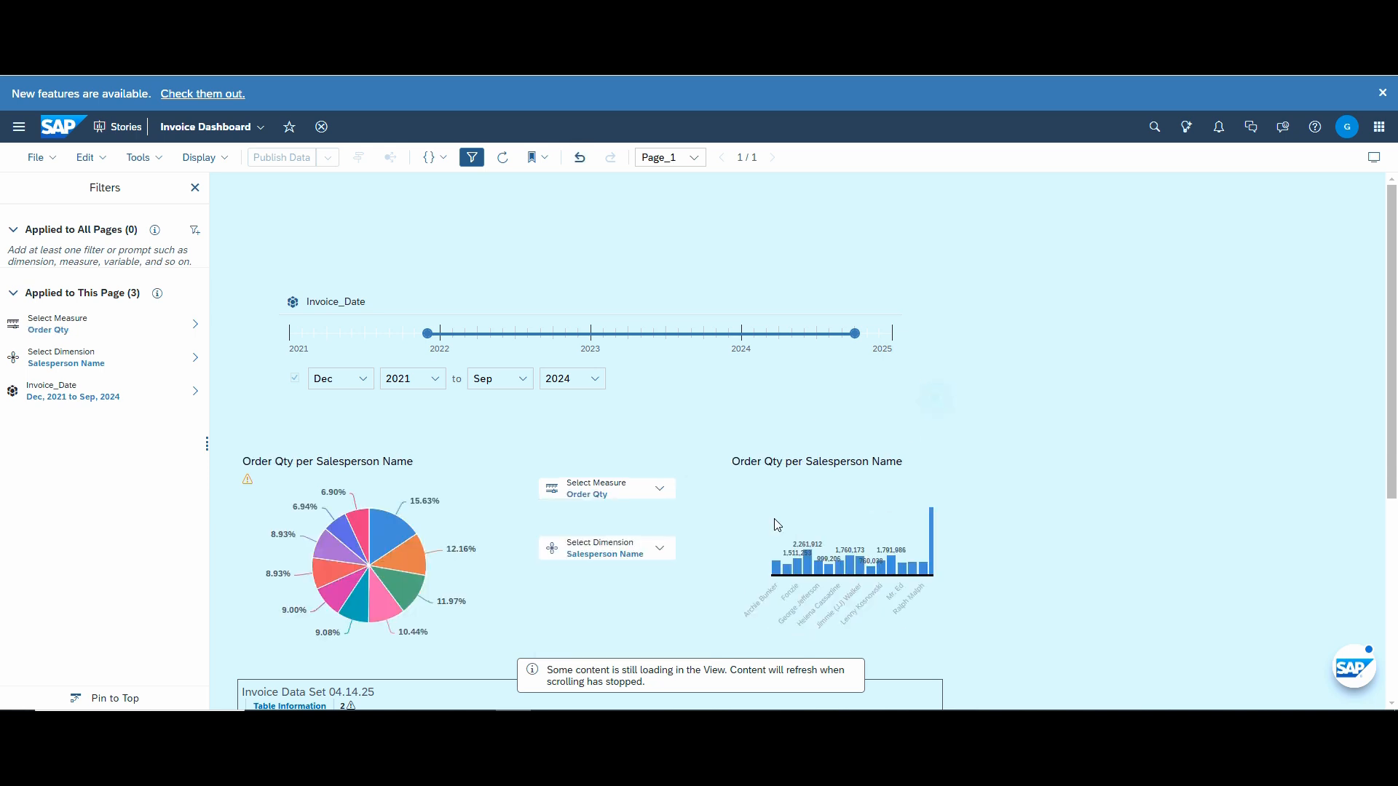
- Set the Select Dimension control to Item Category
click(660, 550)
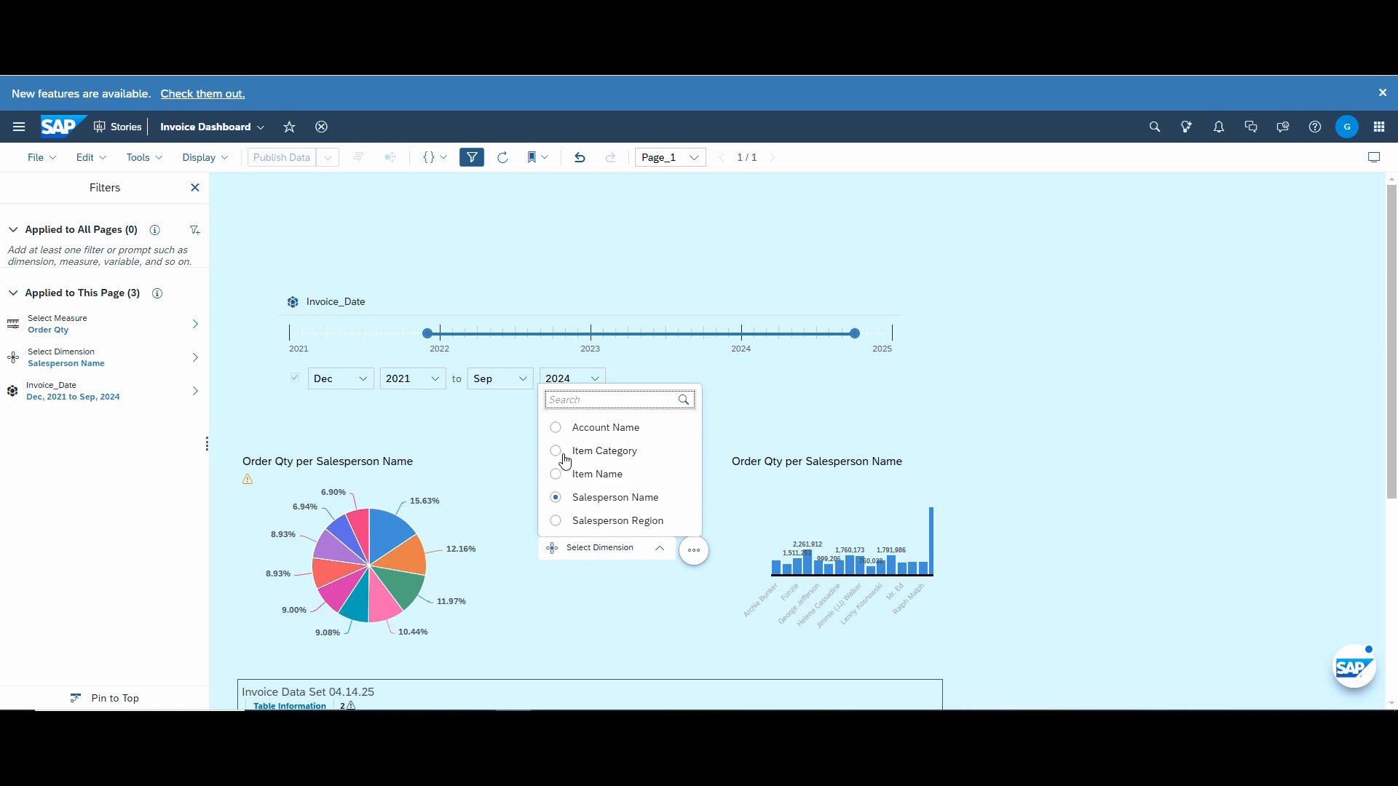
click(557, 450)
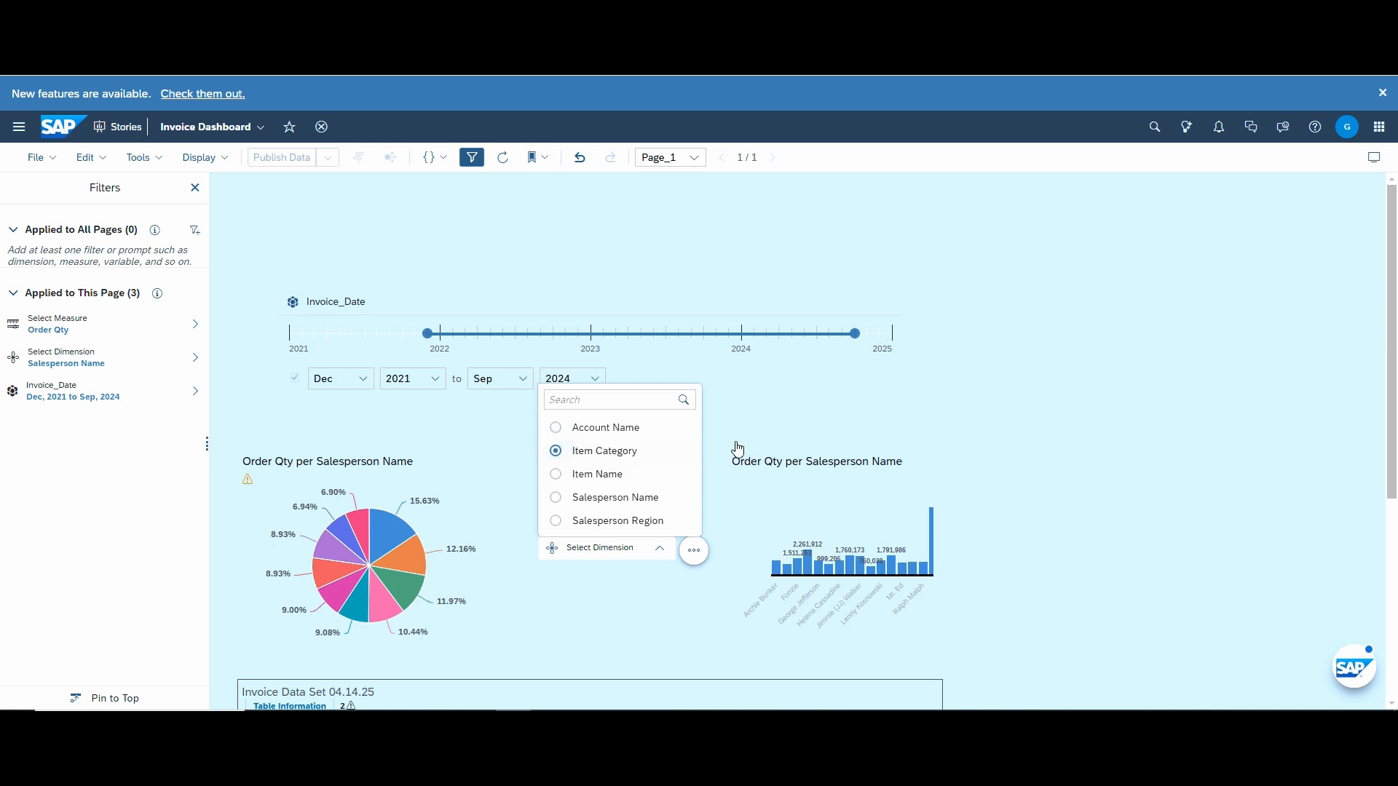
click(1091, 334)
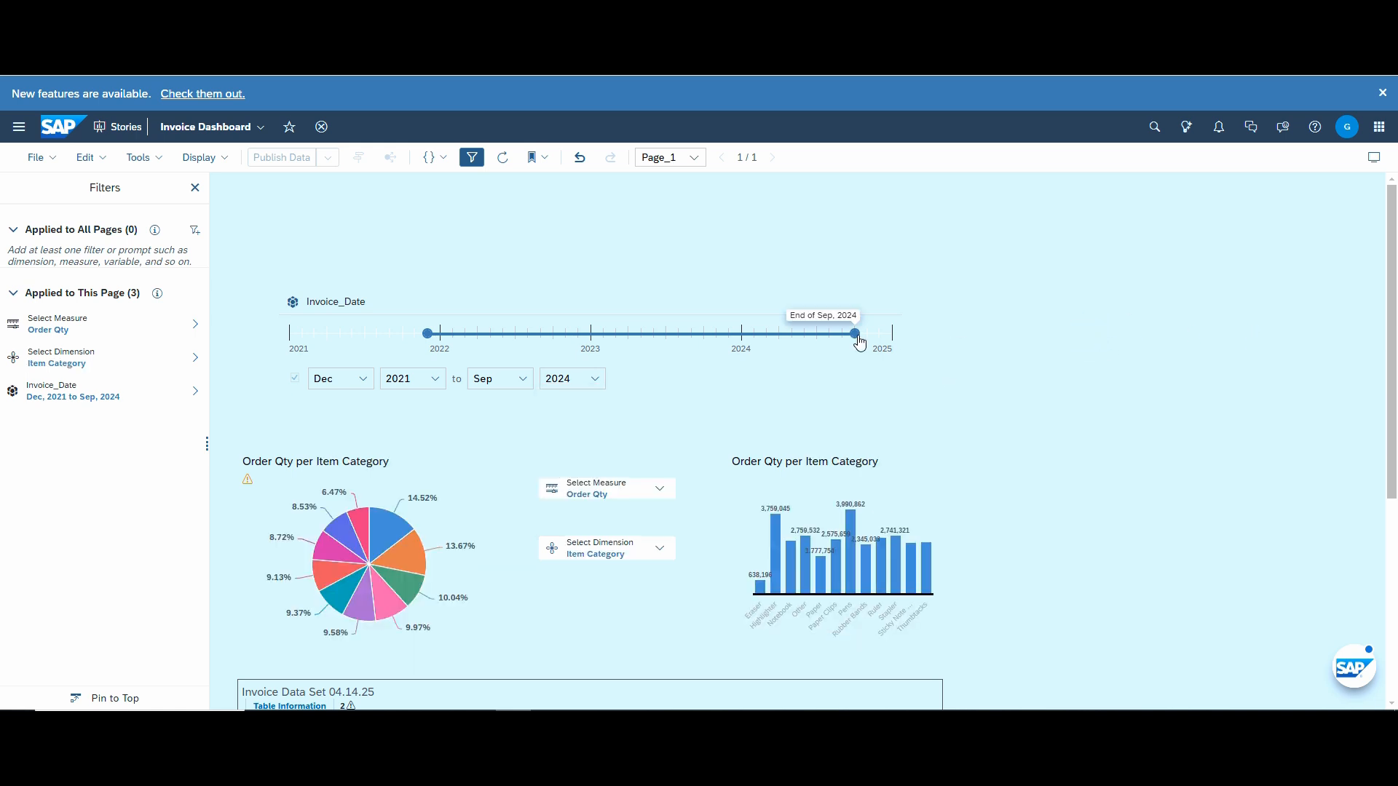
- Shorten the Invoice_Date range to Dec 2021 to Jul 2023 and review the charts and invoice table
drag(857, 333, 680, 336)
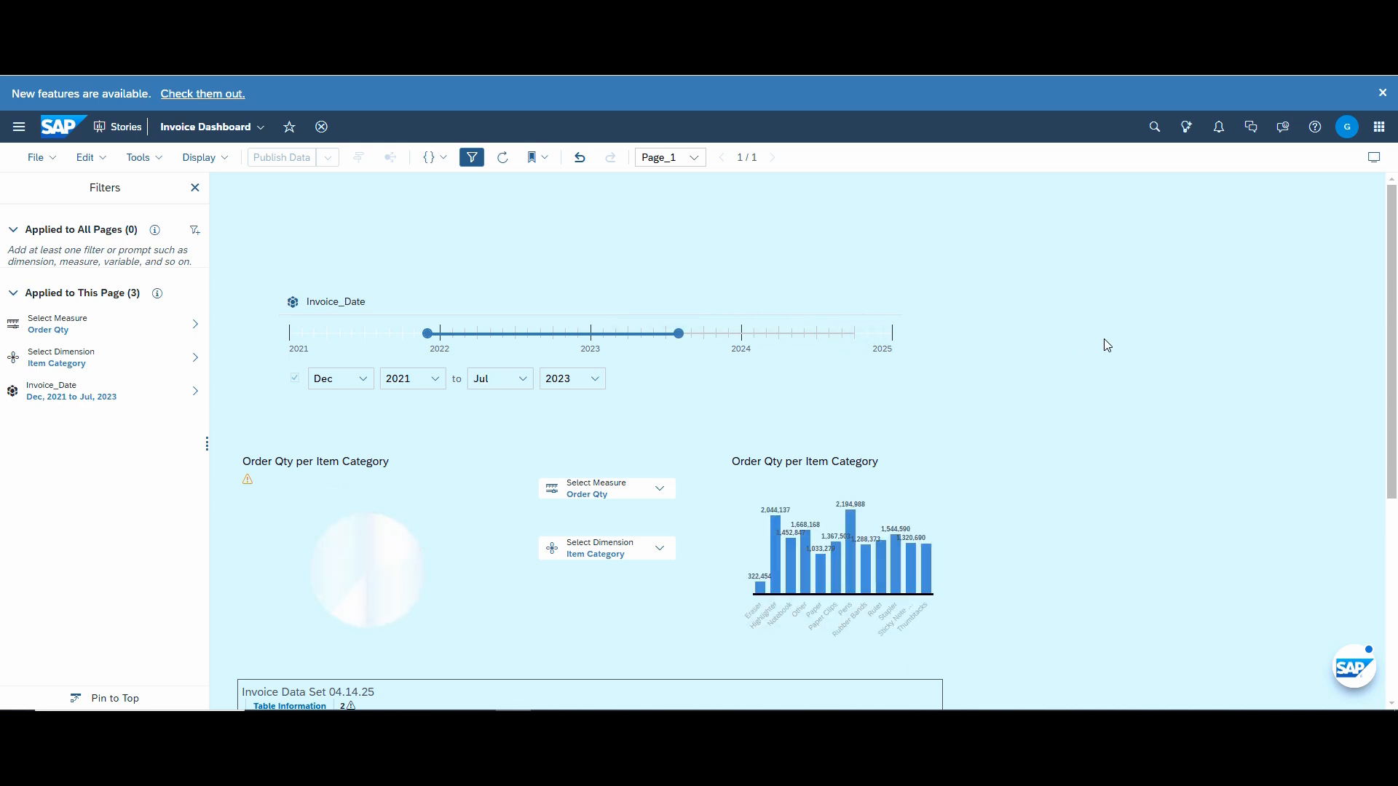
scroll(961, 349, down, 5)
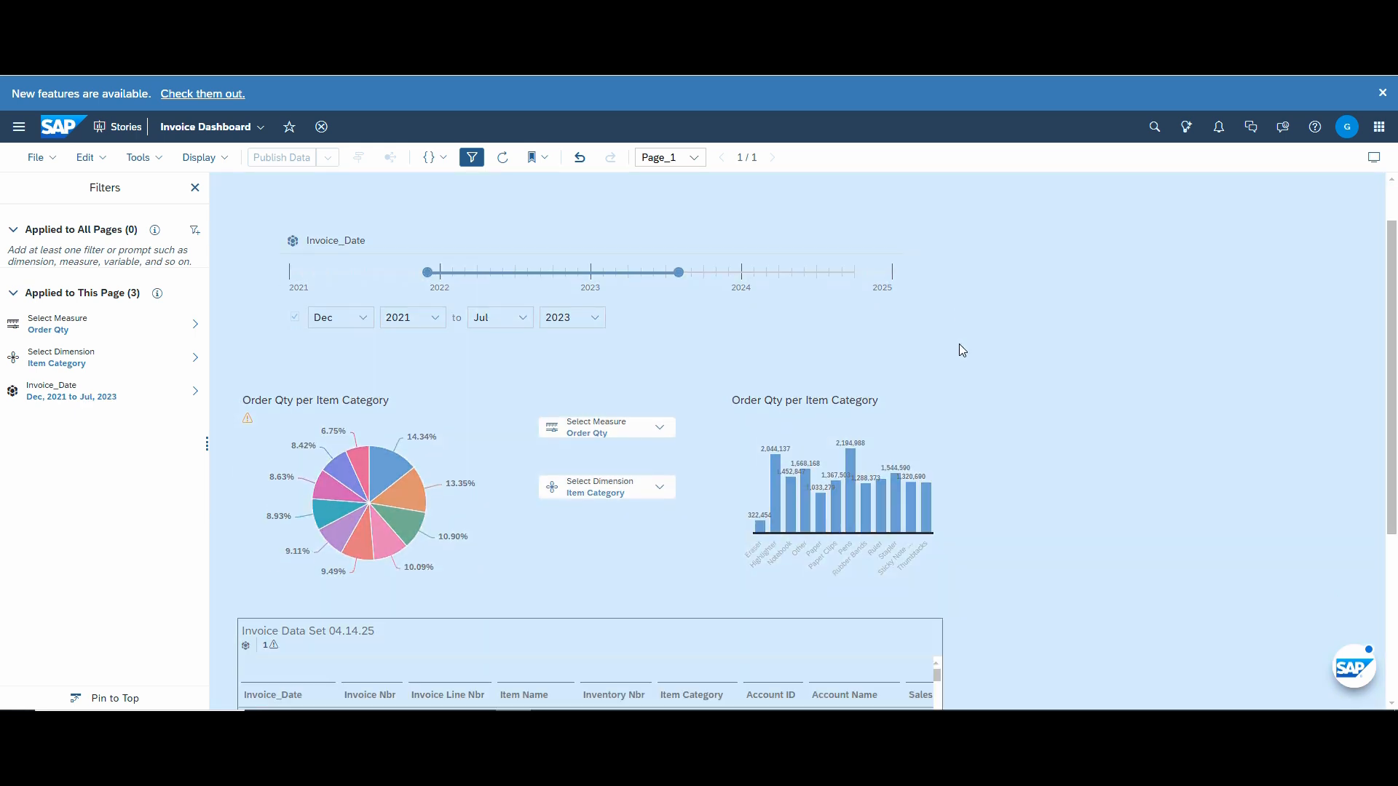
scroll(1080, 363, down, 1)
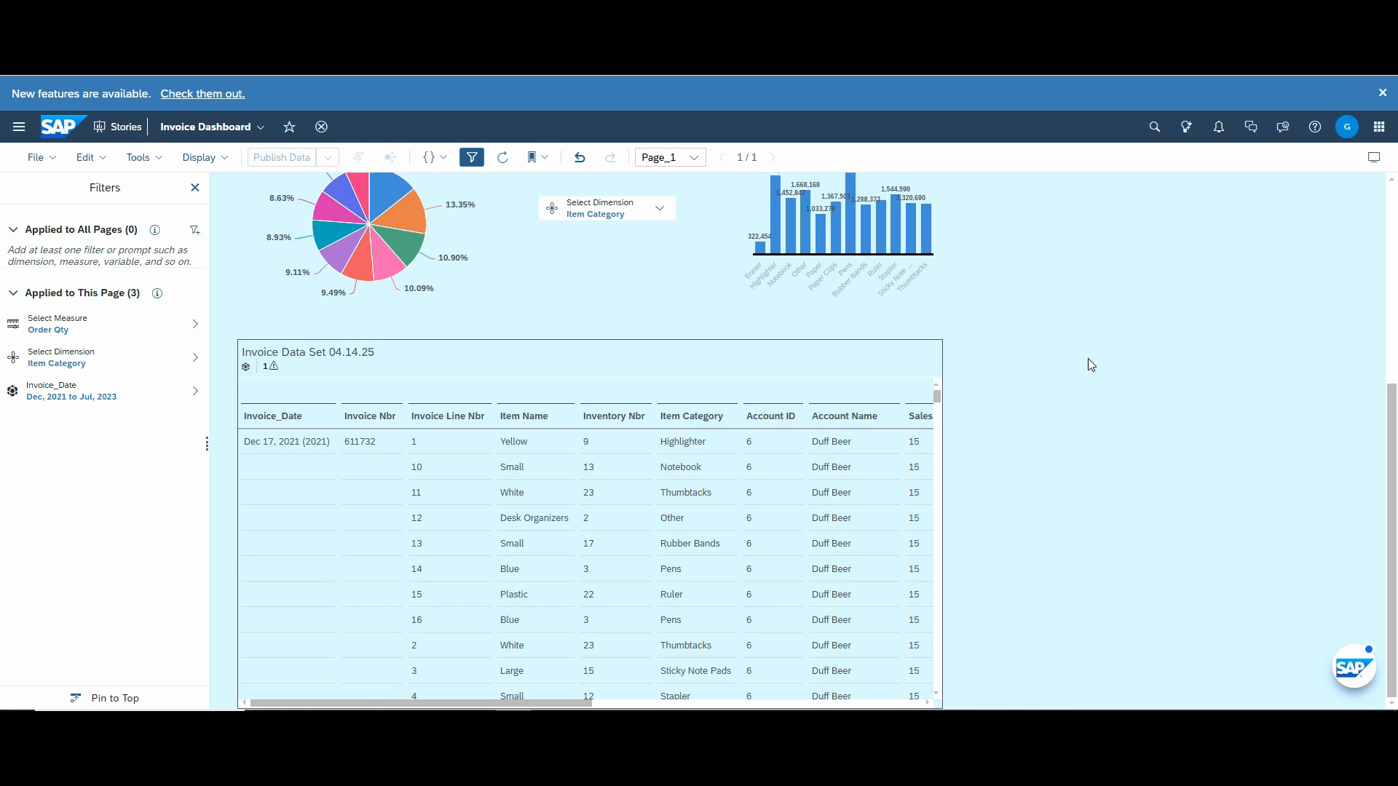
scroll(1091, 364, up, 3)
- Select the green 10.90% slice of the pie chart and check whether the invoice table responds
scroll(1171, 364, down, 1)
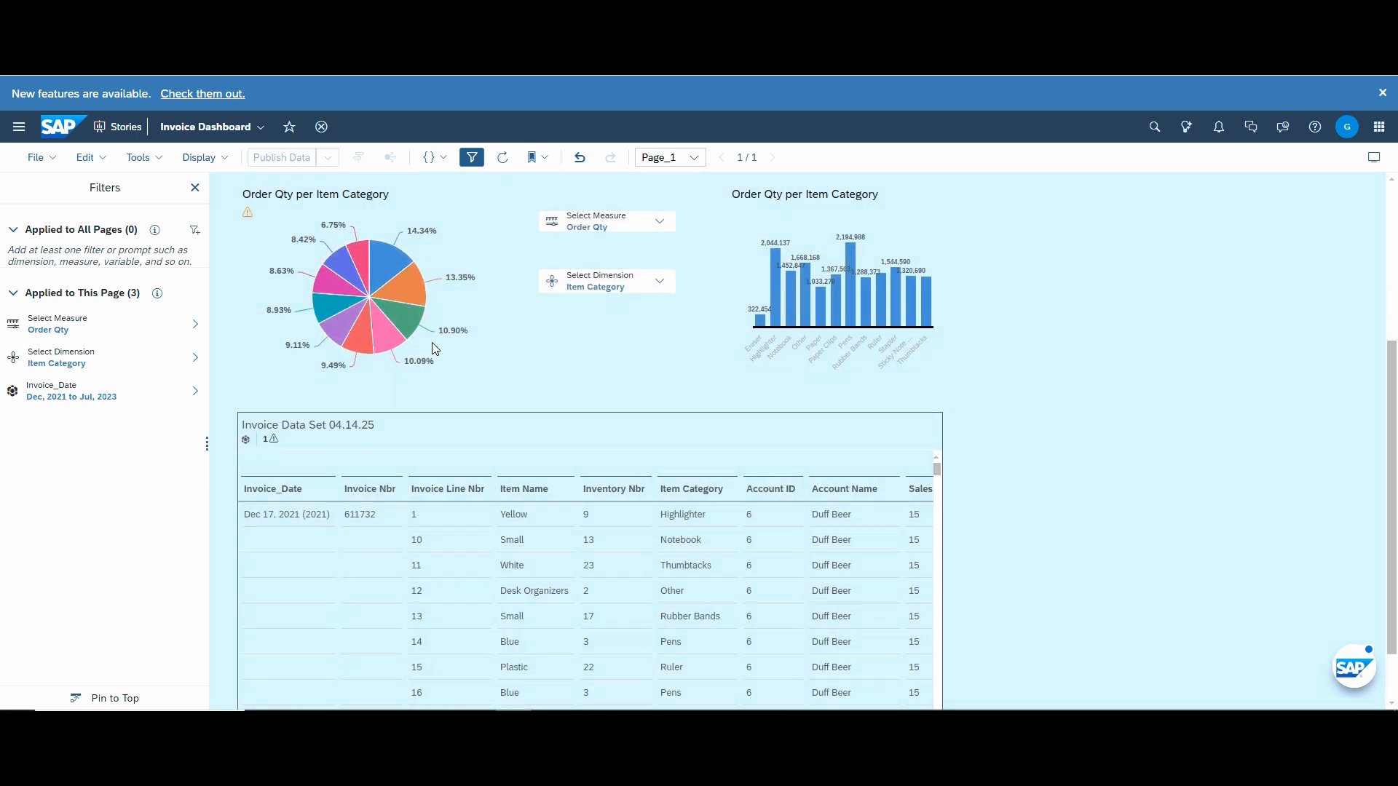
click(407, 321)
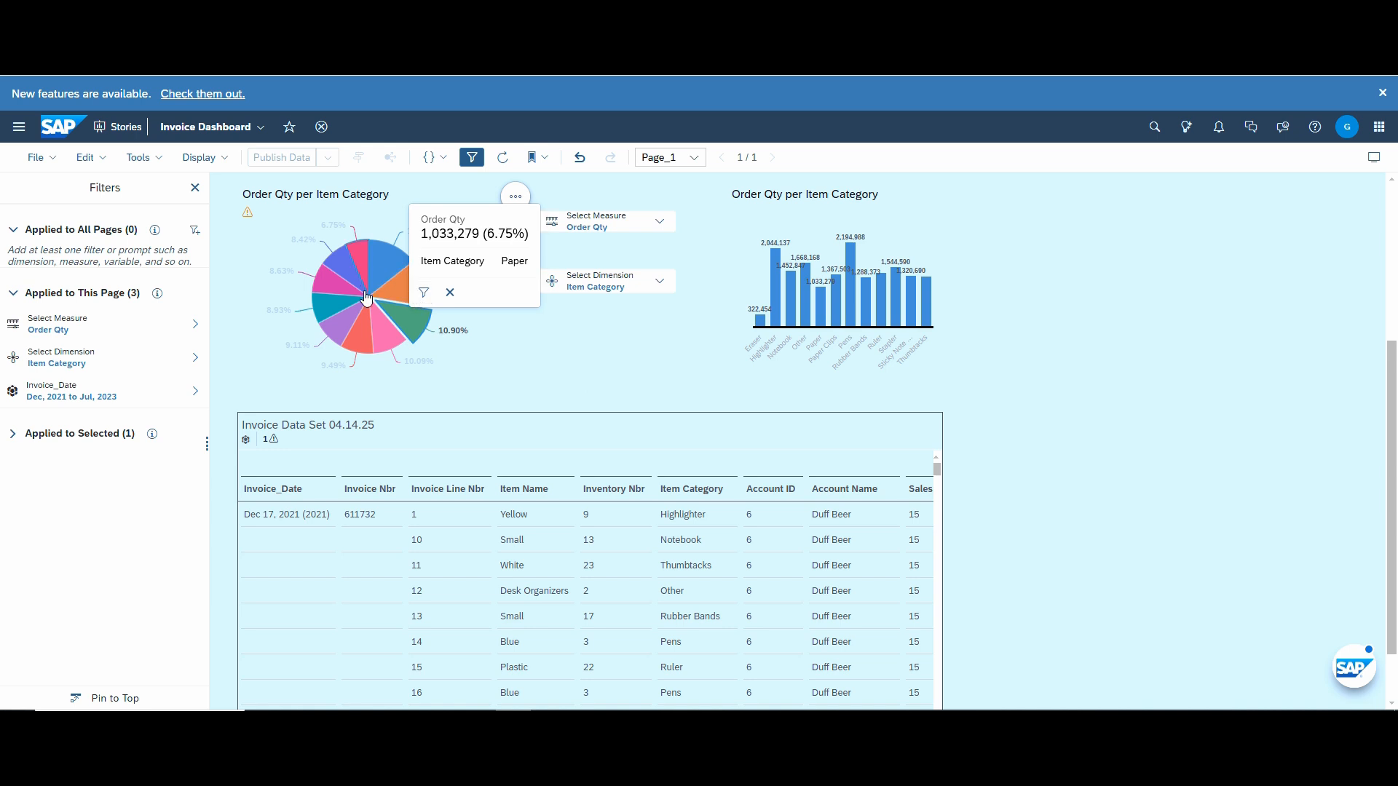
scroll(1077, 437, down, 1)
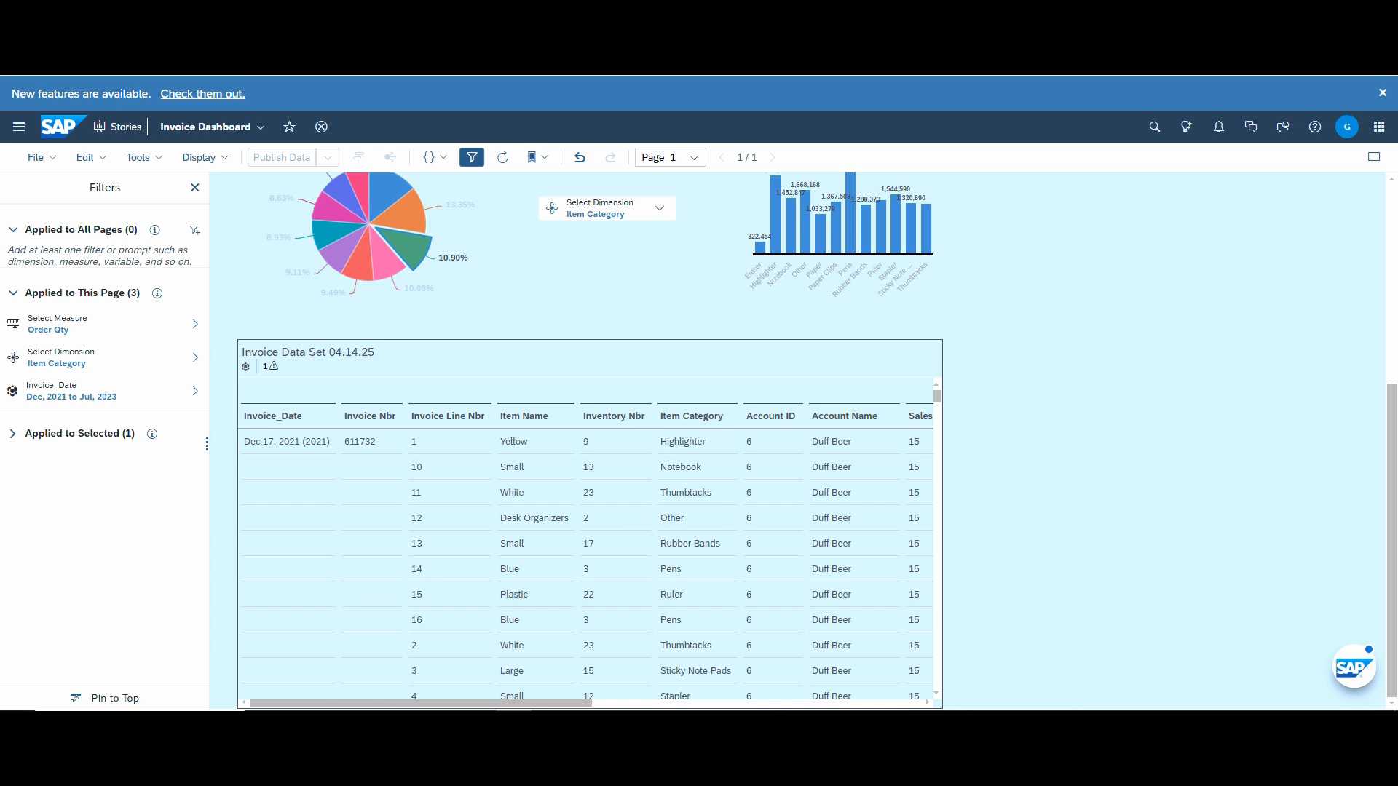
- In the story editor, apply the pie chart's Linked Analysis to All Widgets on the Page with Filter on Data Point Selection enabled
click(1215, 14)
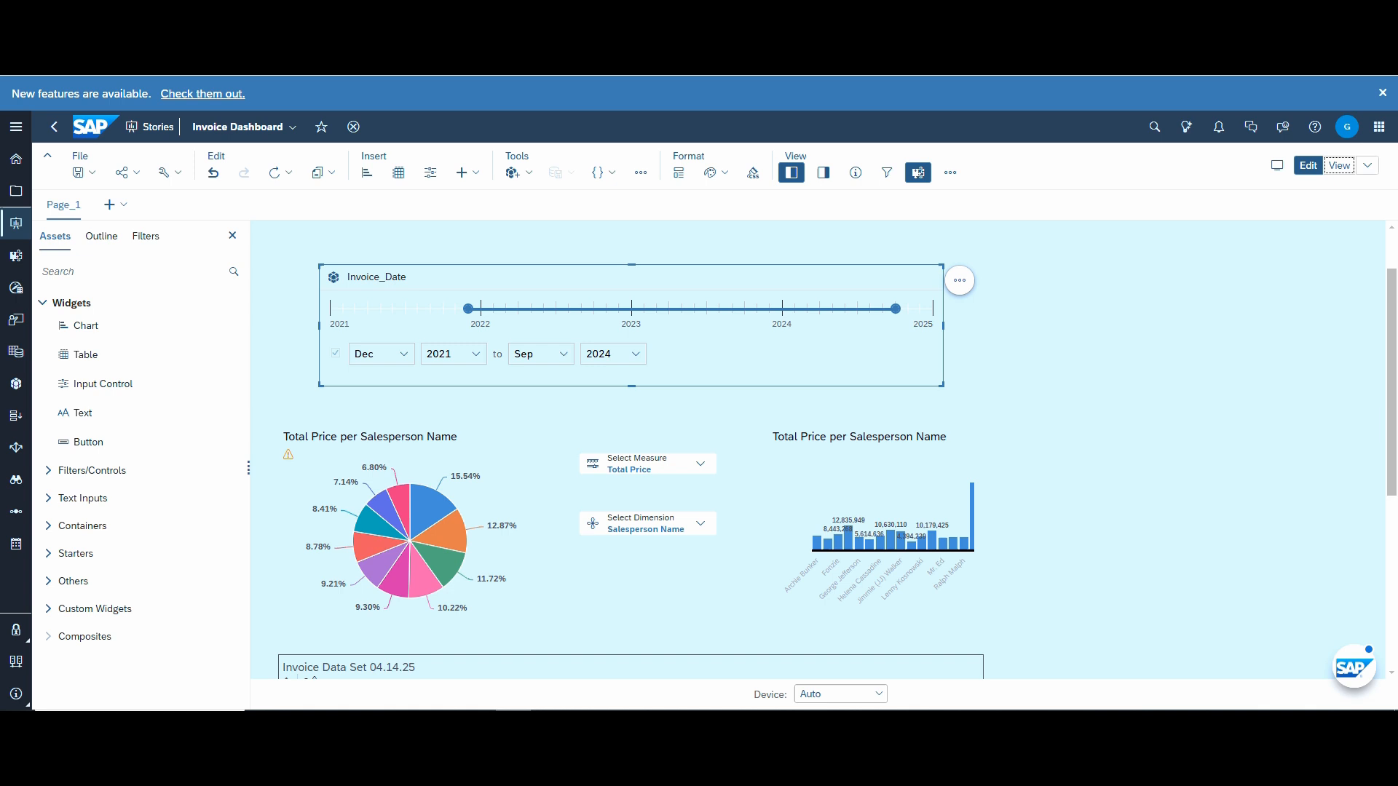
click(485, 426)
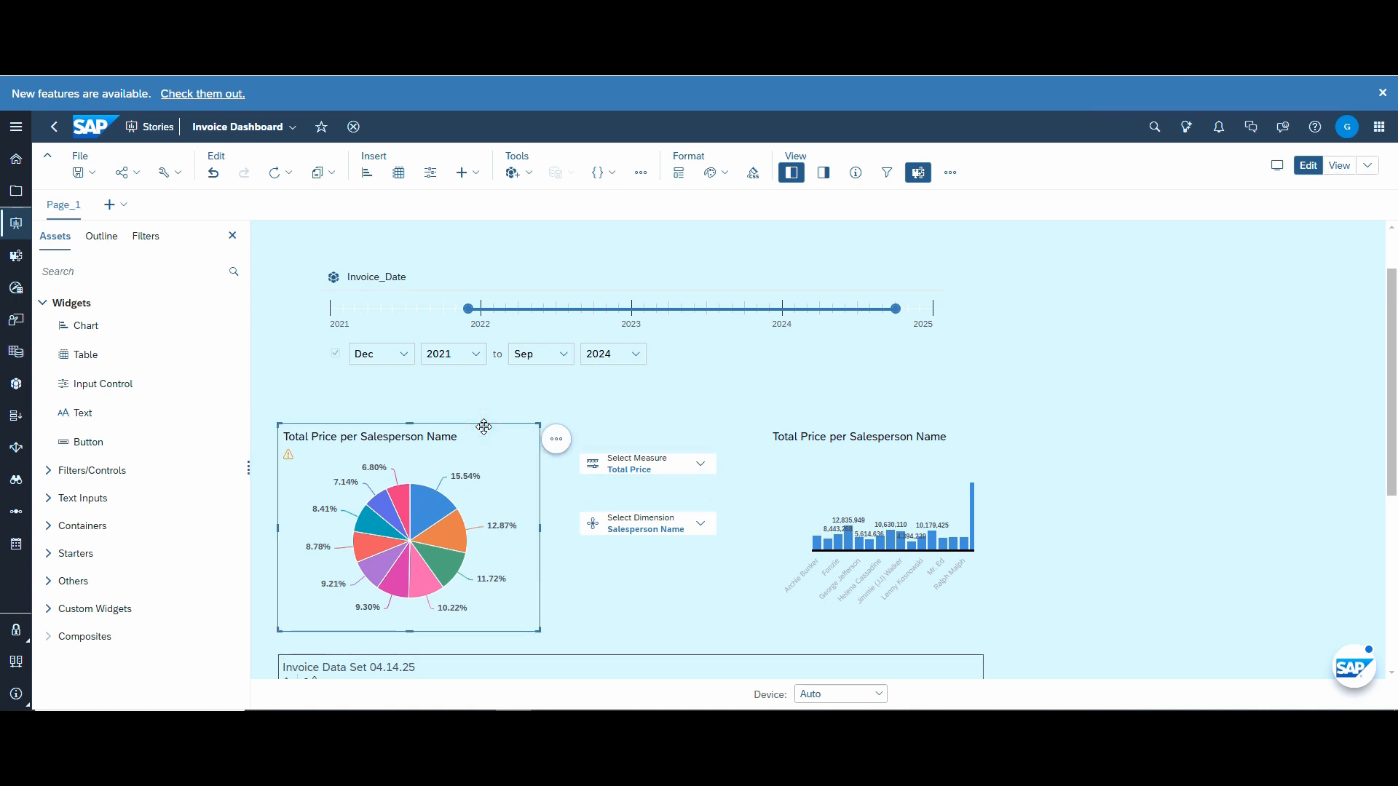
click(557, 441)
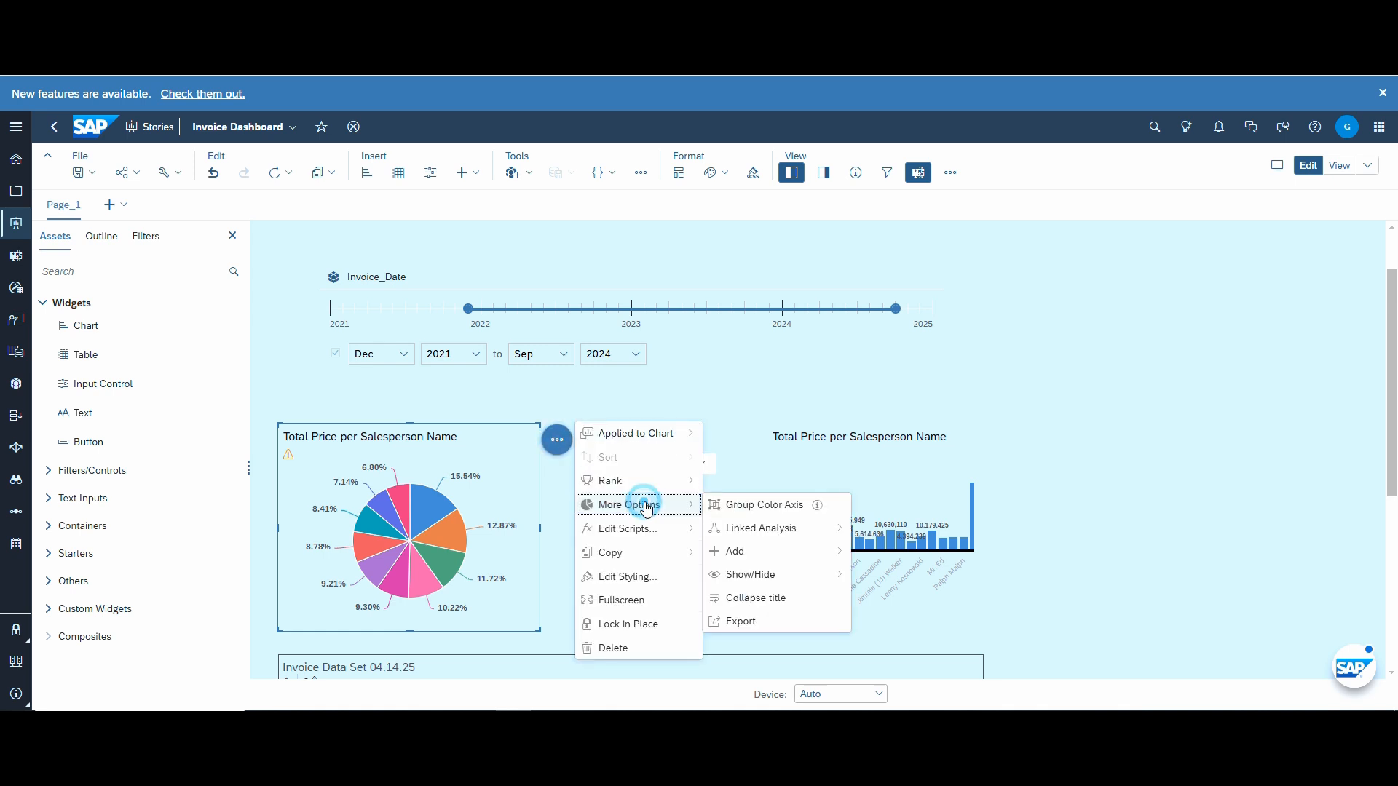
mouse_move(665, 504)
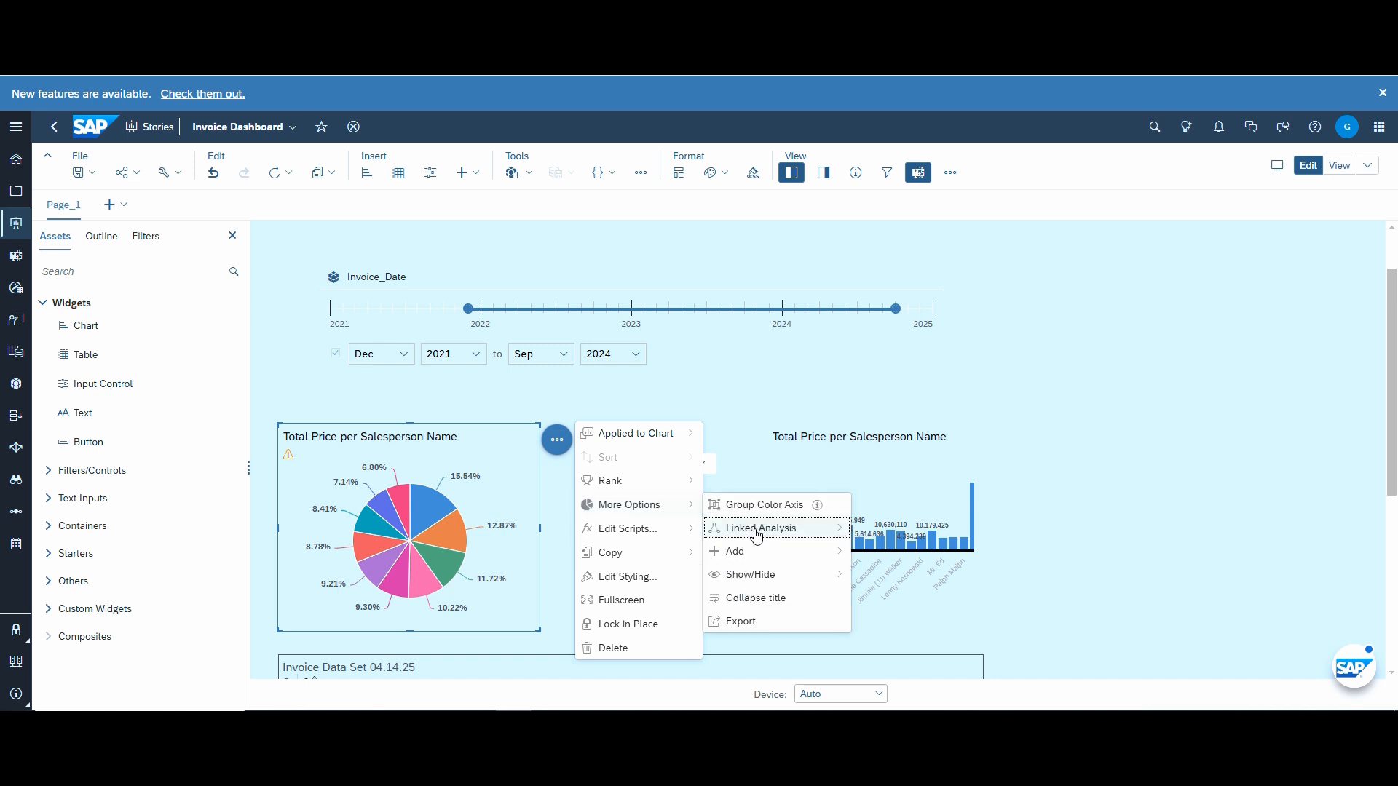
mouse_move(755, 537)
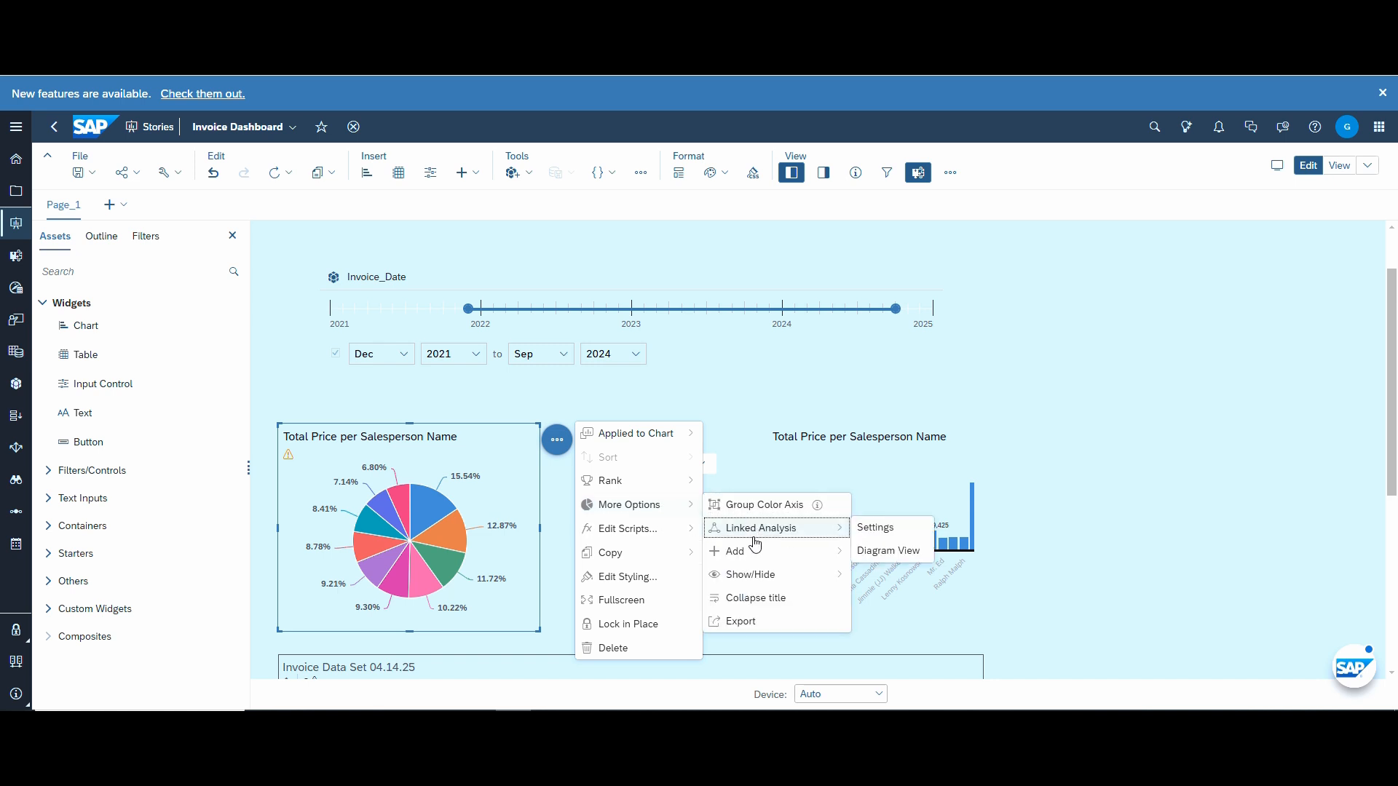
click(882, 529)
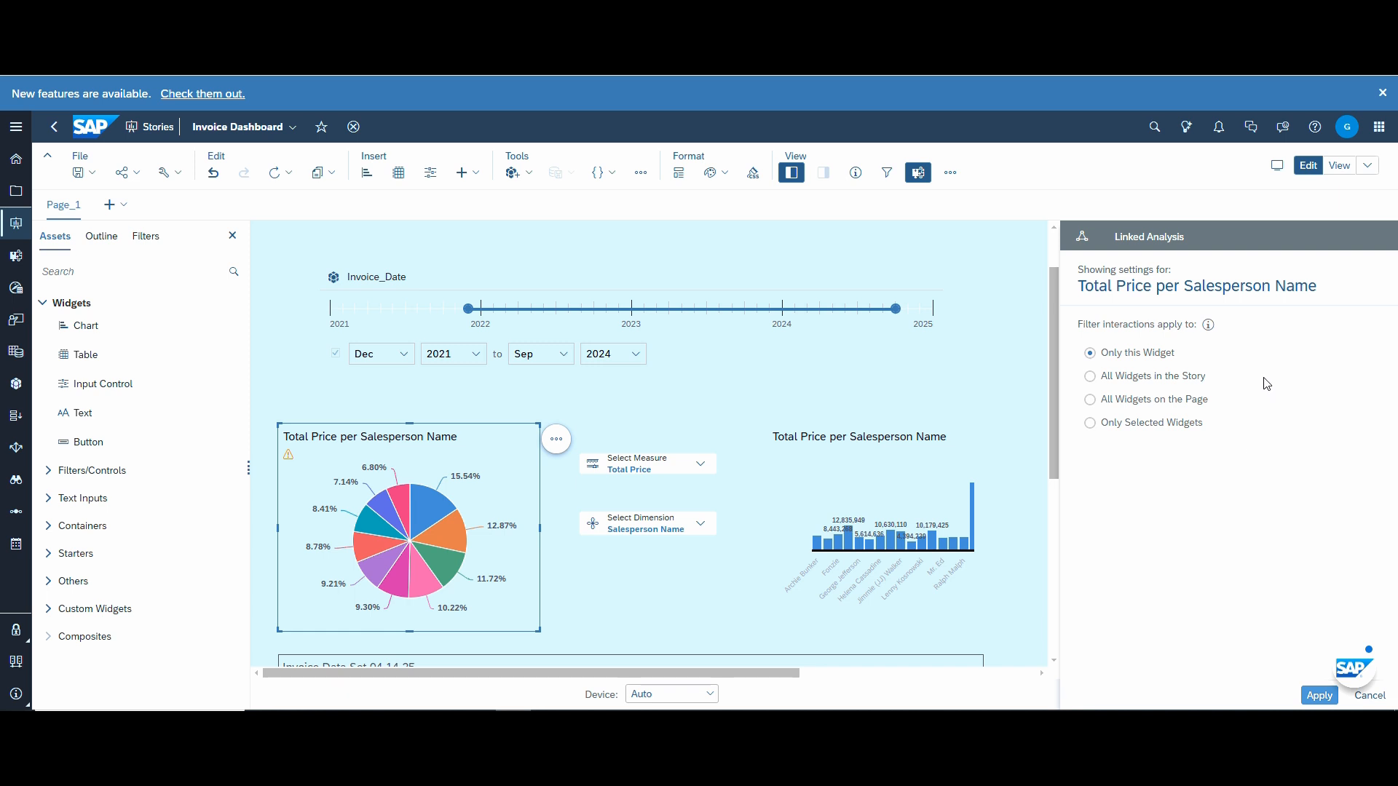
click(1090, 400)
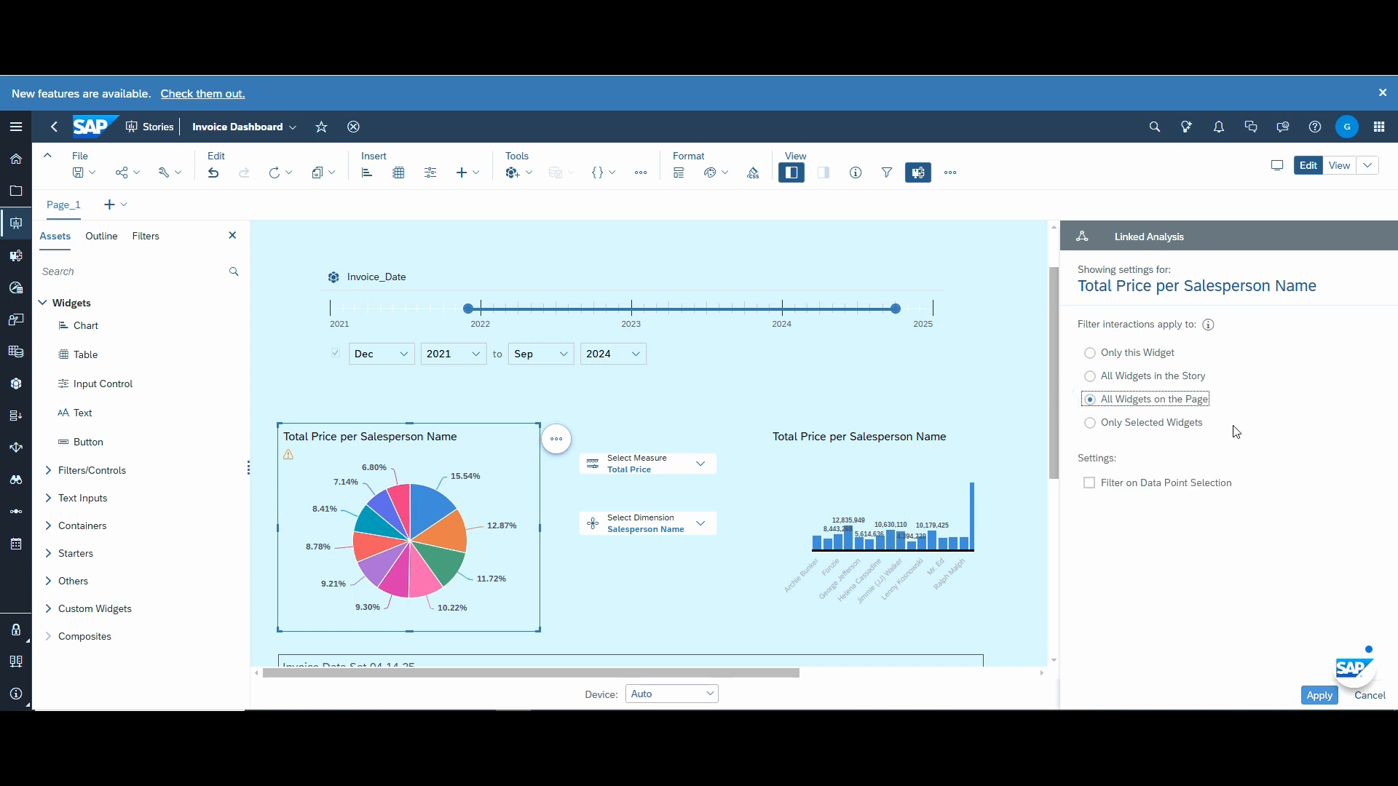
click(1089, 483)
click(1320, 696)
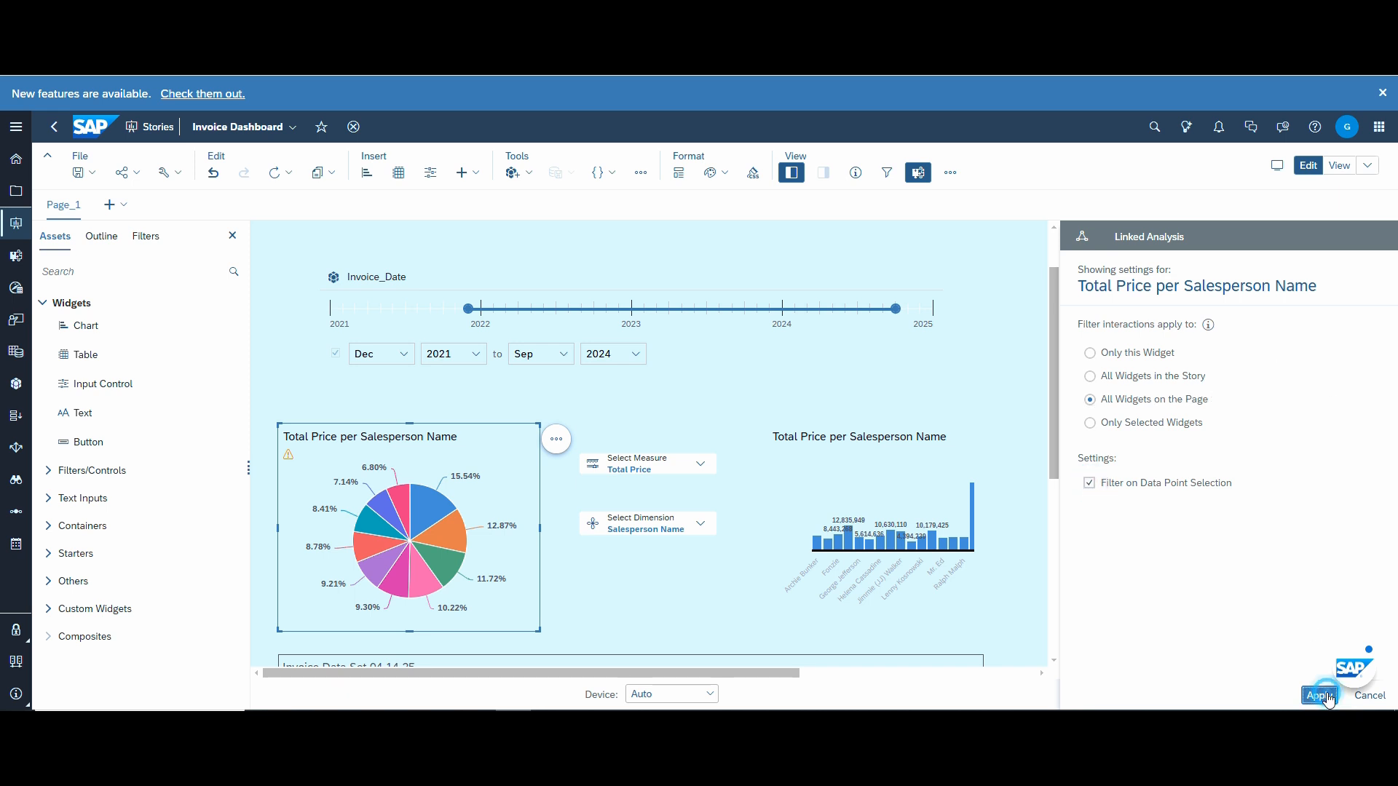
- Test the pie chart's link by selecting its green 11.72% slice, checking the bar chart and invoice table, and clearing the selection
scroll(1137, 469, down, 3)
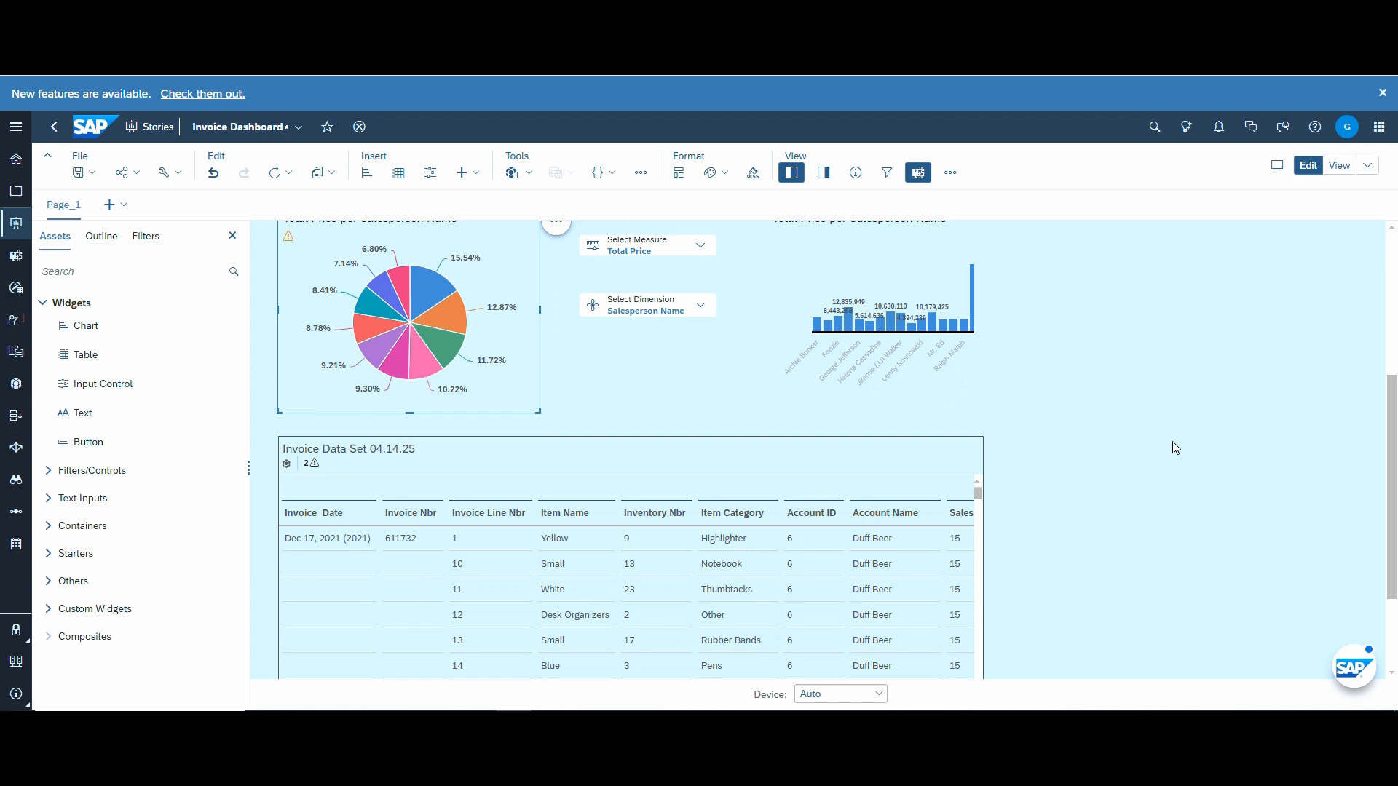
click(436, 342)
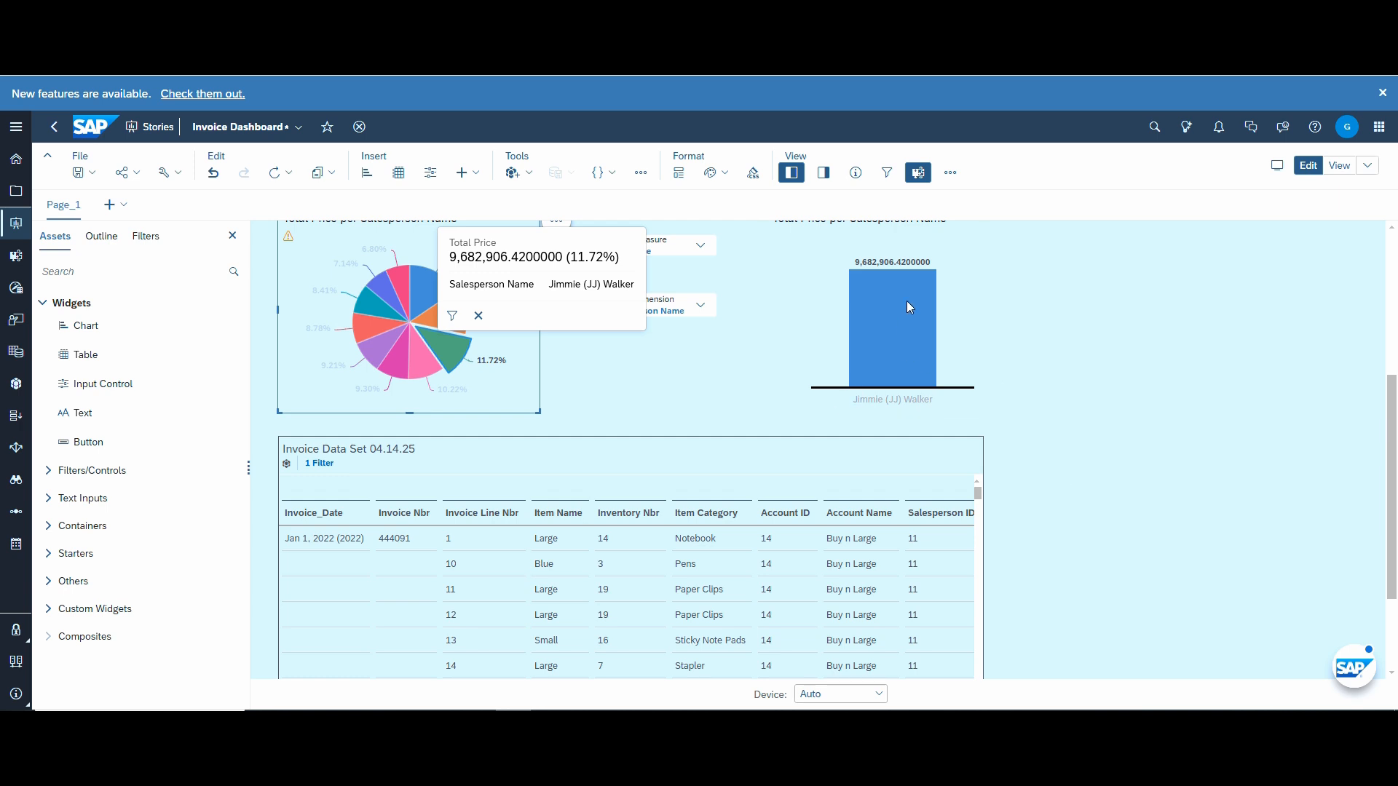
click(465, 343)
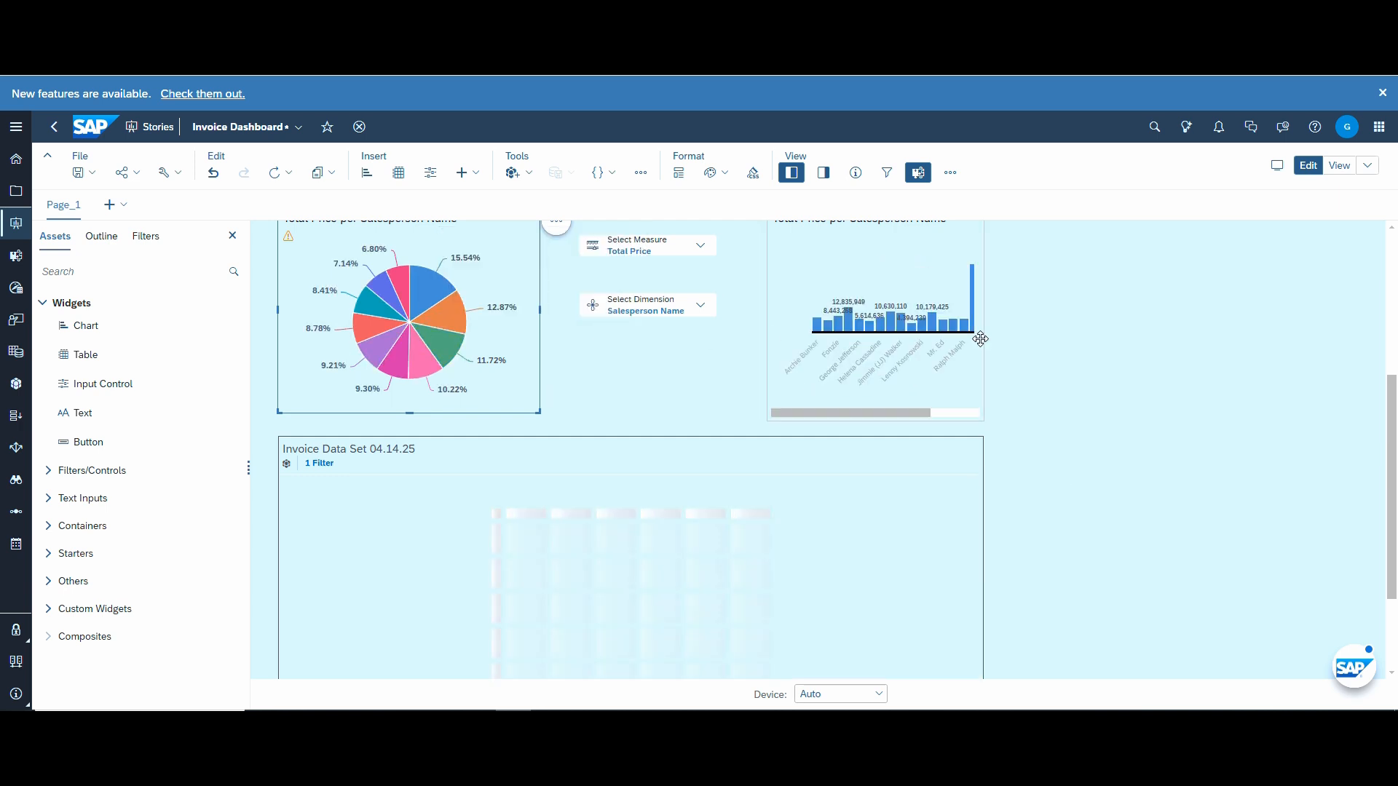
- Apply the bar chart's Linked Analysis to All Widgets on the Page with Filter on Data Point Selection enabled
scroll(1059, 331, up, 1)
click(974, 290)
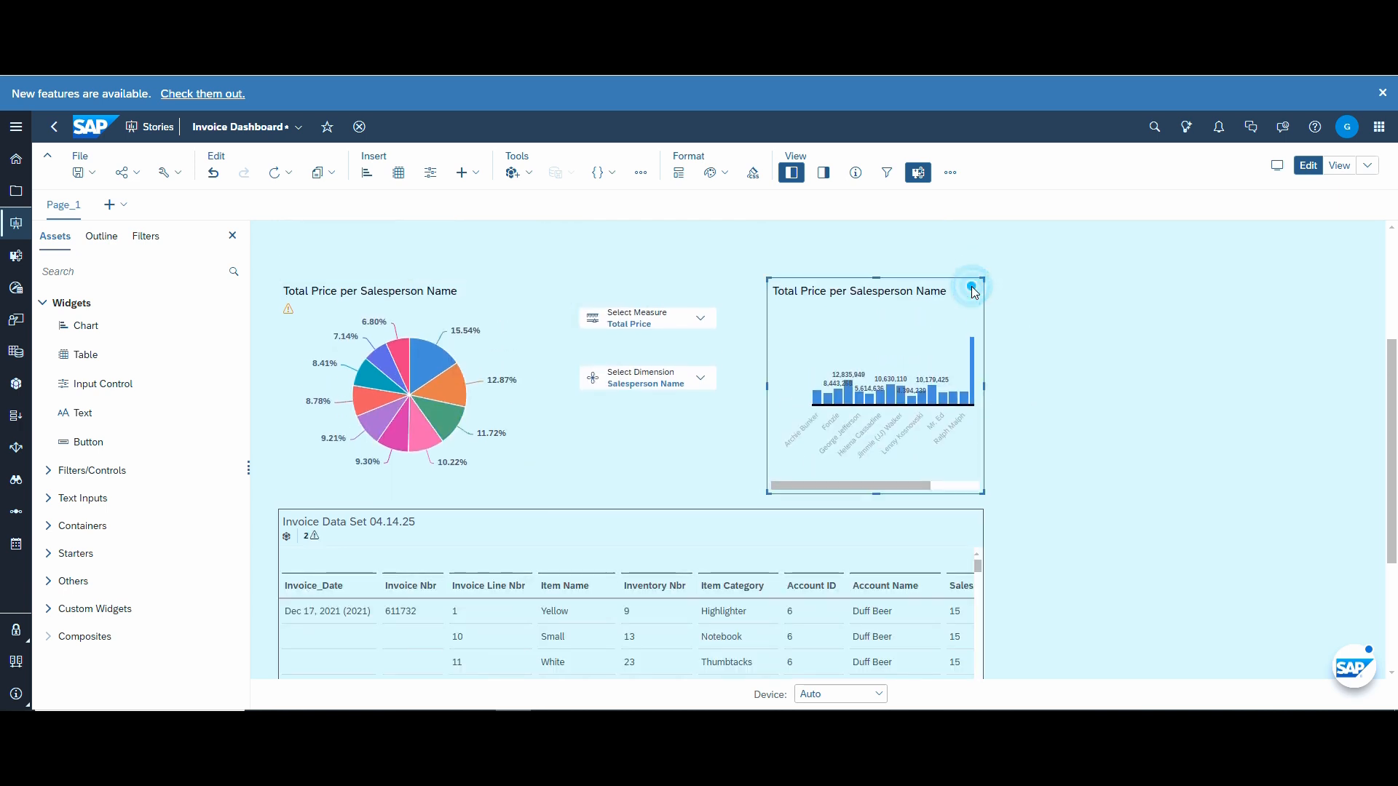
click(1001, 294)
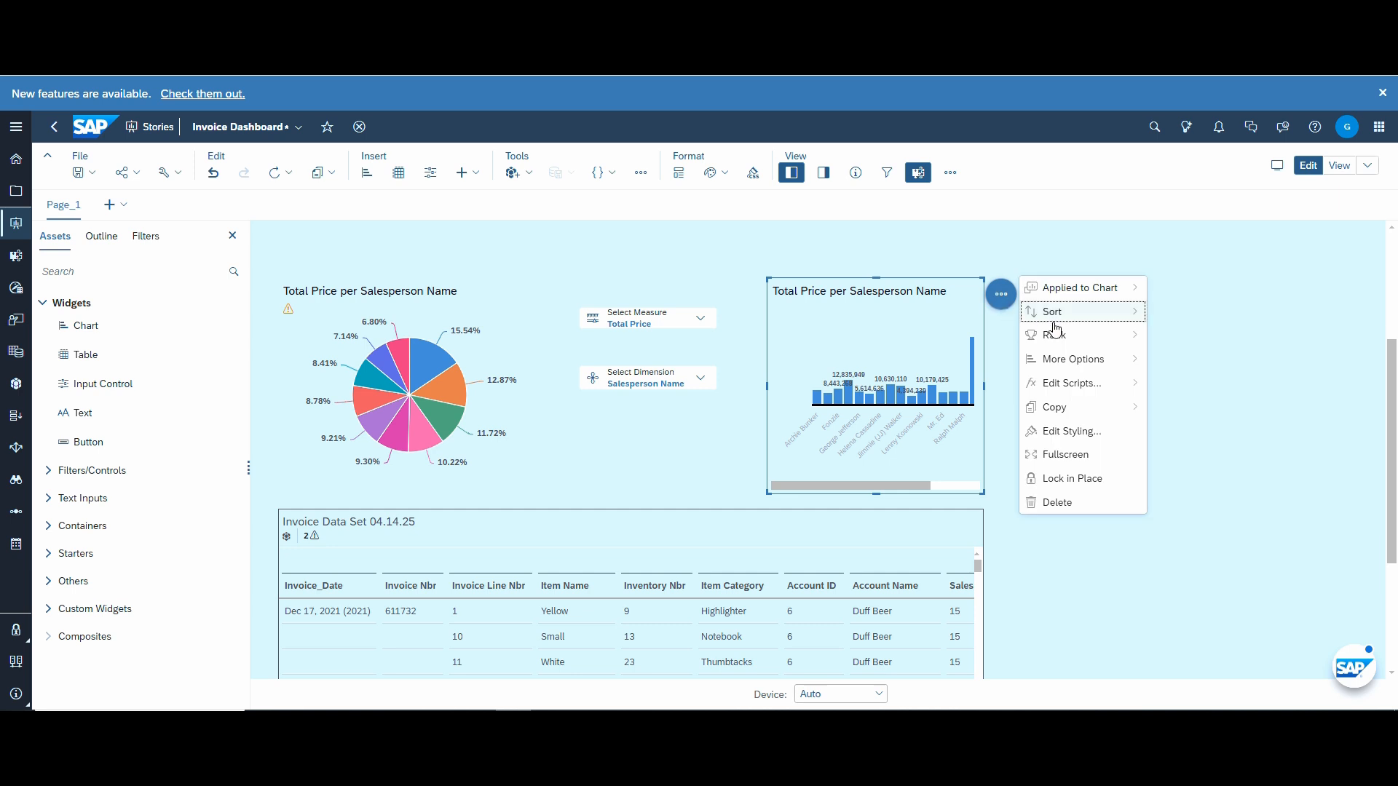
mouse_move(1060, 359)
mouse_move(1200, 412)
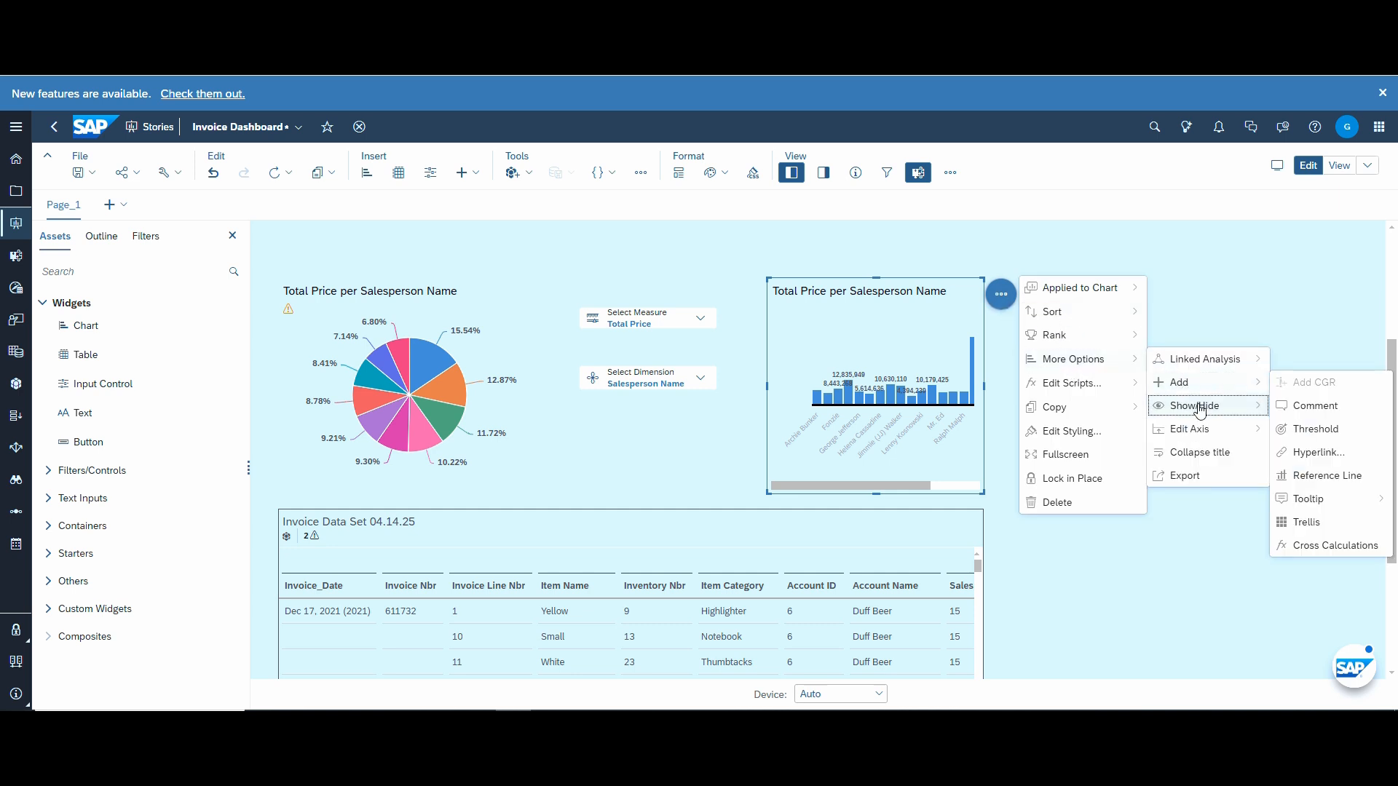
mouse_move(1203, 360)
click(1321, 360)
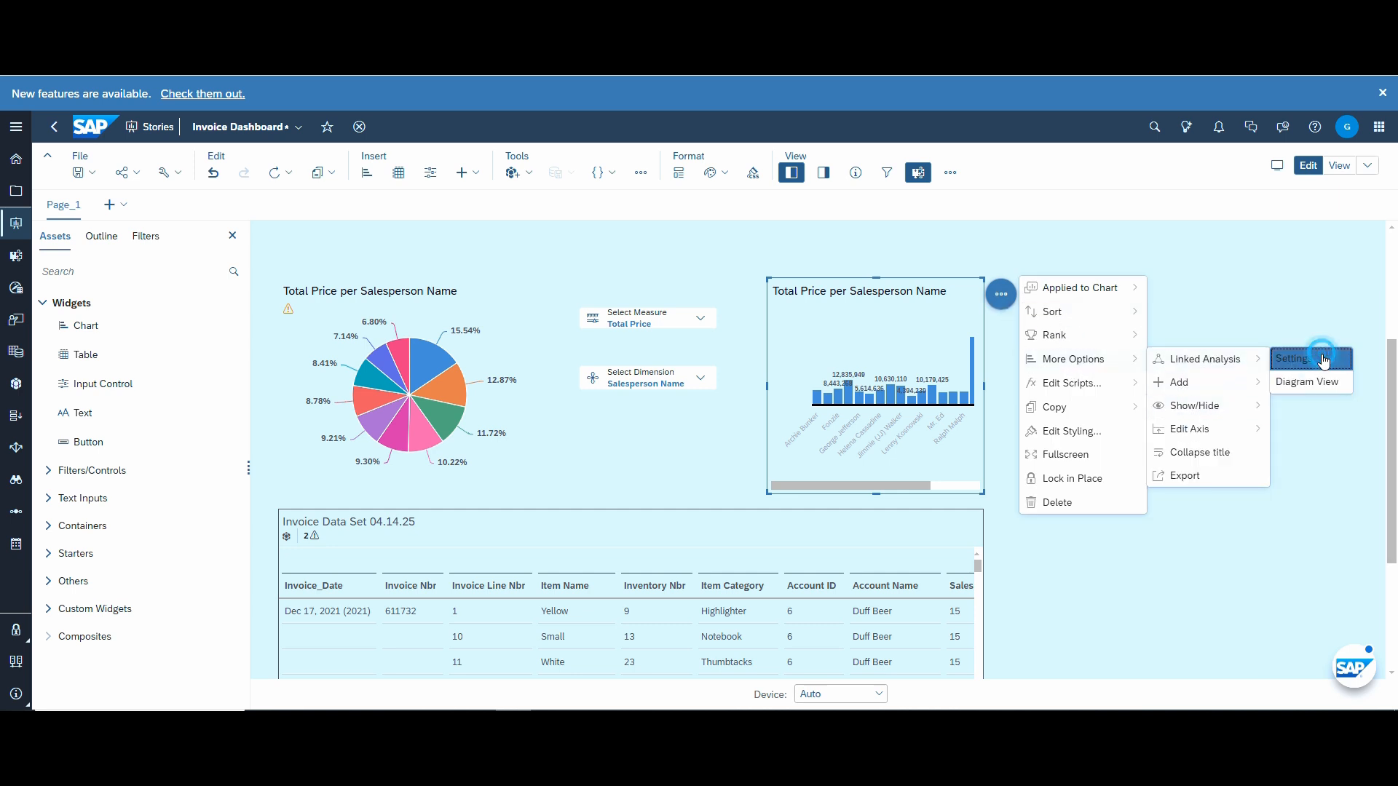
click(1091, 400)
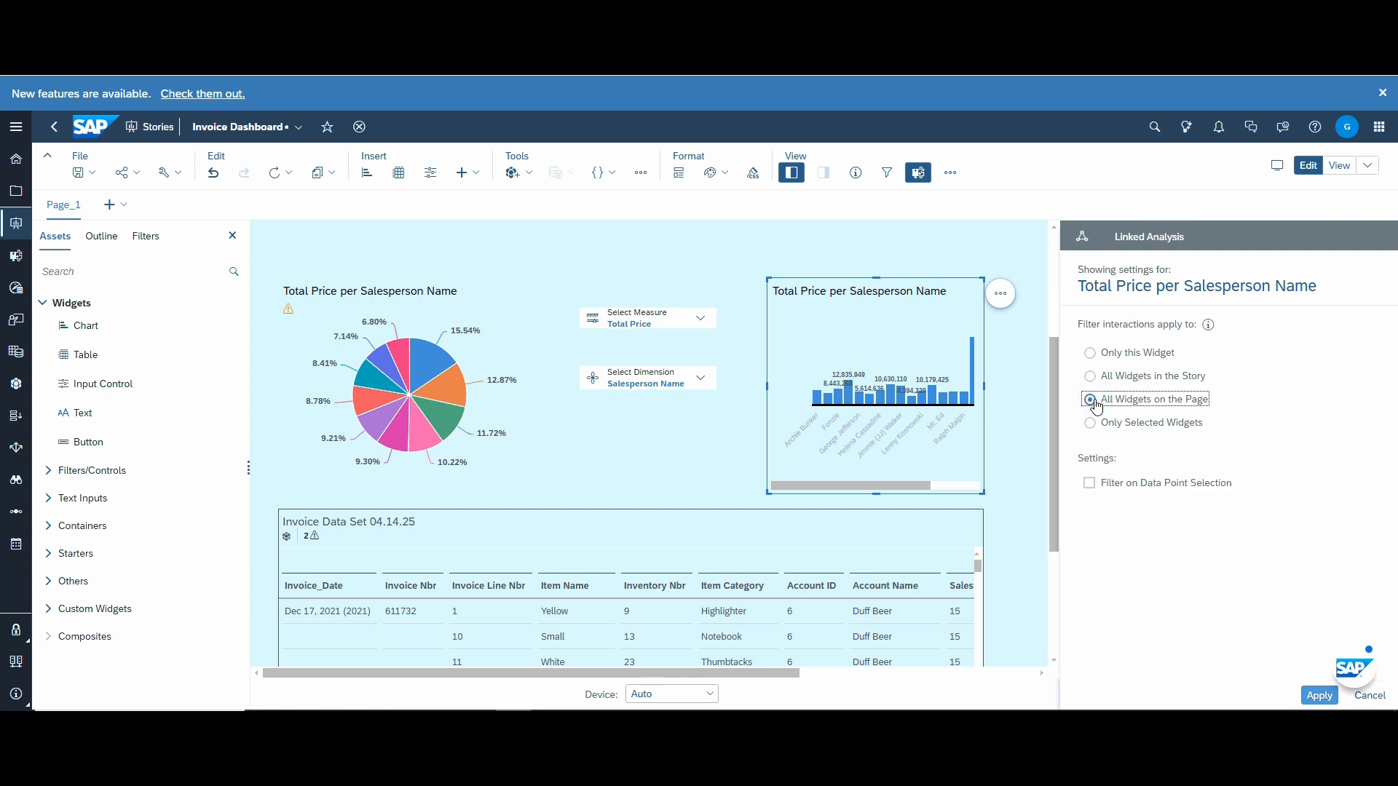
click(1090, 483)
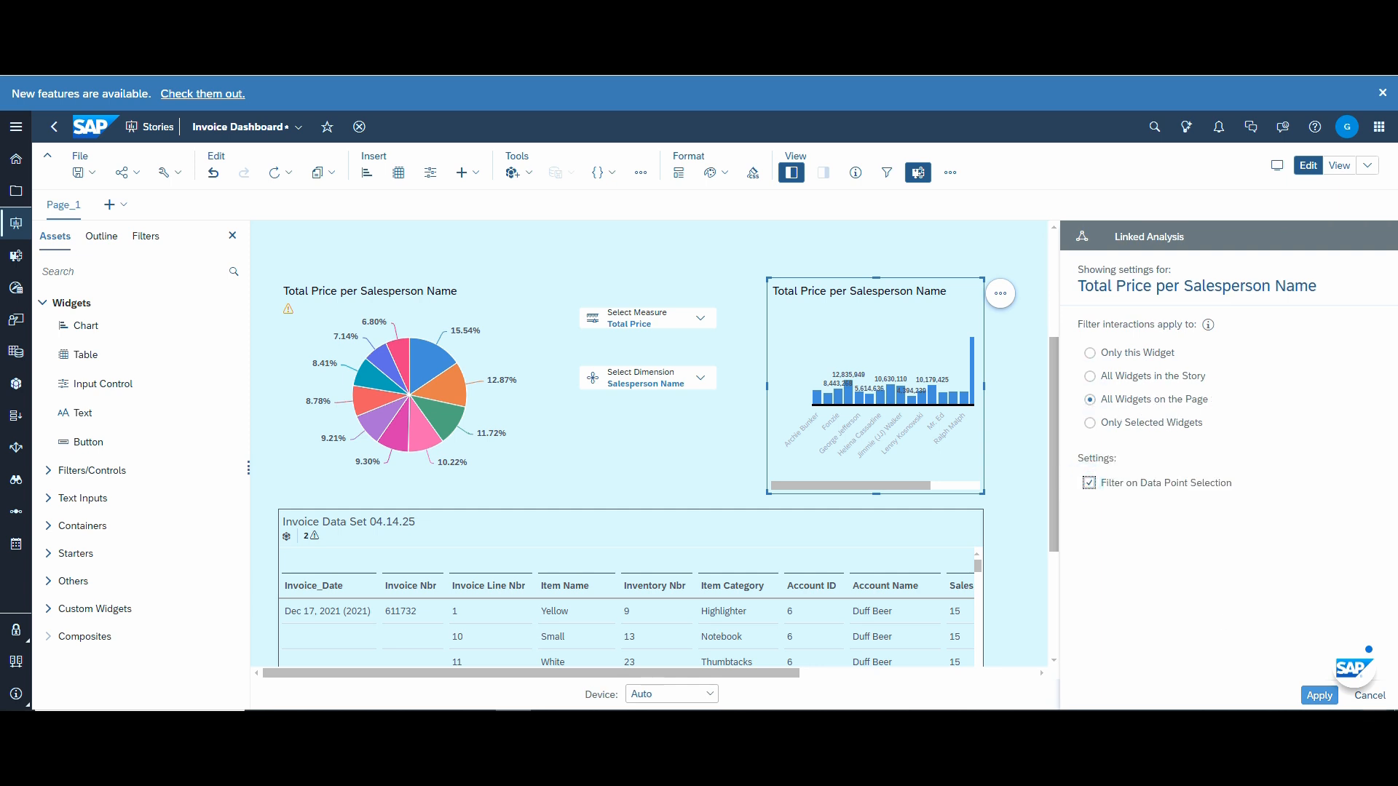
click(1319, 696)
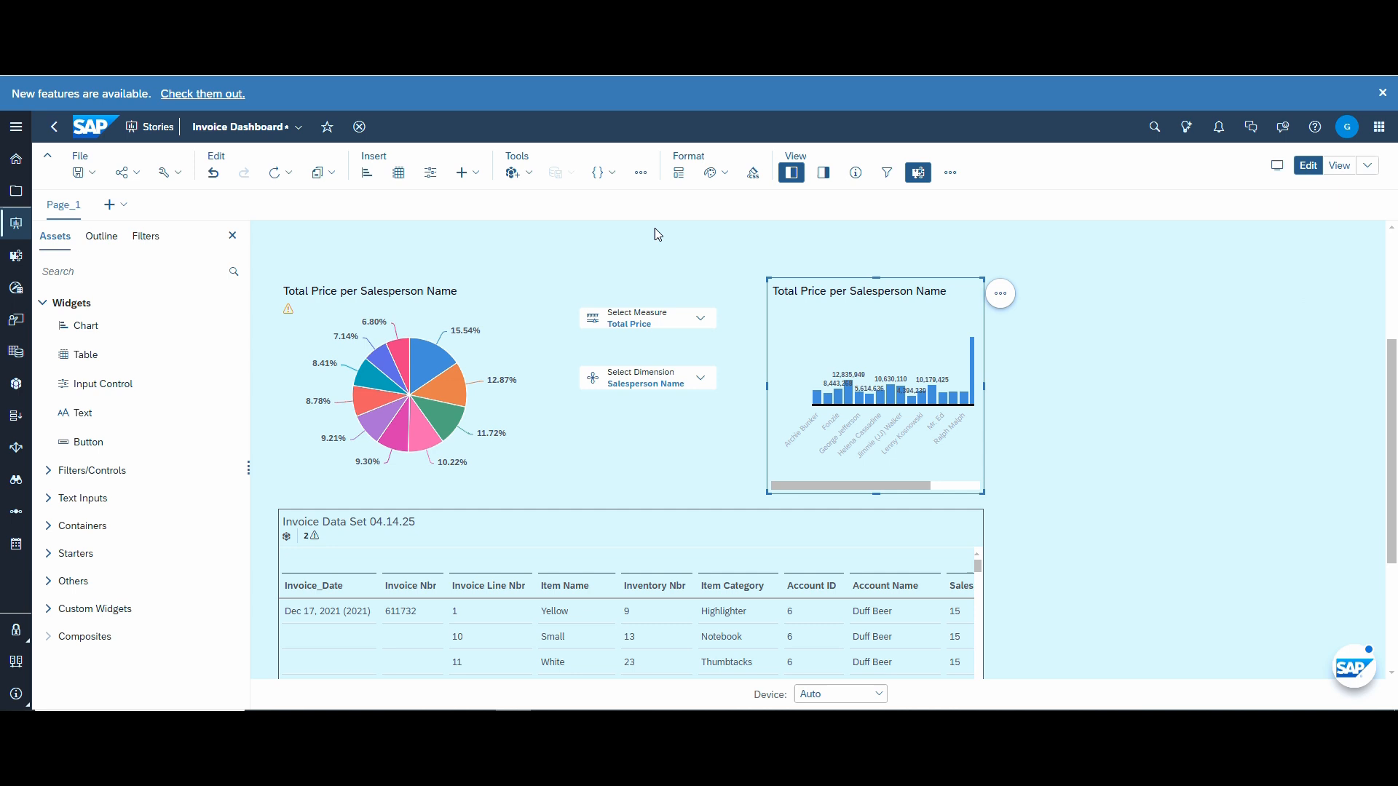
- Save the story and open it in view mode
click(86, 172)
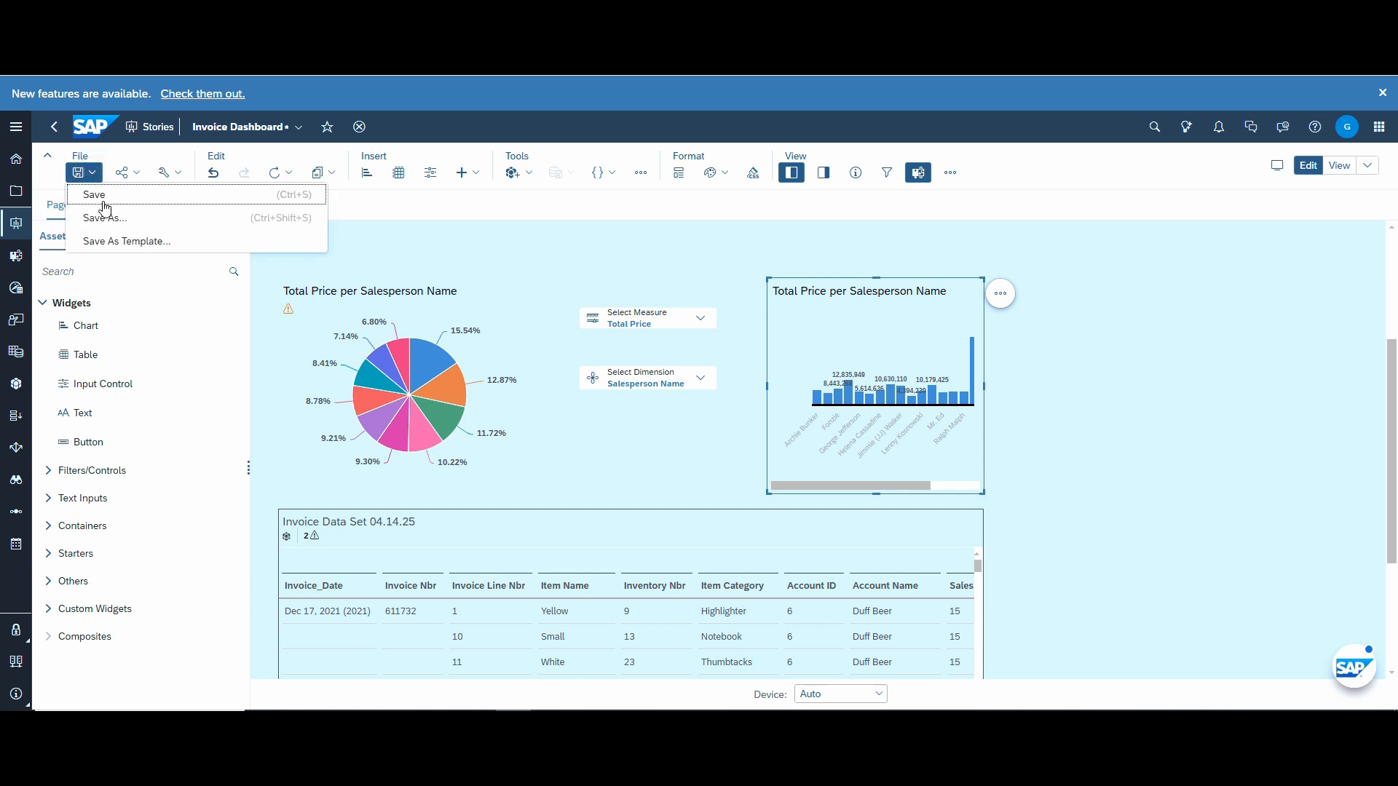
click(103, 202)
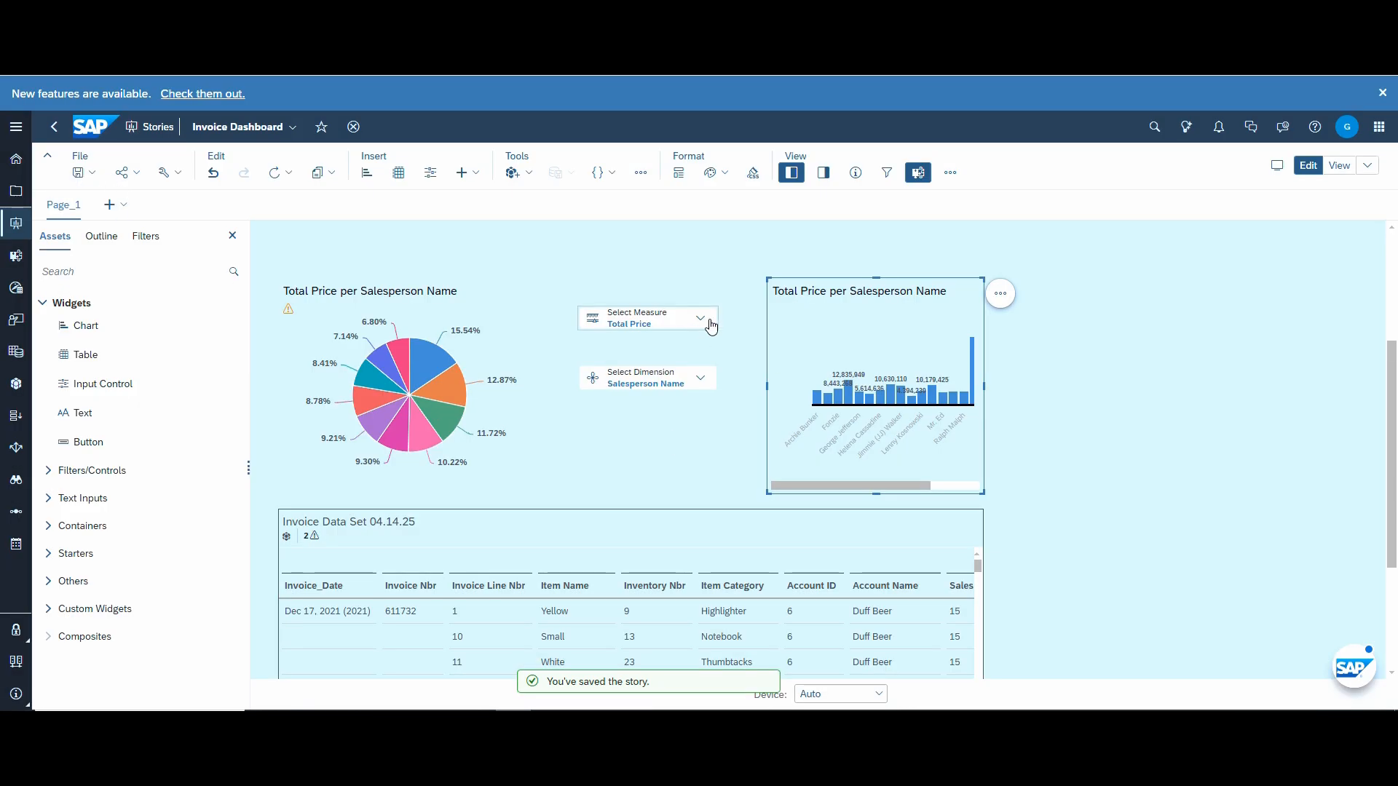
click(1338, 166)
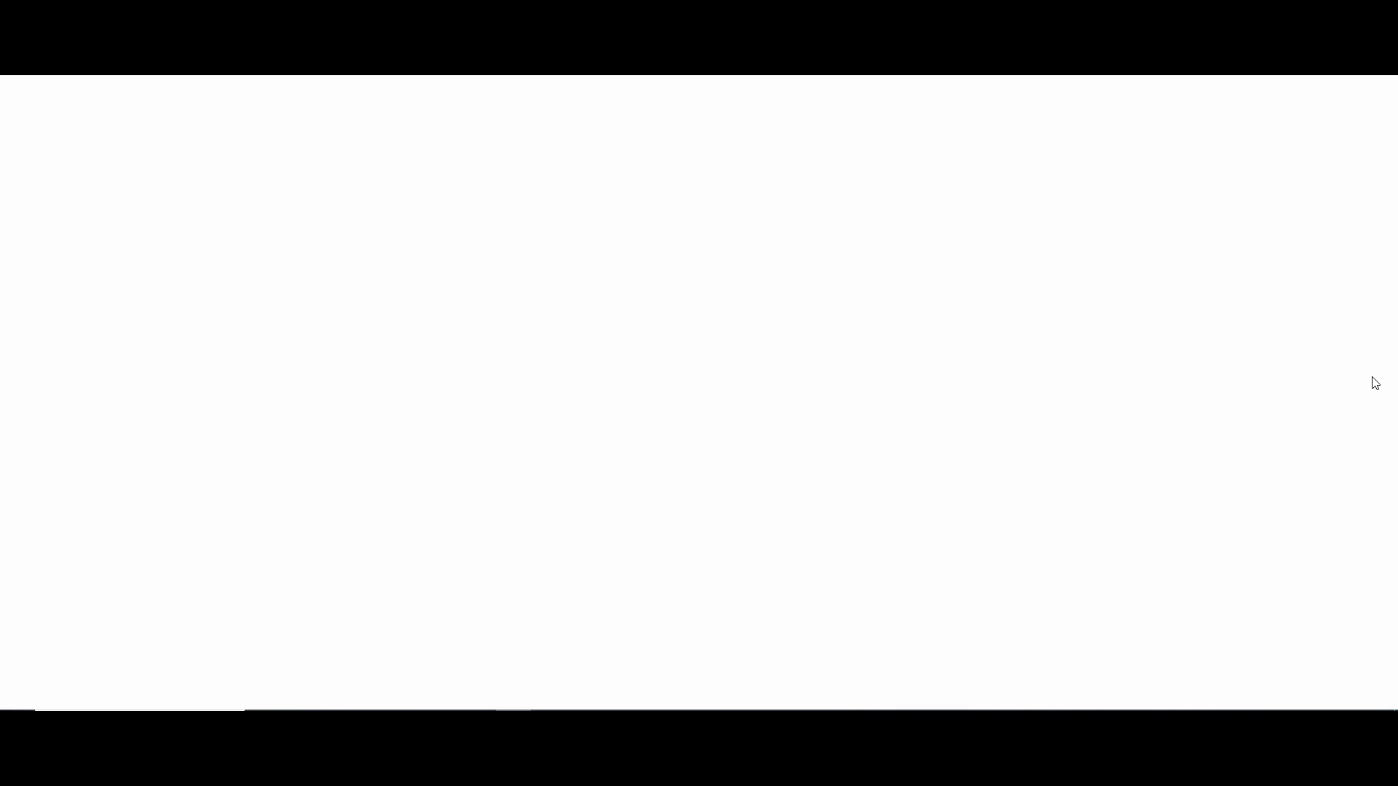
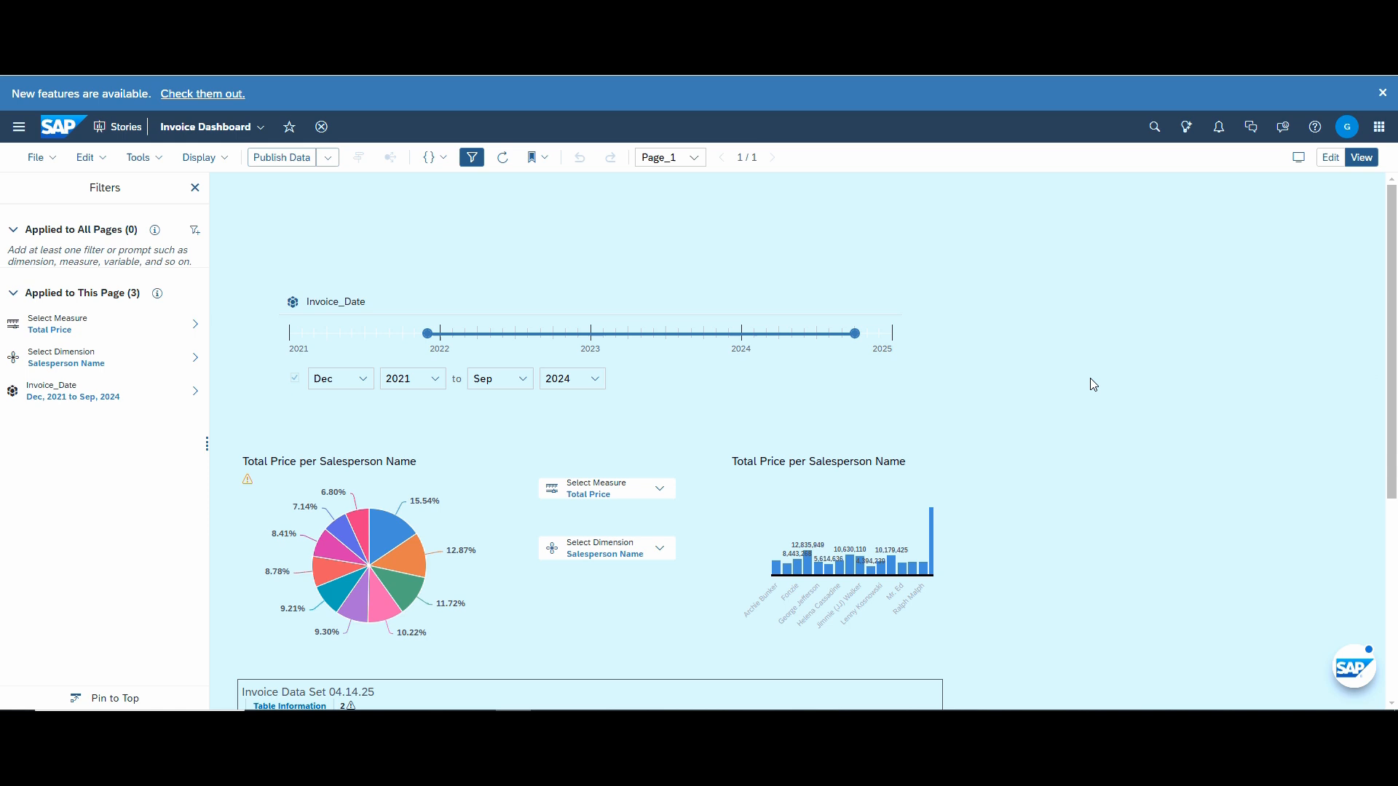
- In view mode, select the pie chart's green 11.72% slice, review the filtered bar chart and invoice table, and clear the selection
scroll(1086, 383, down, 4)
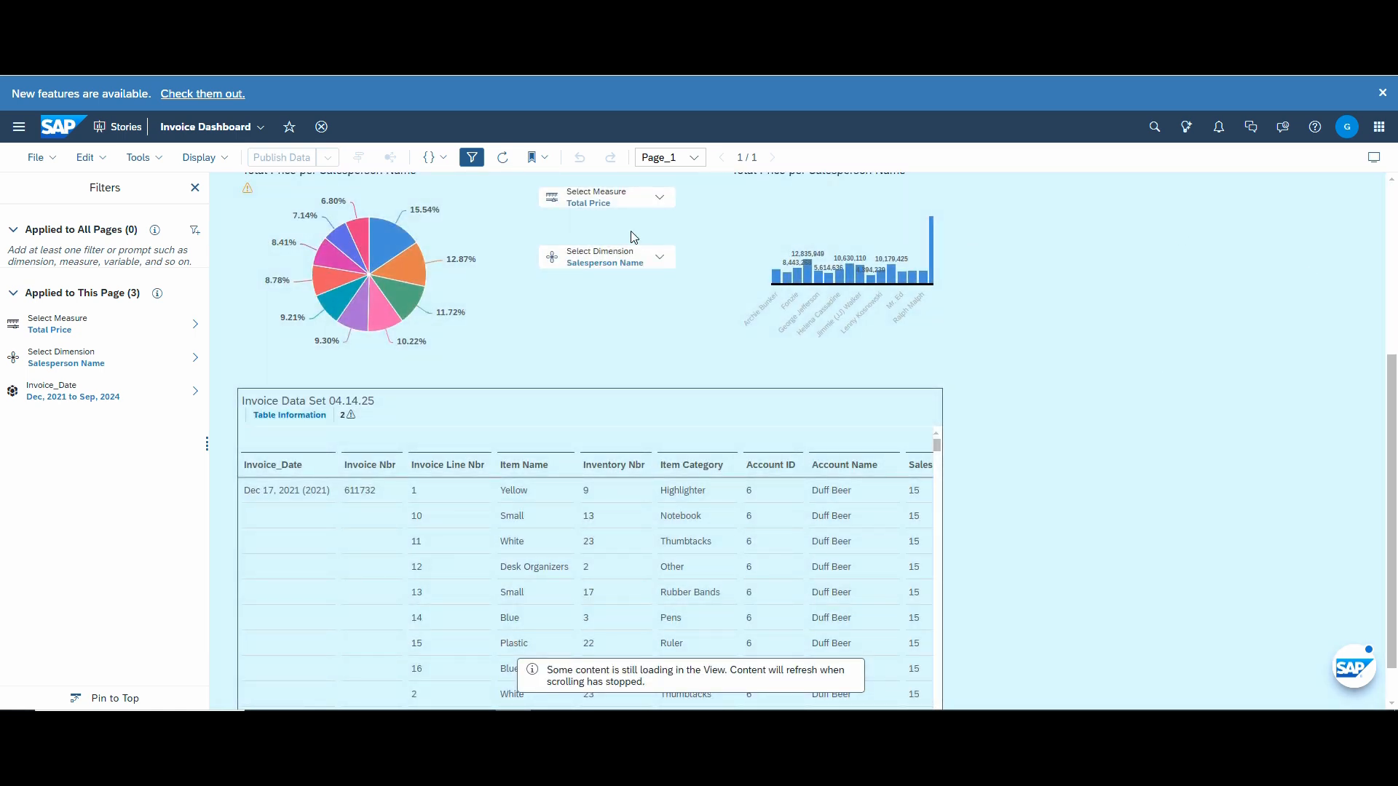
click(408, 298)
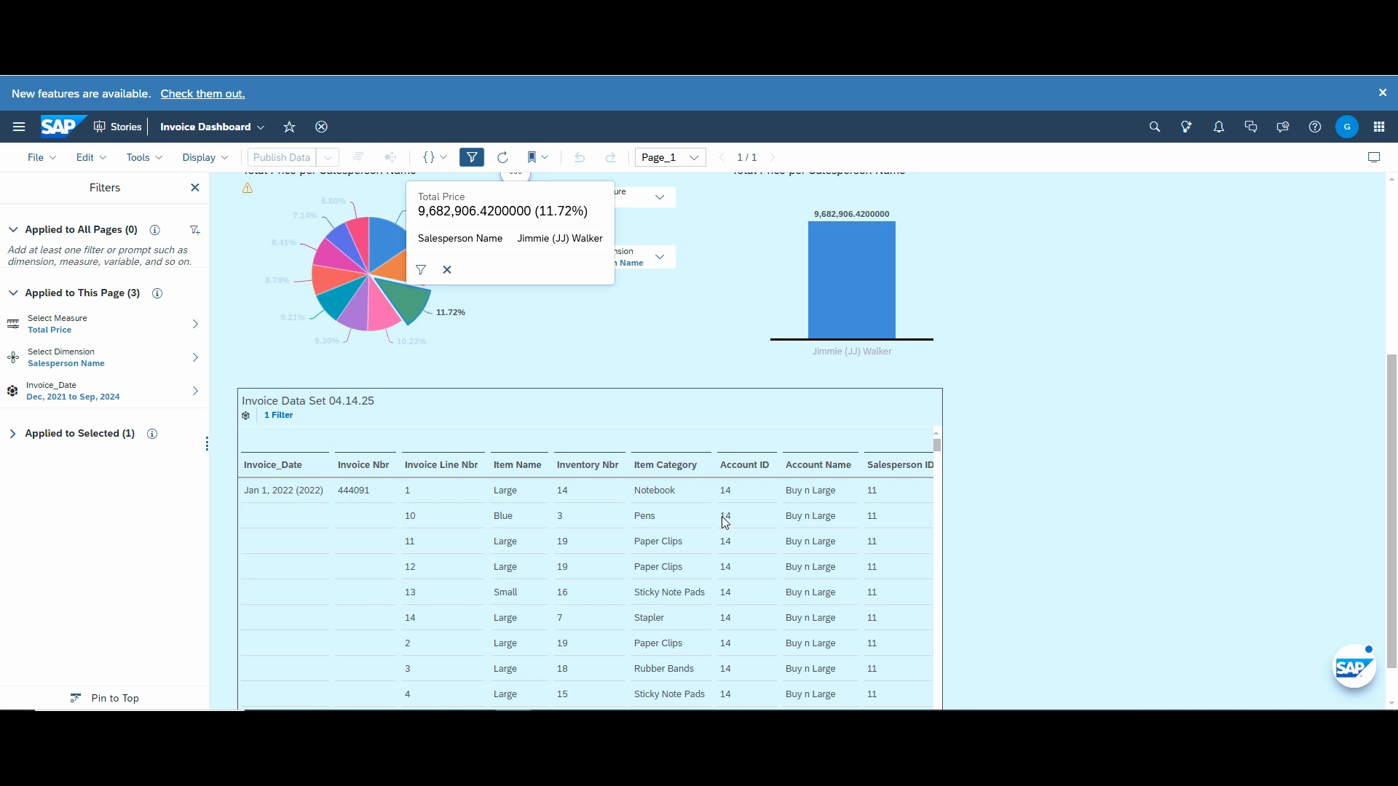
scroll(694, 532, down, 2)
scroll(694, 530, up, 2)
click(1158, 284)
scroll(1120, 320, up, 2)
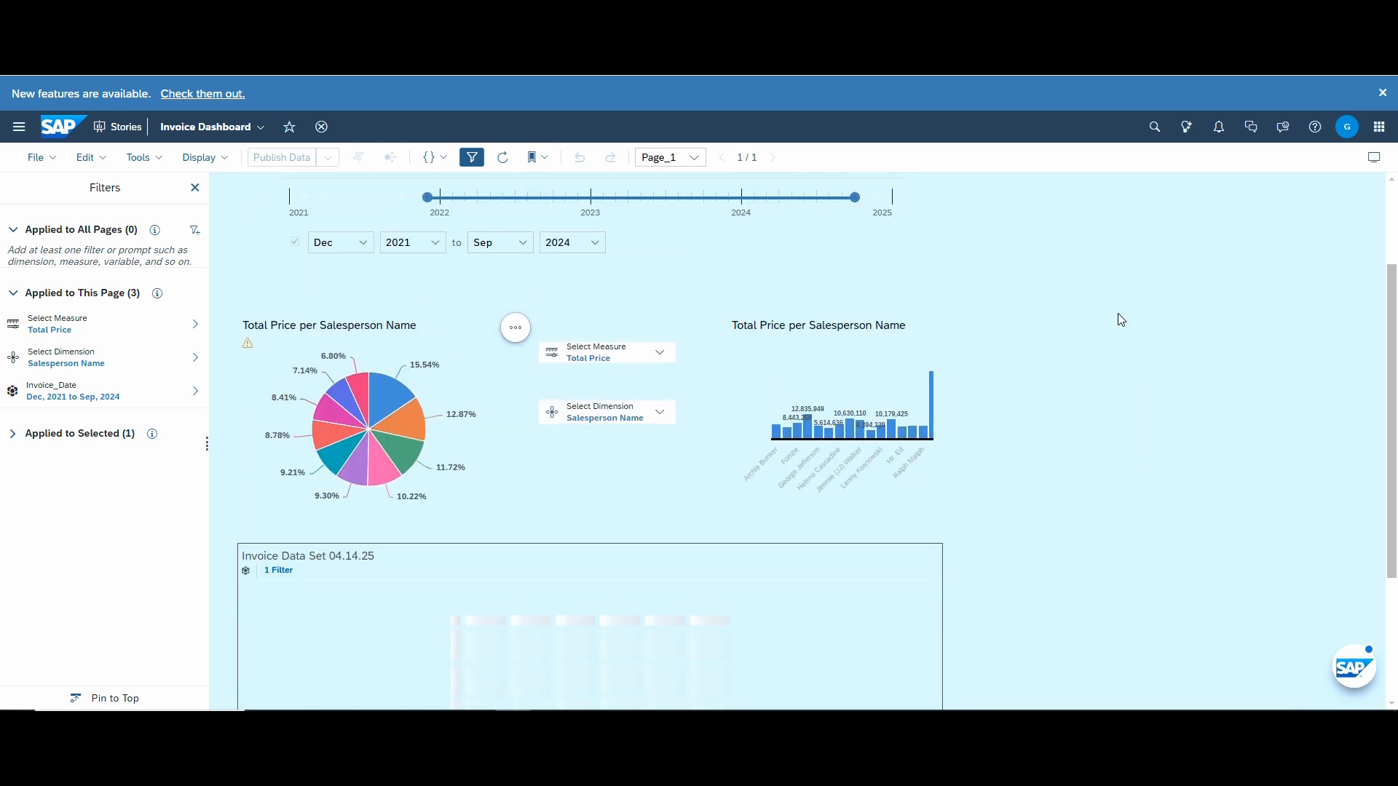
- Test the Invoice_Date filter with the range ending in Jul 2023 and in May 2024, reviewing the charts and invoice table
scroll(1120, 321, up, 2)
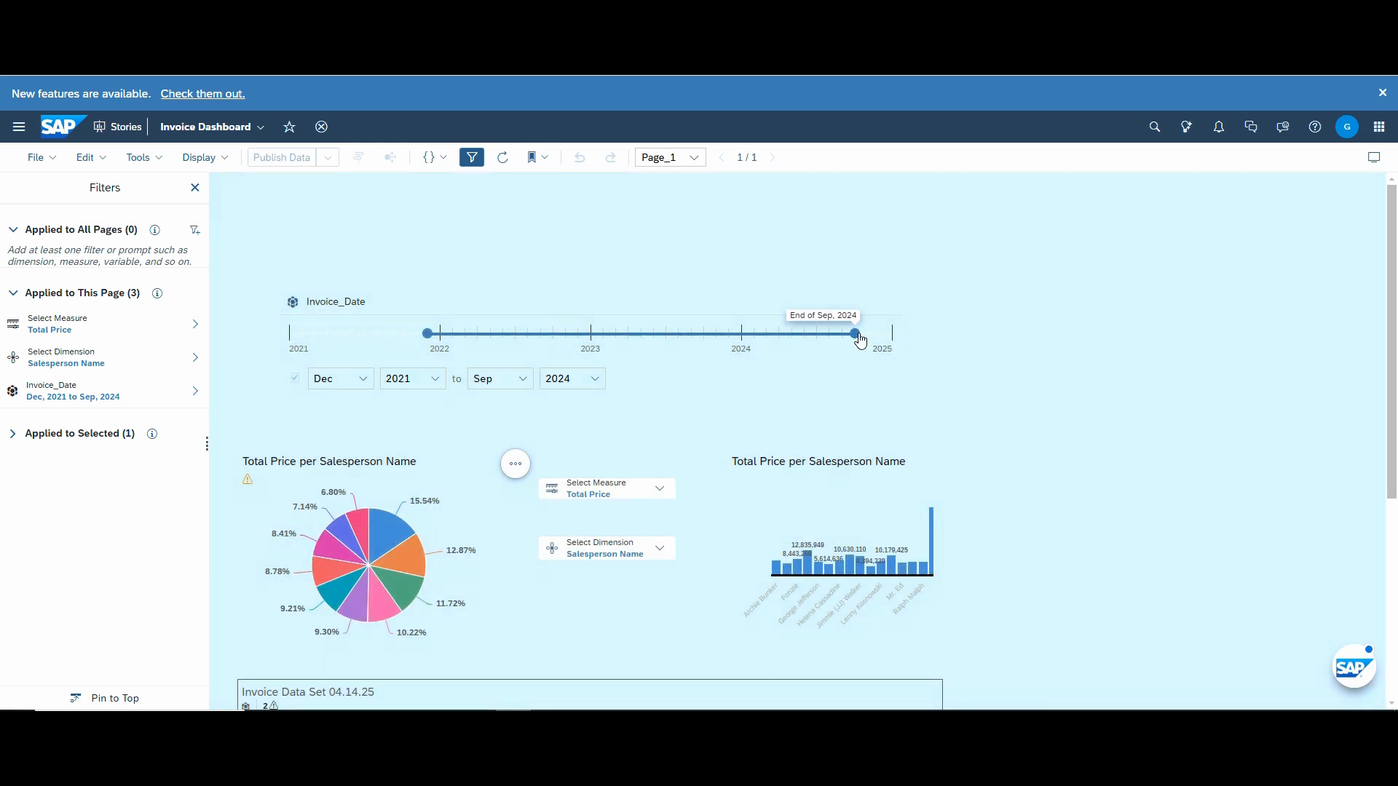
drag(856, 334, 679, 333)
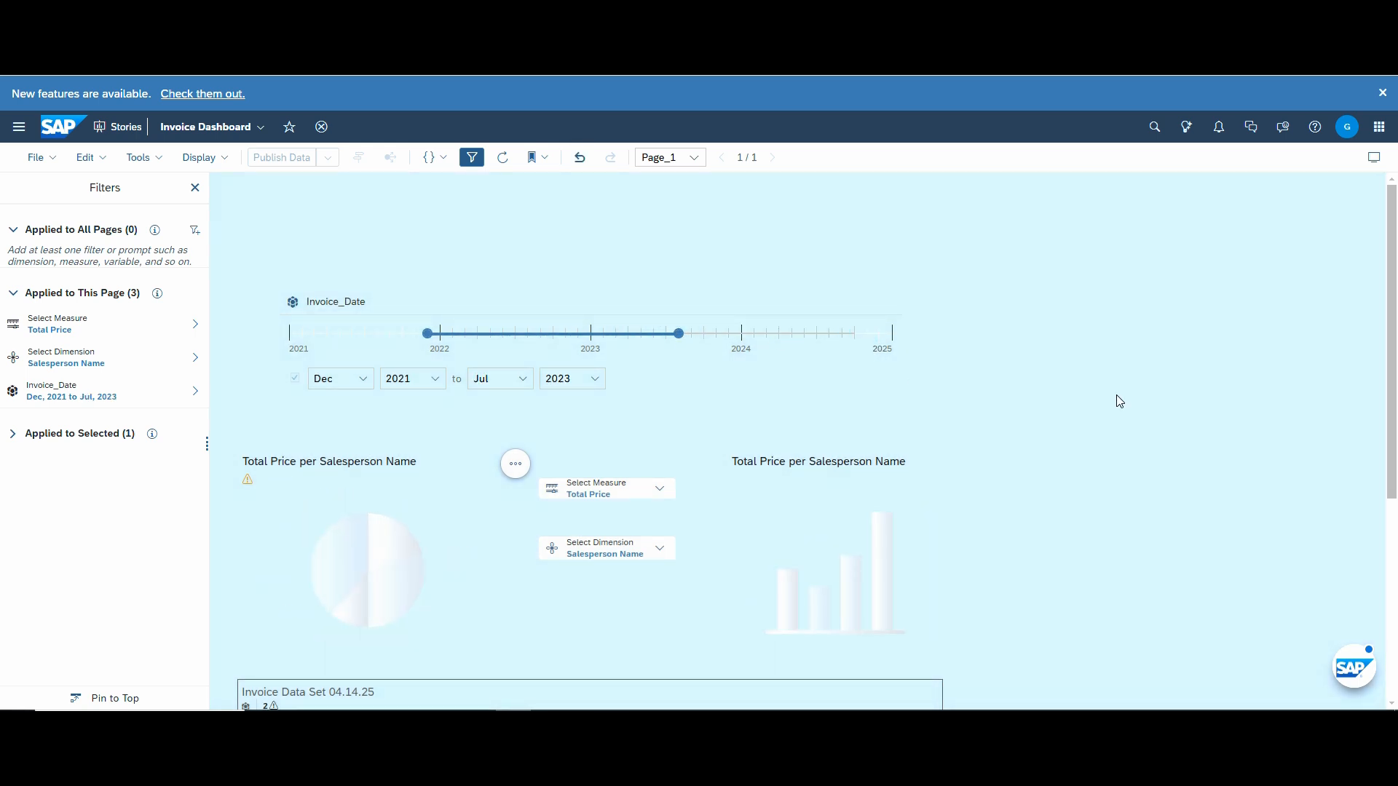
scroll(1005, 401, down, 4)
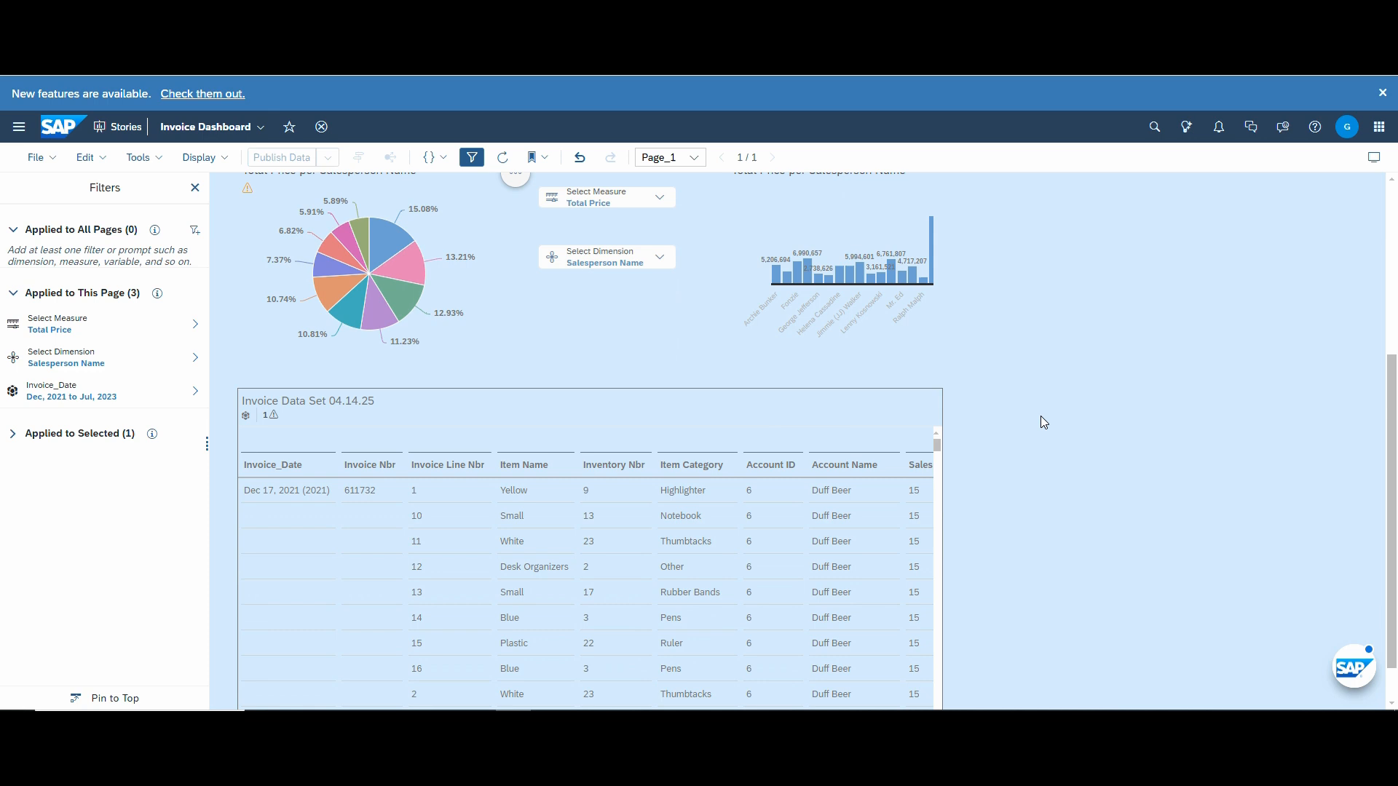
scroll(1021, 366, up, 3)
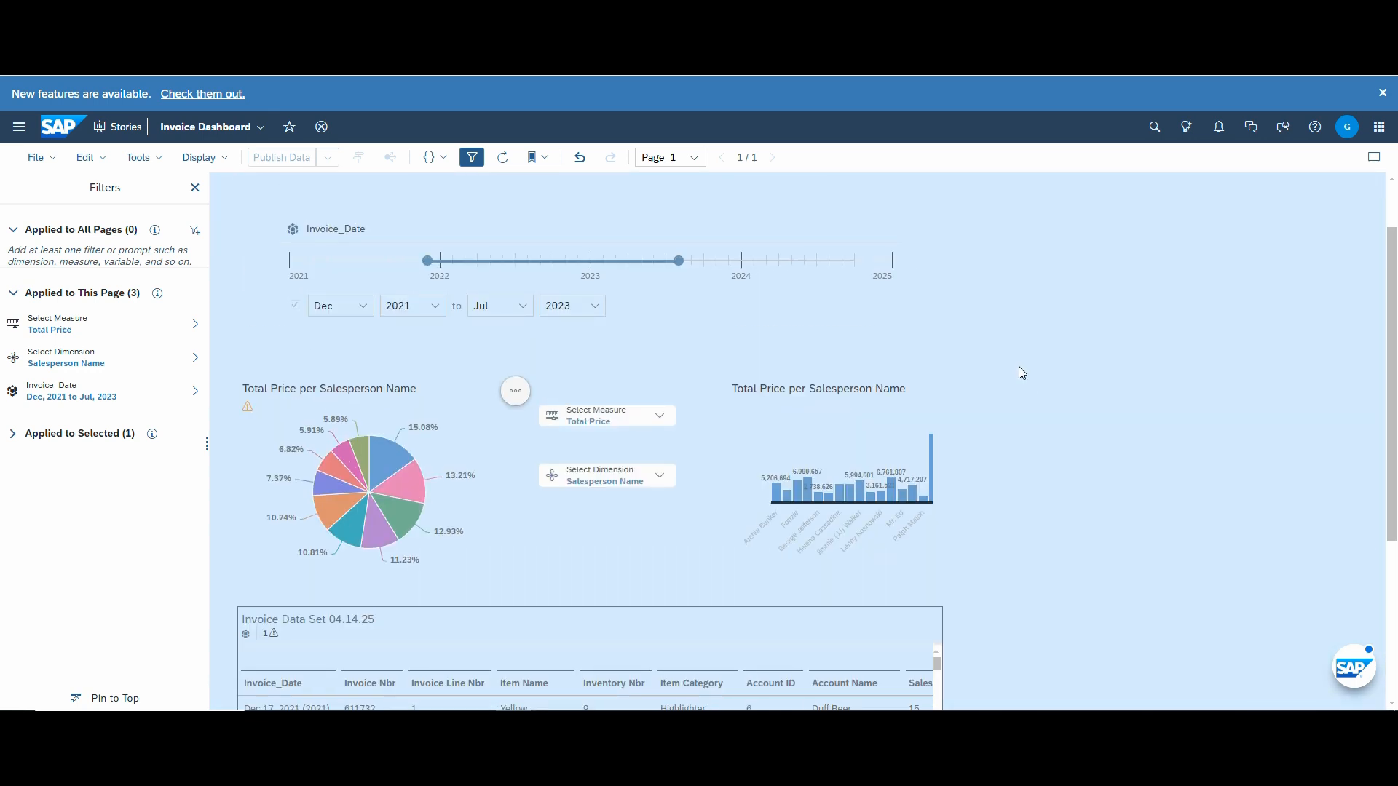
drag(683, 266, 805, 261)
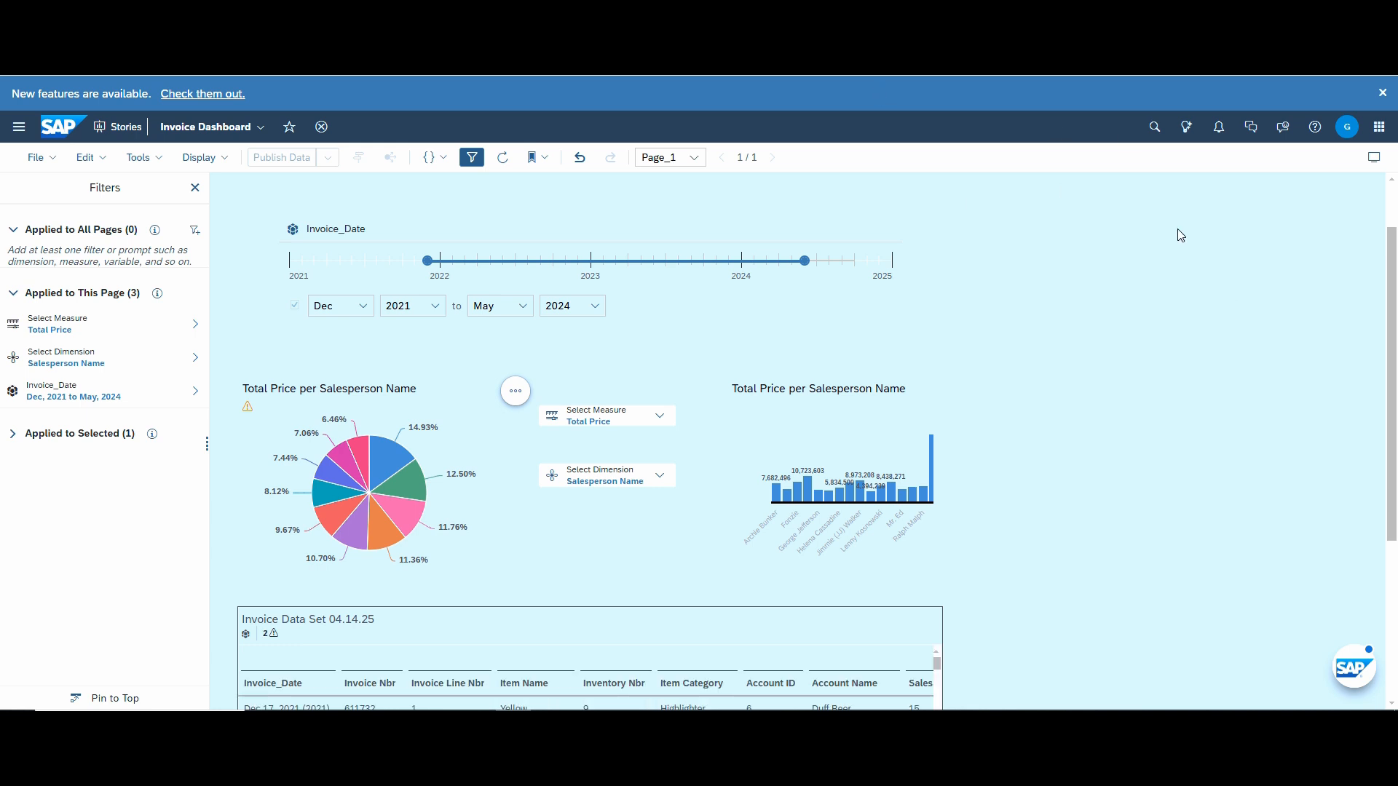
scroll(1114, 404, up, 1)
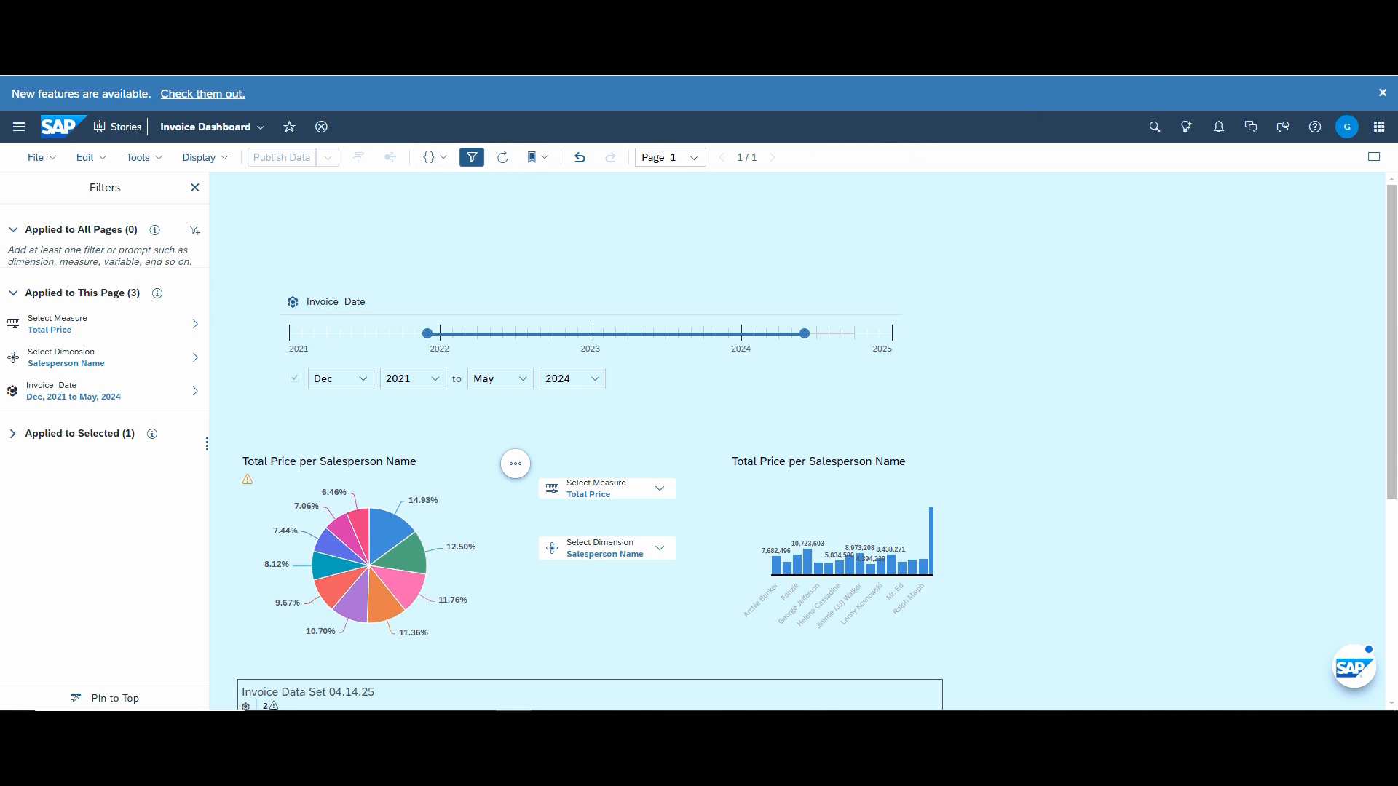
- Return to the story editor and add a text widget reading "Invoice Dashboard" above the Invoice_Date filter
click(1158, 15)
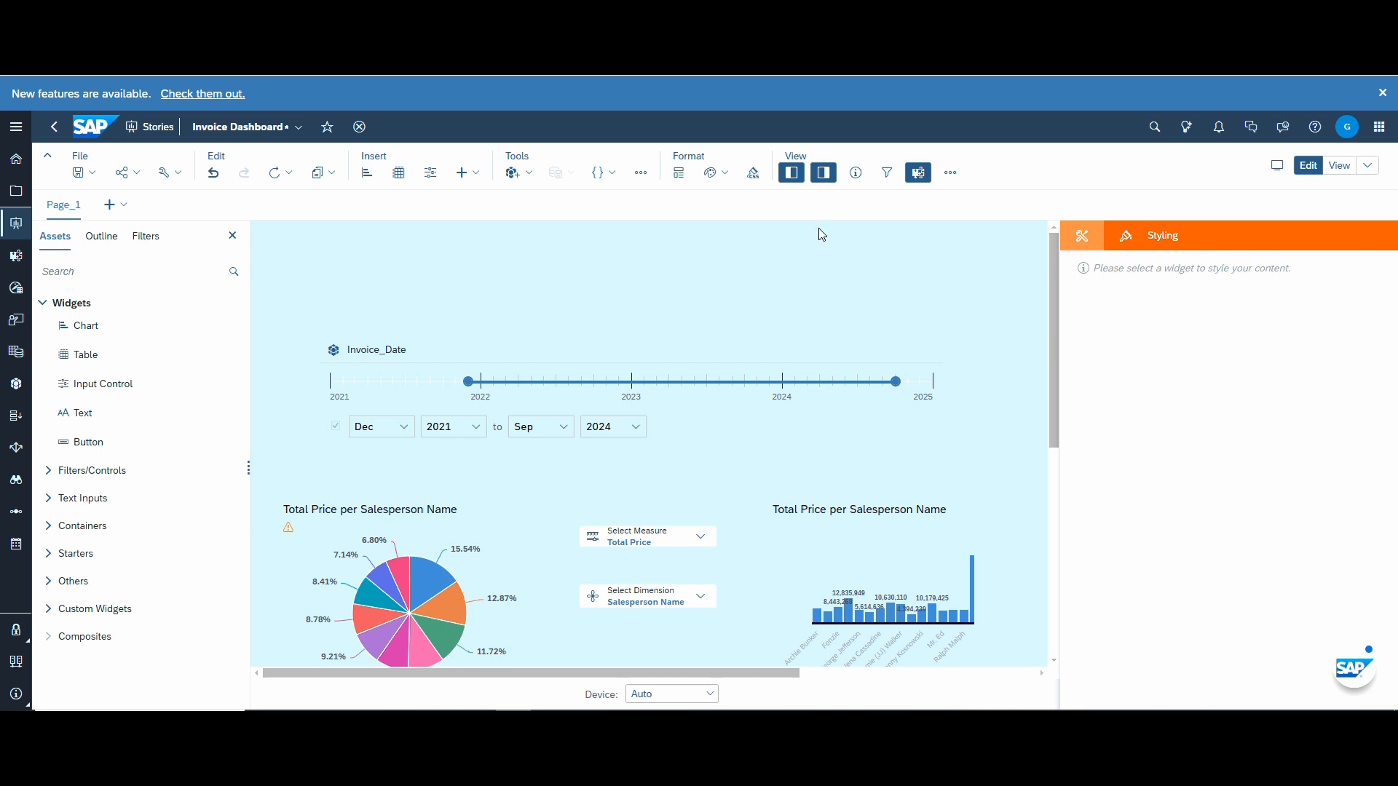
drag(80, 413, 408, 261)
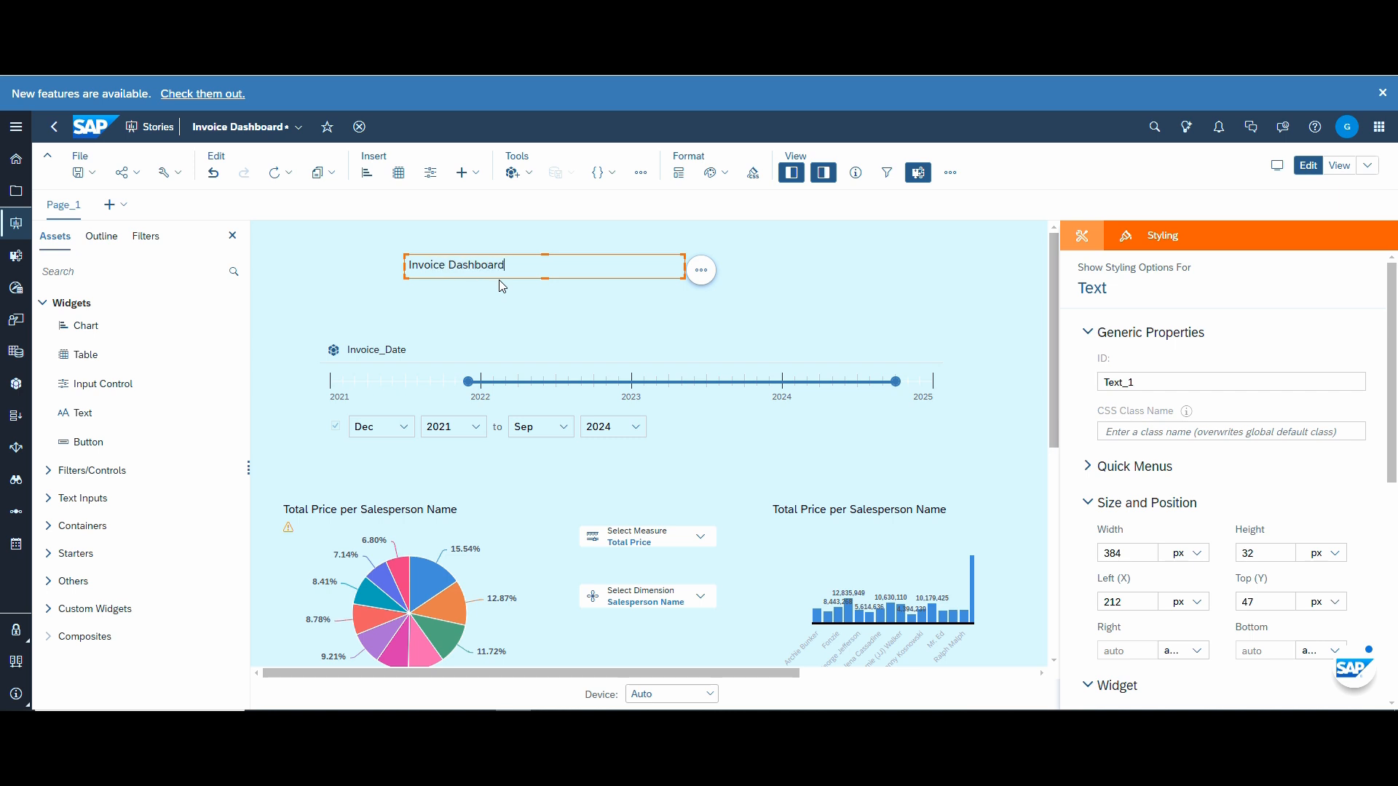
- Set the font size of the whole "Invoice Dashboard" title text to 48
key(ctrl+a)
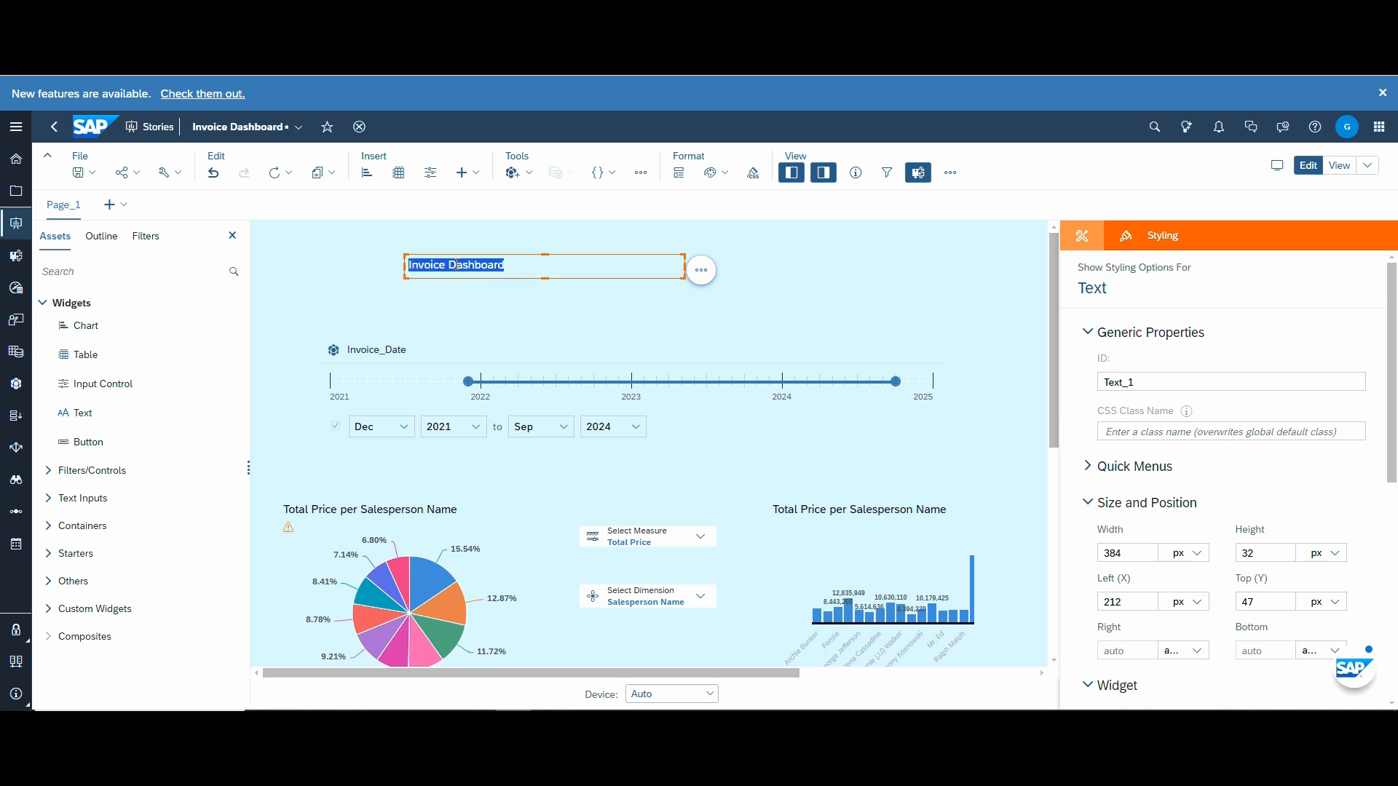
click(1083, 237)
click(1377, 241)
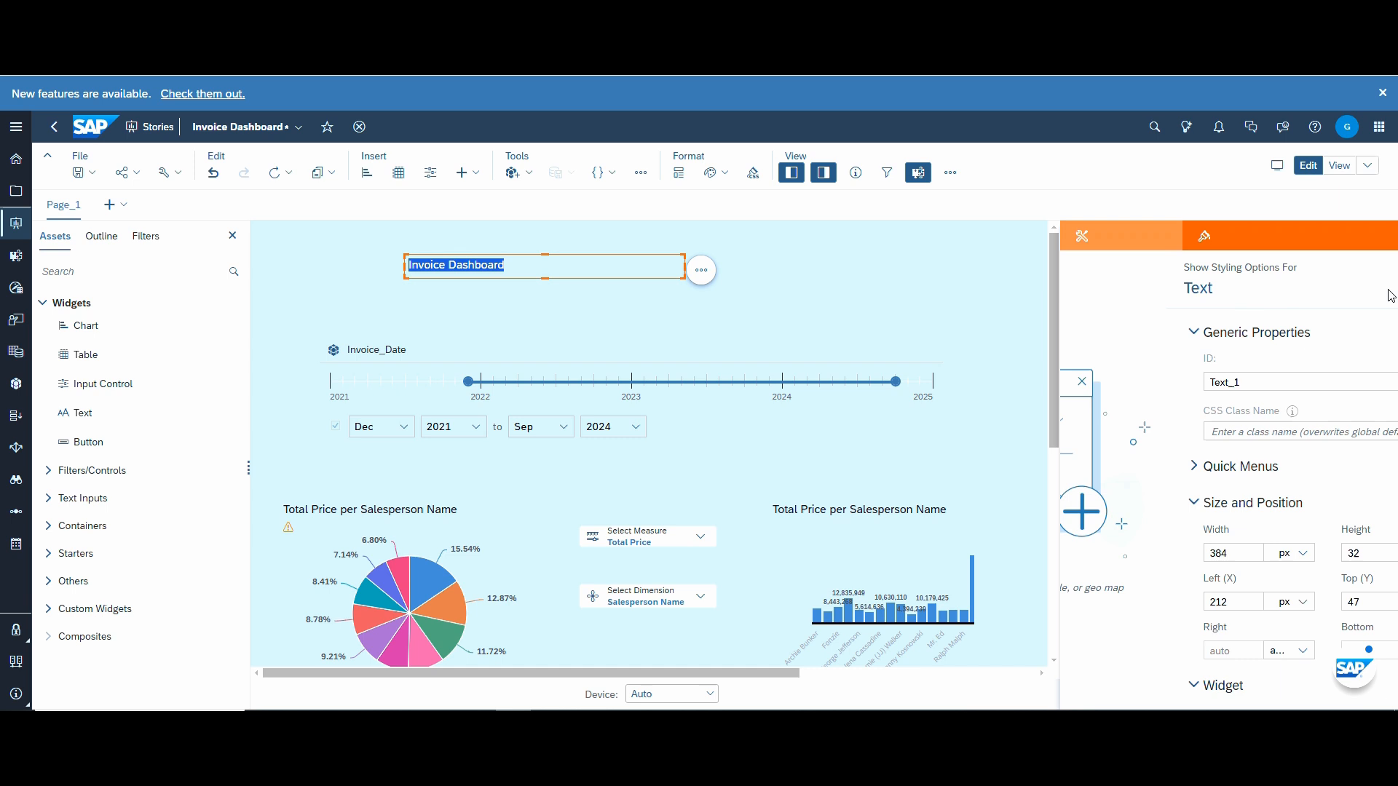
scroll(1382, 344, down, 5)
scroll(1381, 345, down, 2)
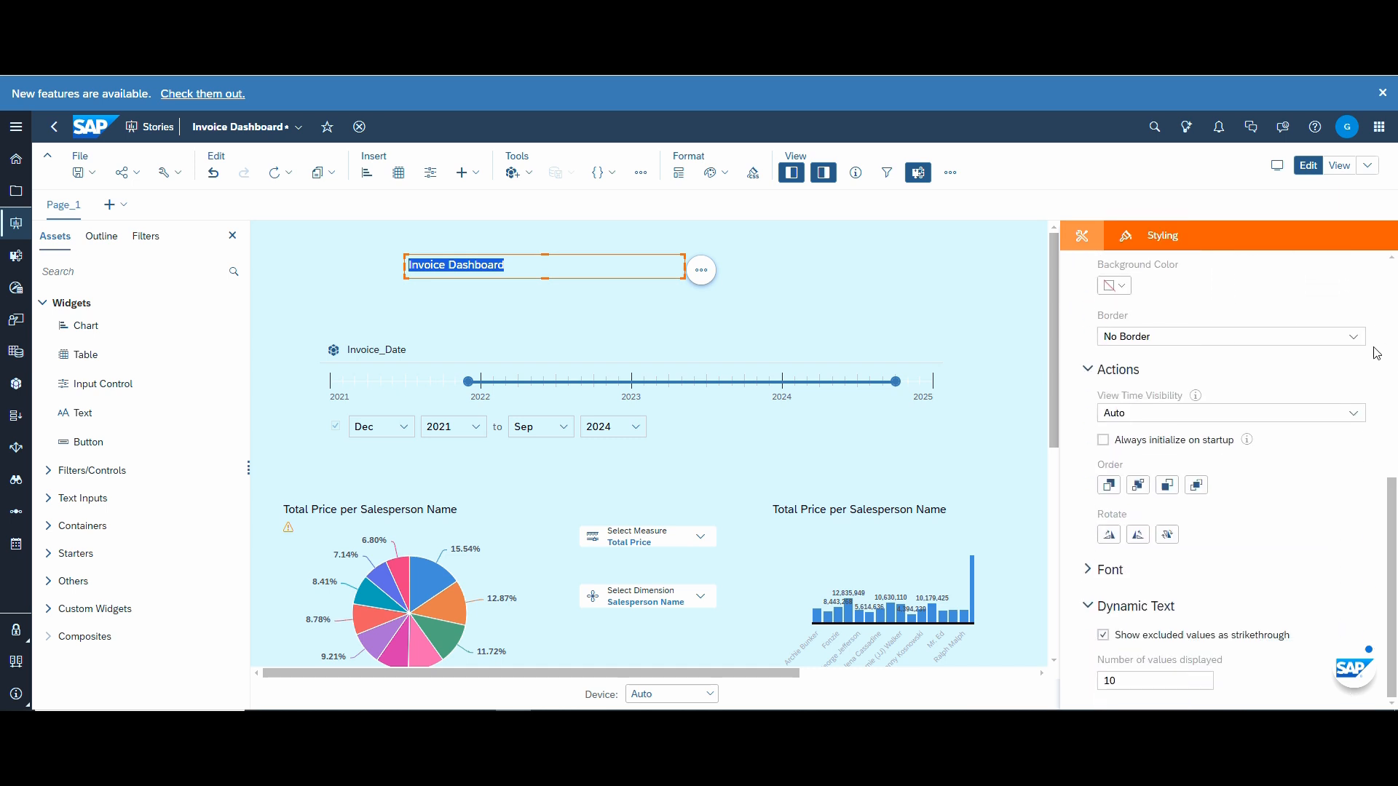
click(1090, 571)
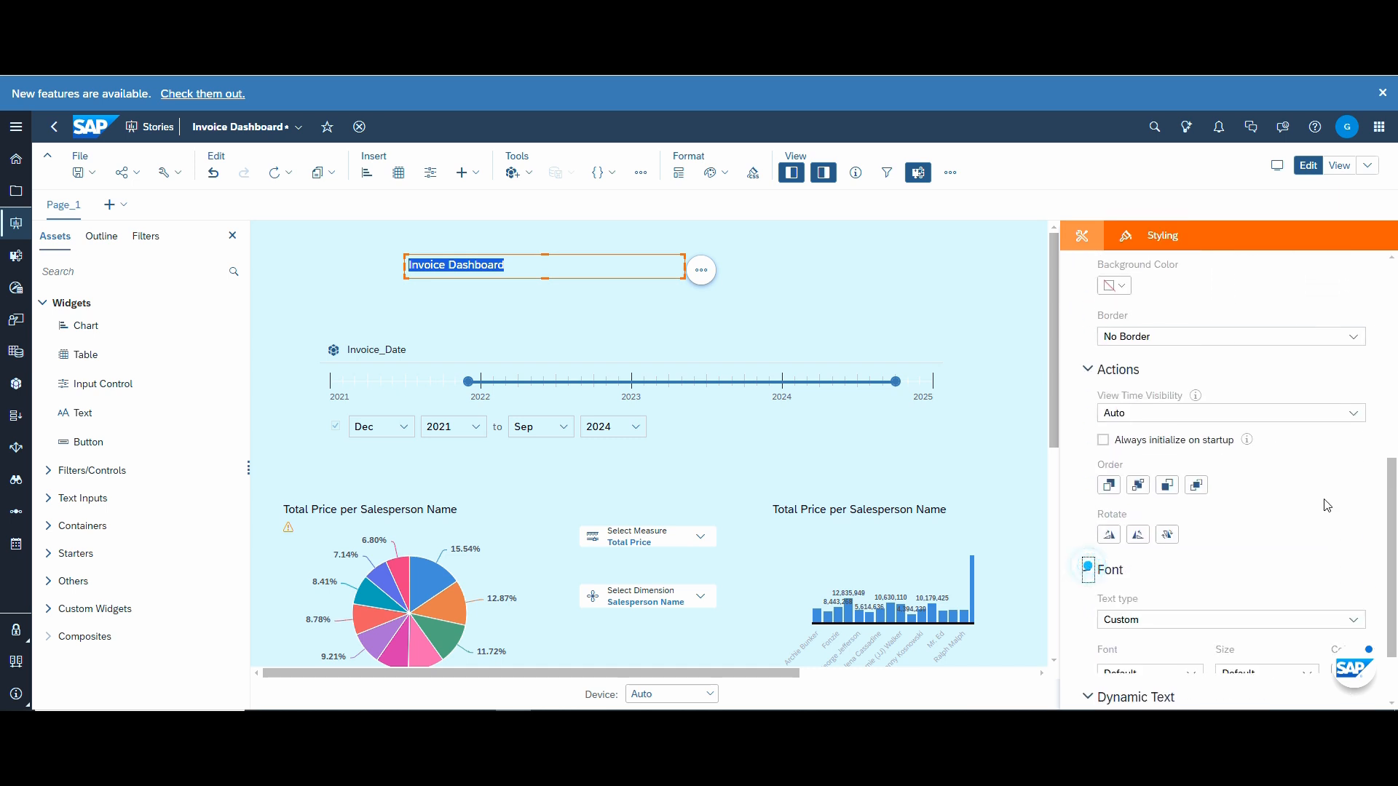
scroll(1149, 550, down, 5)
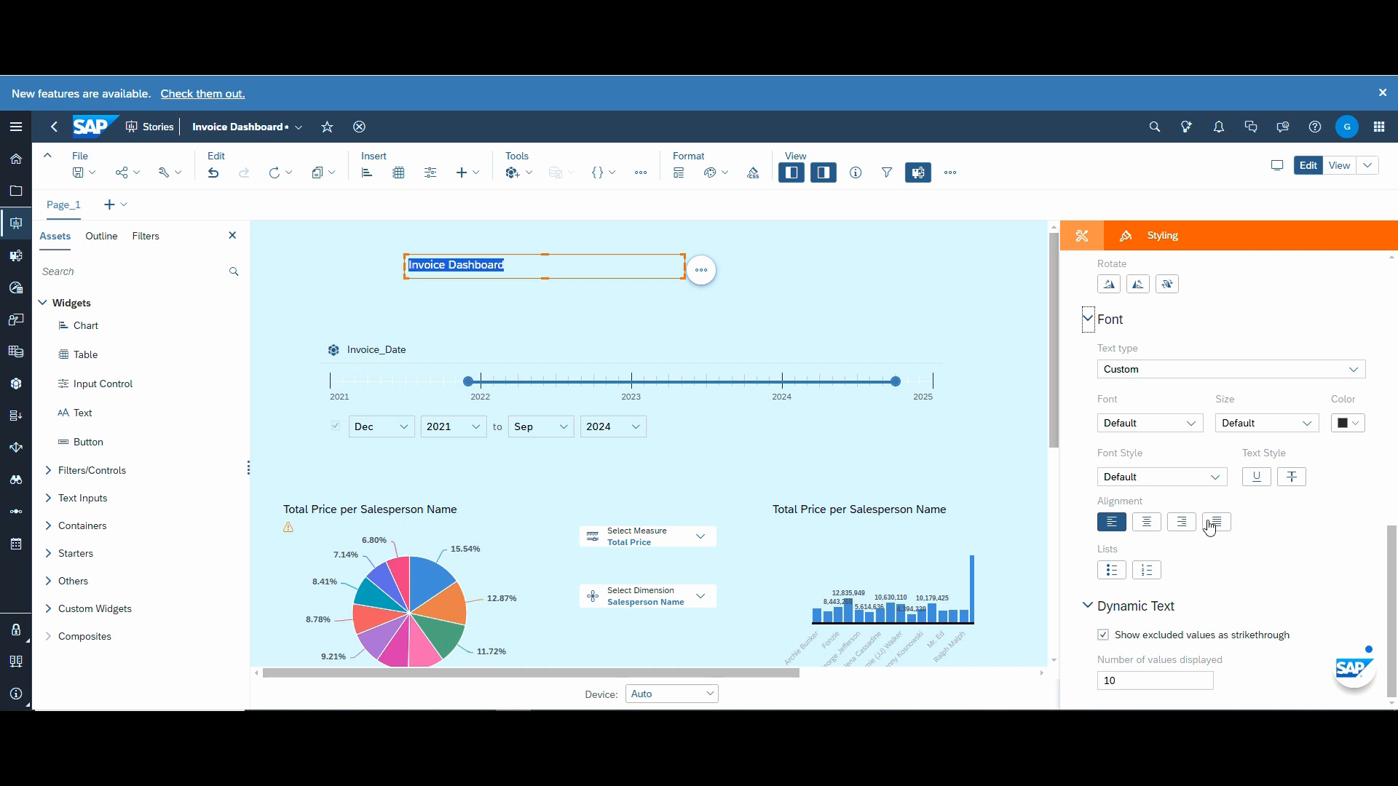
click(1307, 424)
scroll(1246, 524, down, 2)
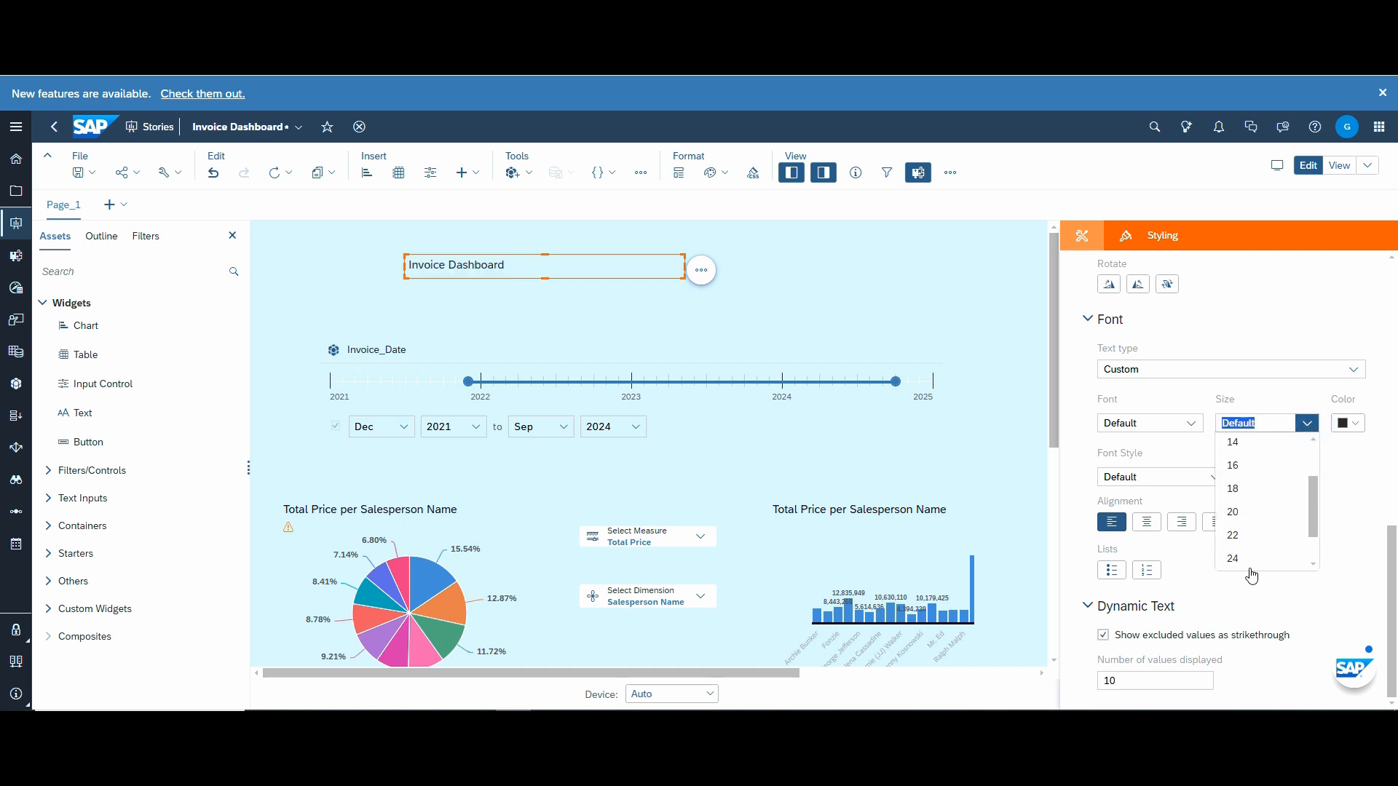
click(1238, 559)
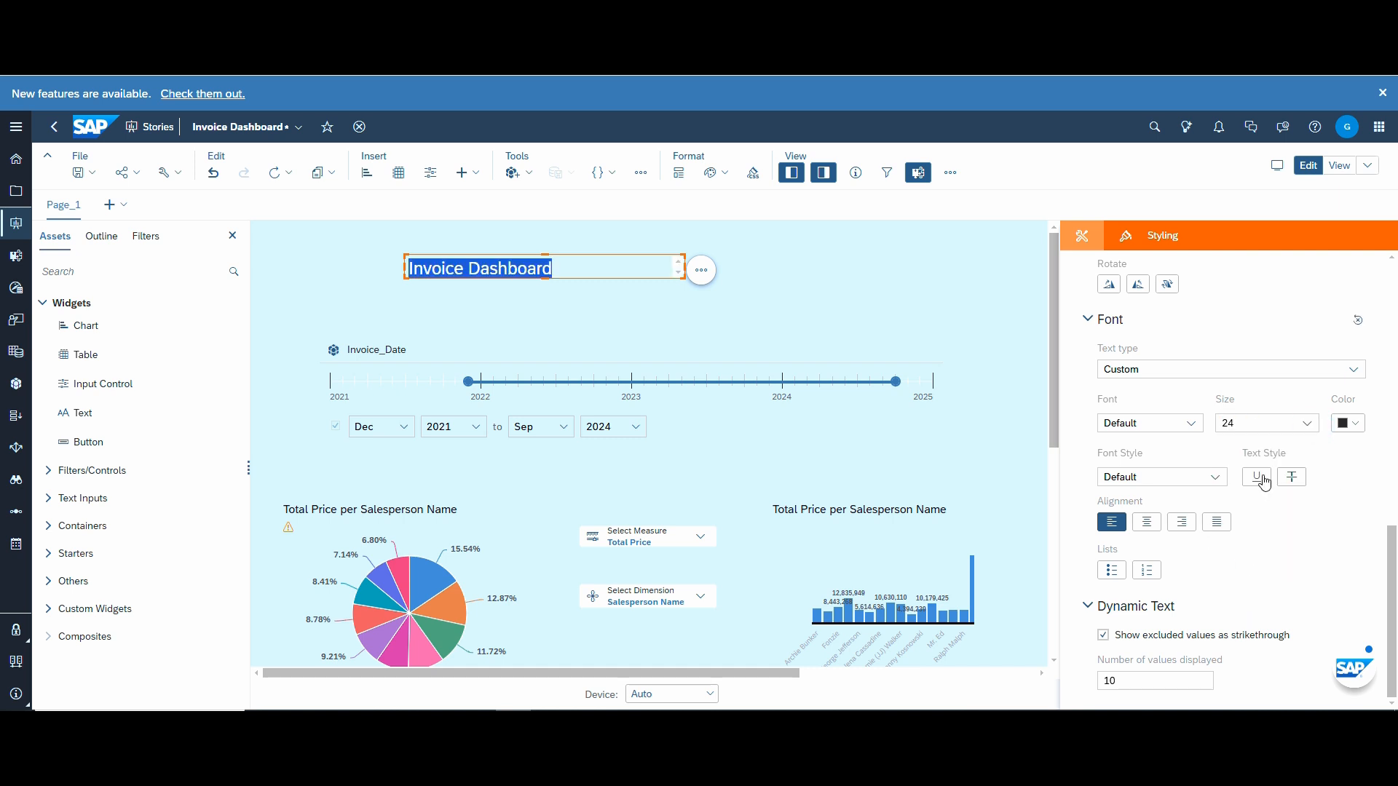
click(1307, 424)
scroll(1297, 517, down, 2)
click(1245, 560)
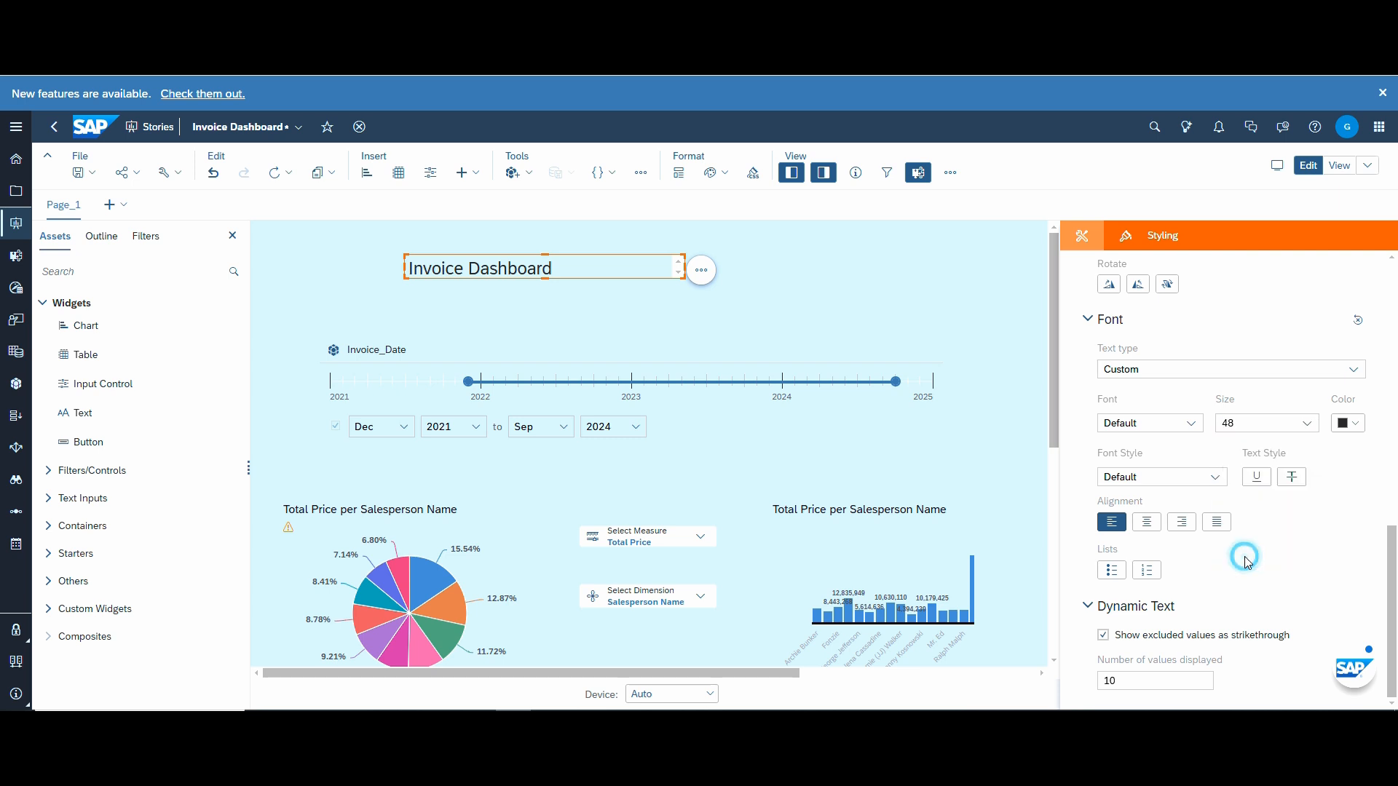
- Resize the title's text widget to about 446 px wide and 67 px high, extending it slightly upward to fit the enlarged text
drag(682, 268, 921, 268)
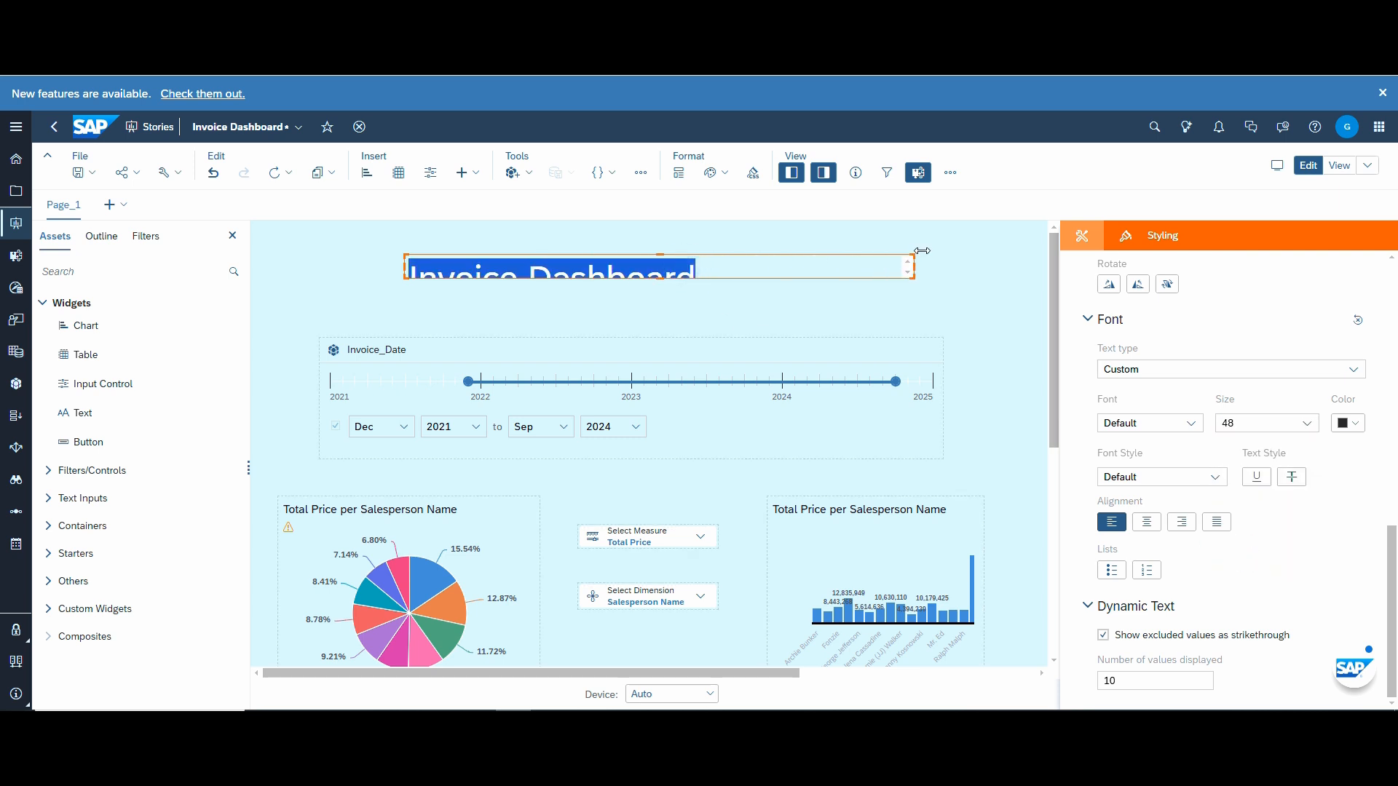
drag(668, 275, 668, 319)
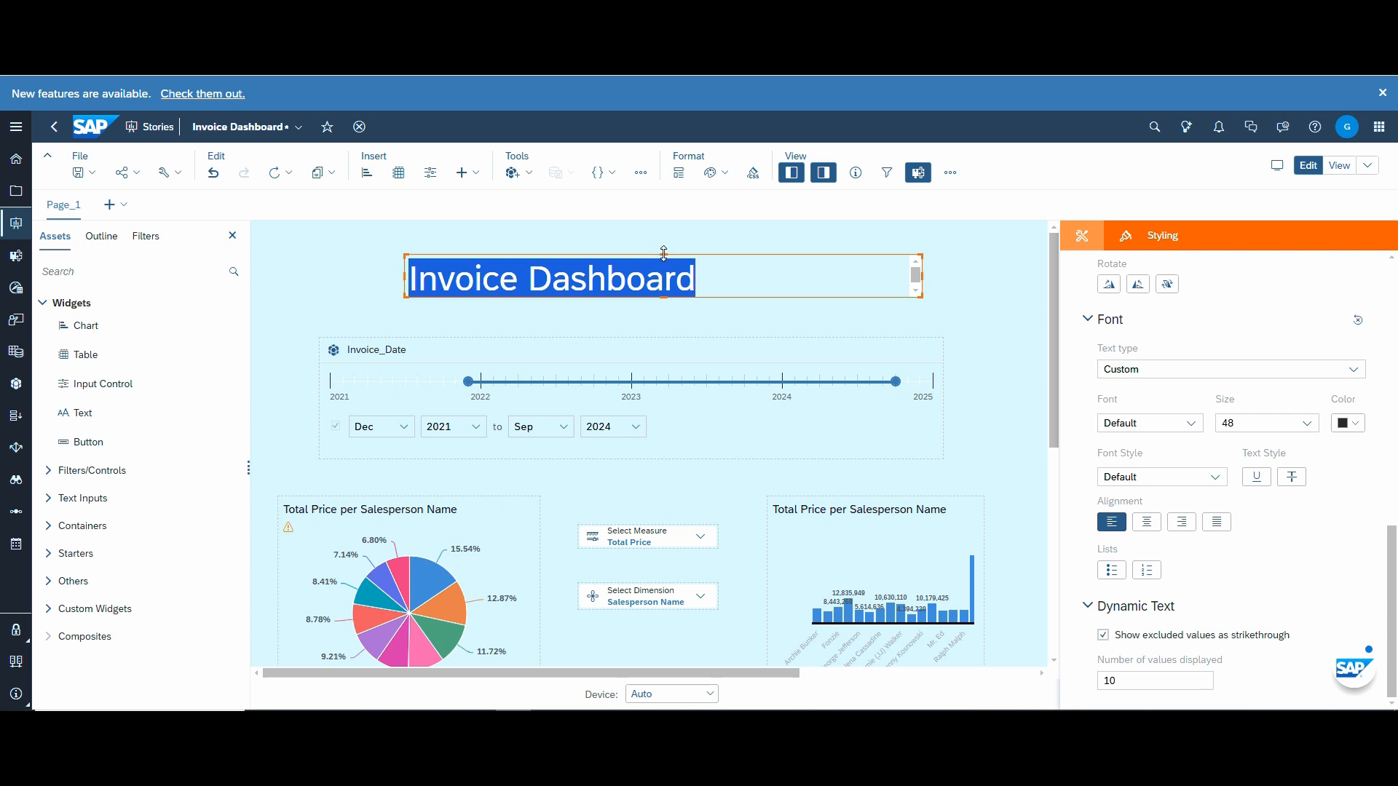
drag(664, 253, 664, 236)
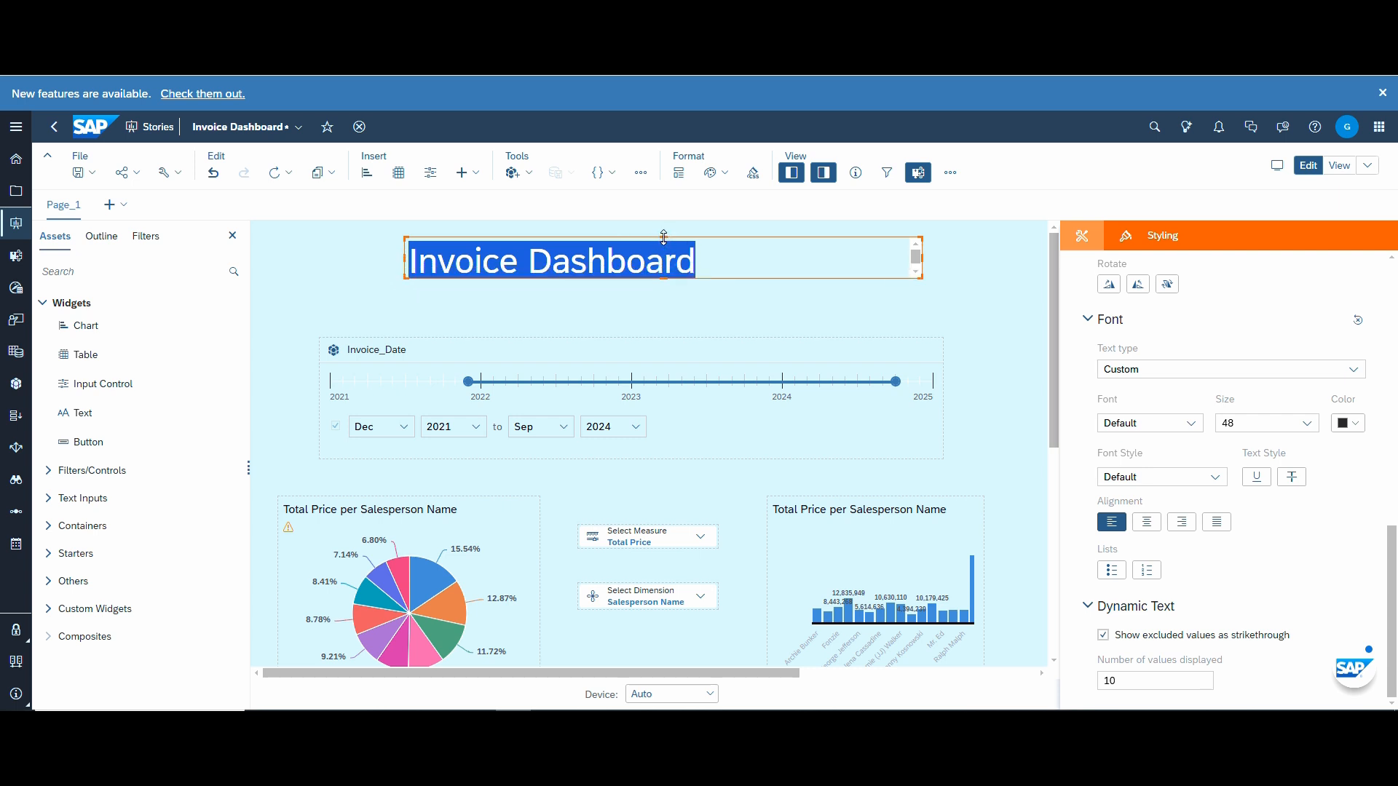
click(662, 288)
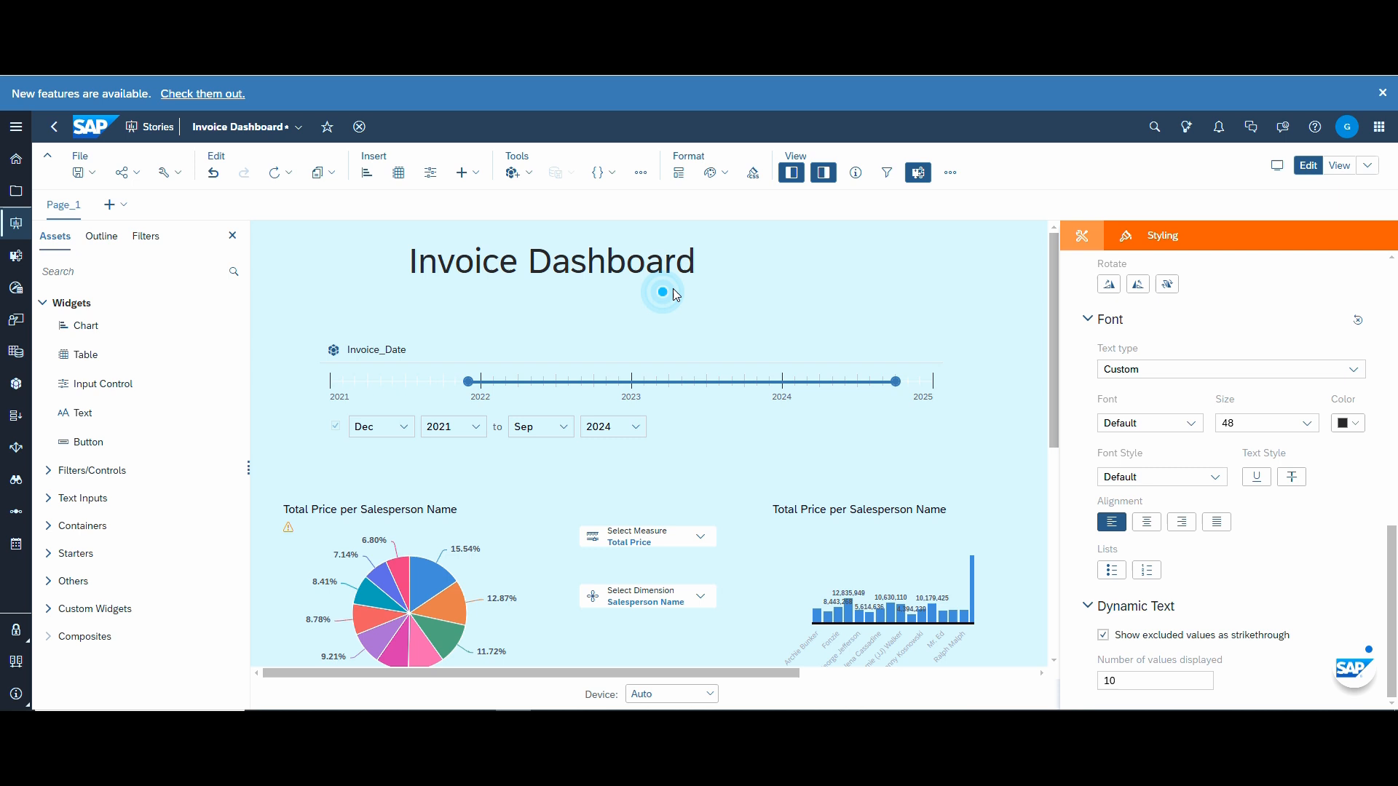
click(925, 261)
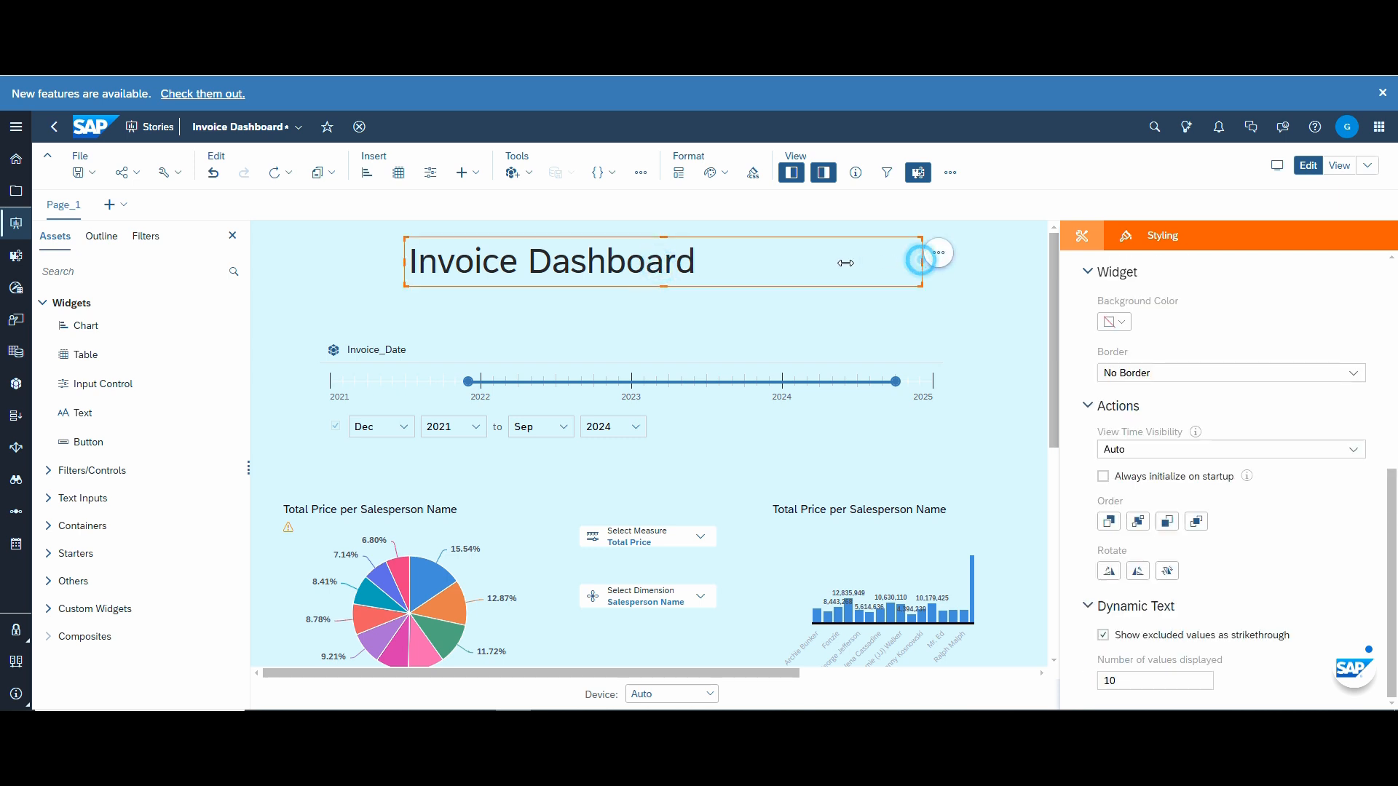
drag(923, 258, 730, 261)
- Center the "Invoice Dashboard" text horizontally within its widget
double_click(665, 262)
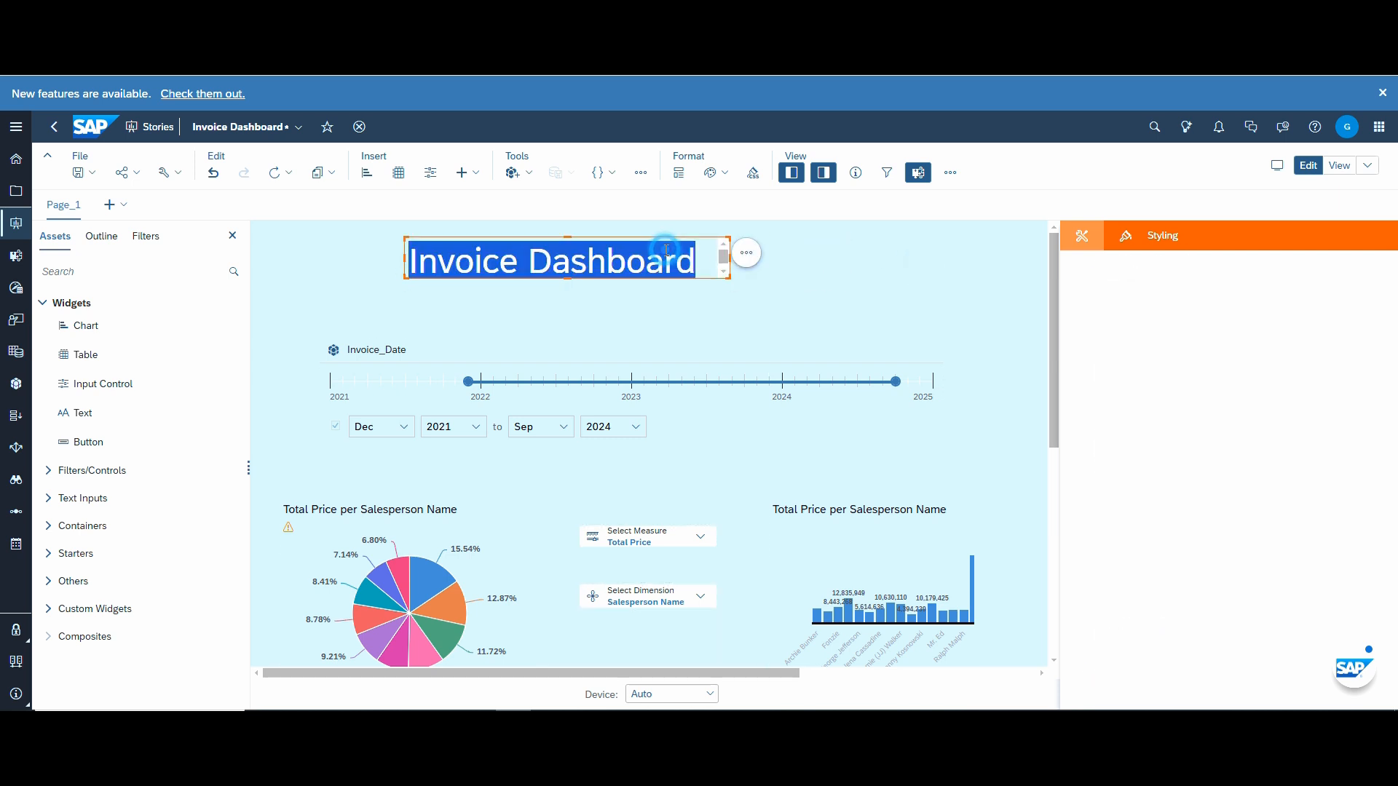
scroll(1154, 477, down, 1)
scroll(1153, 477, down, 5)
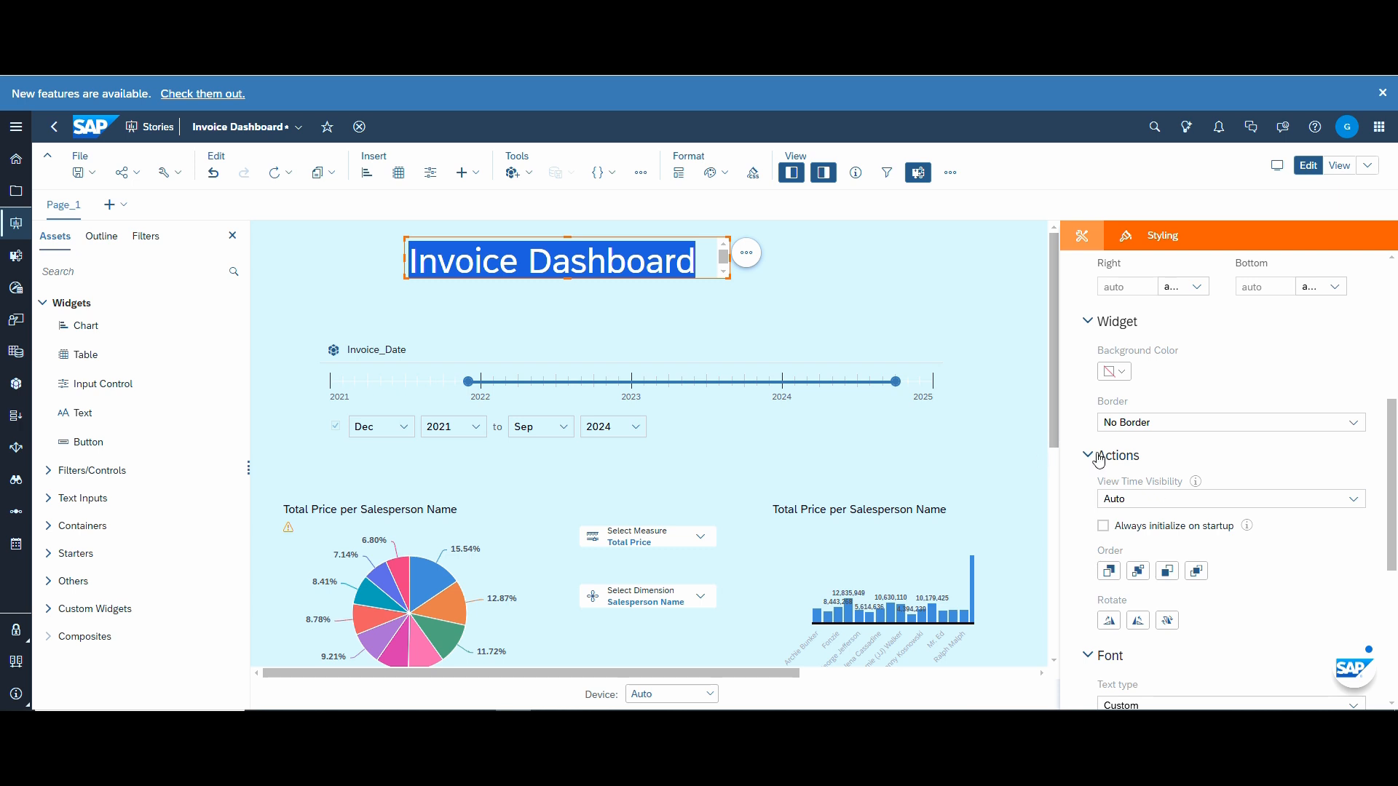
scroll(1243, 478, down, 4)
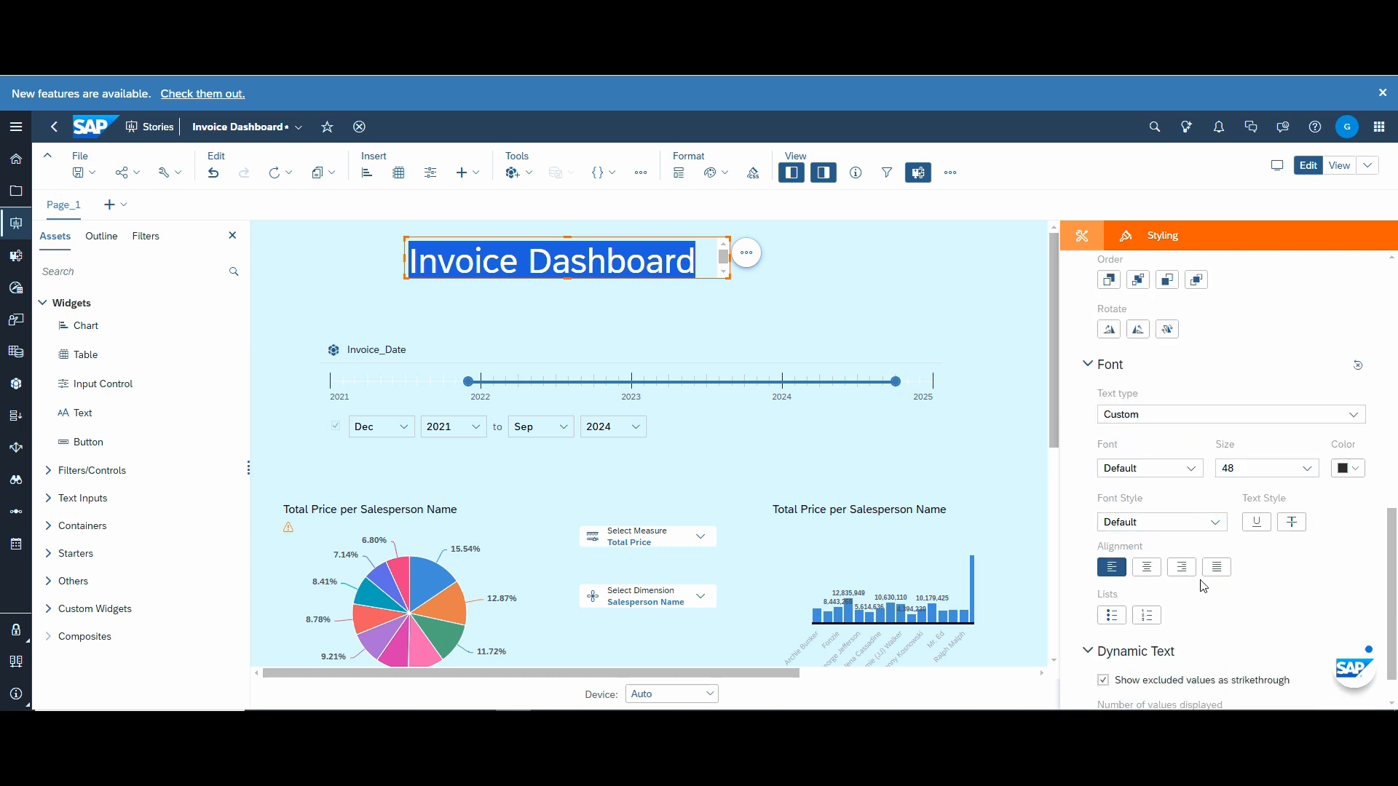
click(1147, 574)
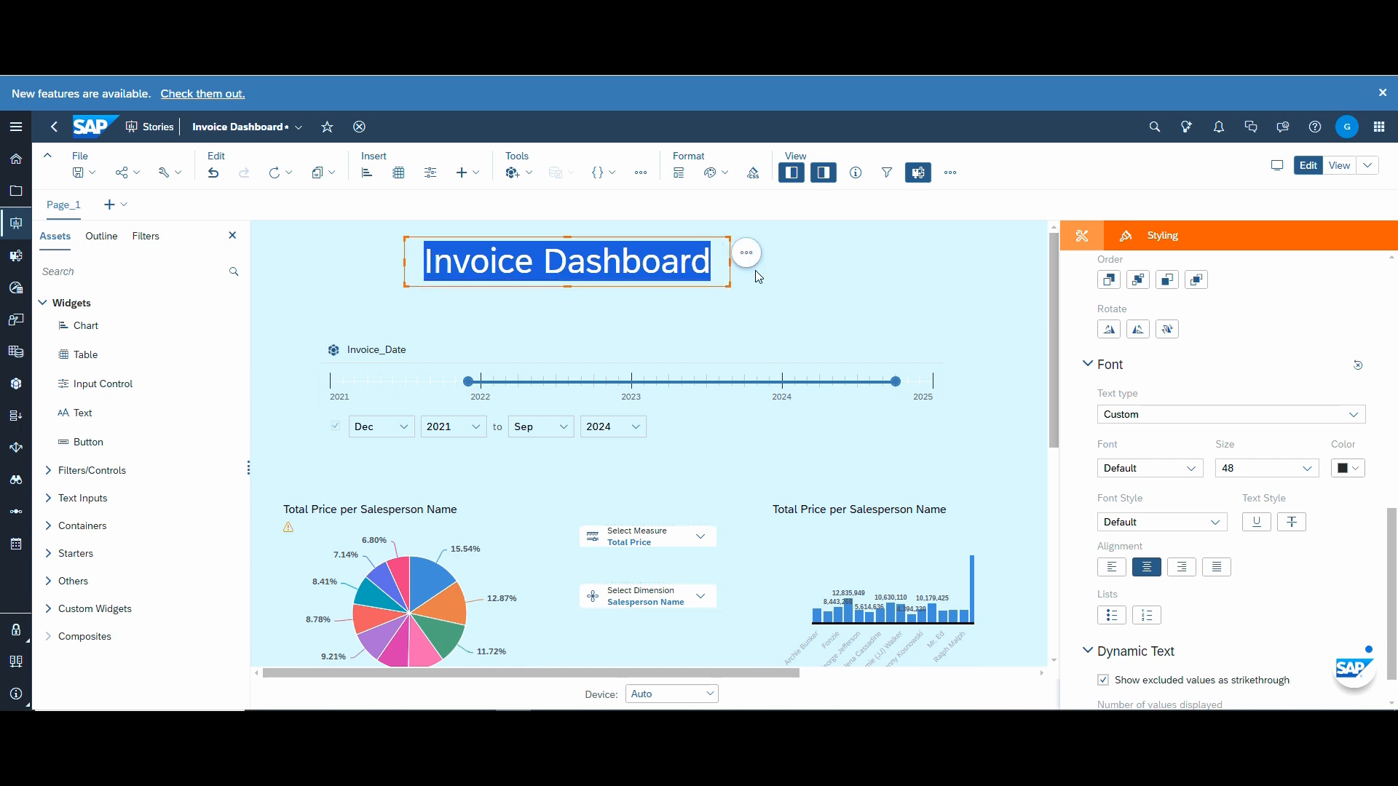
click(779, 267)
- Apply Top and Bottom Borders to the "Invoice Dashboard" title widget
click(717, 268)
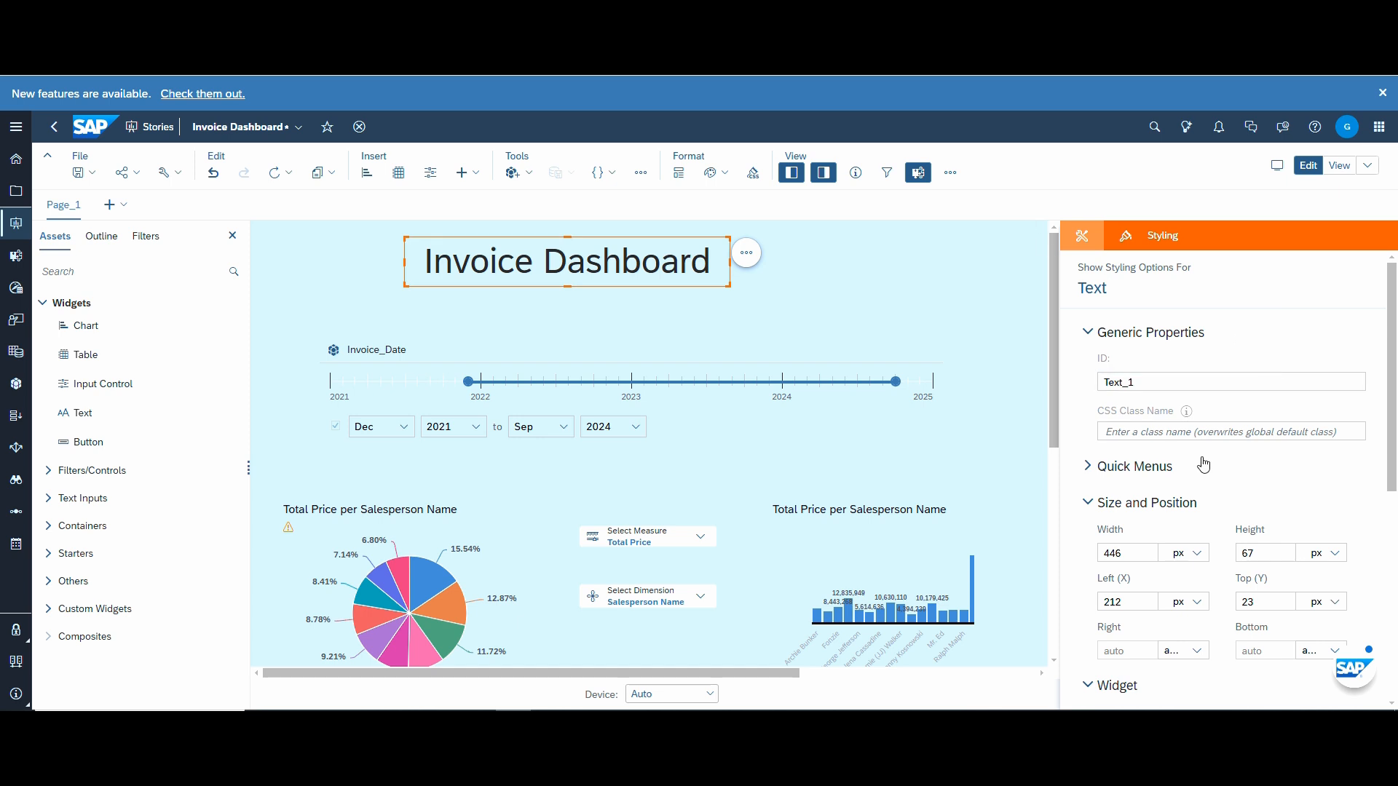
scroll(1202, 466, down, 5)
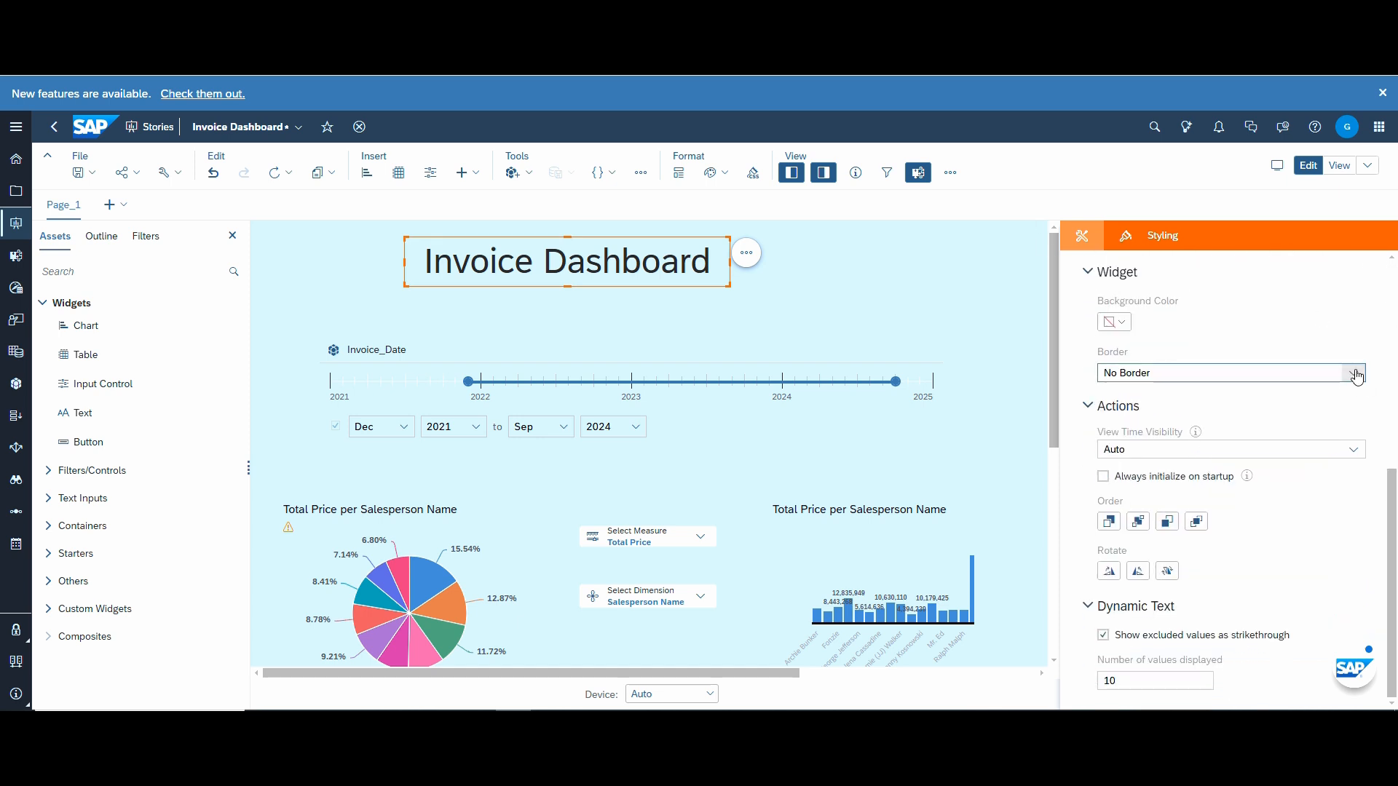
click(1353, 373)
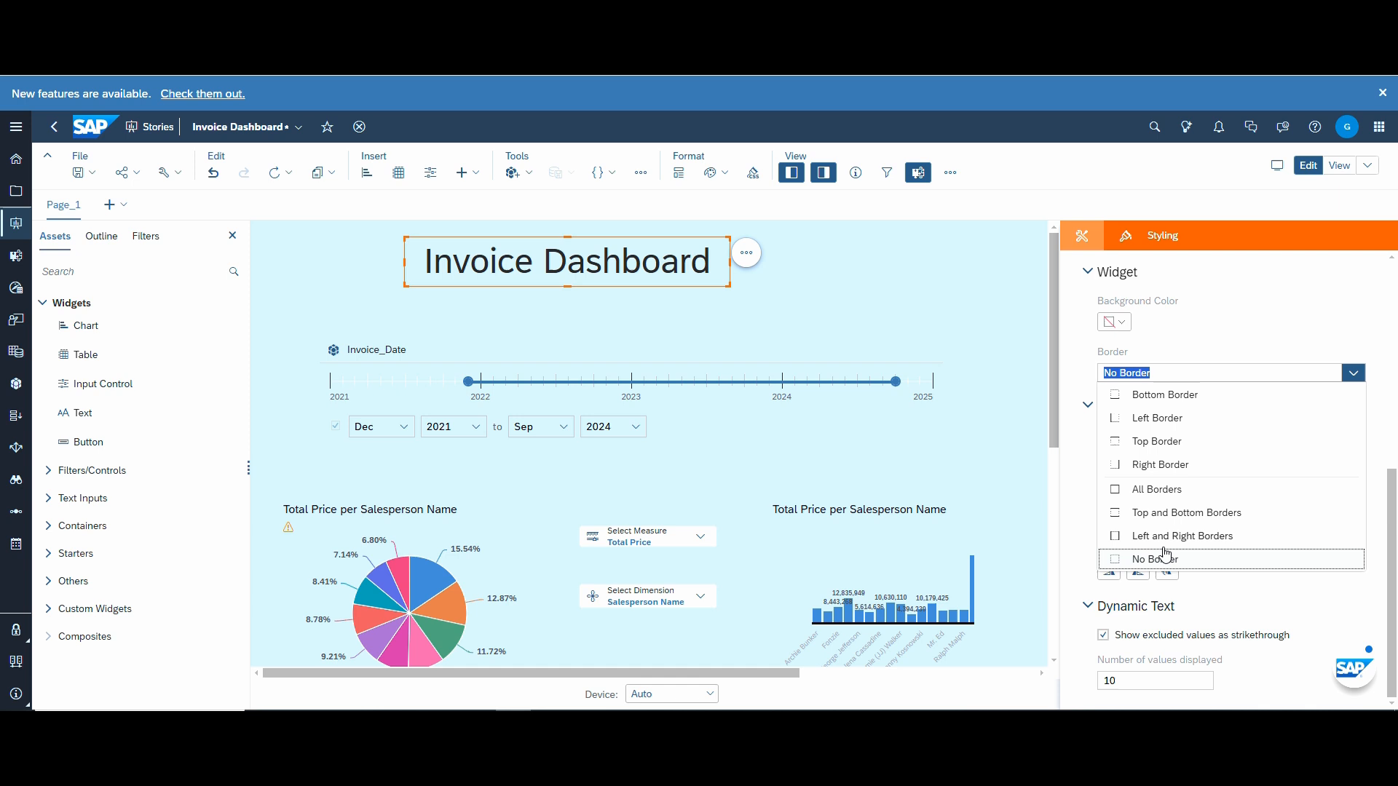
click(1166, 512)
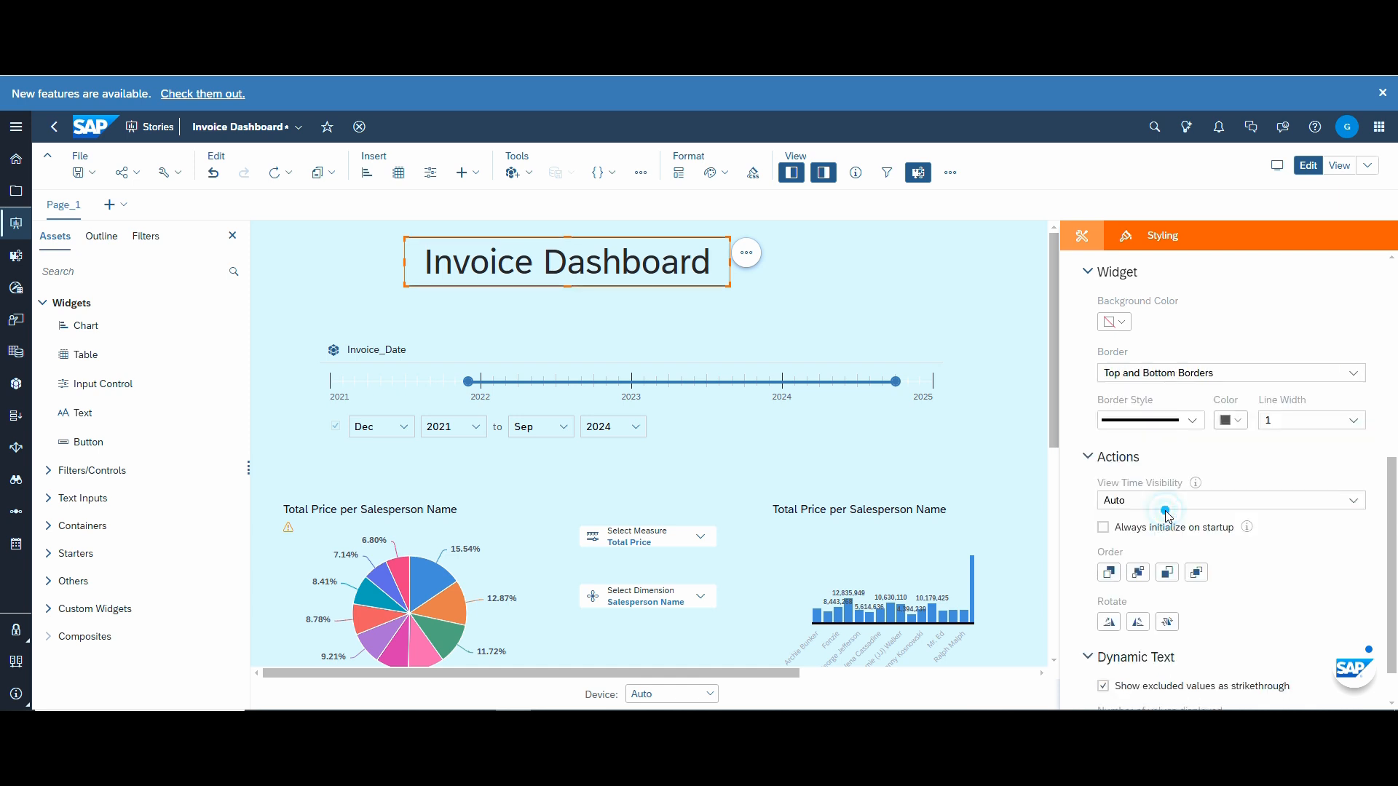
click(786, 275)
- Set the line width of the title widget's borders to 3
click(644, 238)
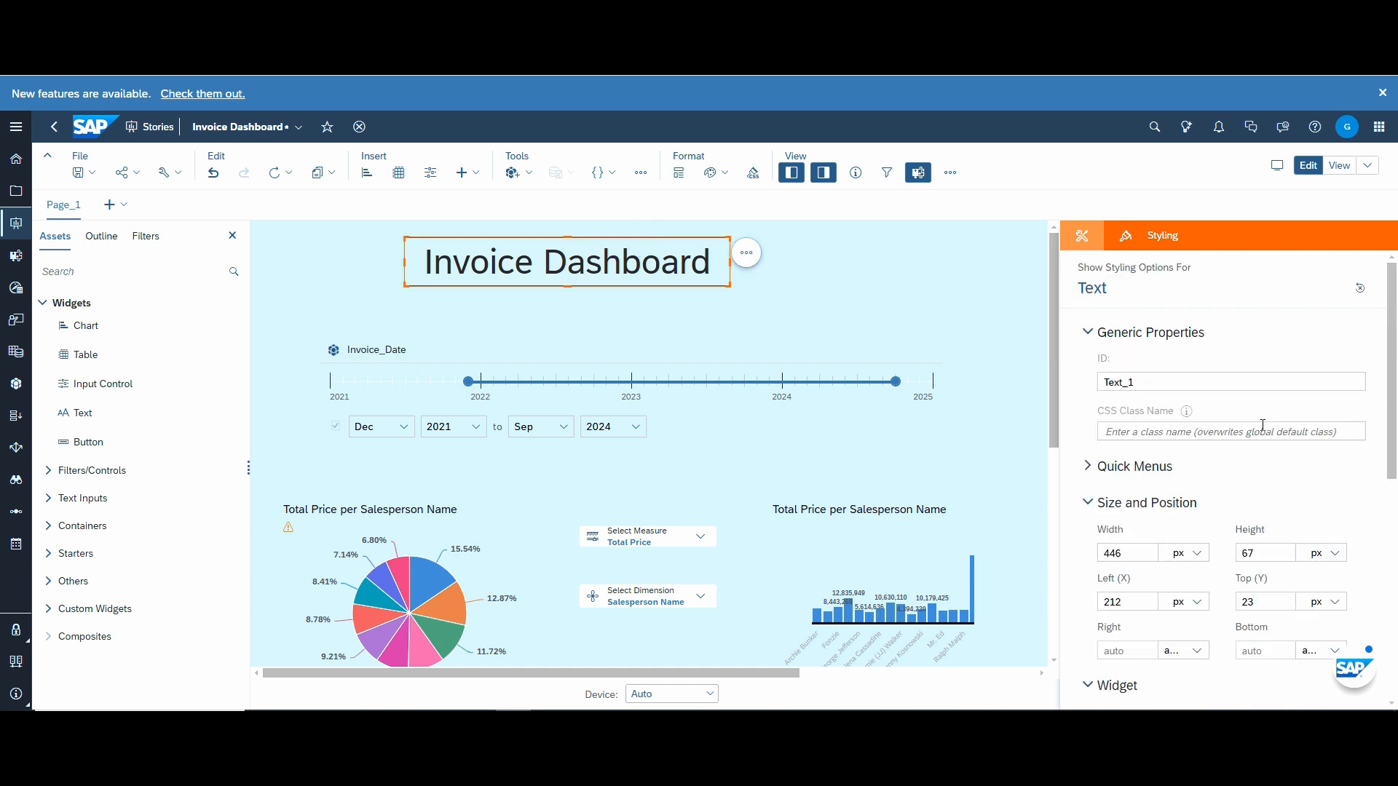
scroll(1296, 483, down, 6)
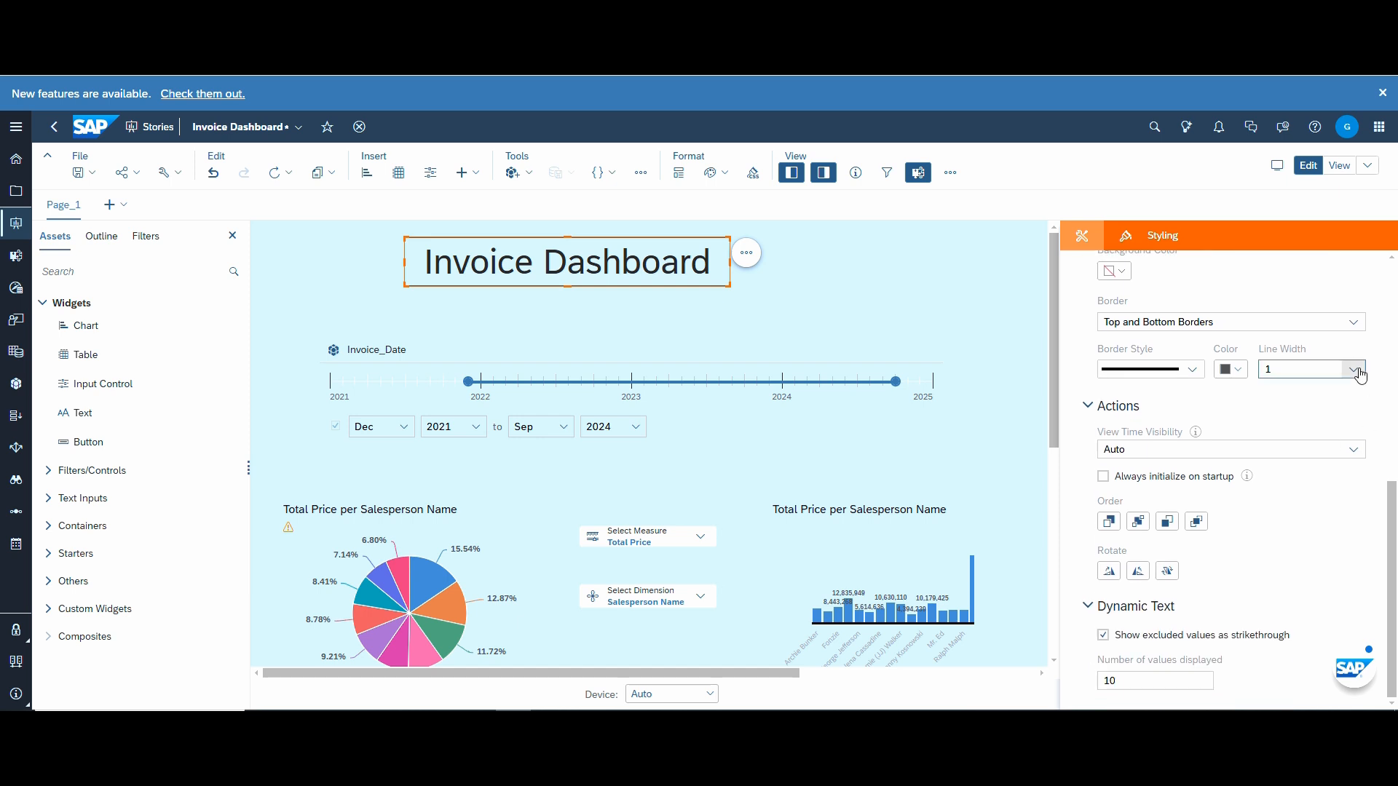
click(1355, 369)
click(1280, 438)
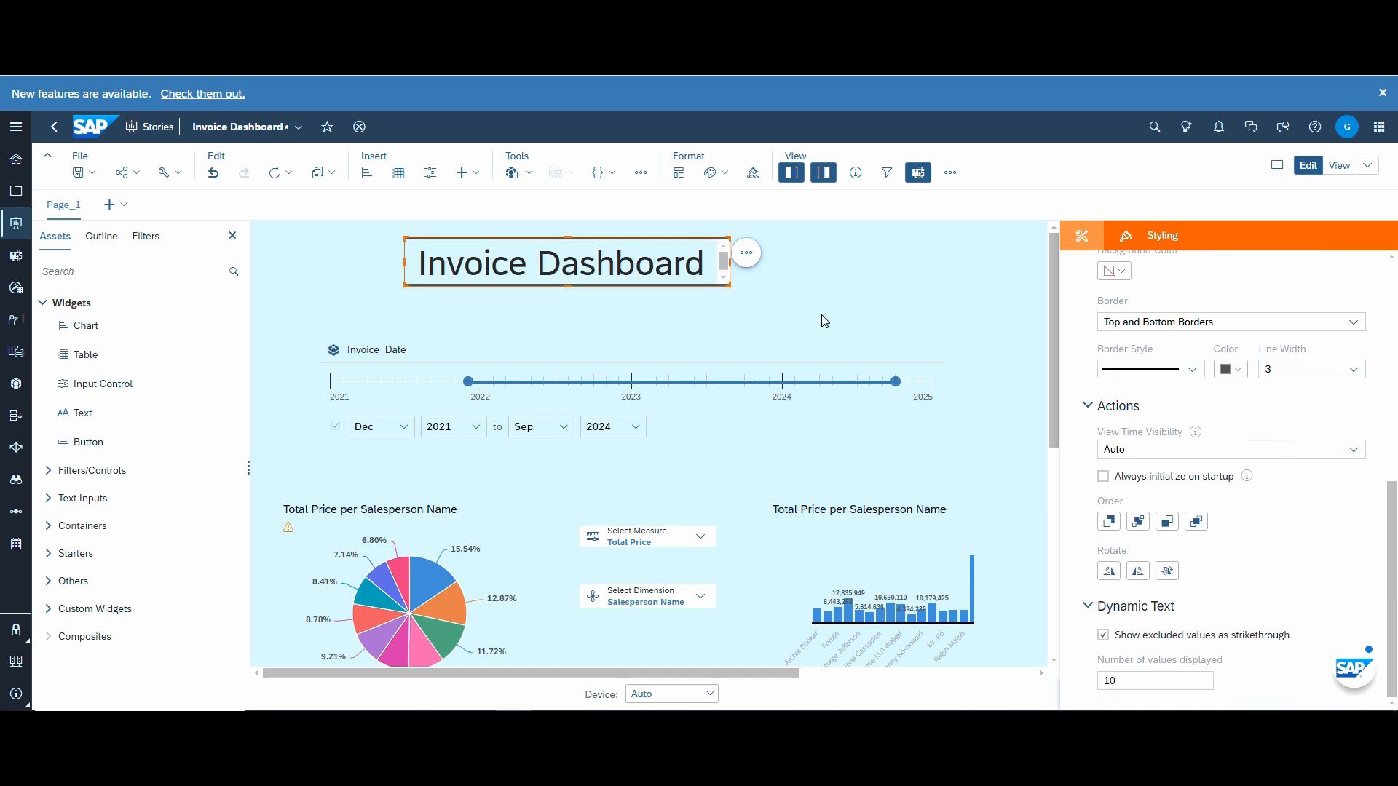
click(829, 291)
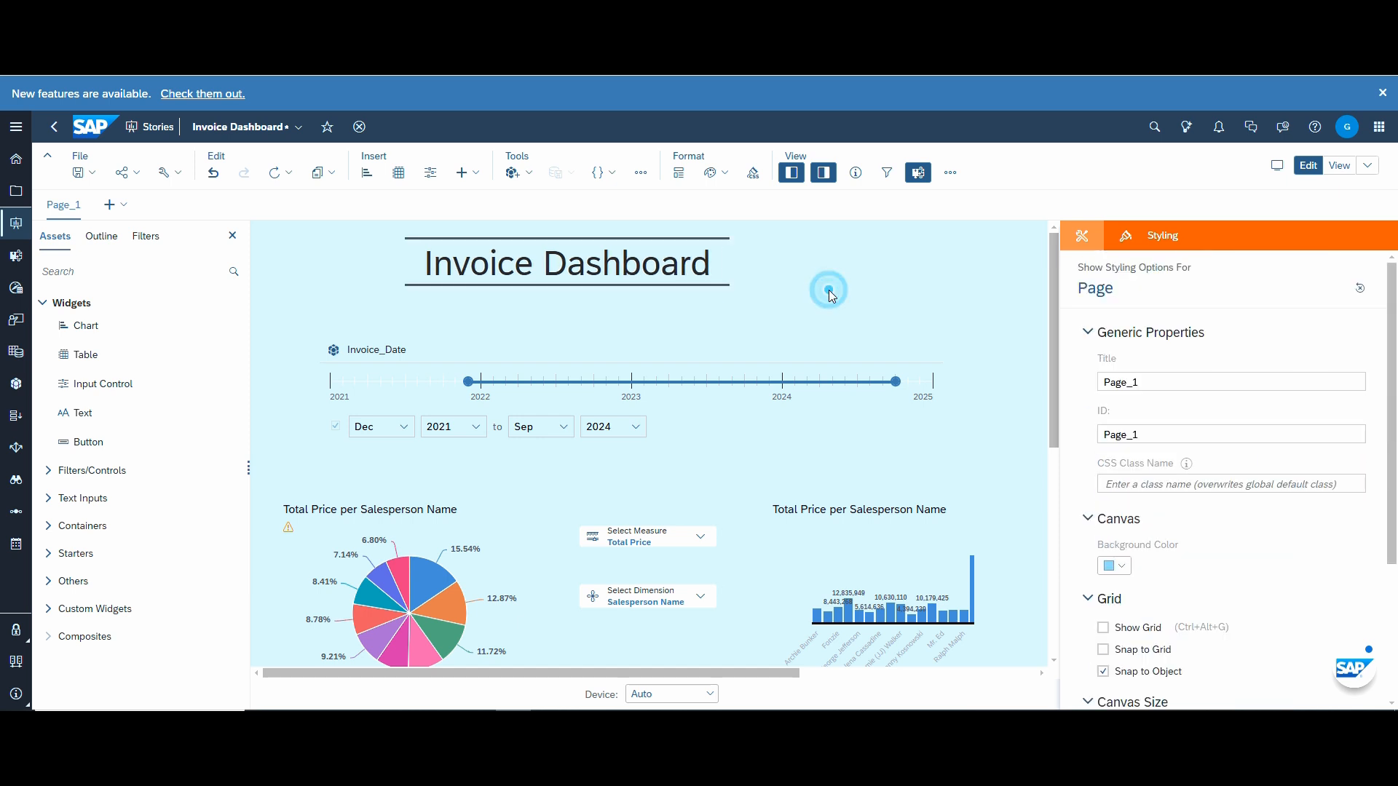
- Save the story and review the dashboard page with both side panels hidden
click(92, 173)
click(101, 195)
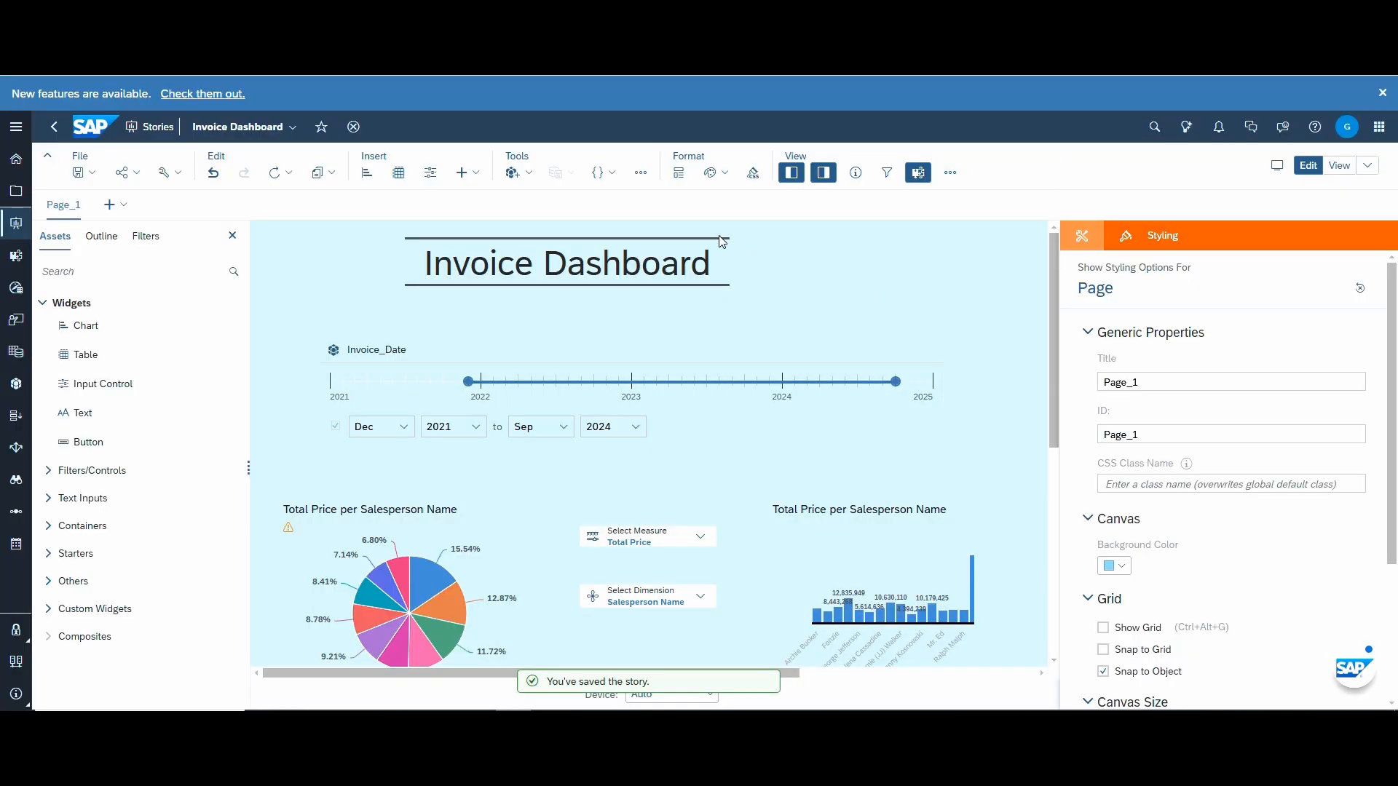
click(824, 173)
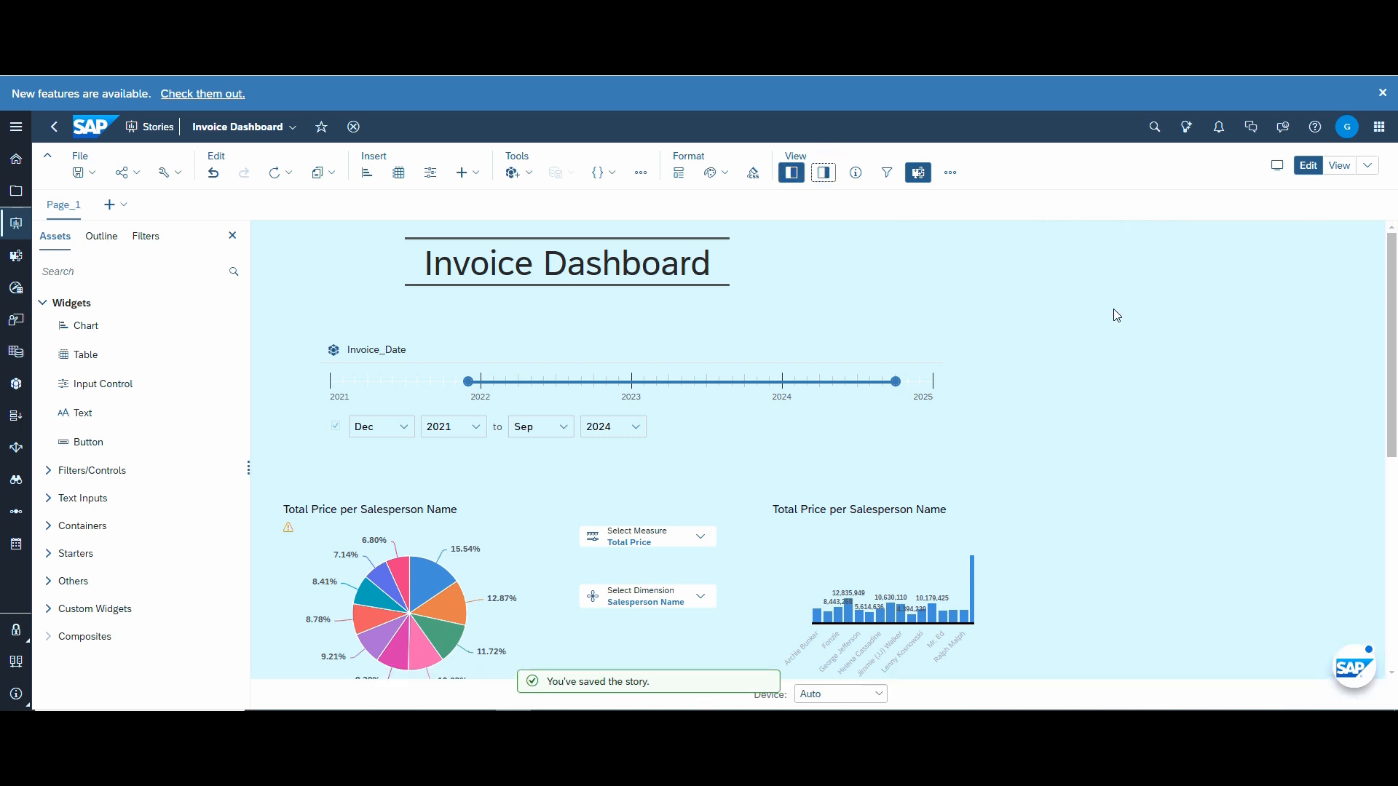
click(792, 173)
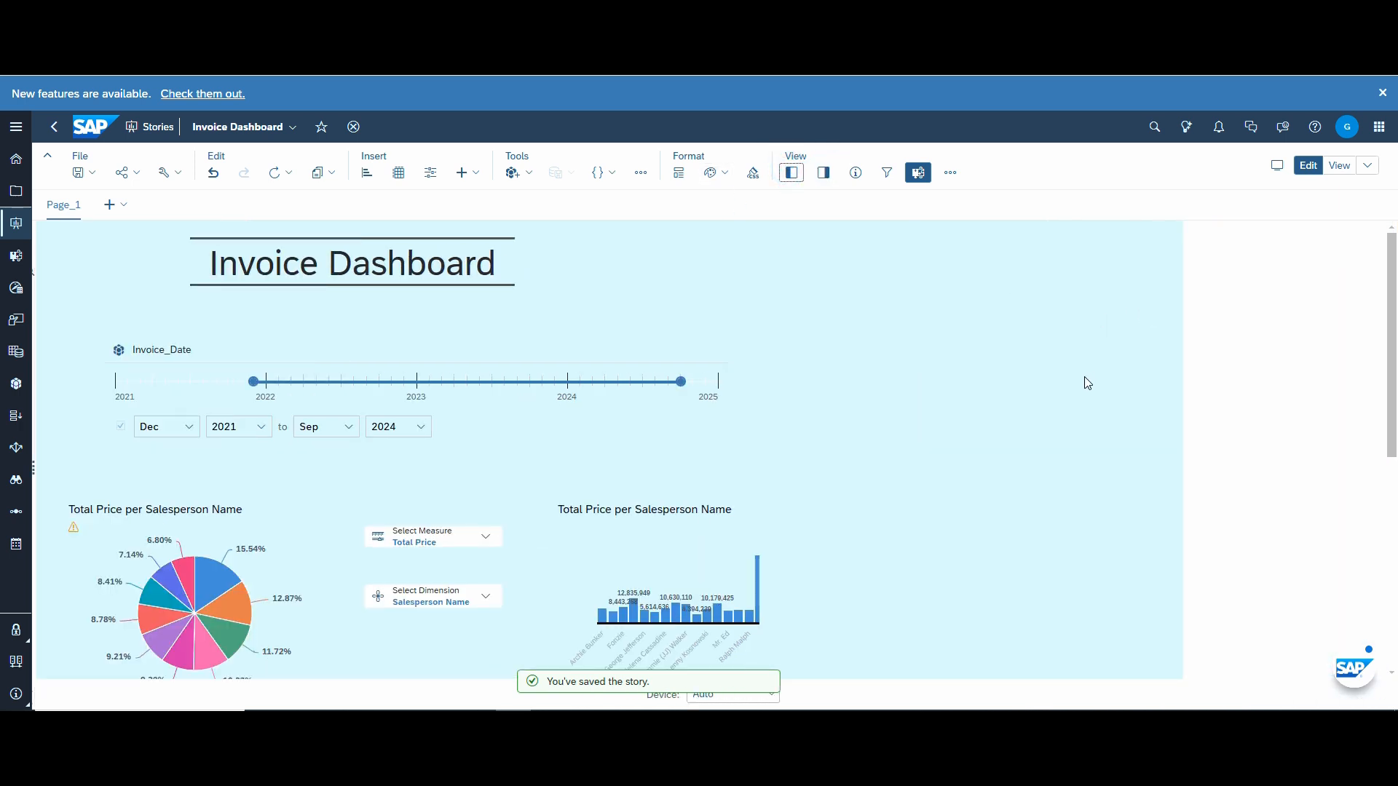
scroll(935, 383, down, 5)
scroll(932, 381, up, 3)
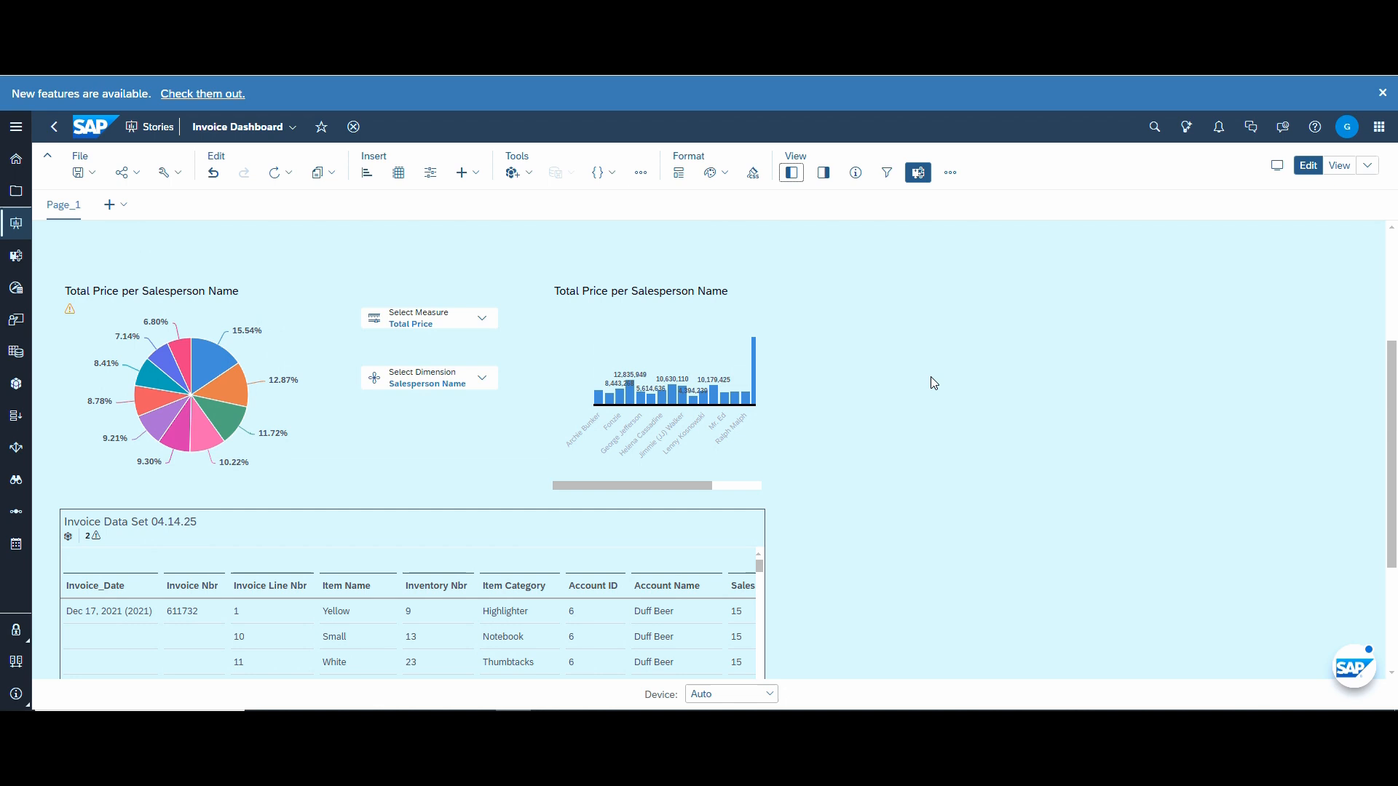
- Restore the assets panel and shift the bar chart and pie chart slightly upward and closer together above the invoice table
click(792, 173)
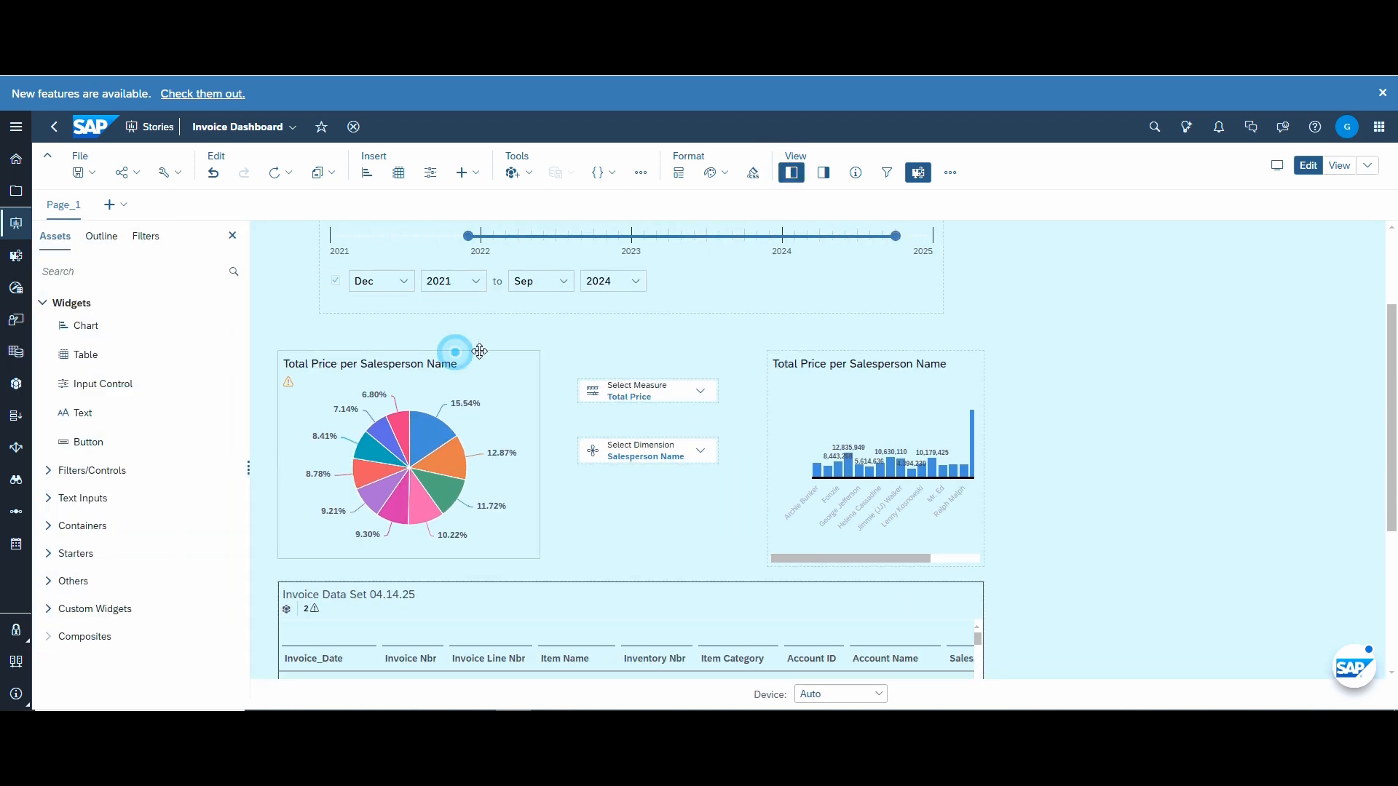
click(455, 352)
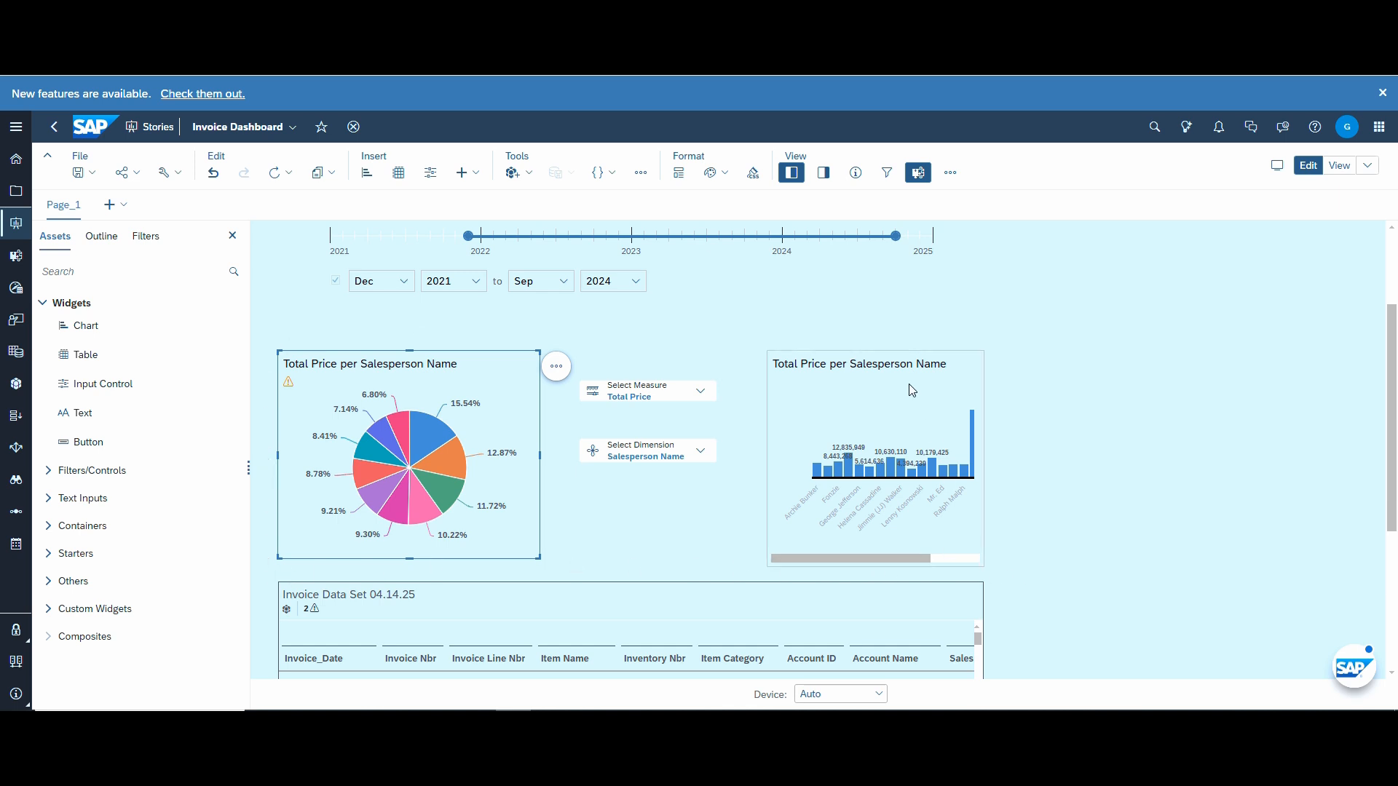
drag(901, 351, 880, 343)
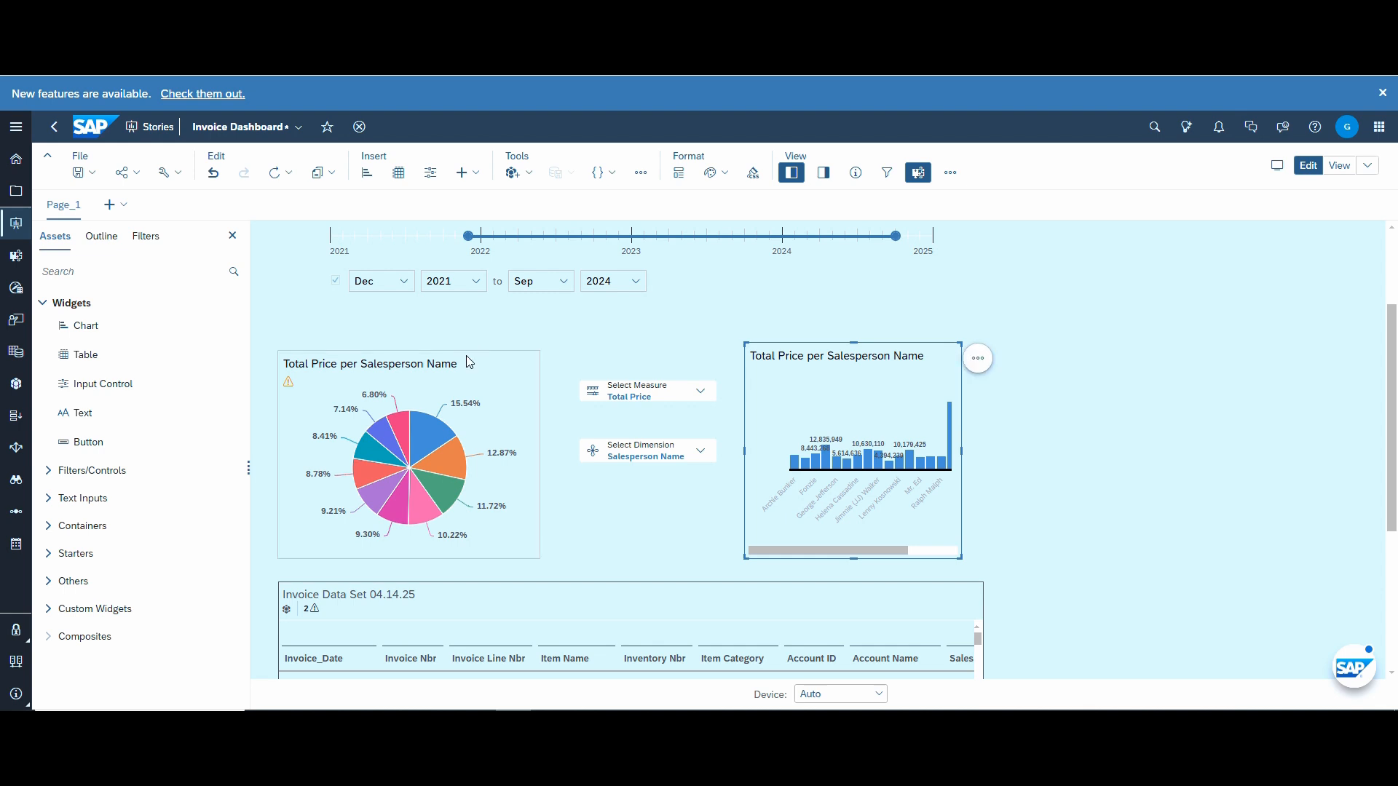
drag(466, 353, 483, 338)
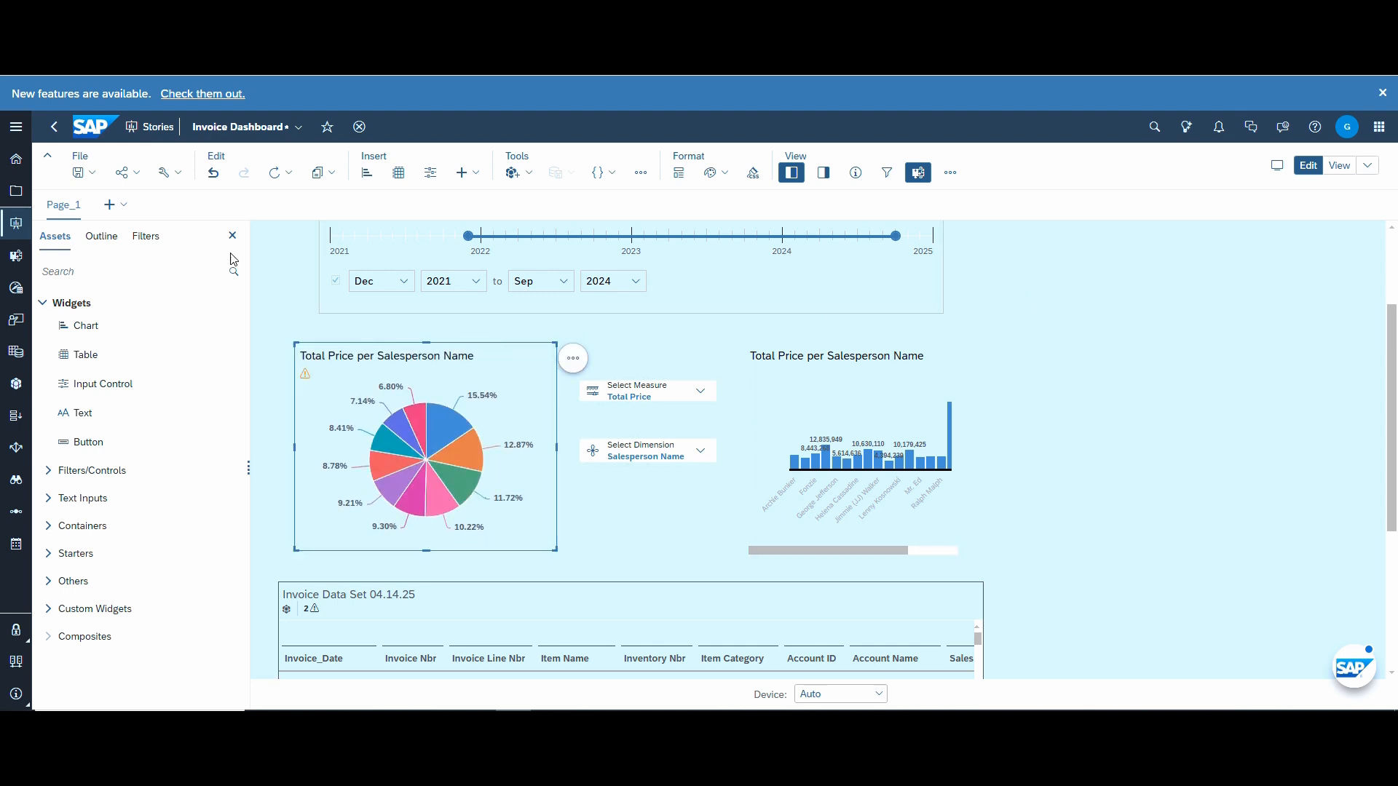
- Insert a basic square shape into the dashboard page
click(473, 177)
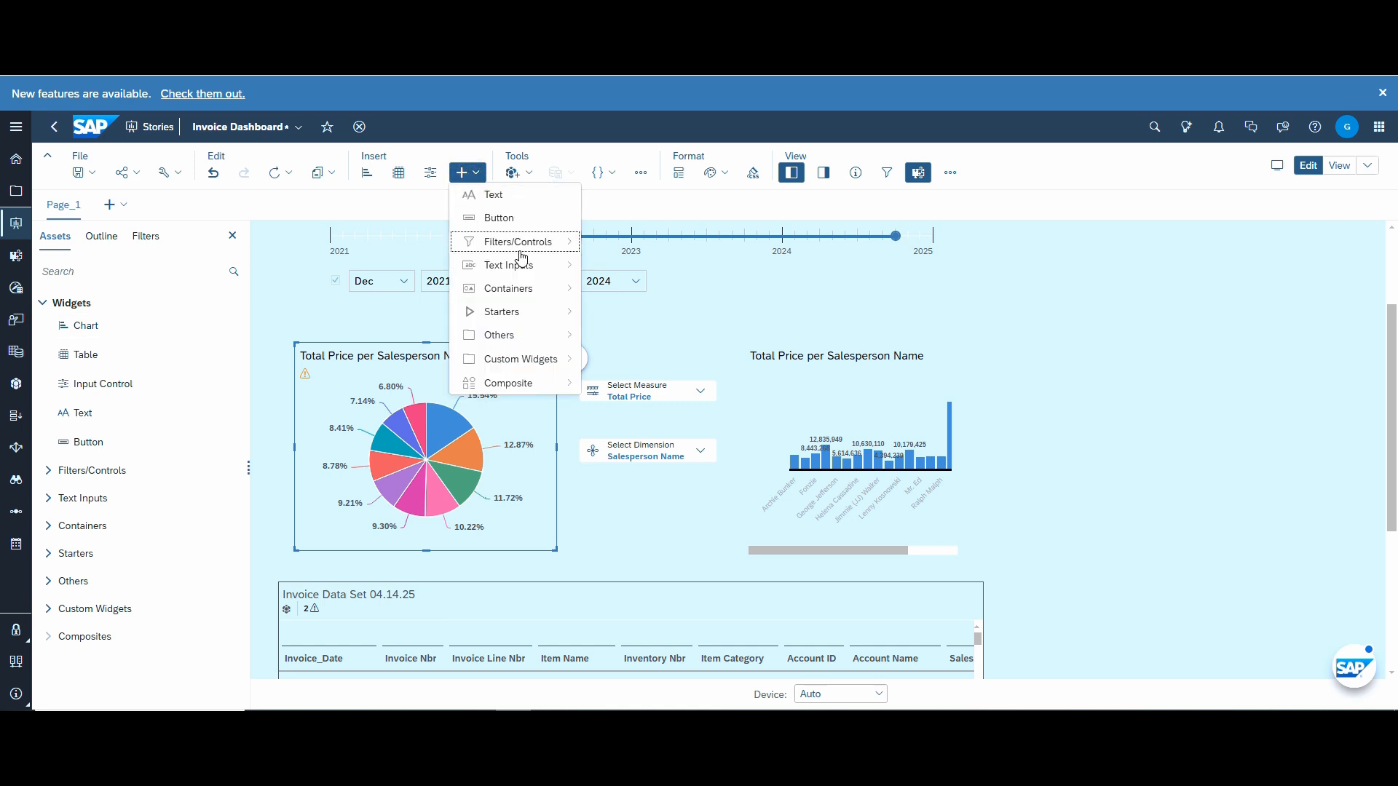
click(521, 296)
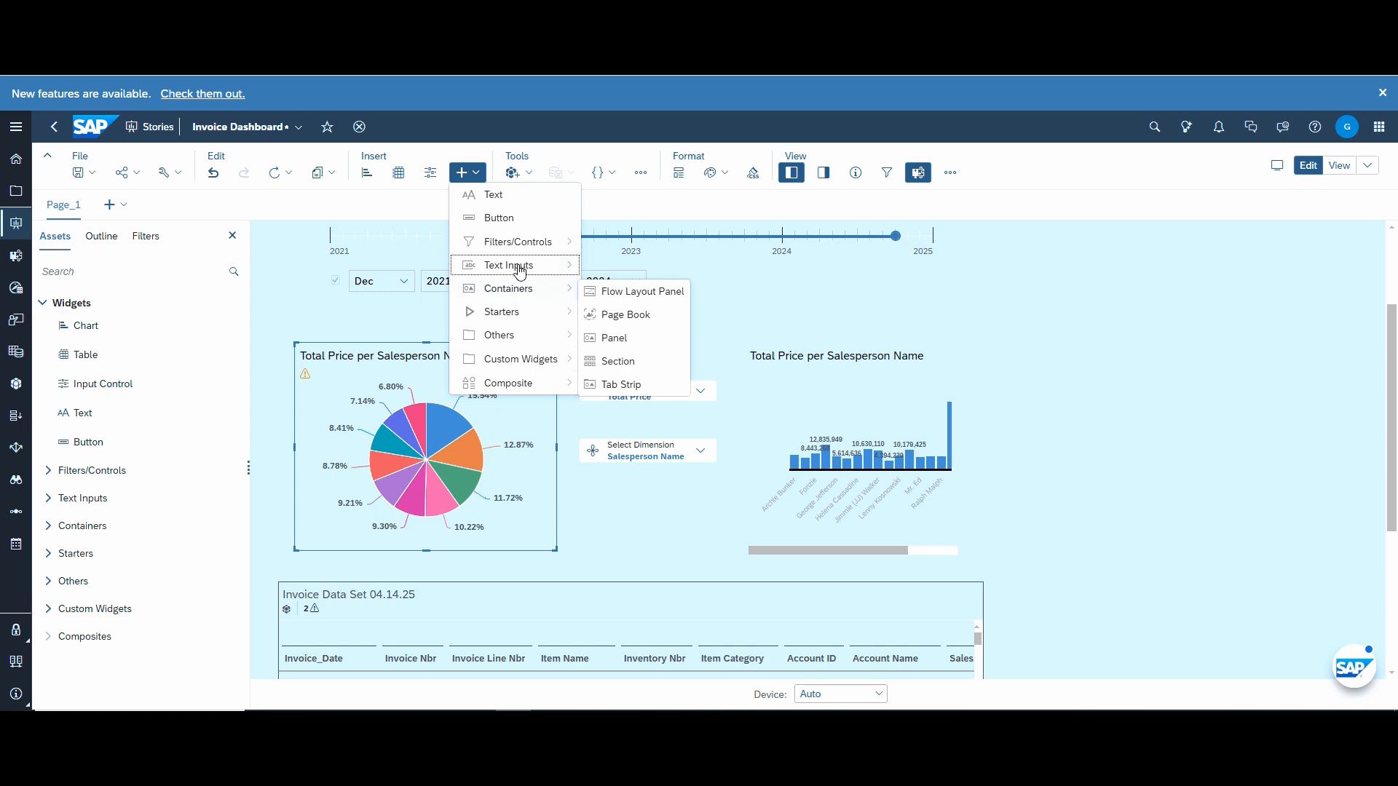
mouse_move(519, 271)
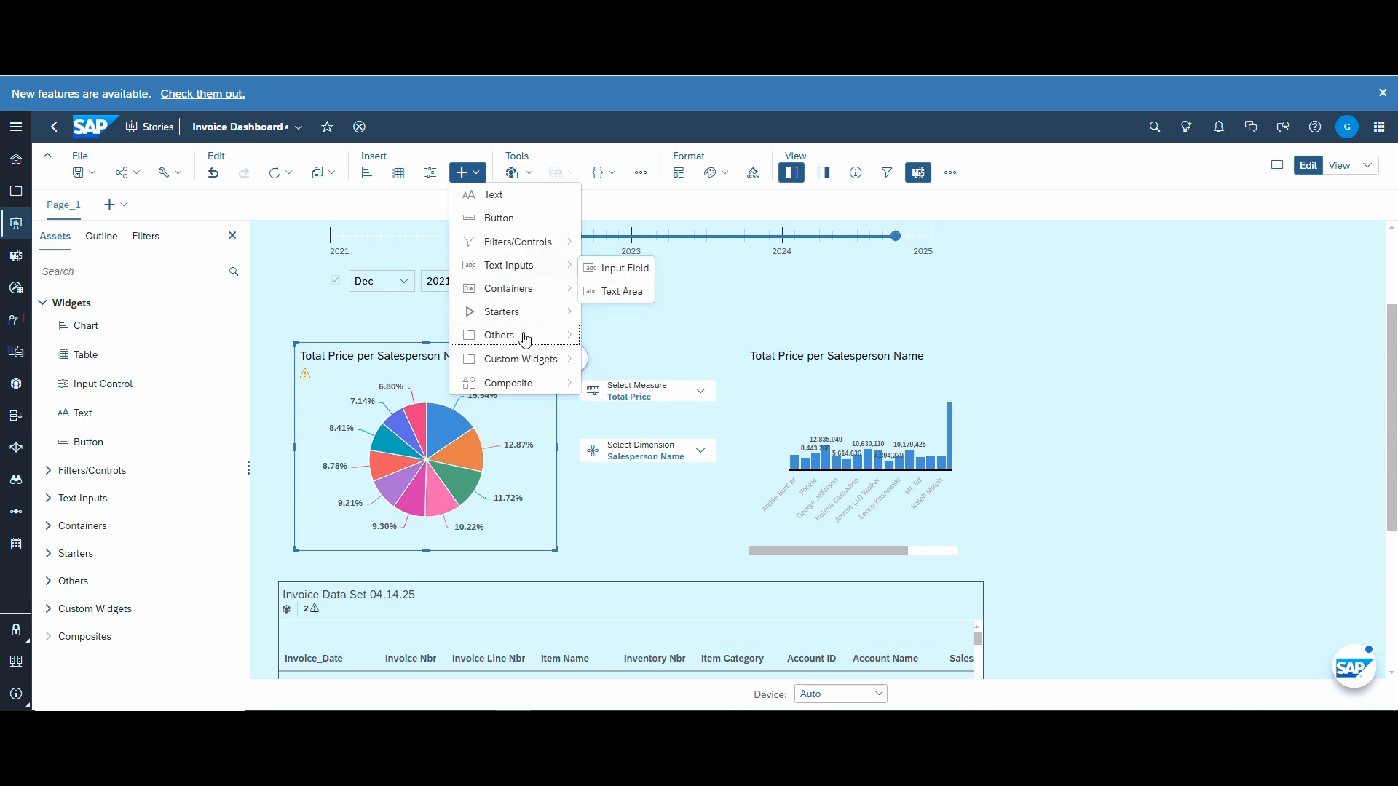
mouse_move(525, 338)
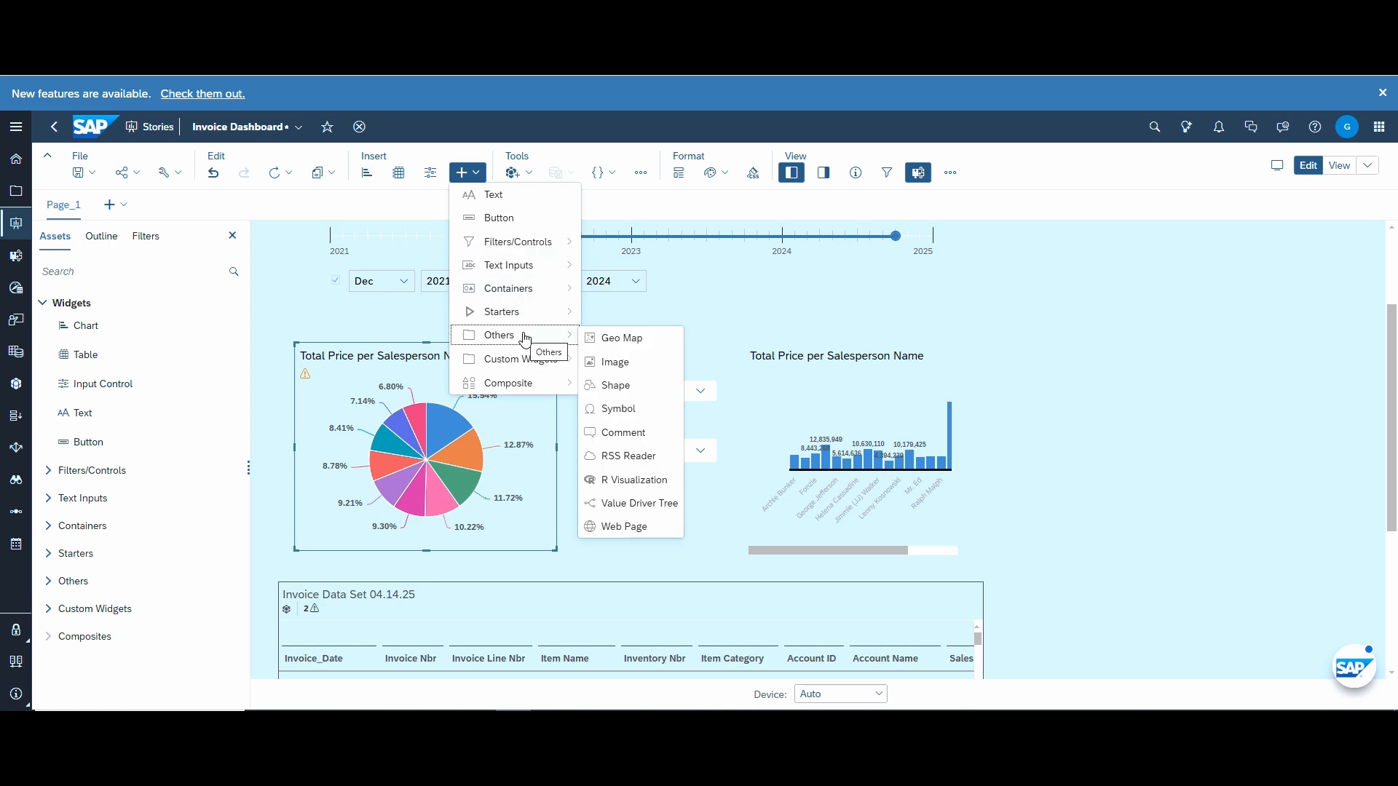
click(626, 394)
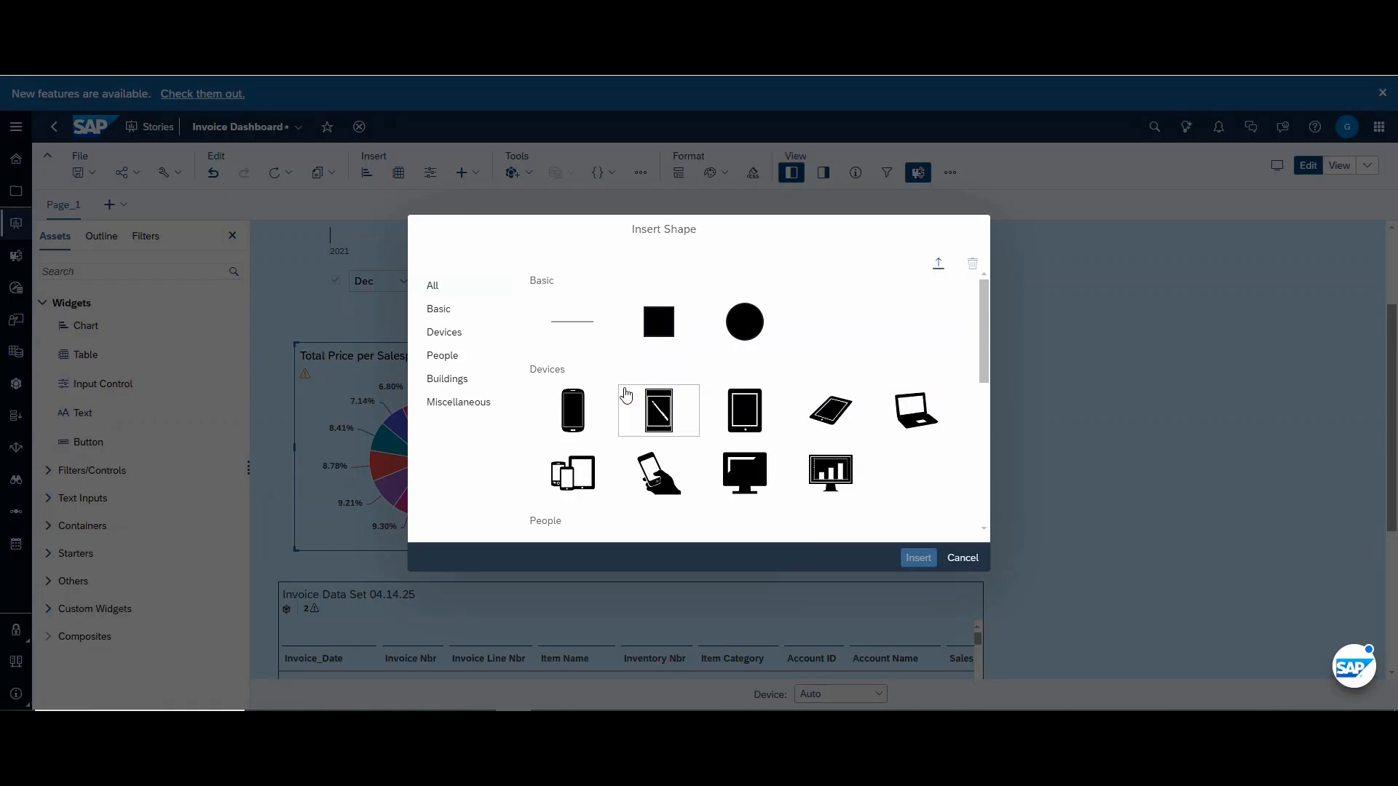
click(650, 322)
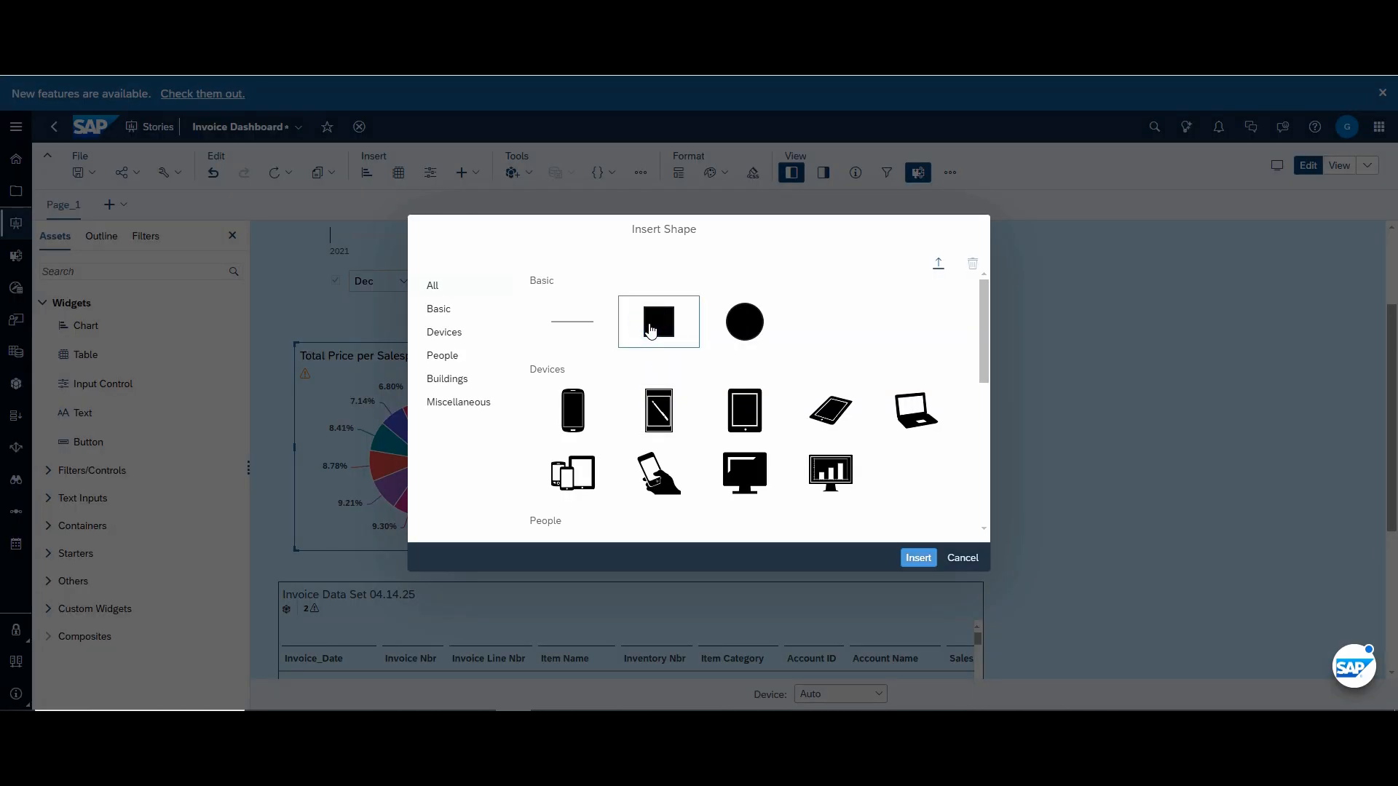
click(917, 558)
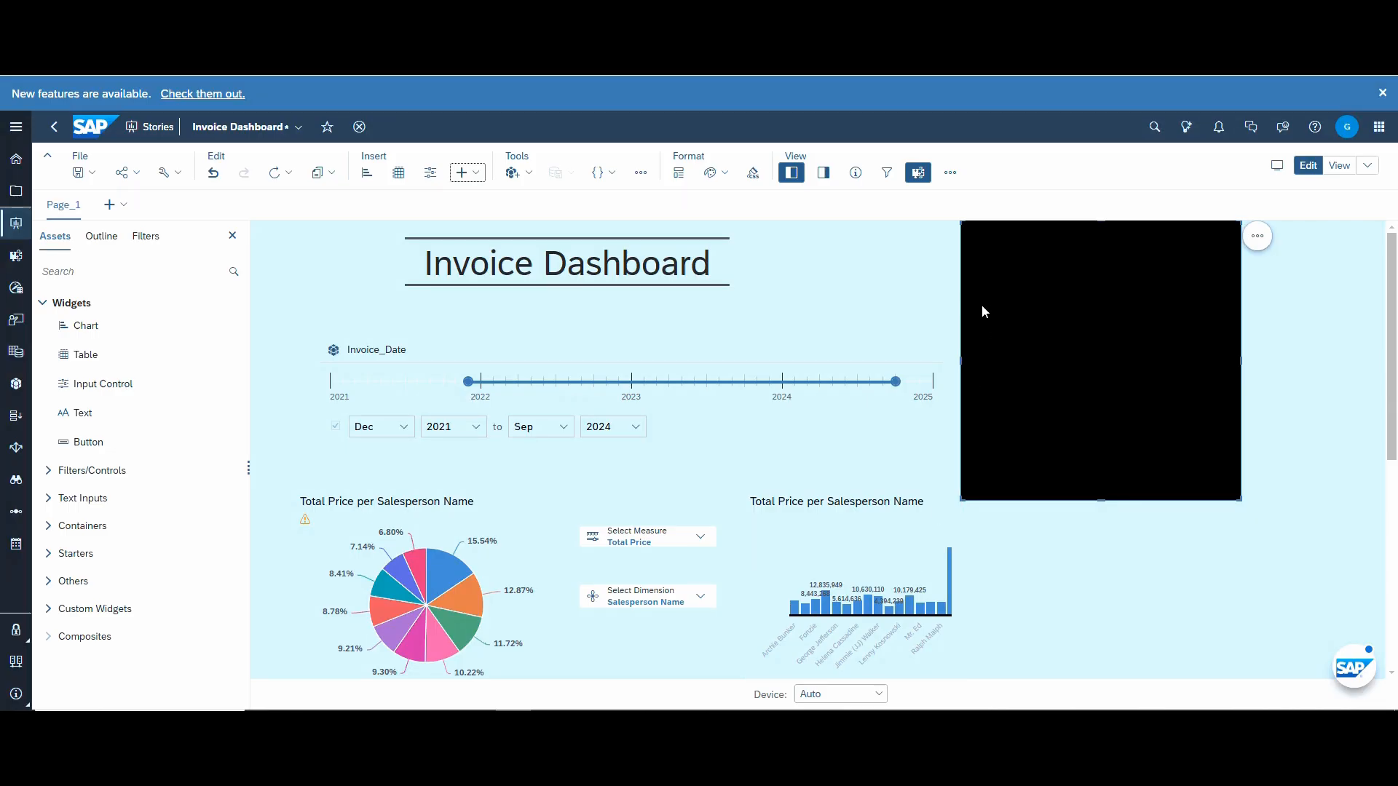
- Set the square shape's fill to no color and apply All Borders to it
click(1002, 309)
click(822, 175)
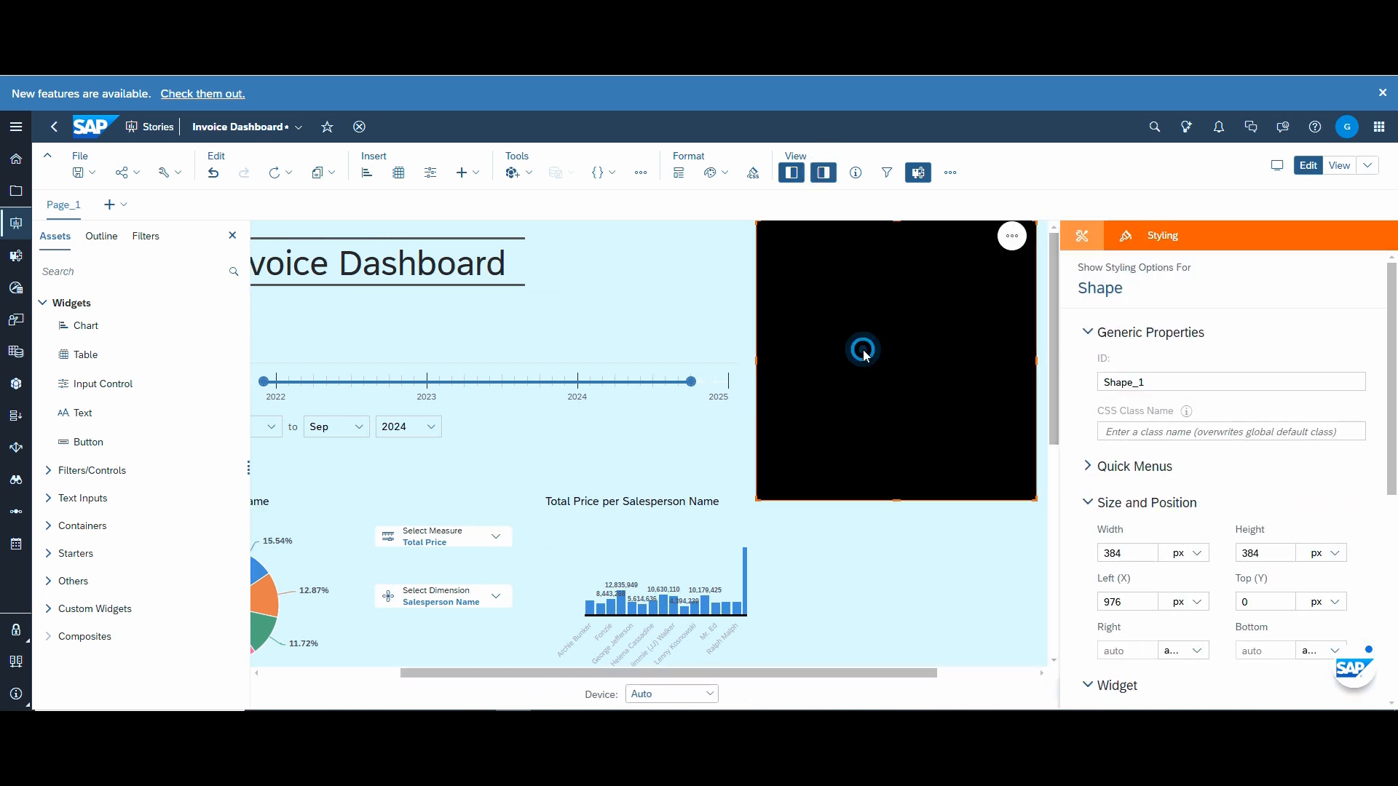
scroll(1273, 437, down, 5)
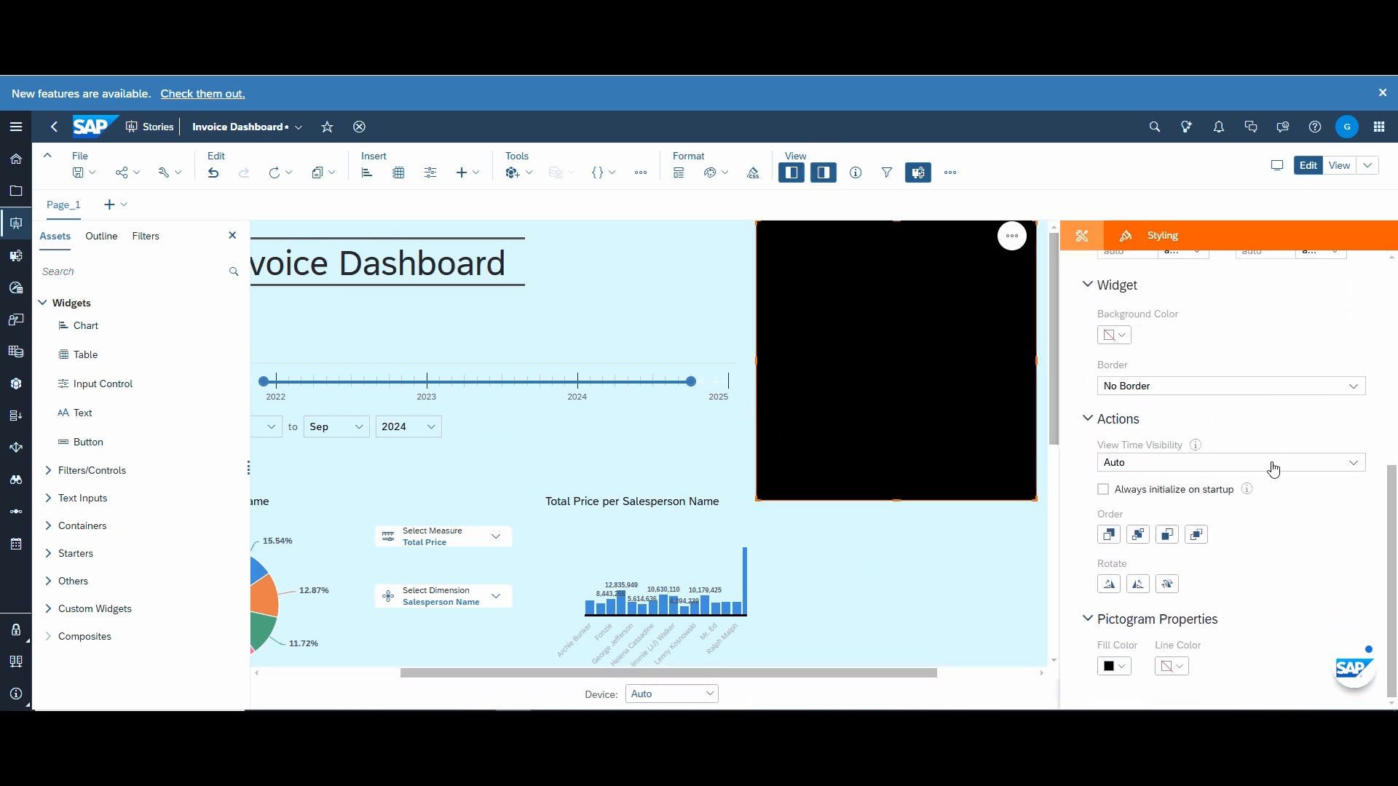
click(1122, 667)
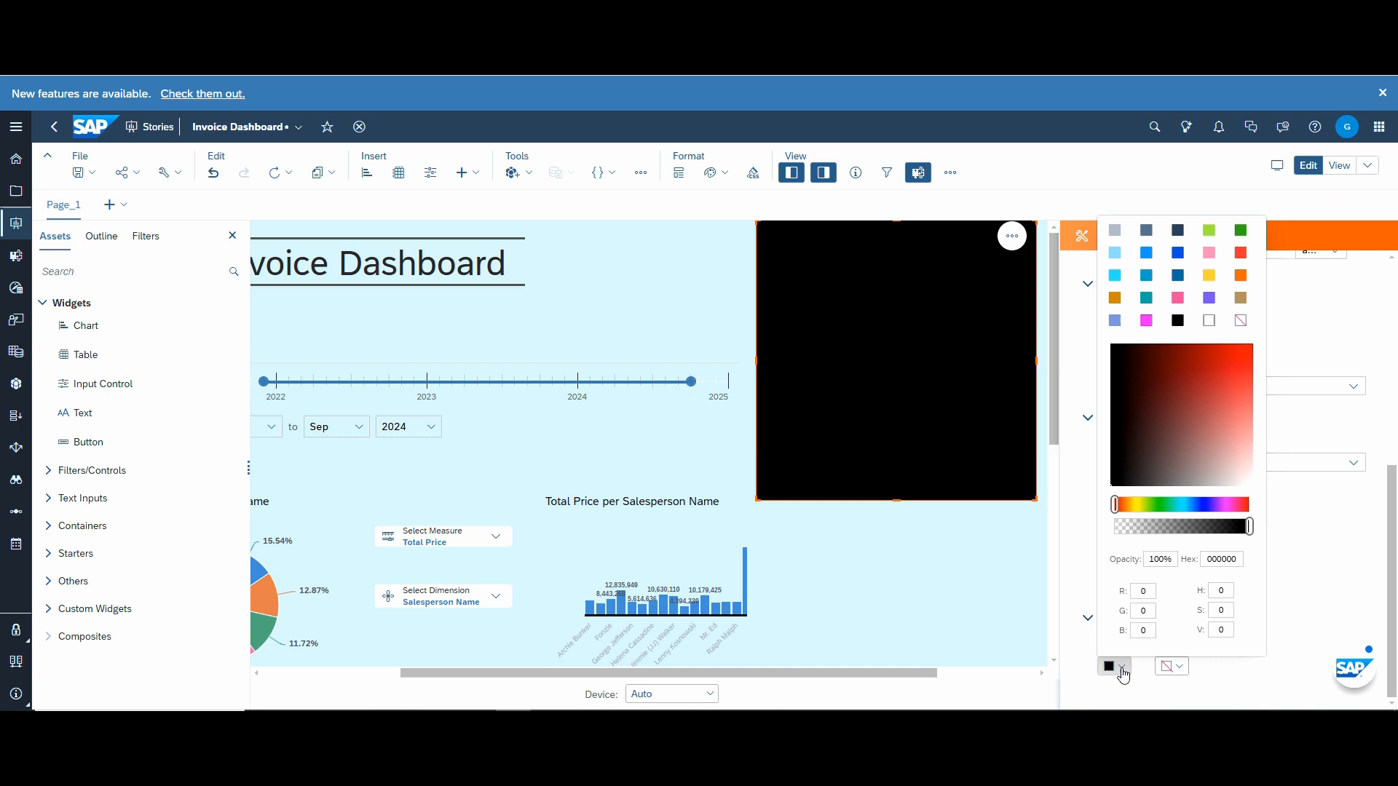
click(1241, 320)
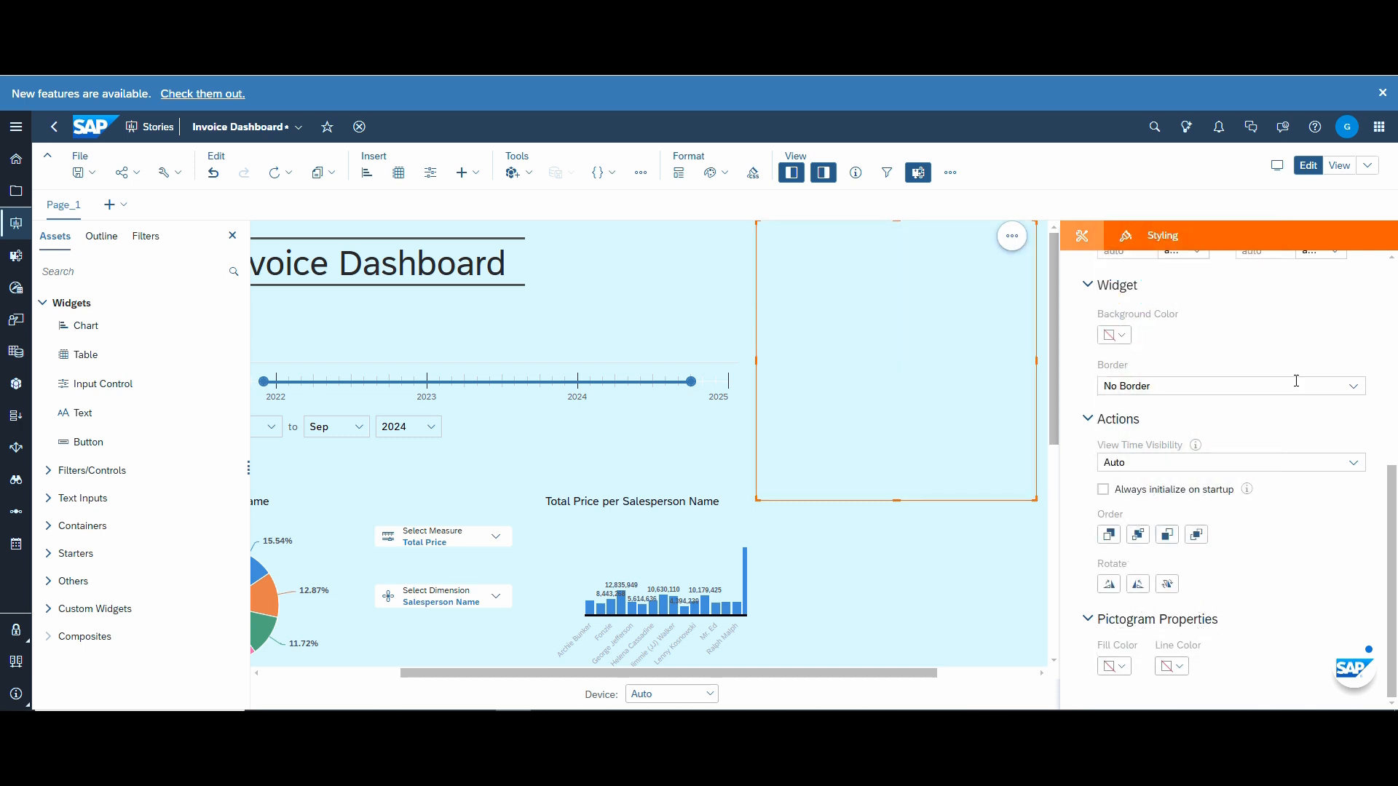
click(1353, 386)
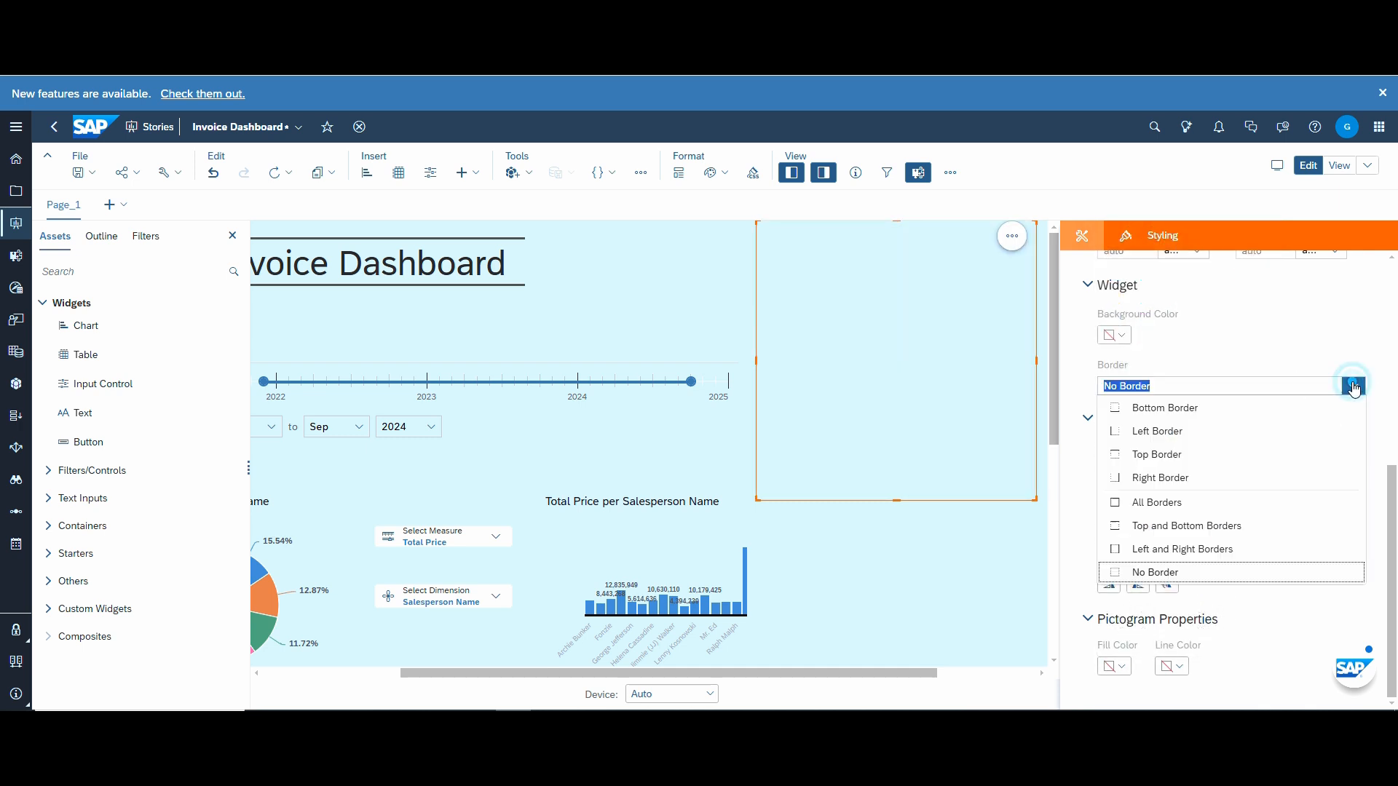
click(1157, 502)
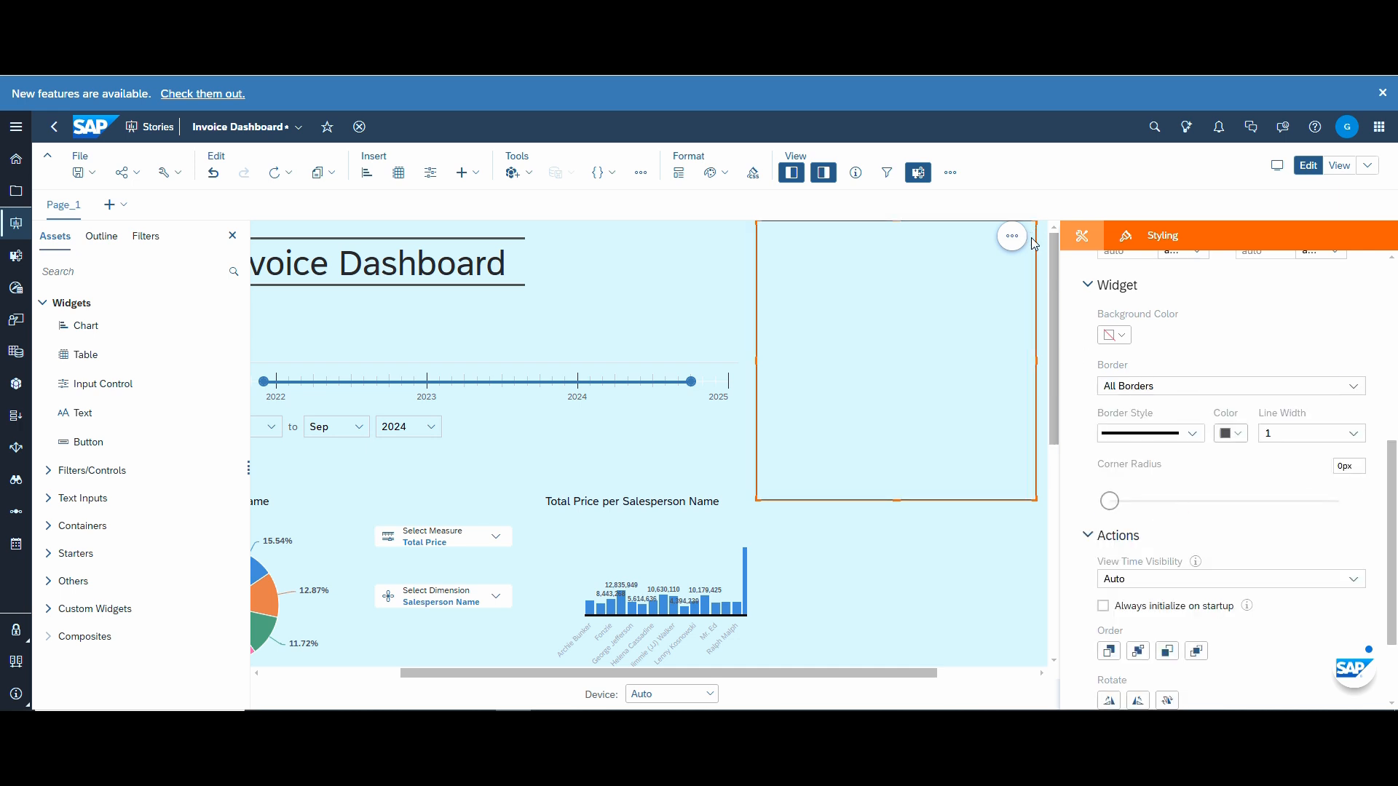
- Move the bordered shape over the pie chart and resize it to frame both charts and their input controls above the invoice table
drag(1035, 238, 555, 490)
scroll(1015, 397, down, 5)
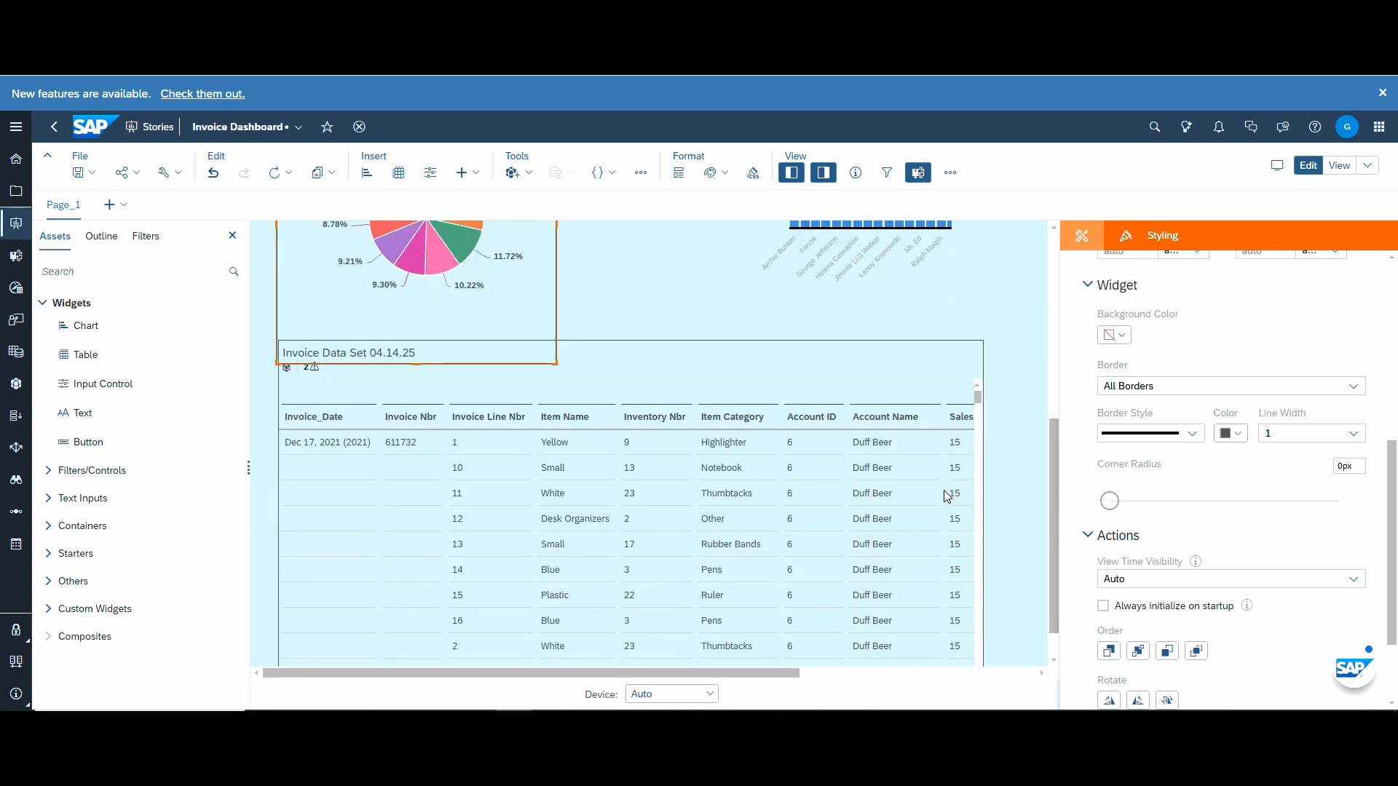
click(828, 179)
click(791, 172)
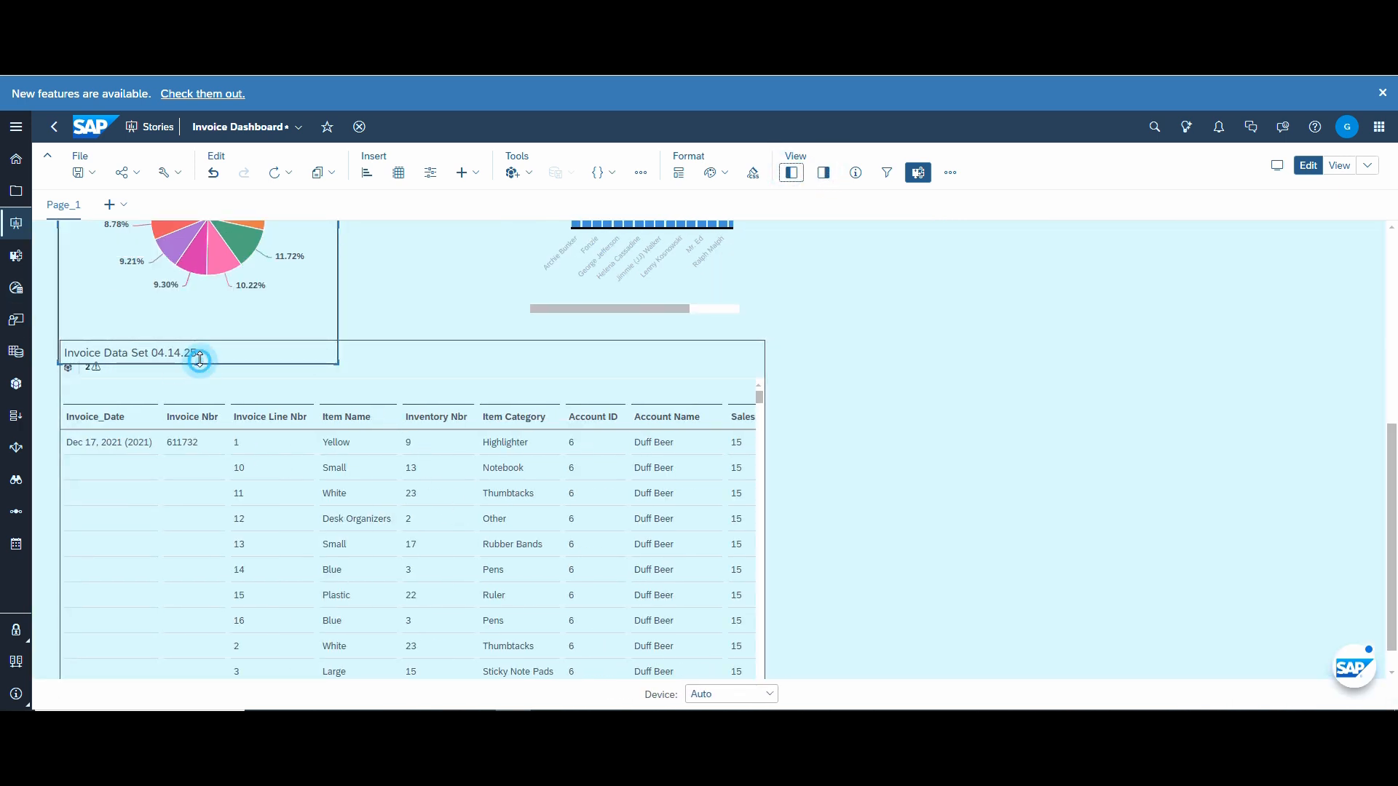
drag(195, 362, 200, 329)
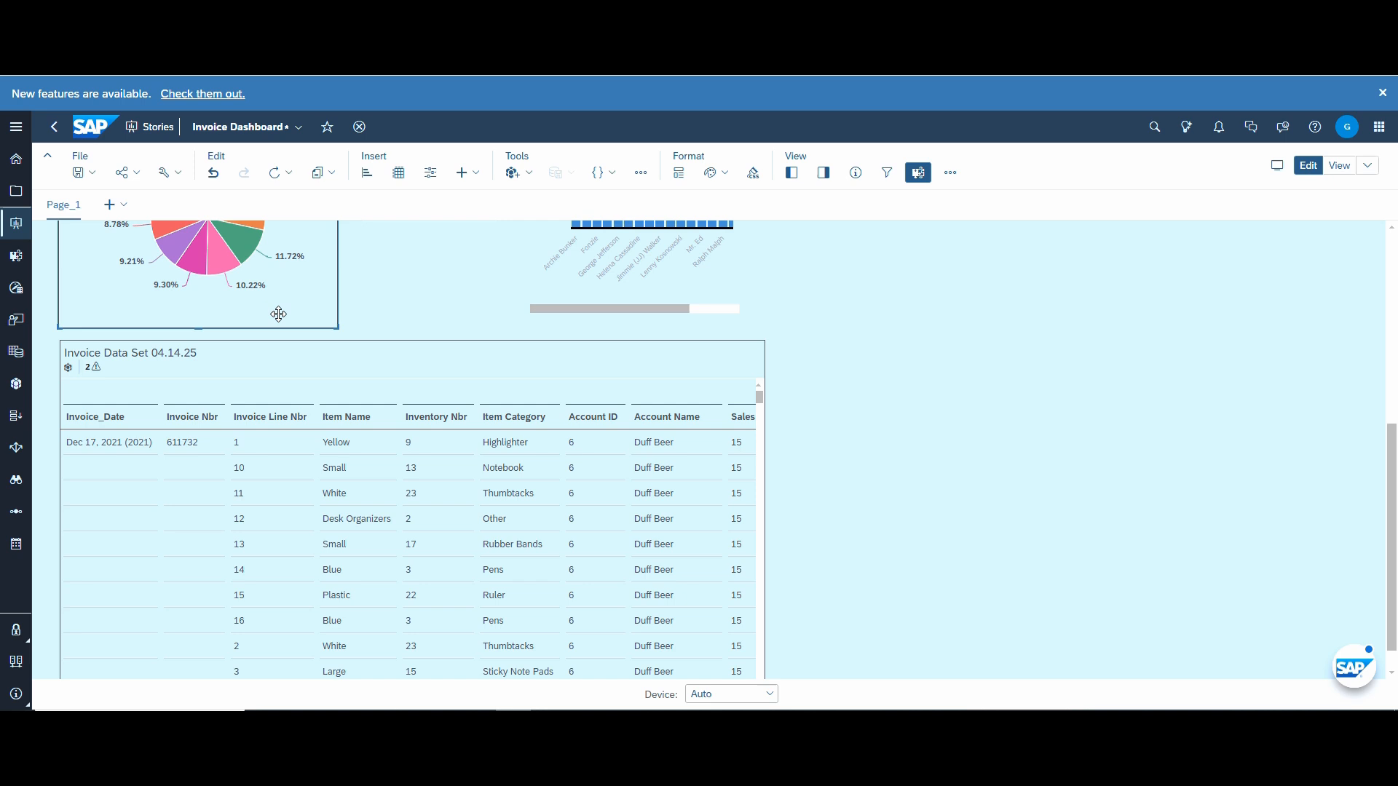
scroll(921, 352, up, 2)
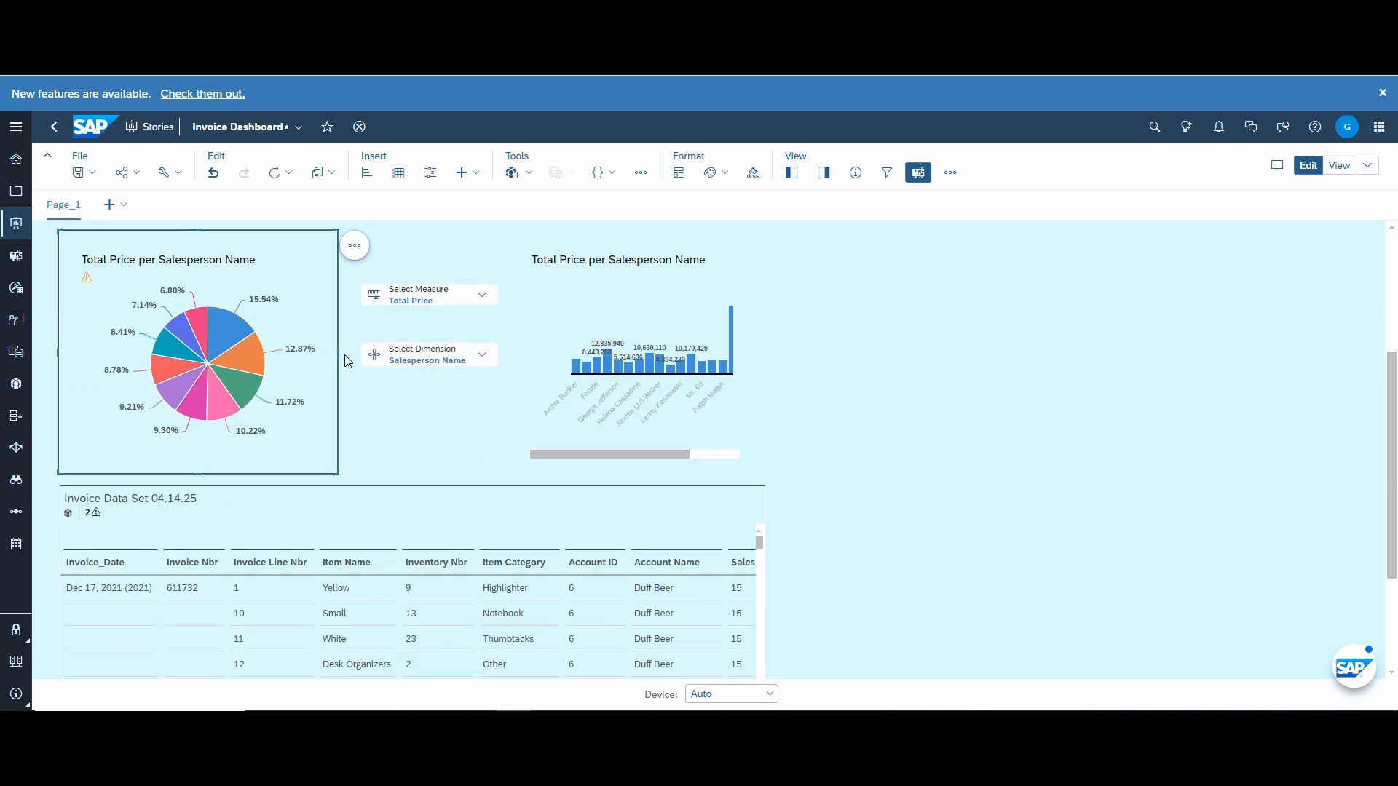
drag(339, 356, 773, 362)
scroll(880, 369, up, 2)
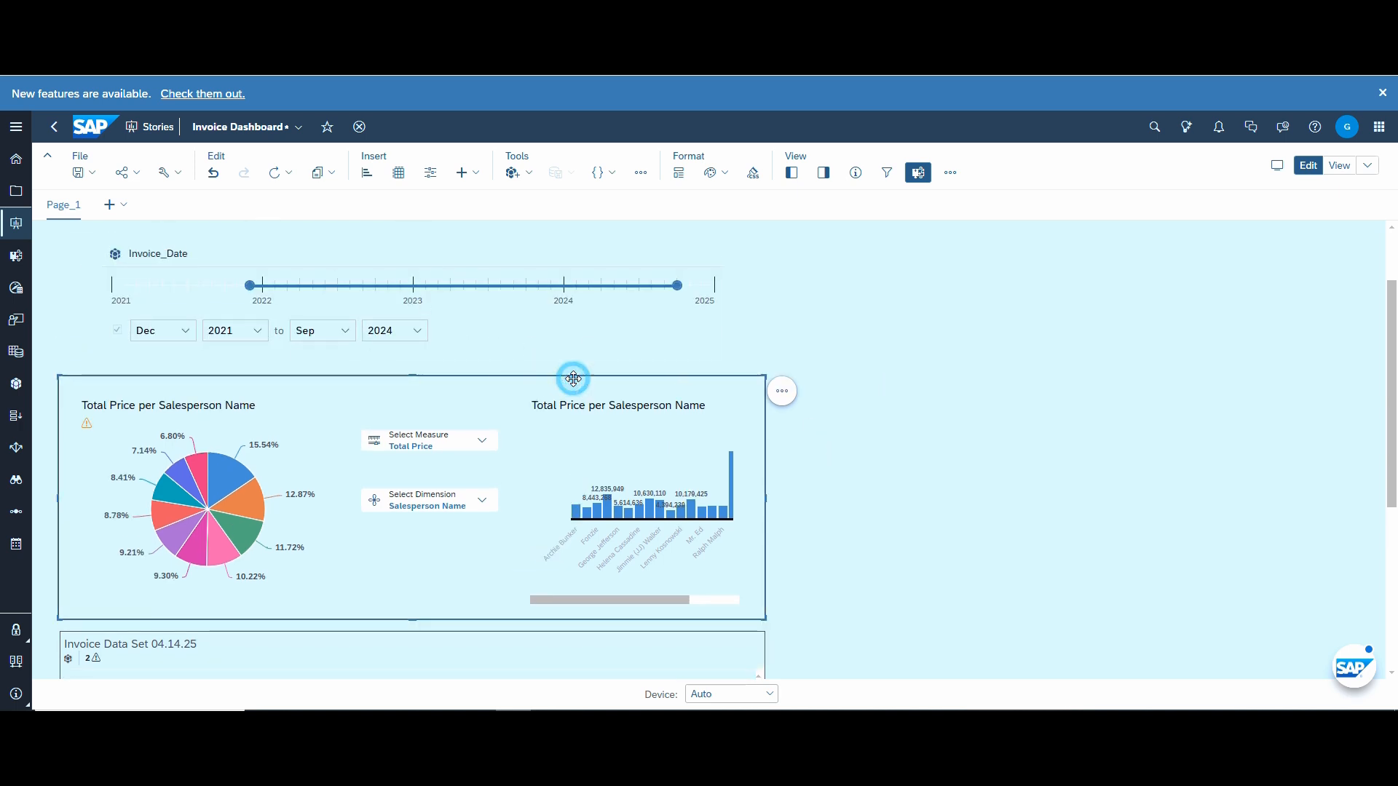
- Send the frame shape behind the charts and input controls
click(823, 173)
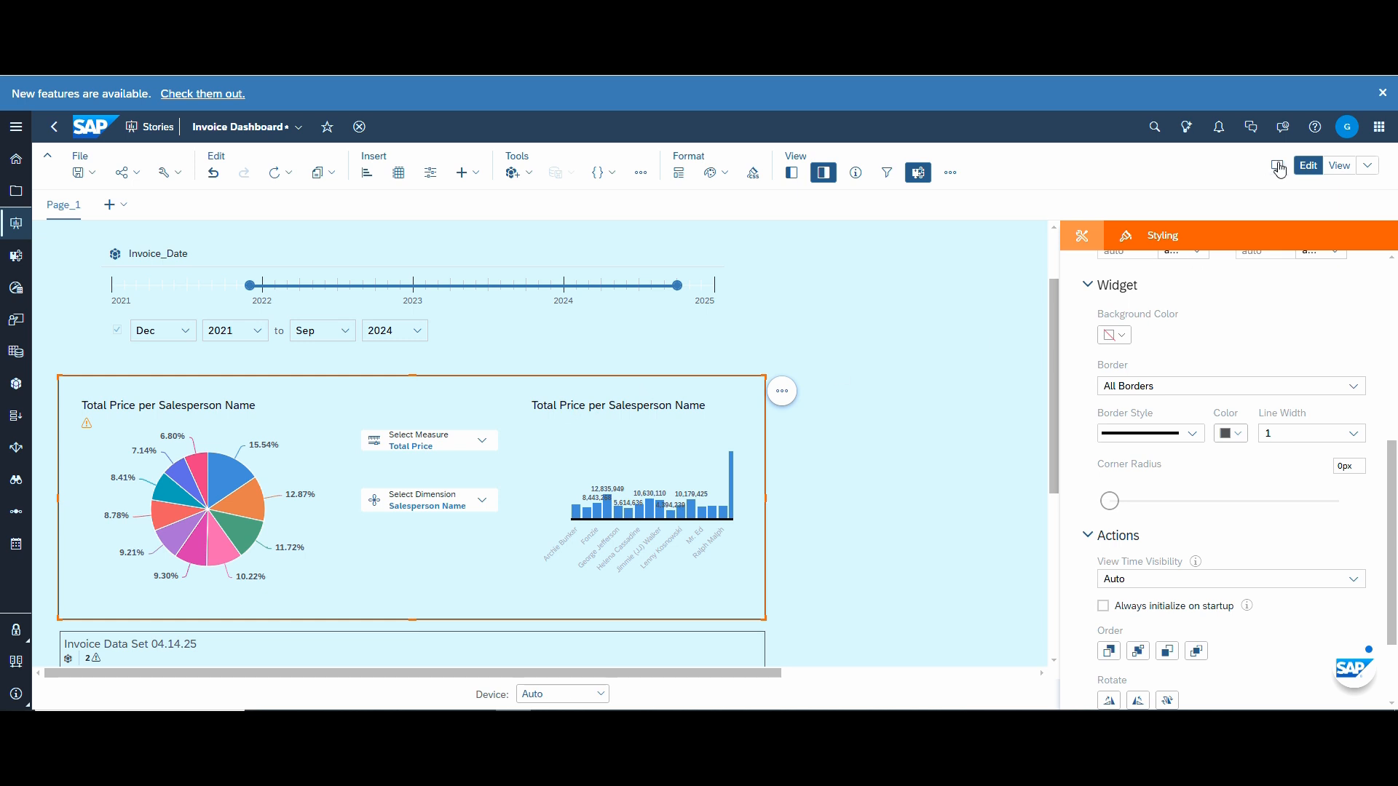
scroll(1220, 477, down, 3)
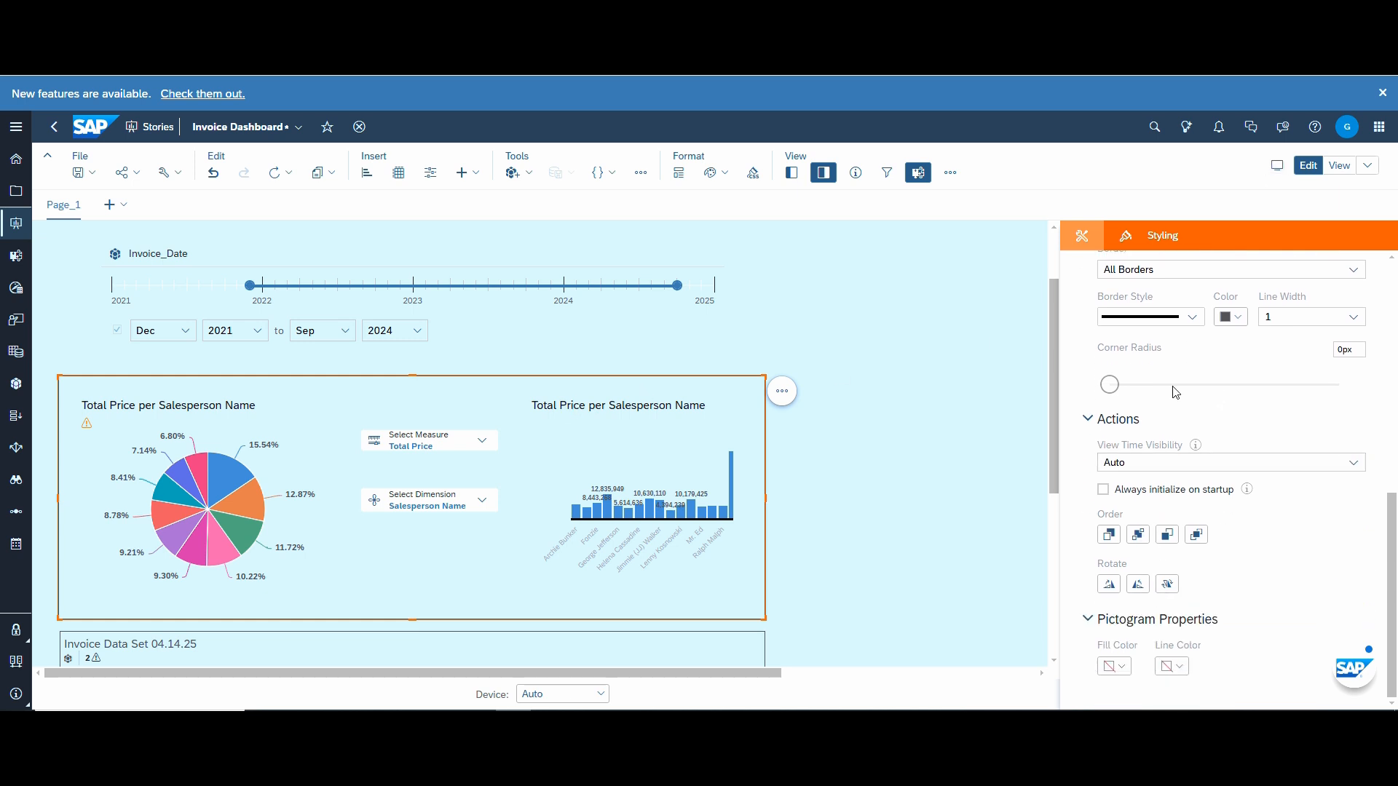
click(1082, 235)
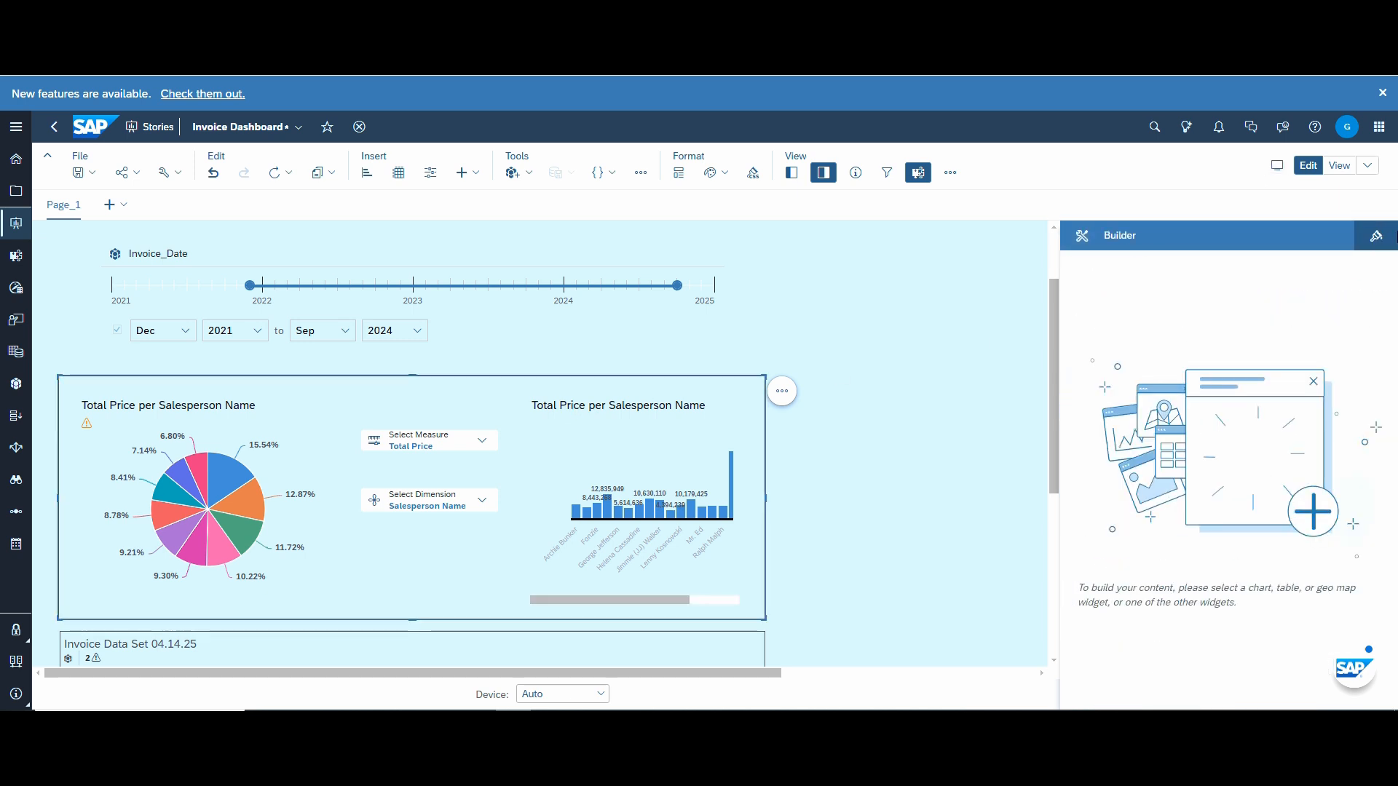
click(1379, 237)
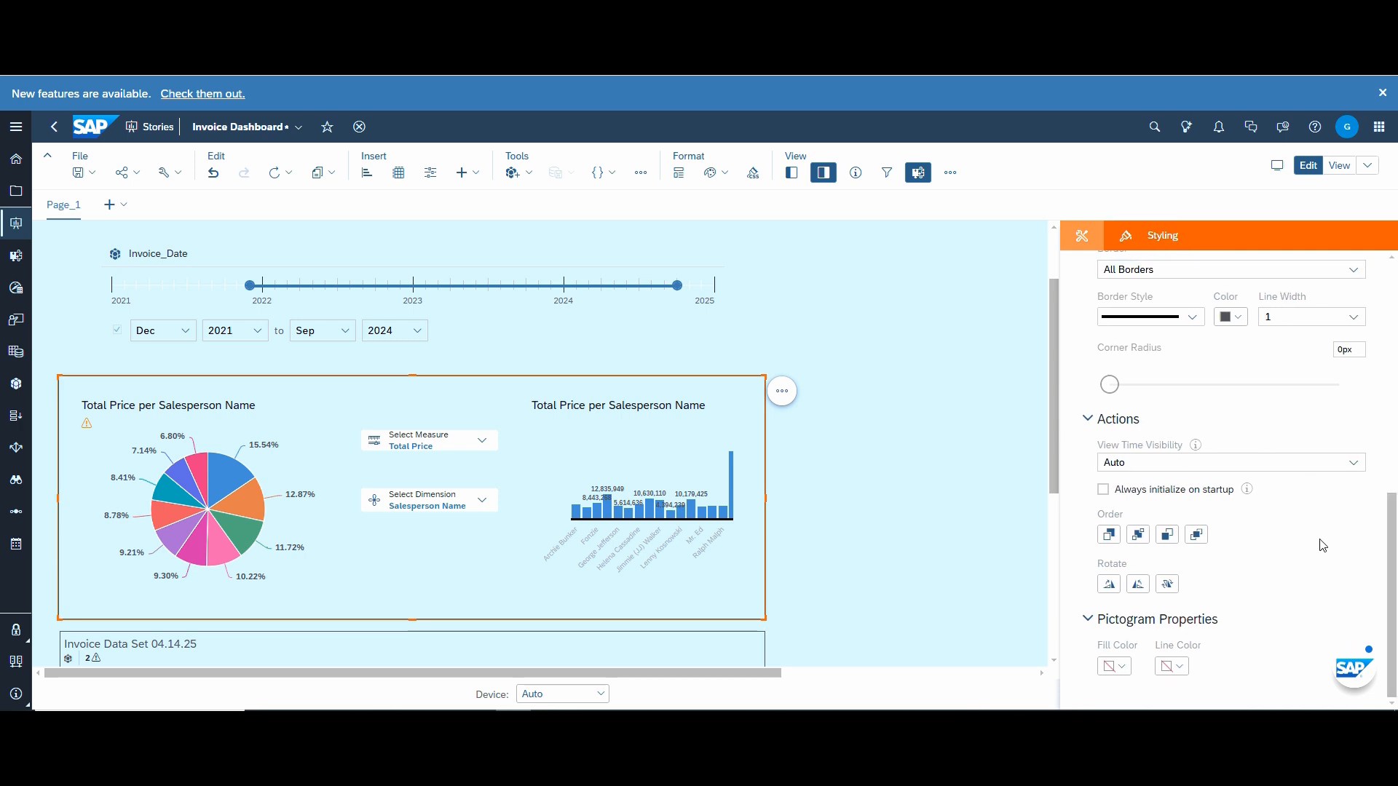
click(1139, 536)
- Test selecting the pie chart and the Select Measure control inside the frame, and save the story
click(223, 484)
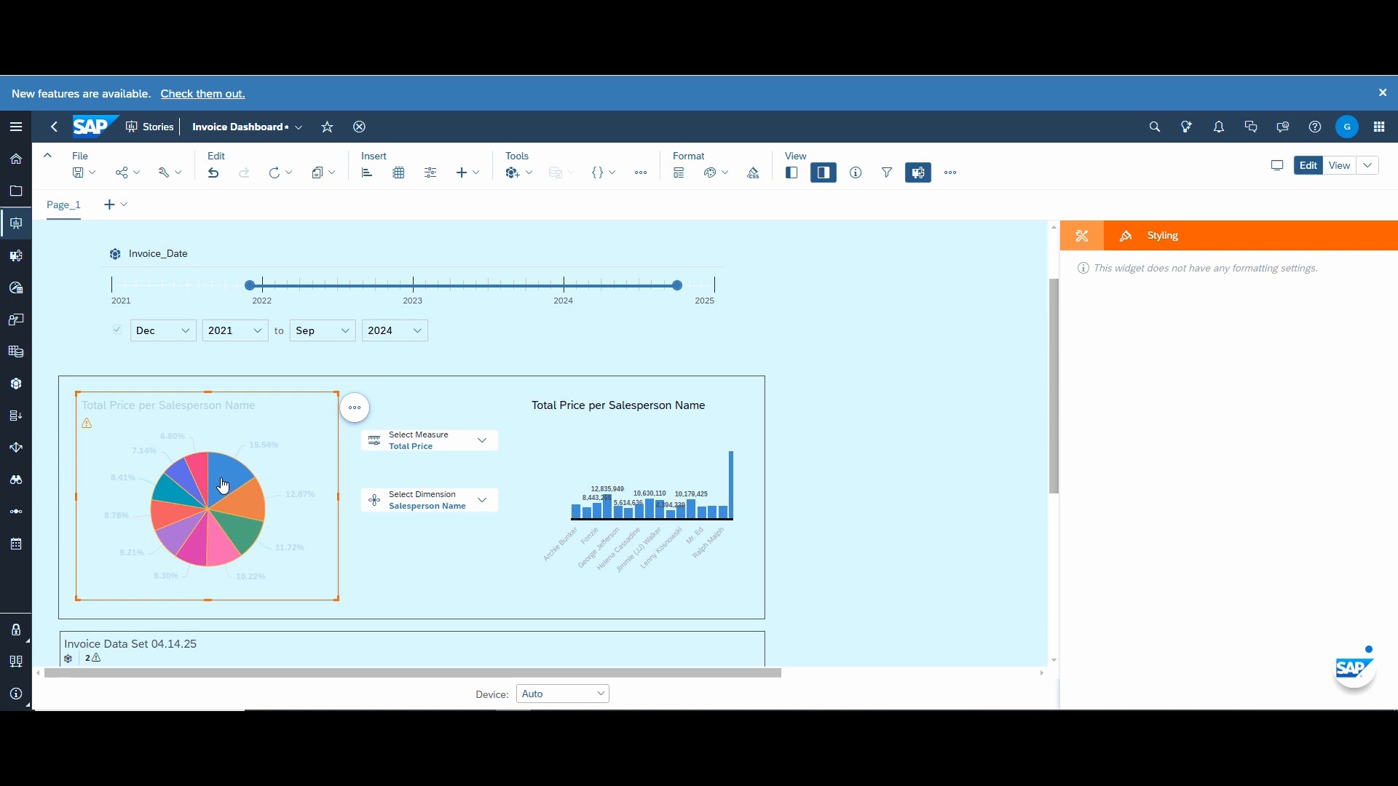
click(223, 486)
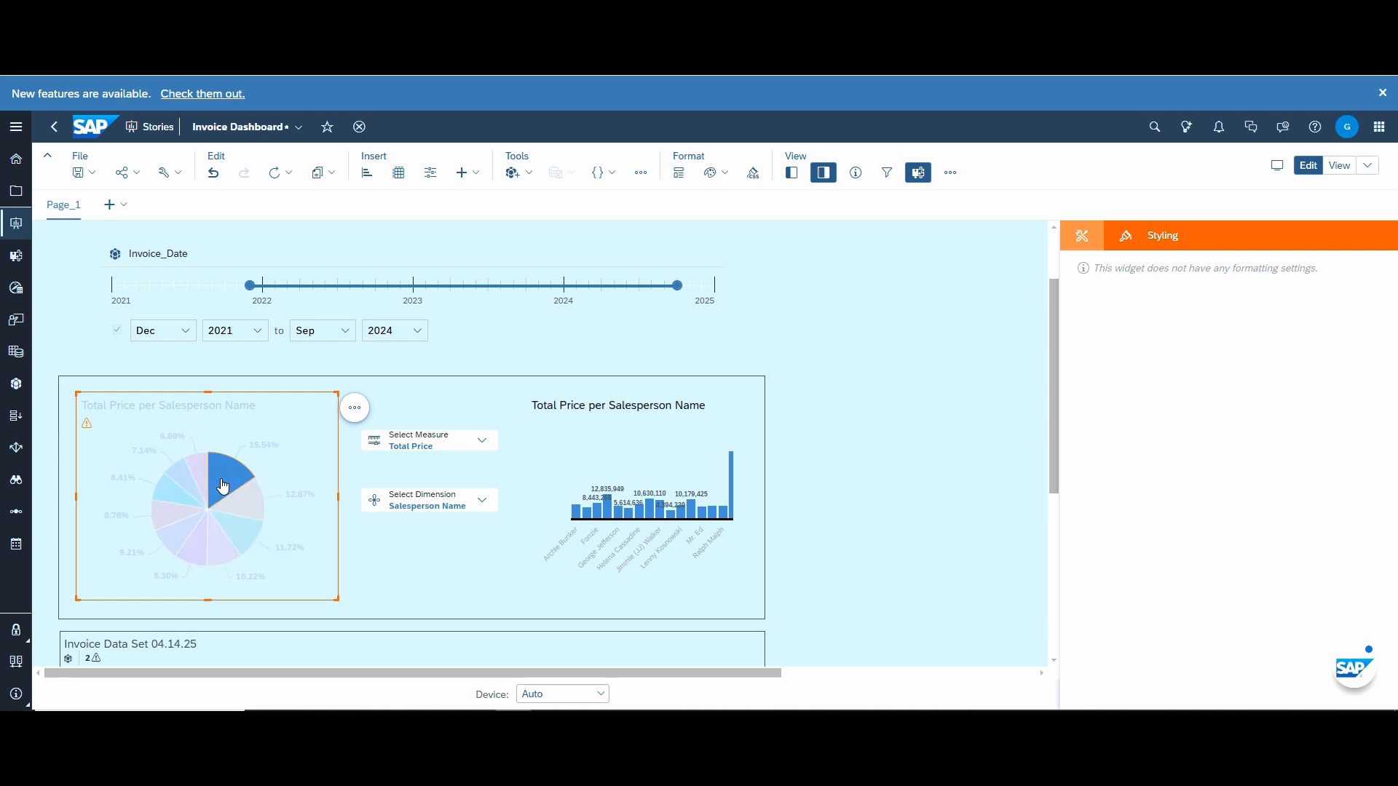
click(855, 337)
click(477, 448)
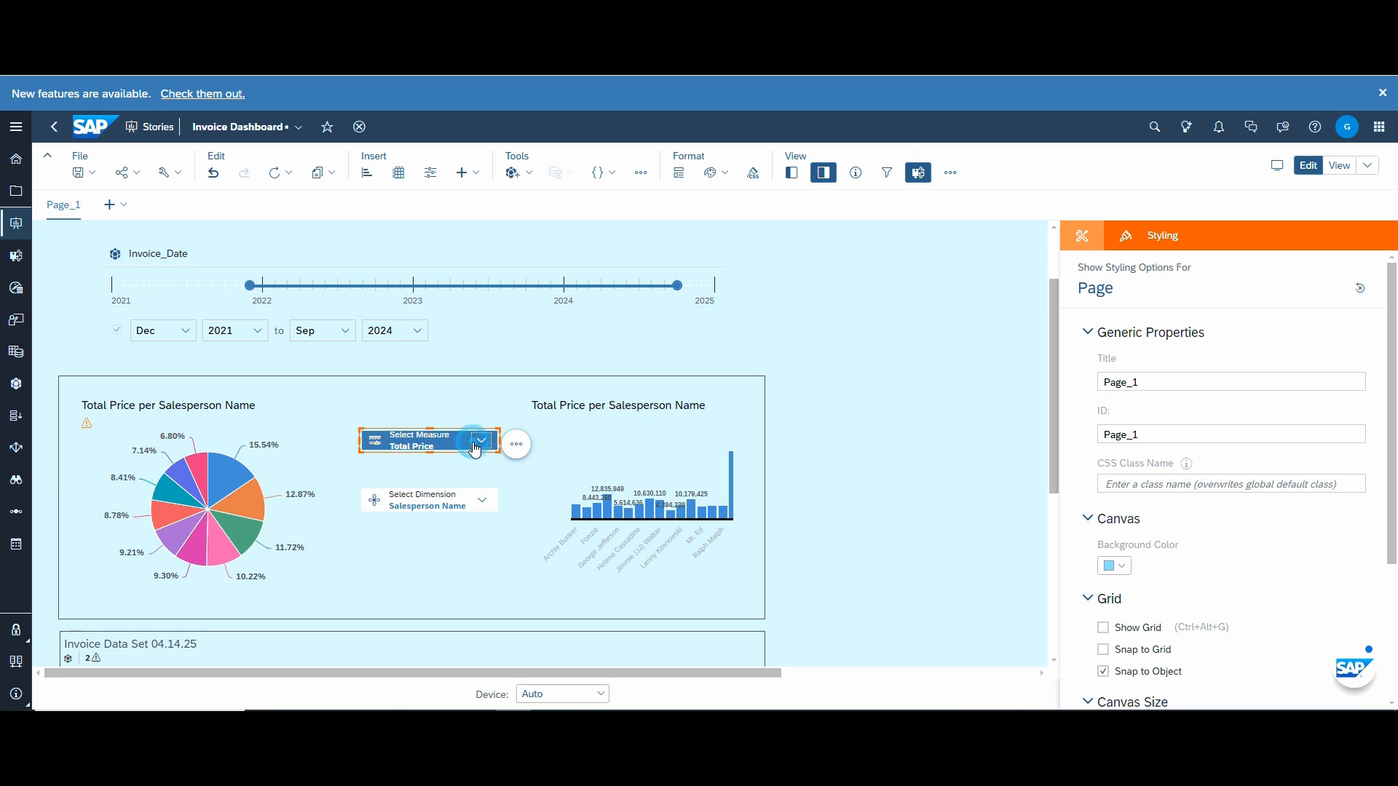
click(477, 445)
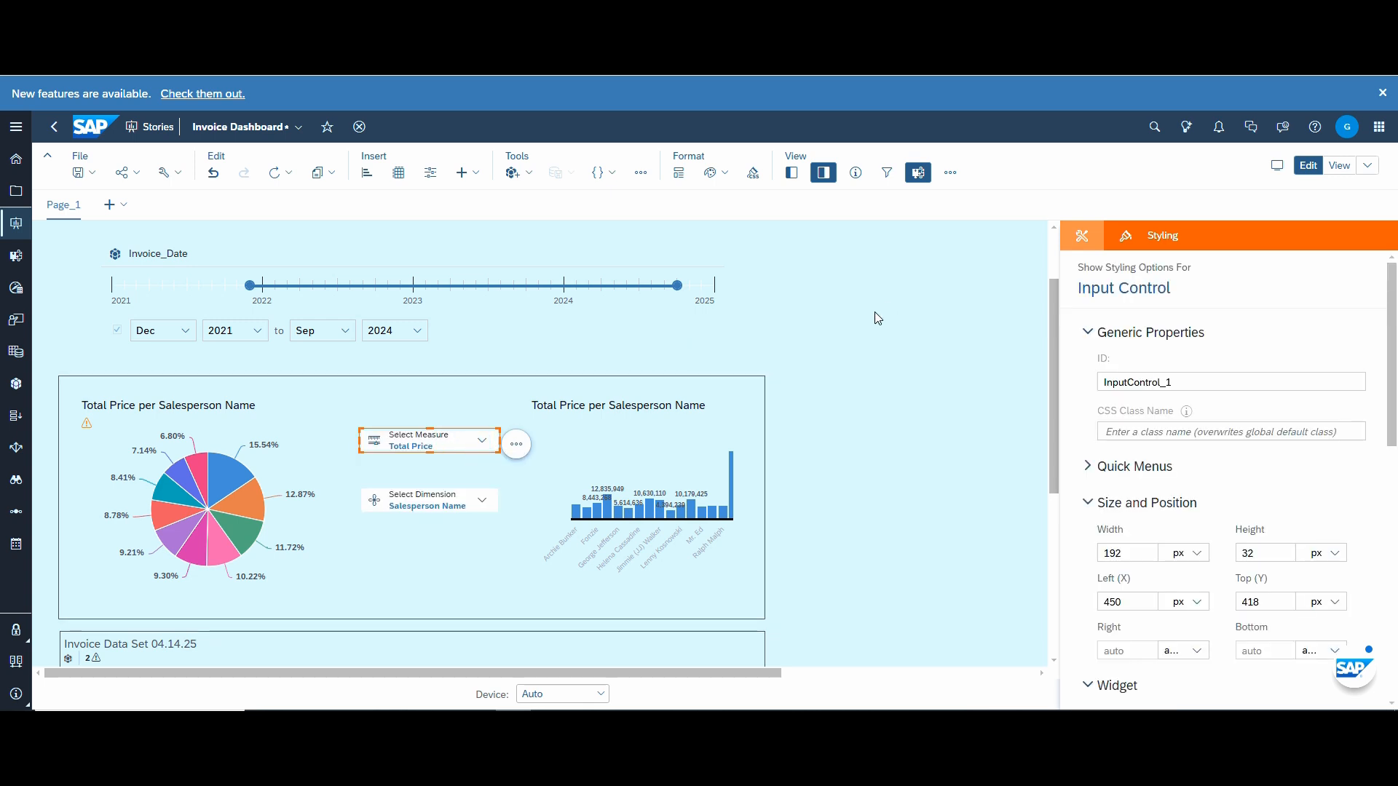
click(85, 173)
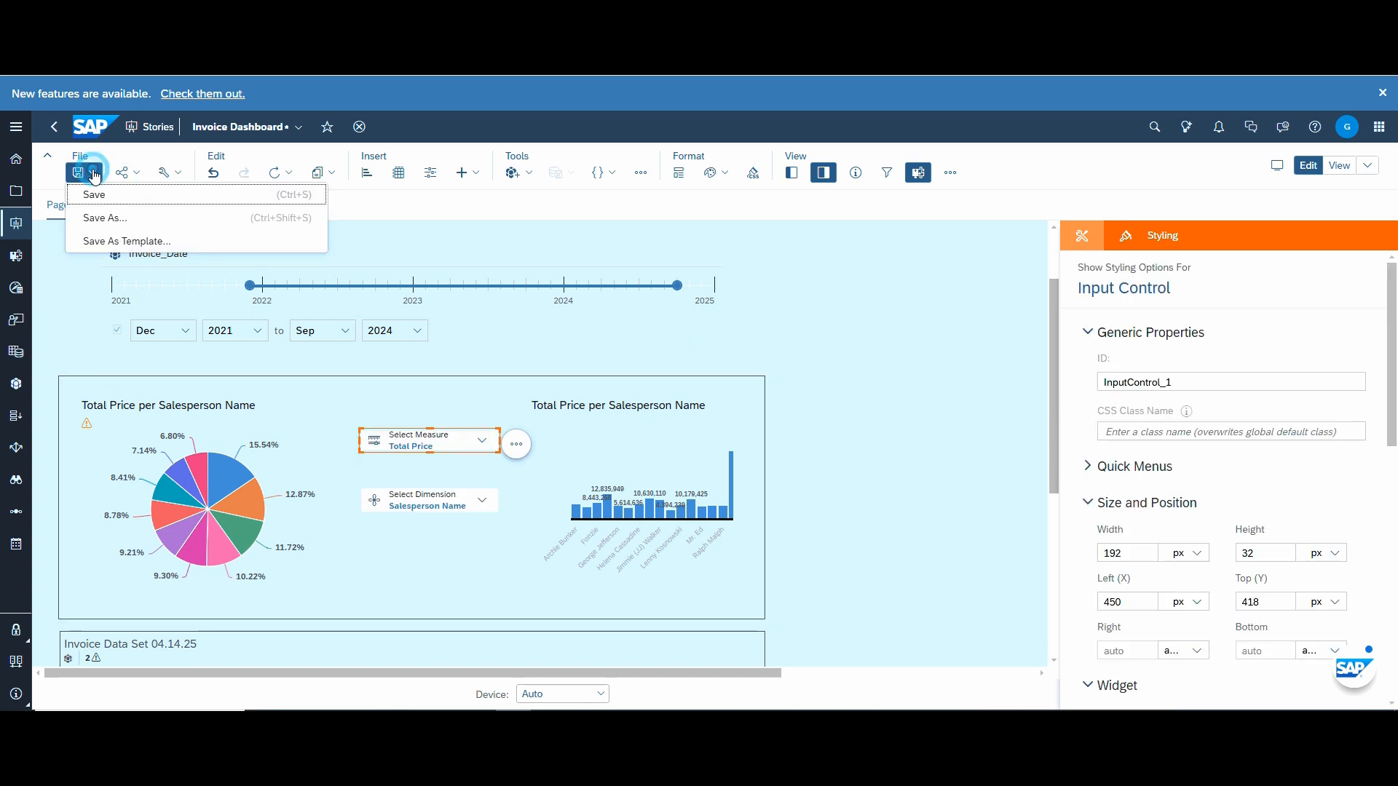
click(104, 206)
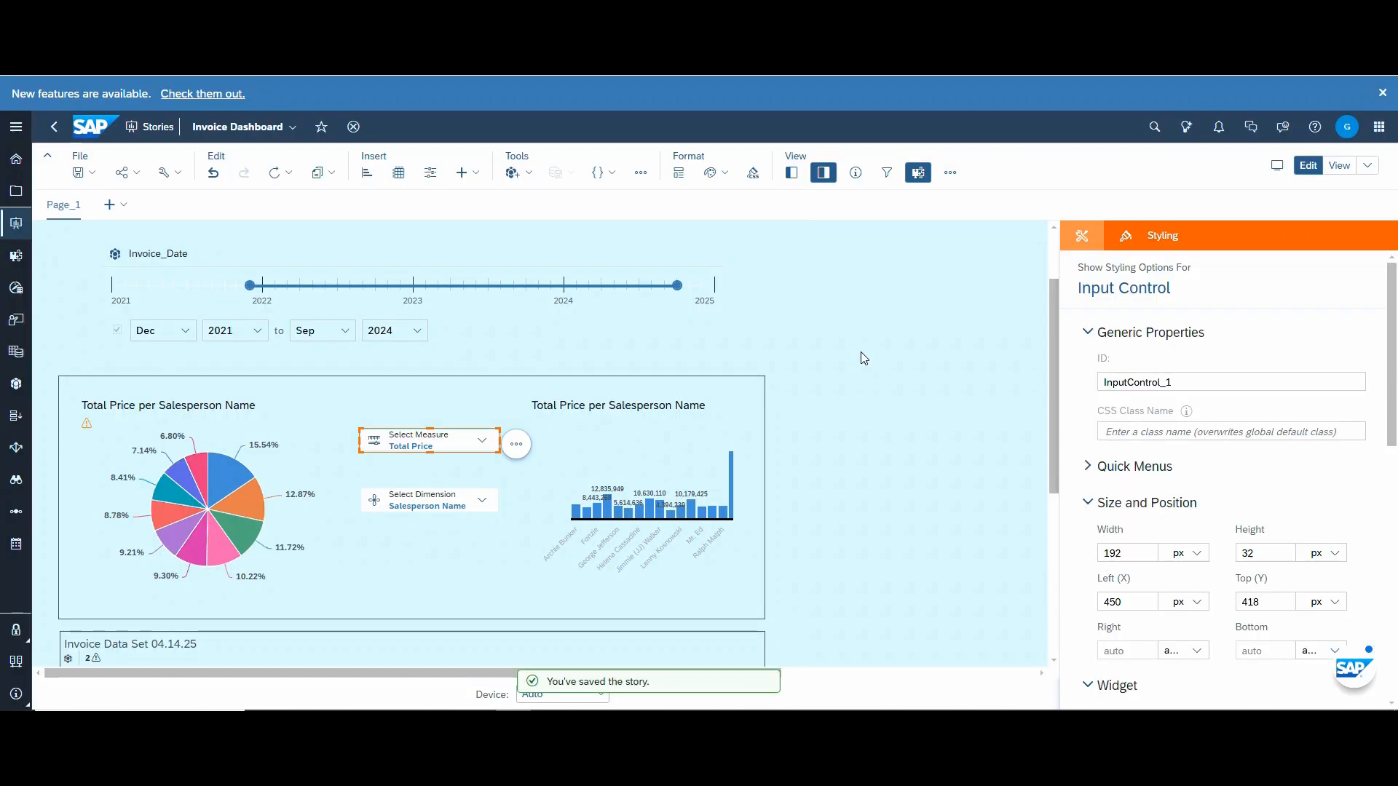
- Apply All Borders to the Invoice_Date range filter widget
scroll(849, 372, up, 2)
click(500, 315)
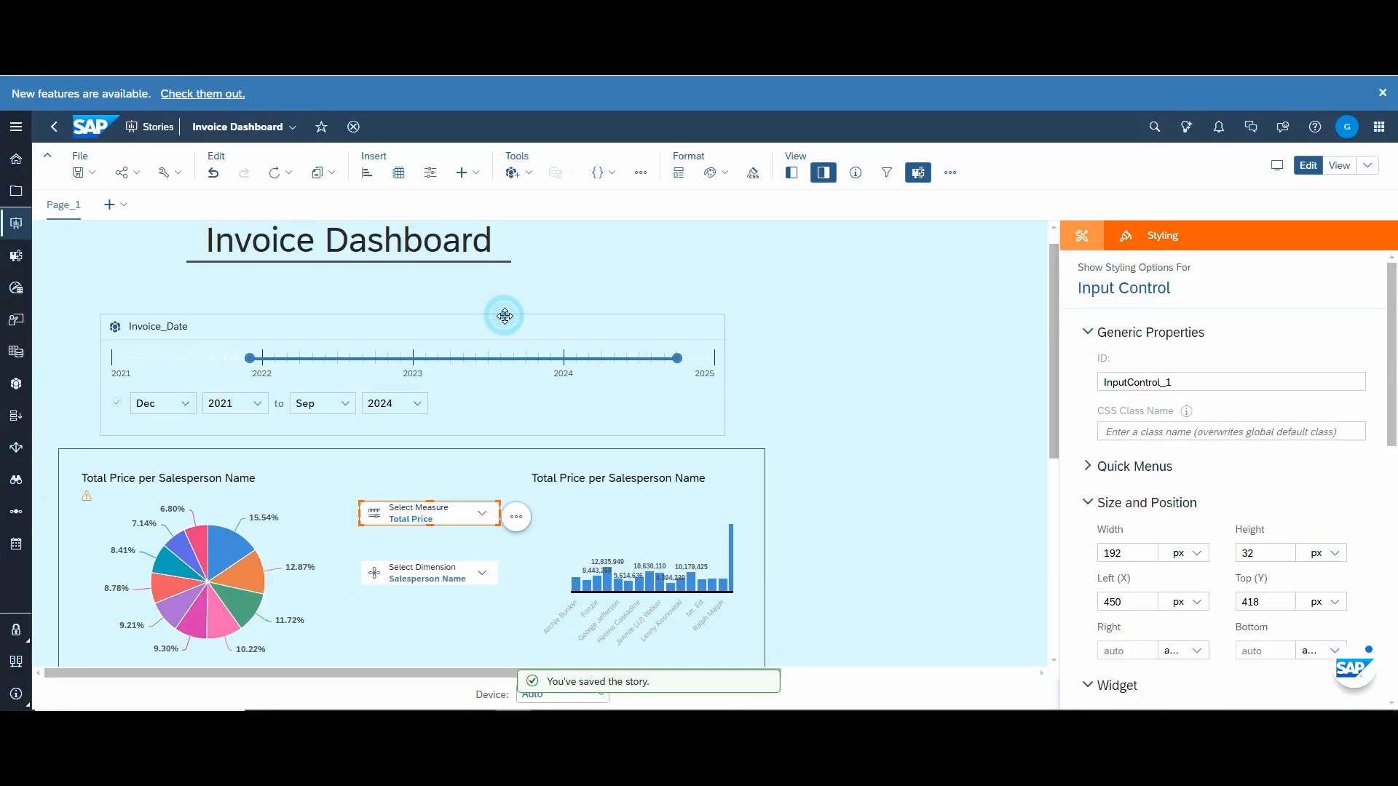
scroll(1228, 599, down, 8)
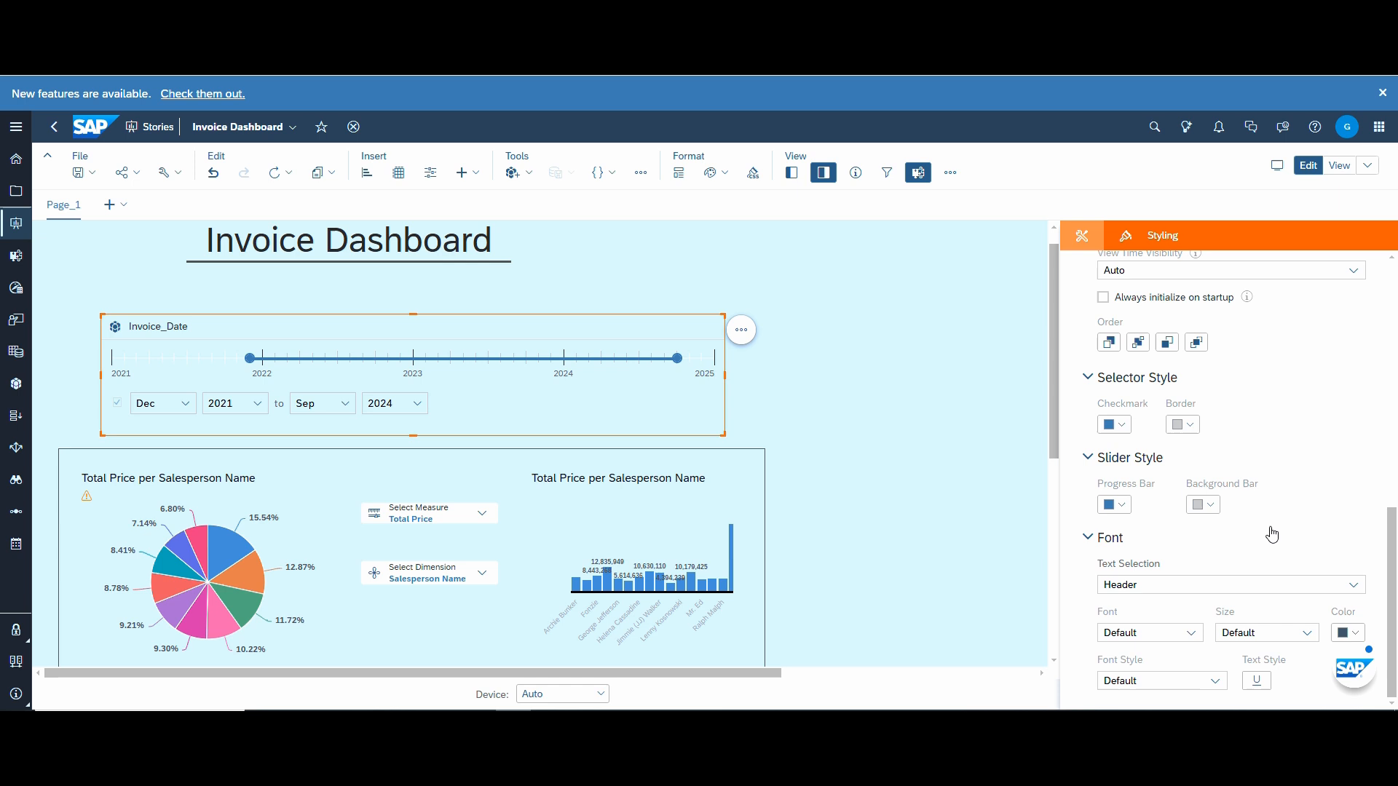
click(1183, 425)
click(1340, 492)
scroll(1342, 478, up, 5)
click(1233, 558)
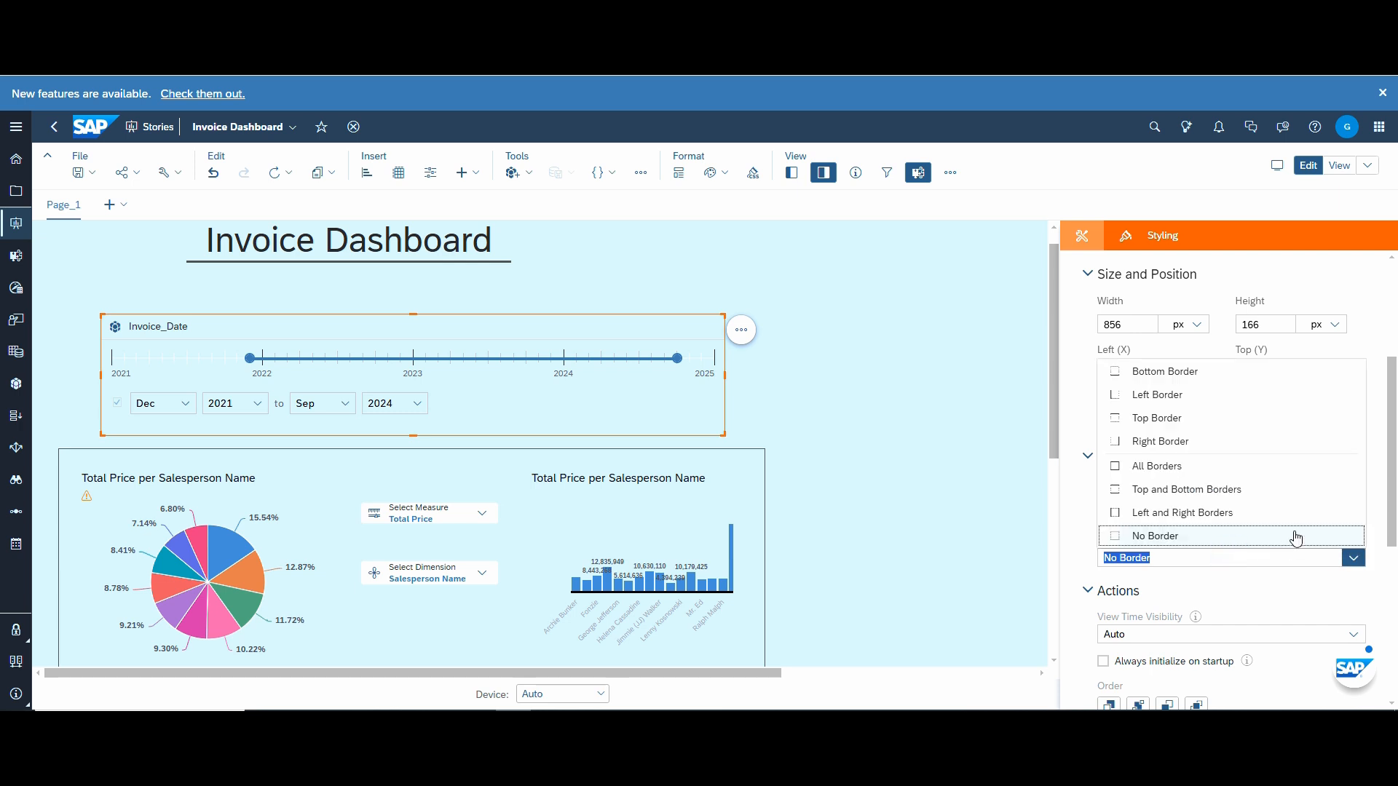
click(1163, 472)
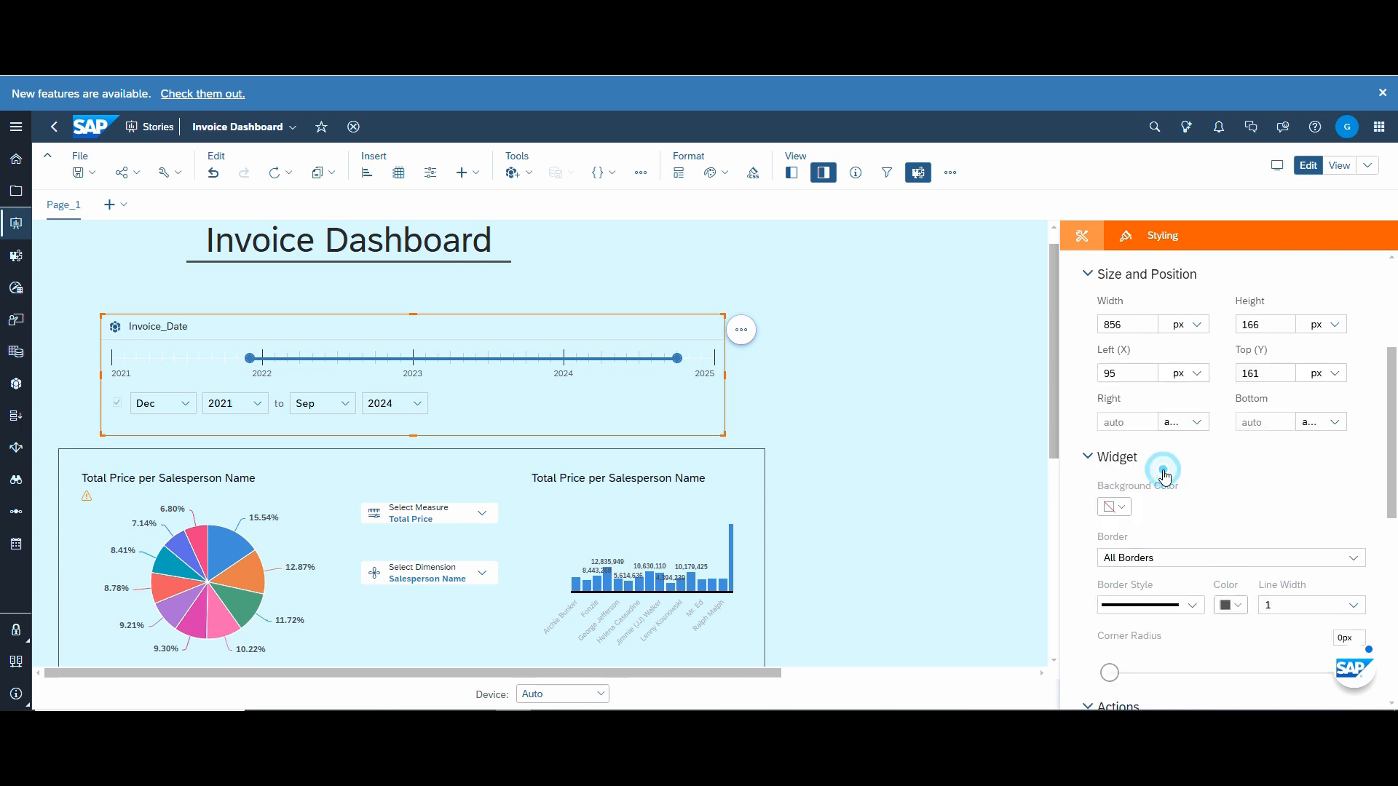
click(852, 356)
- Save the story and switch the dashboard from edit mode to view mode
scroll(867, 352, down, 3)
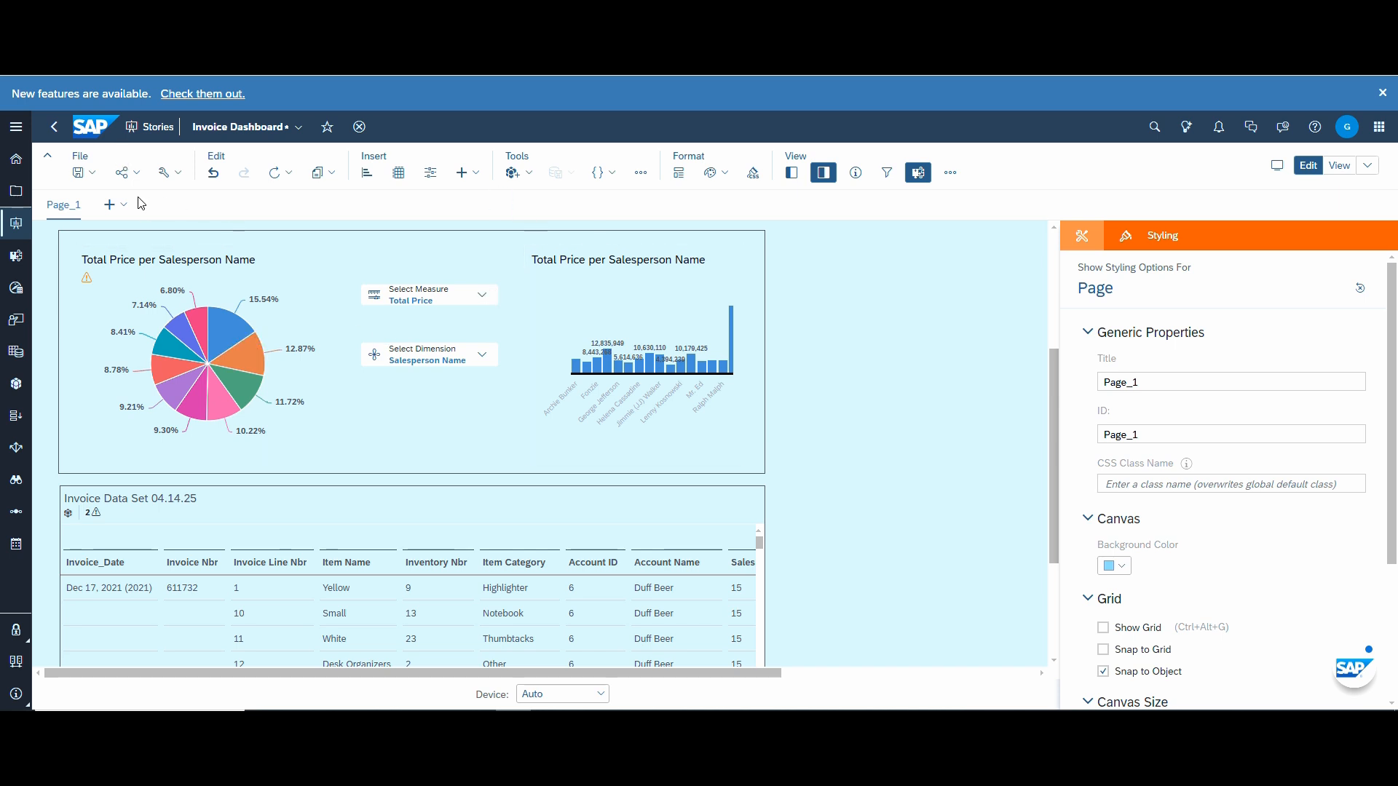
click(93, 175)
click(94, 192)
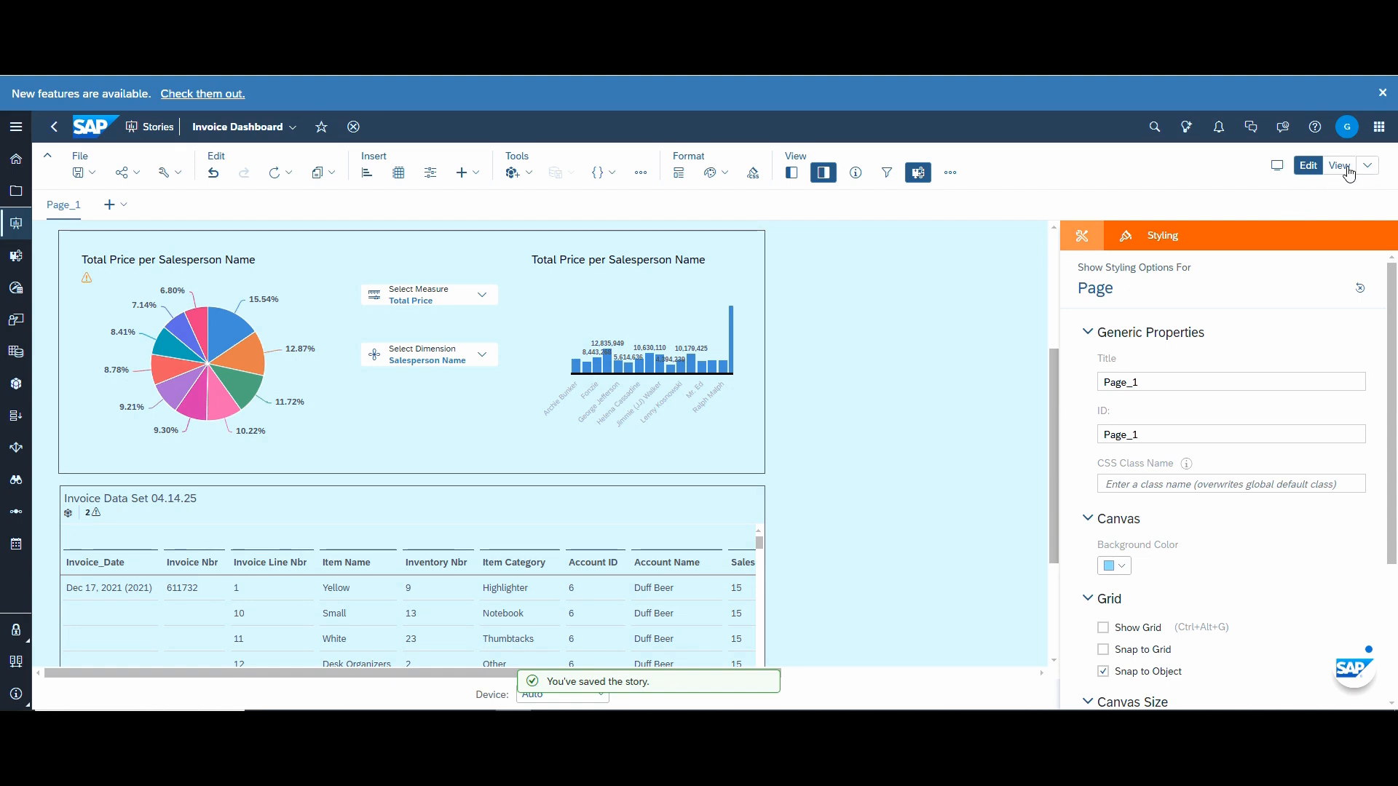
click(1342, 166)
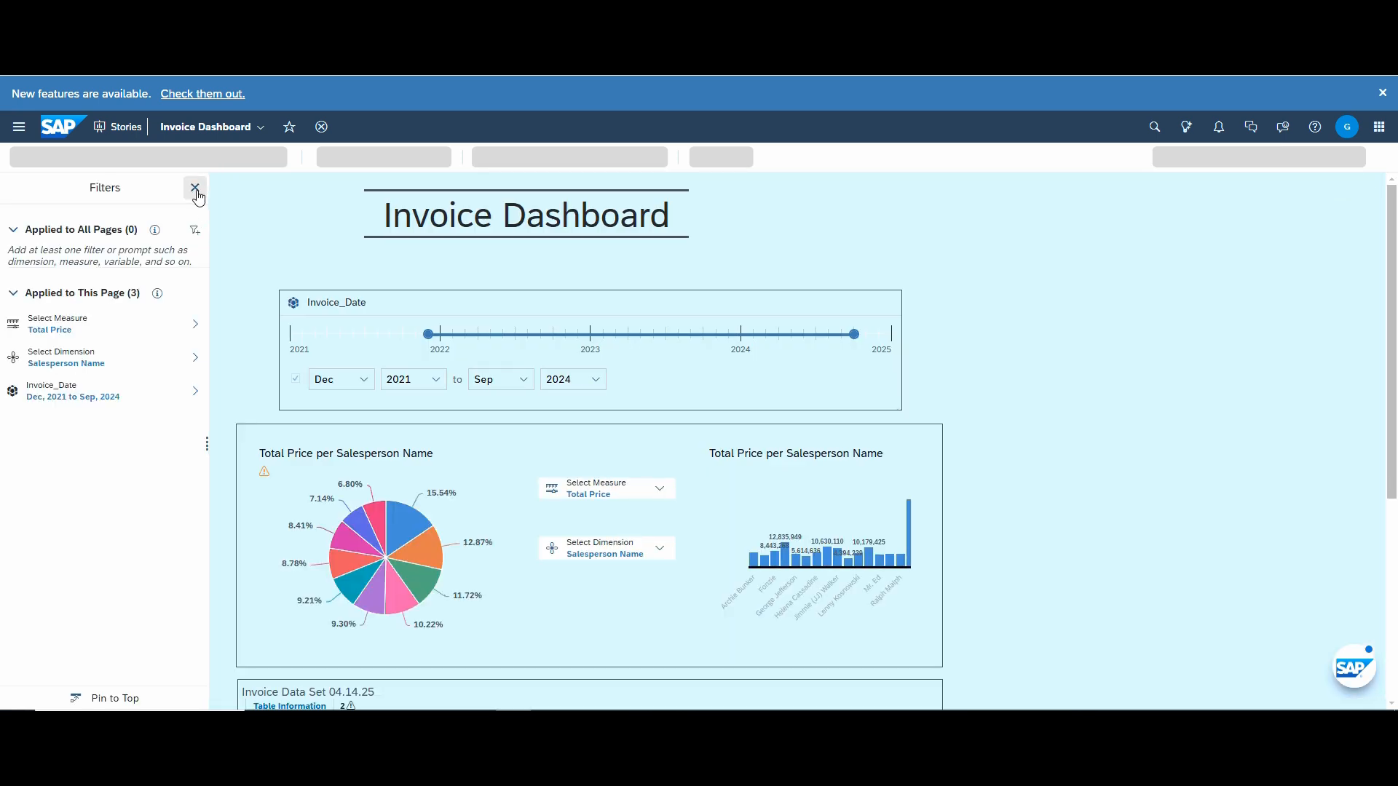
- Hide the story filters and set the start of the Invoice_Date range to October 2022
click(195, 187)
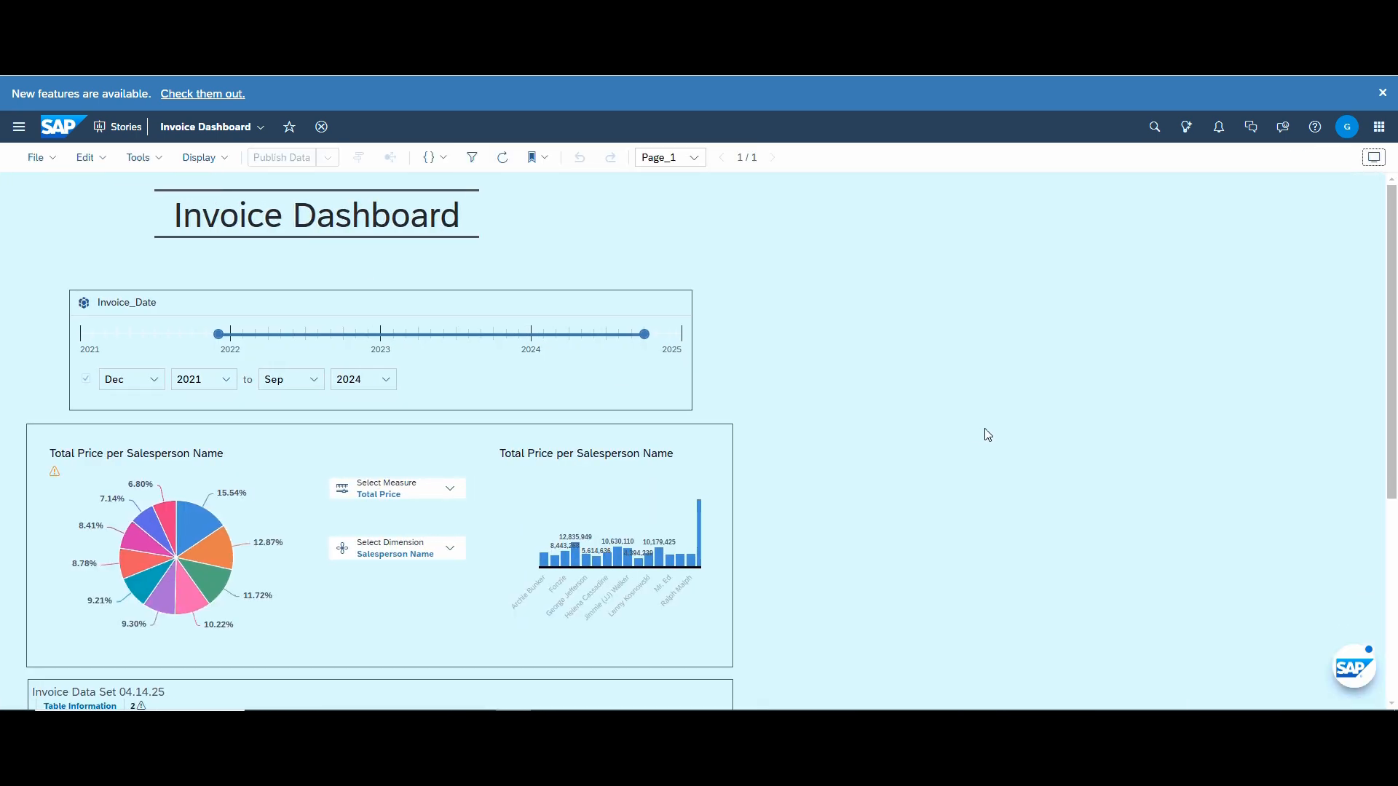
scroll(896, 484, down, 5)
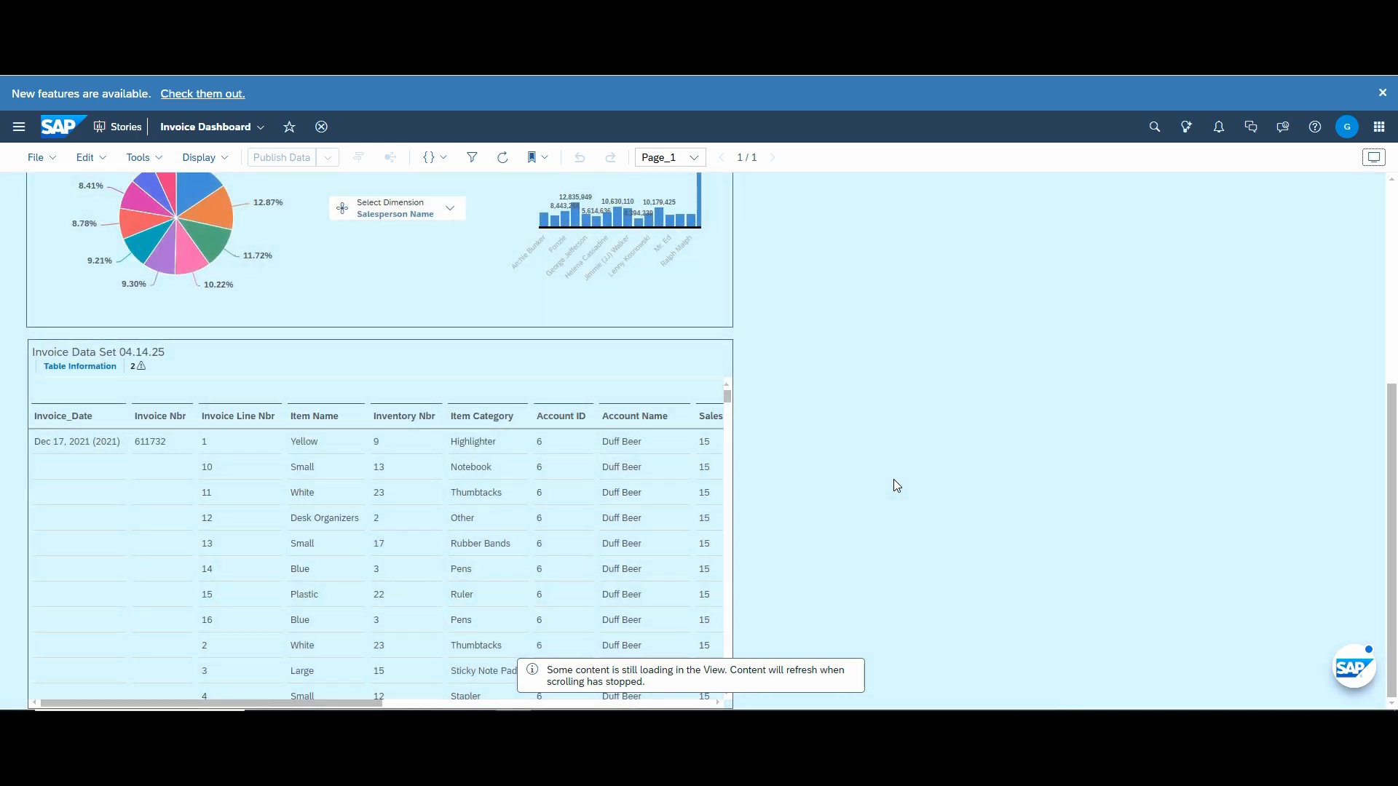
scroll(894, 482, up, 4)
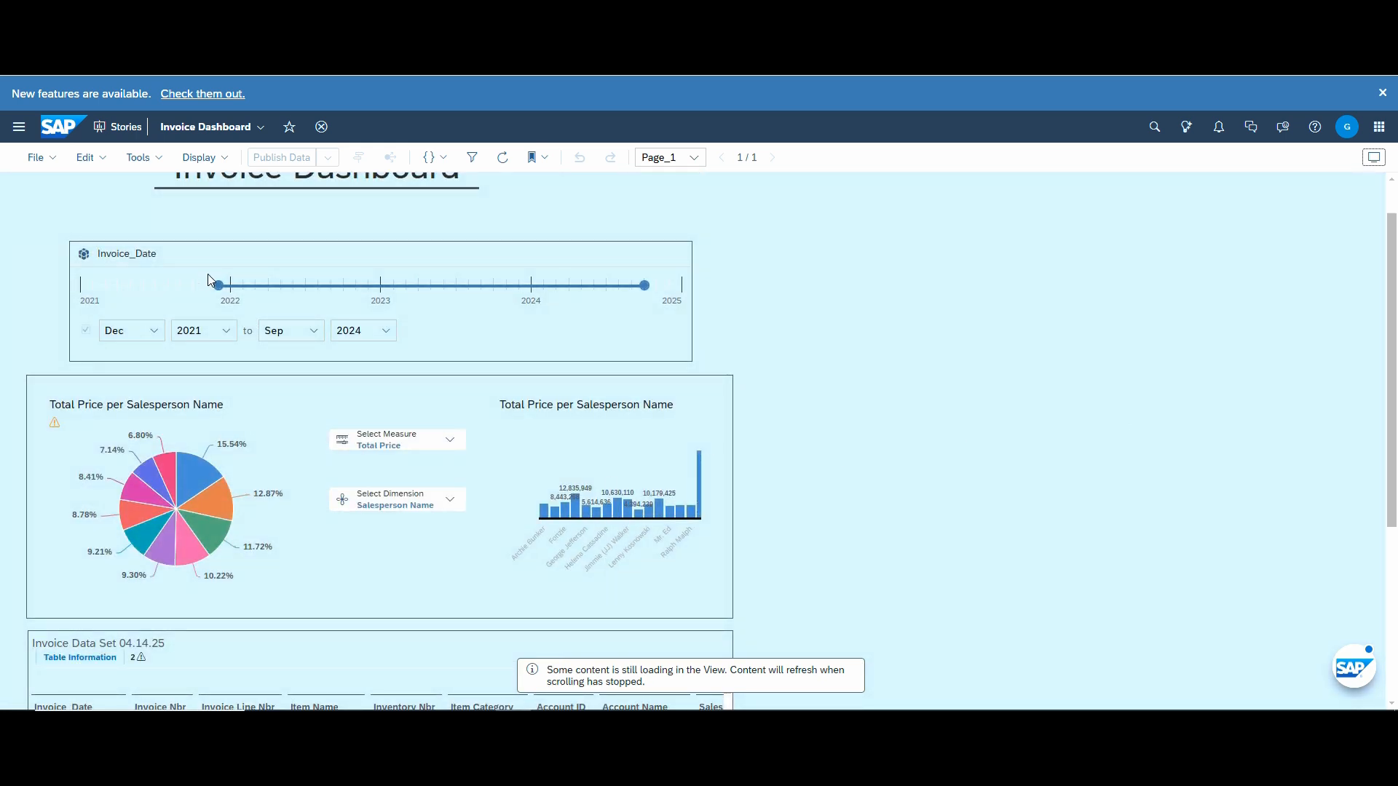
drag(219, 285, 343, 286)
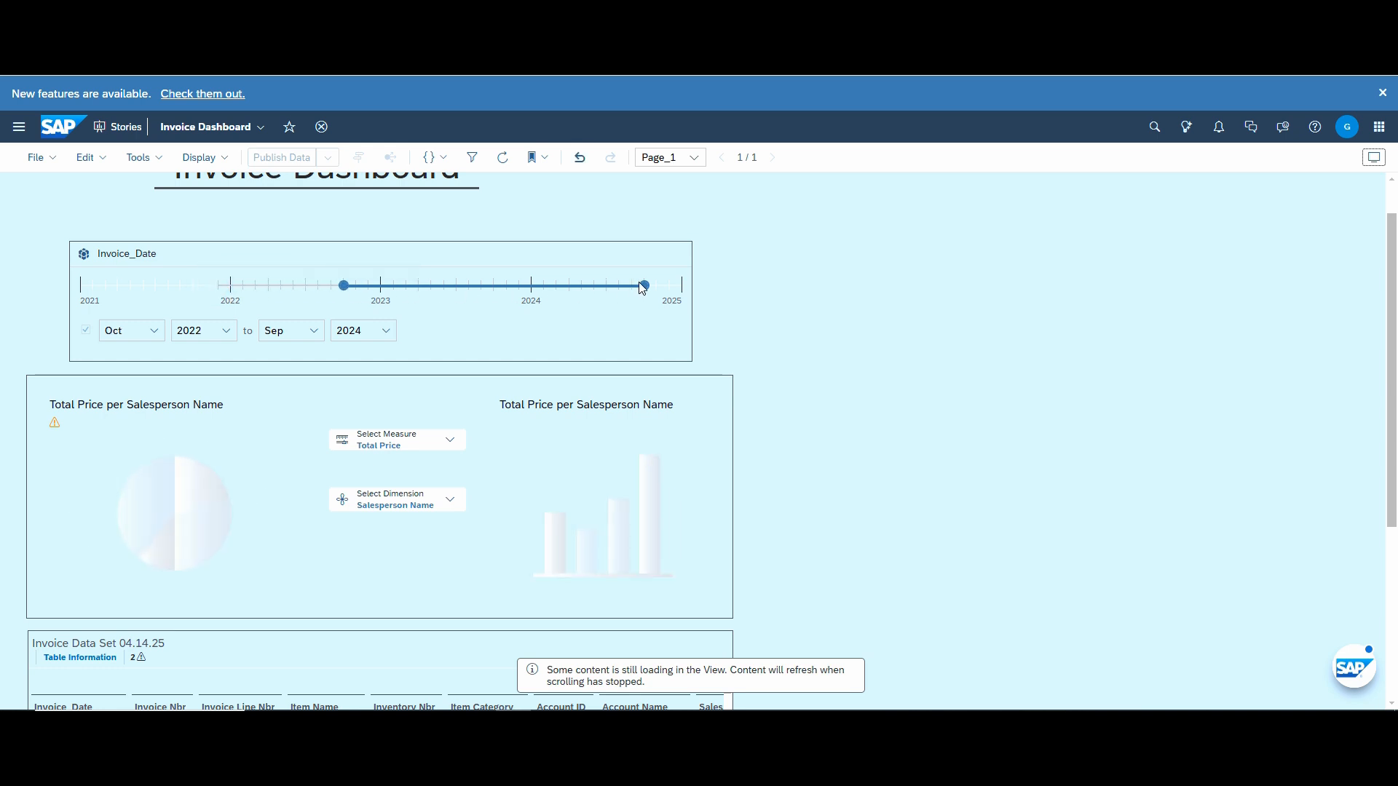
- Test the linked analysis by selecting the pie chart's 14.00% slice, check the bar chart and invoice table, and clear the selection
scroll(428, 393, down, 2)
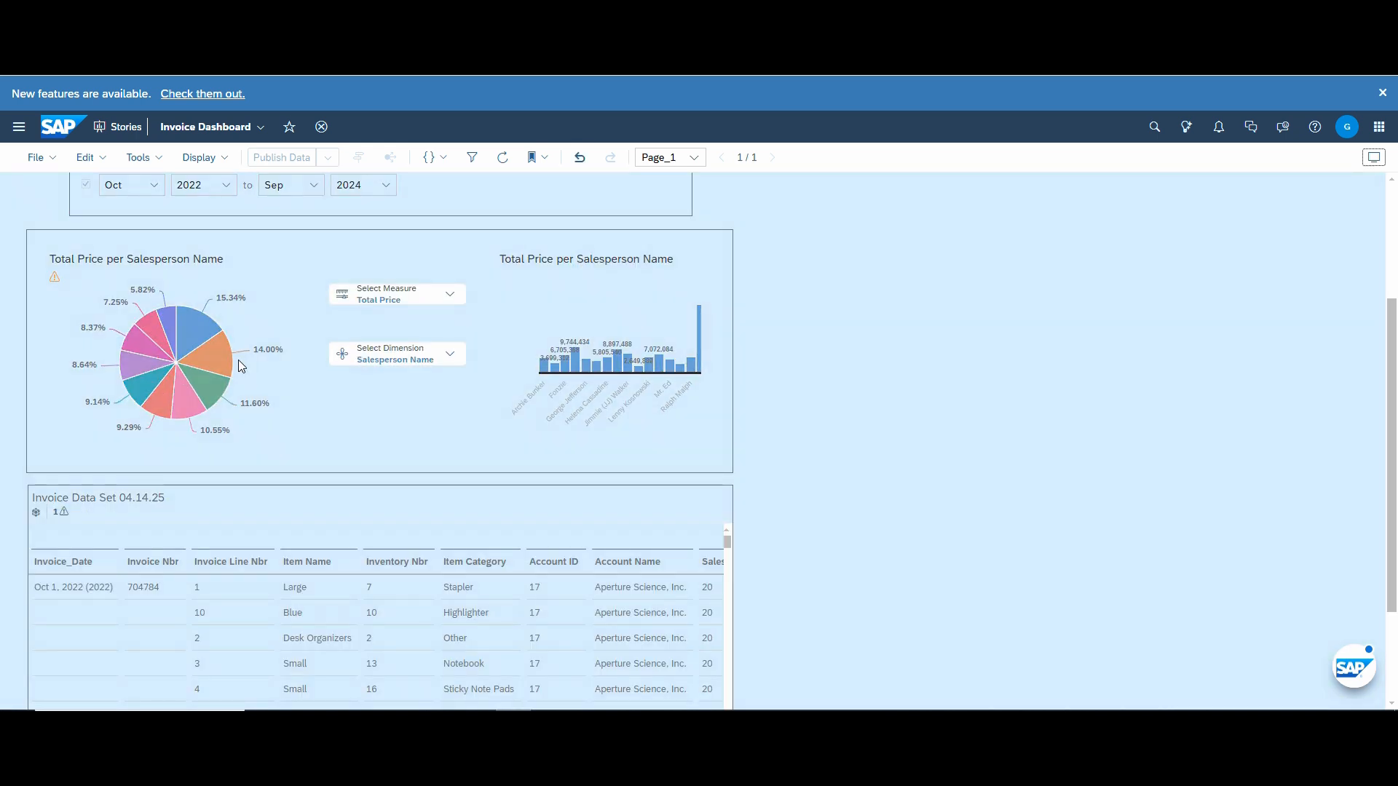
click(219, 360)
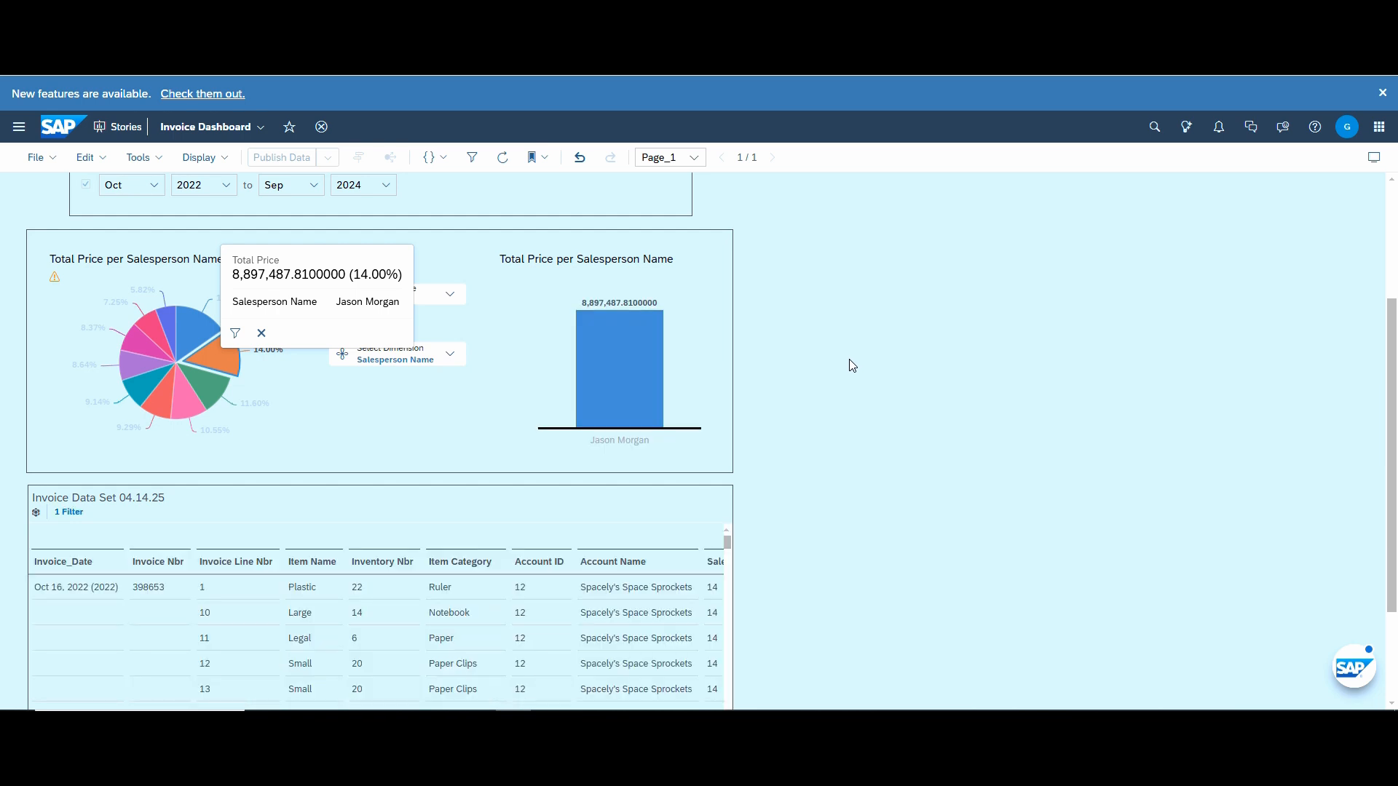
scroll(783, 432, down, 2)
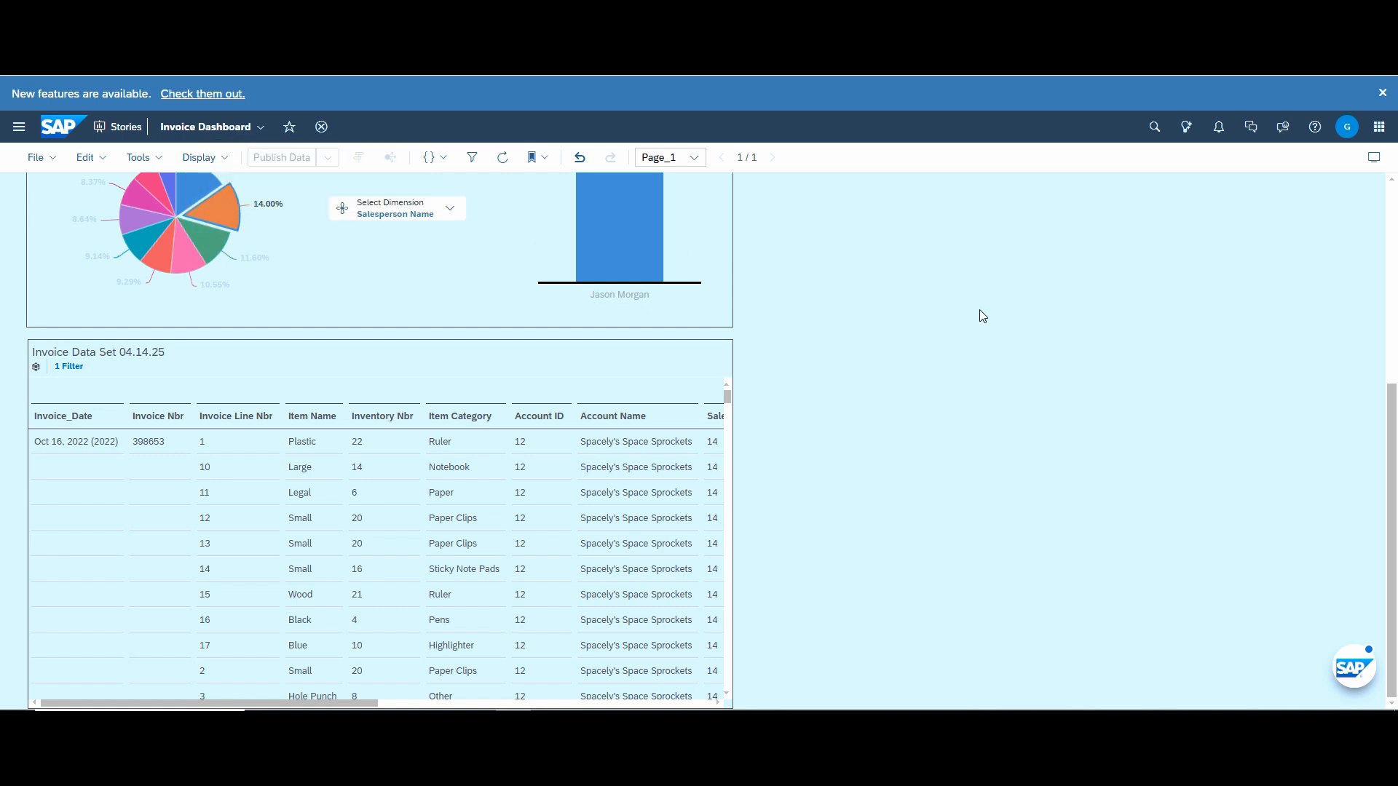
scroll(979, 313, up, 1)
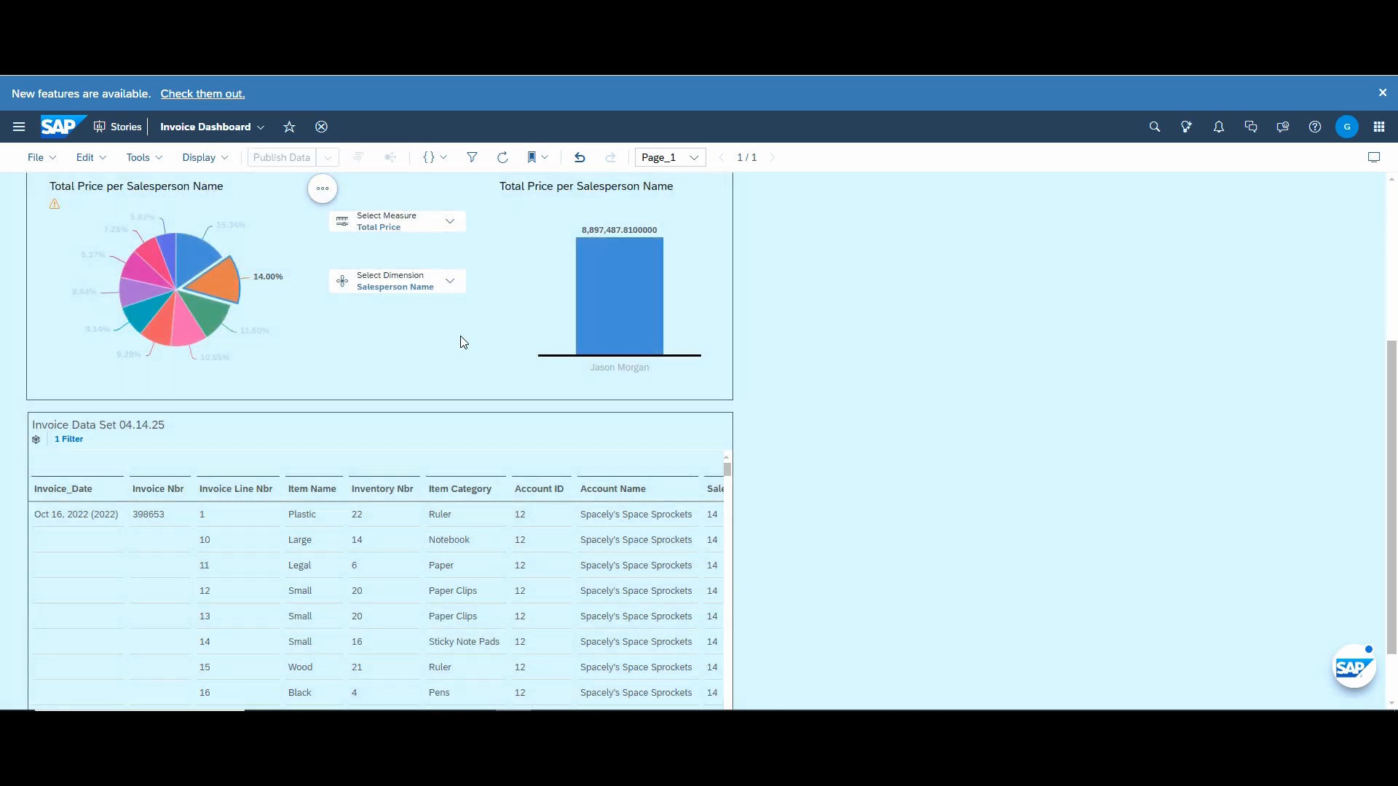
click(212, 280)
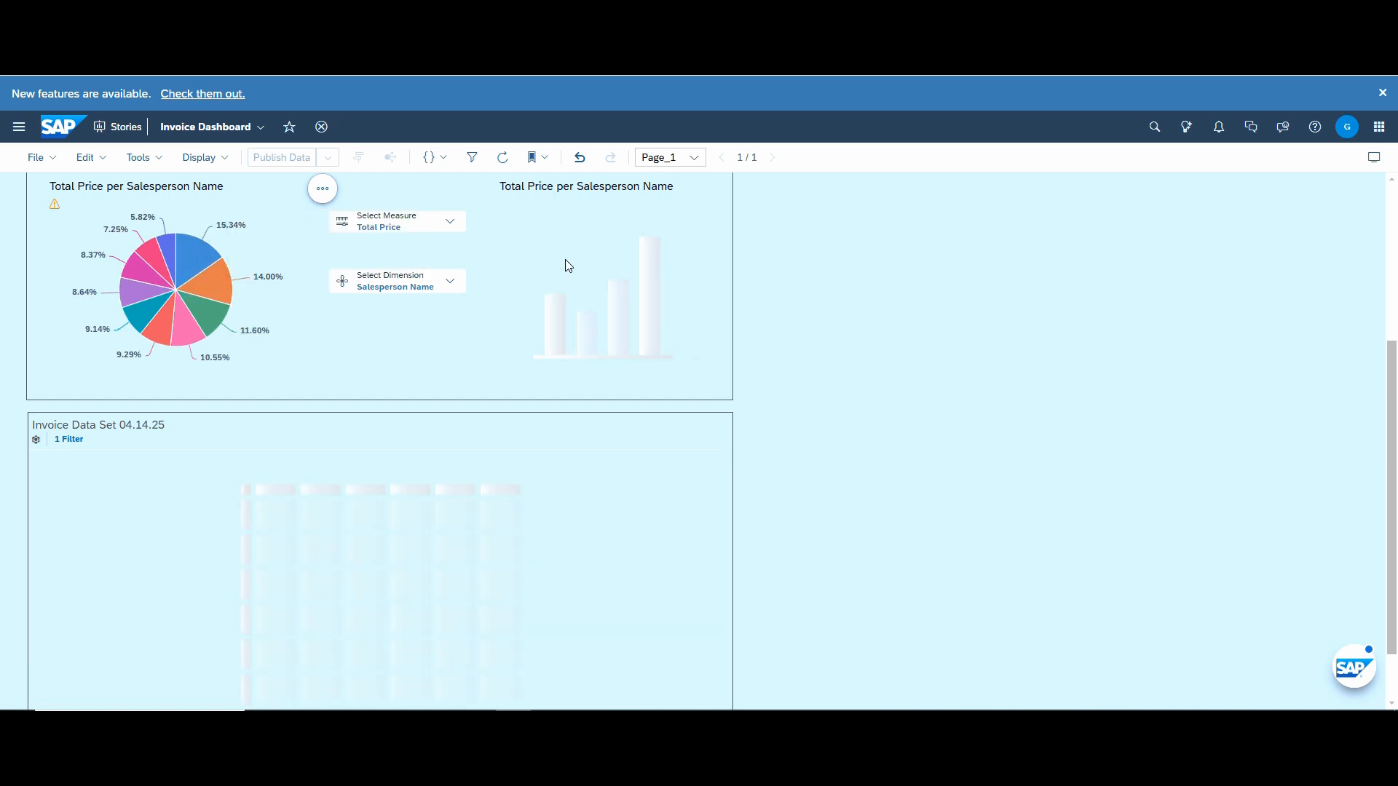
- Switch the measure shown in both charts to Item Net Price with the Select Measure control
click(453, 225)
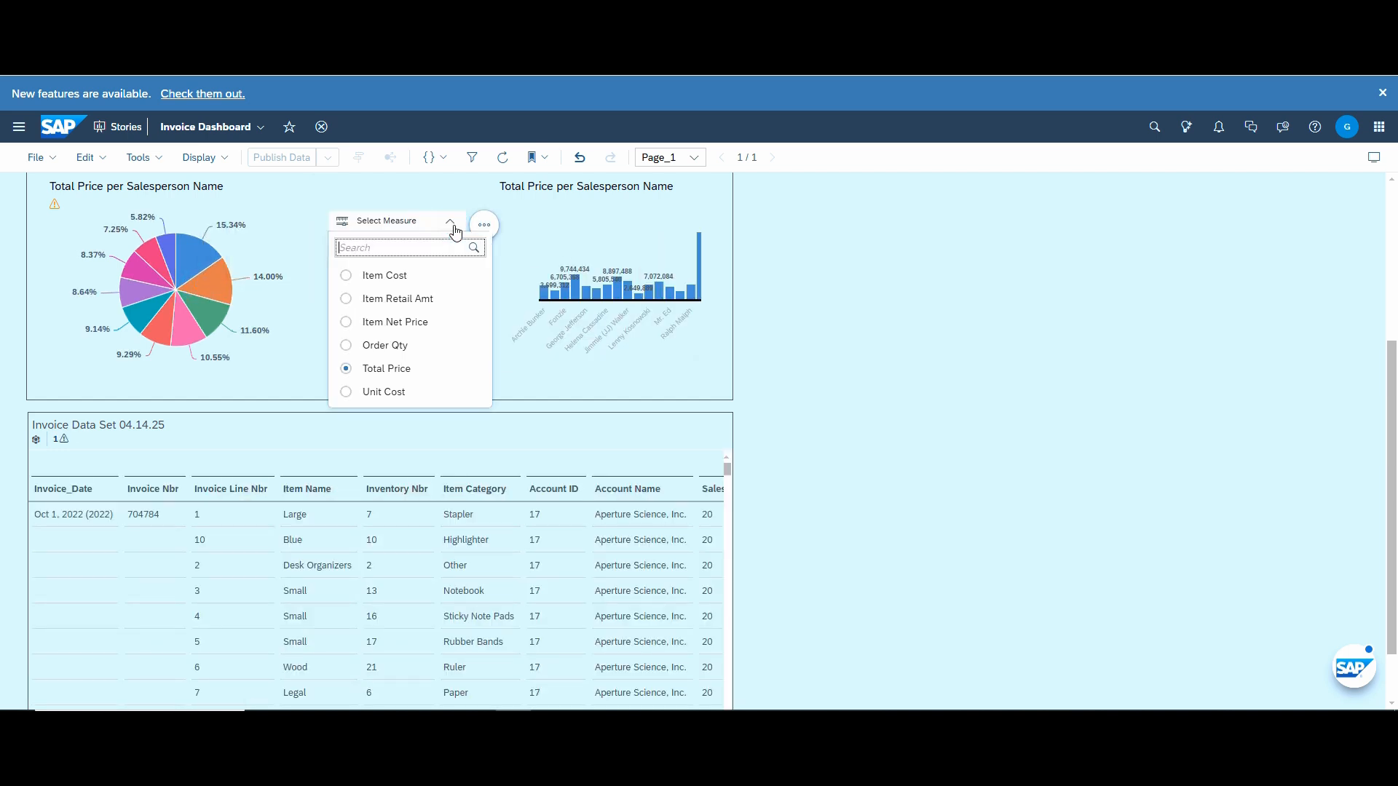
click(396, 322)
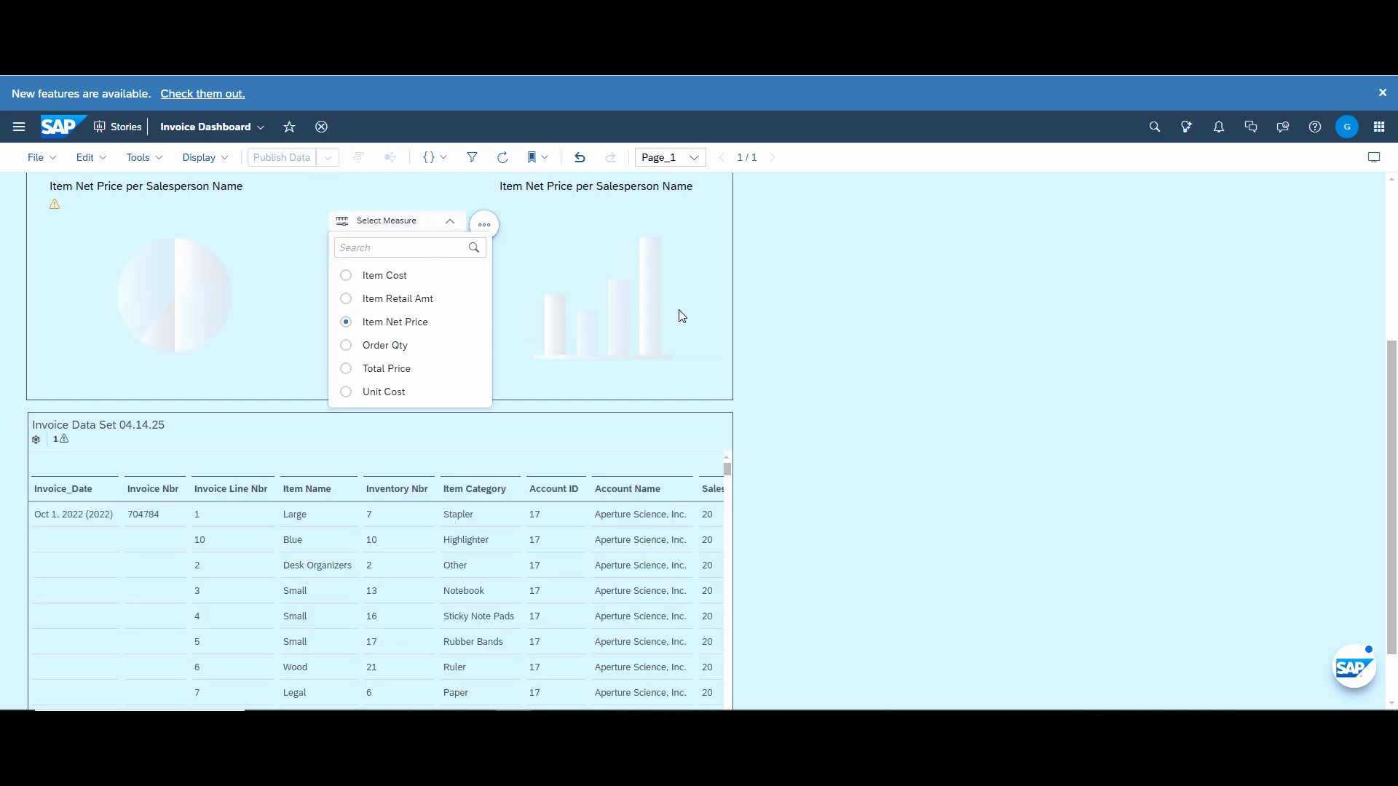
click(801, 267)
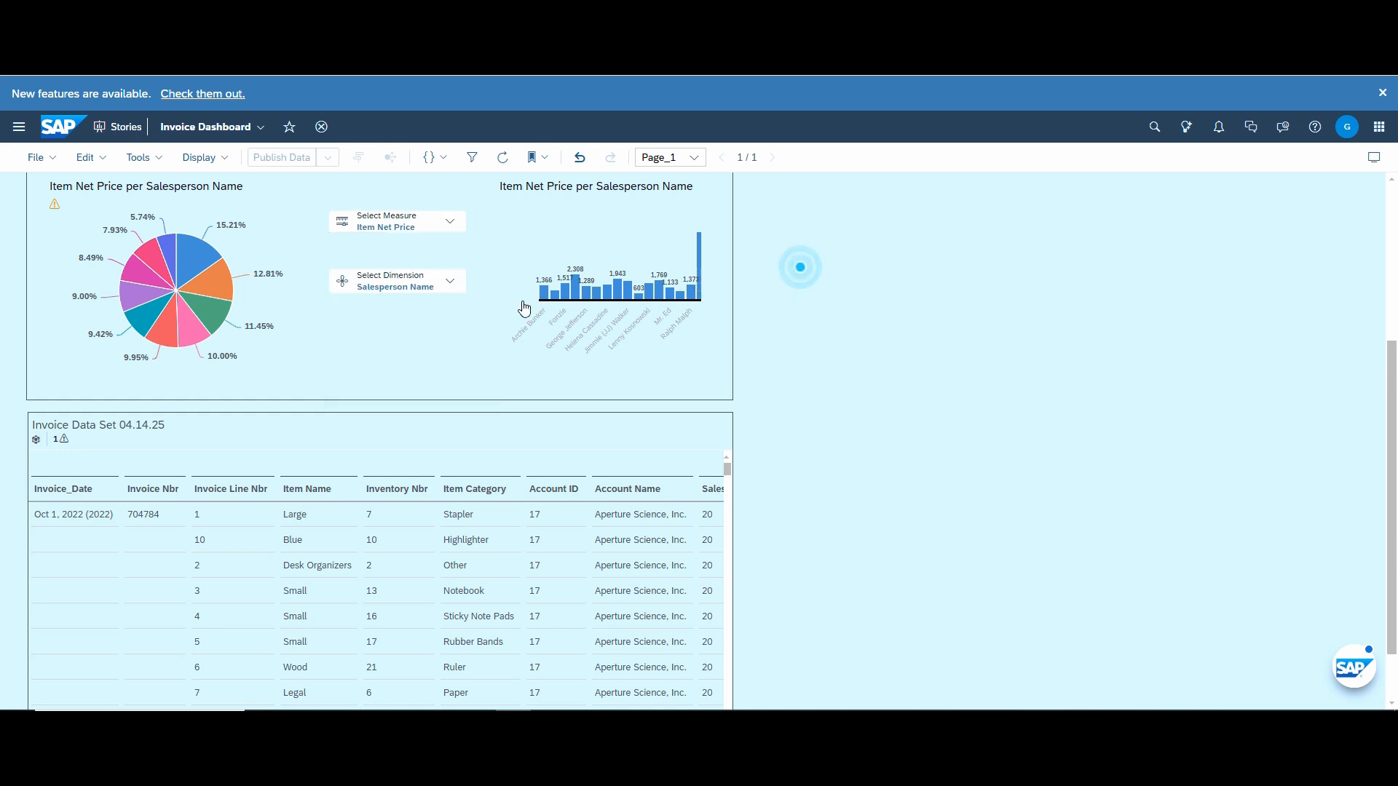
- Switch the dimension of both charts to Item Category with the Select Dimension control
click(393, 288)
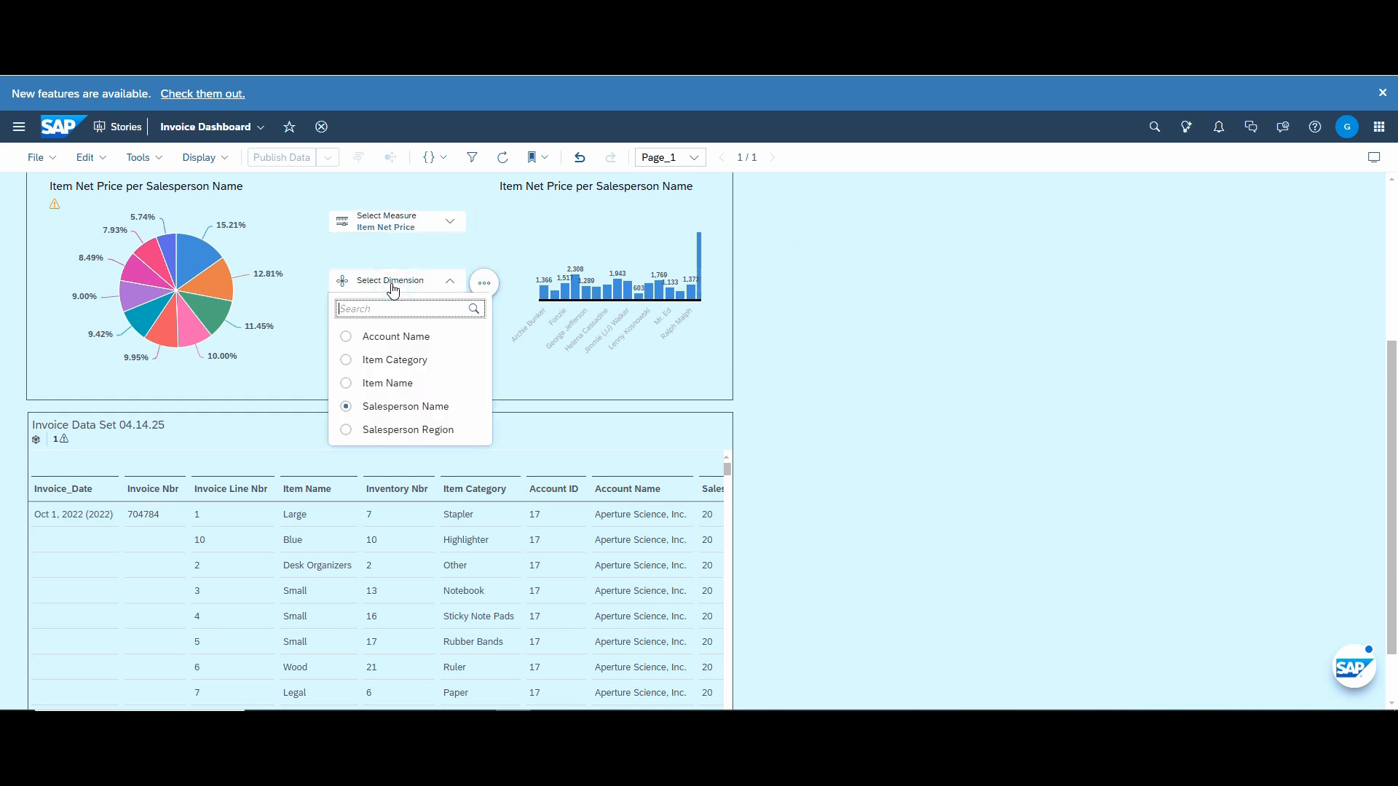
click(357, 365)
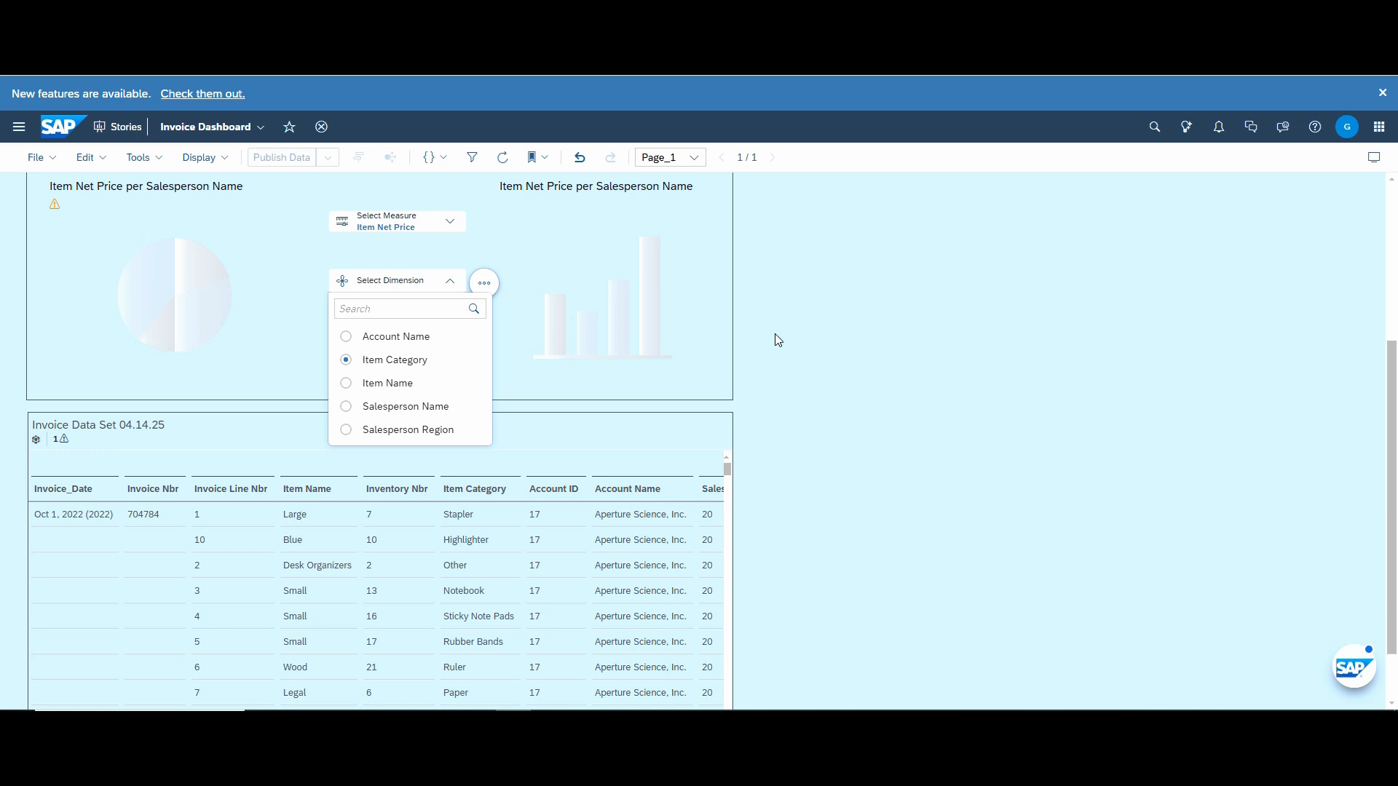
click(796, 327)
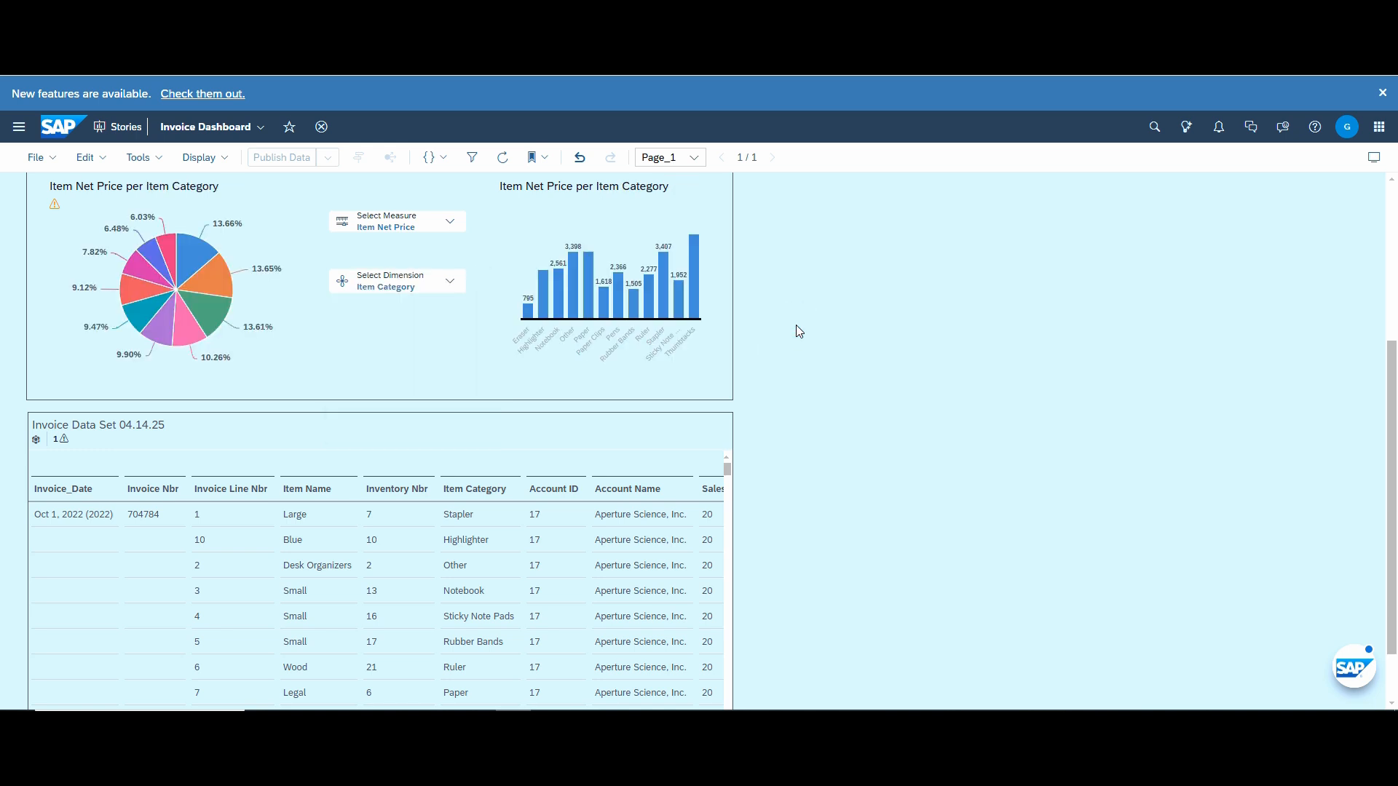
scroll(800, 332, down, 1)
scroll(799, 331, up, 3)
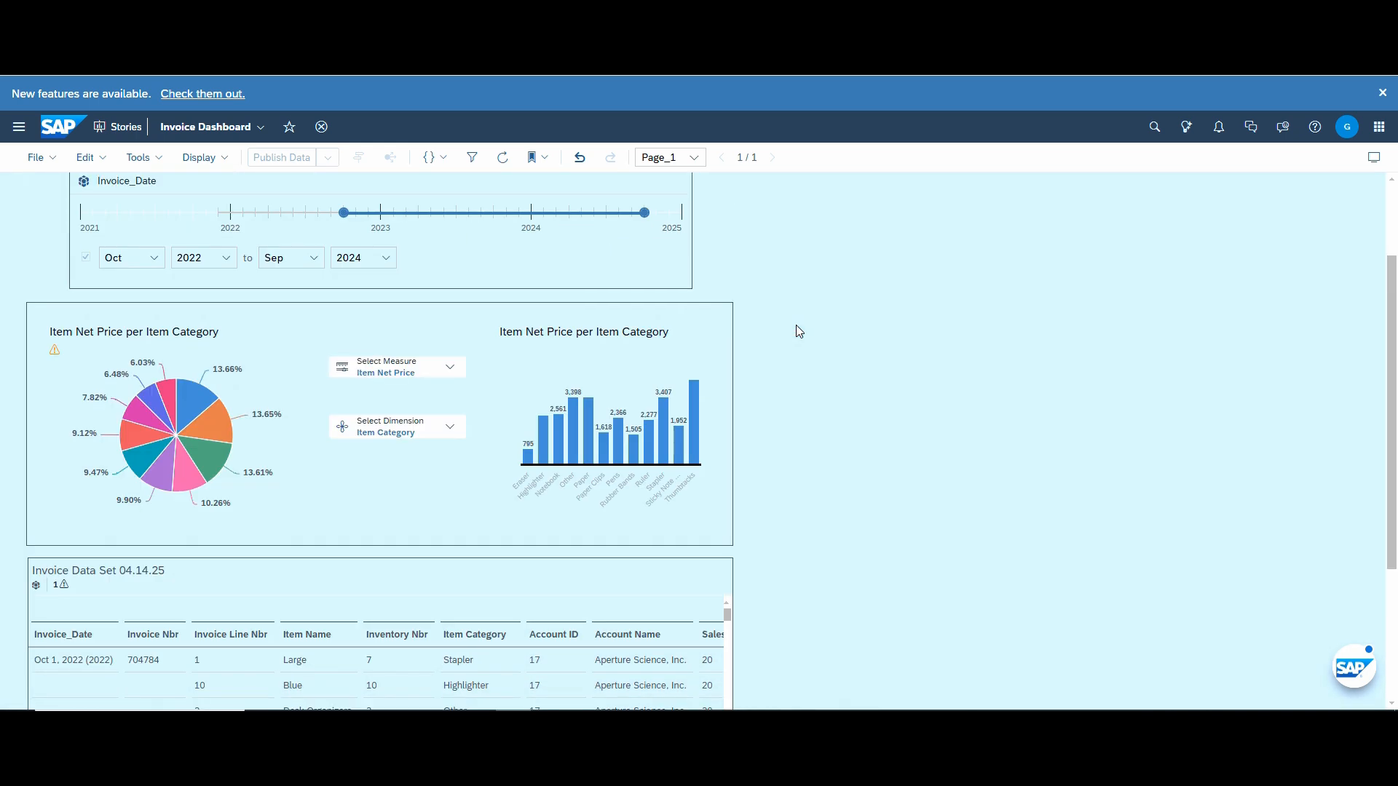
scroll(798, 332, up, 2)
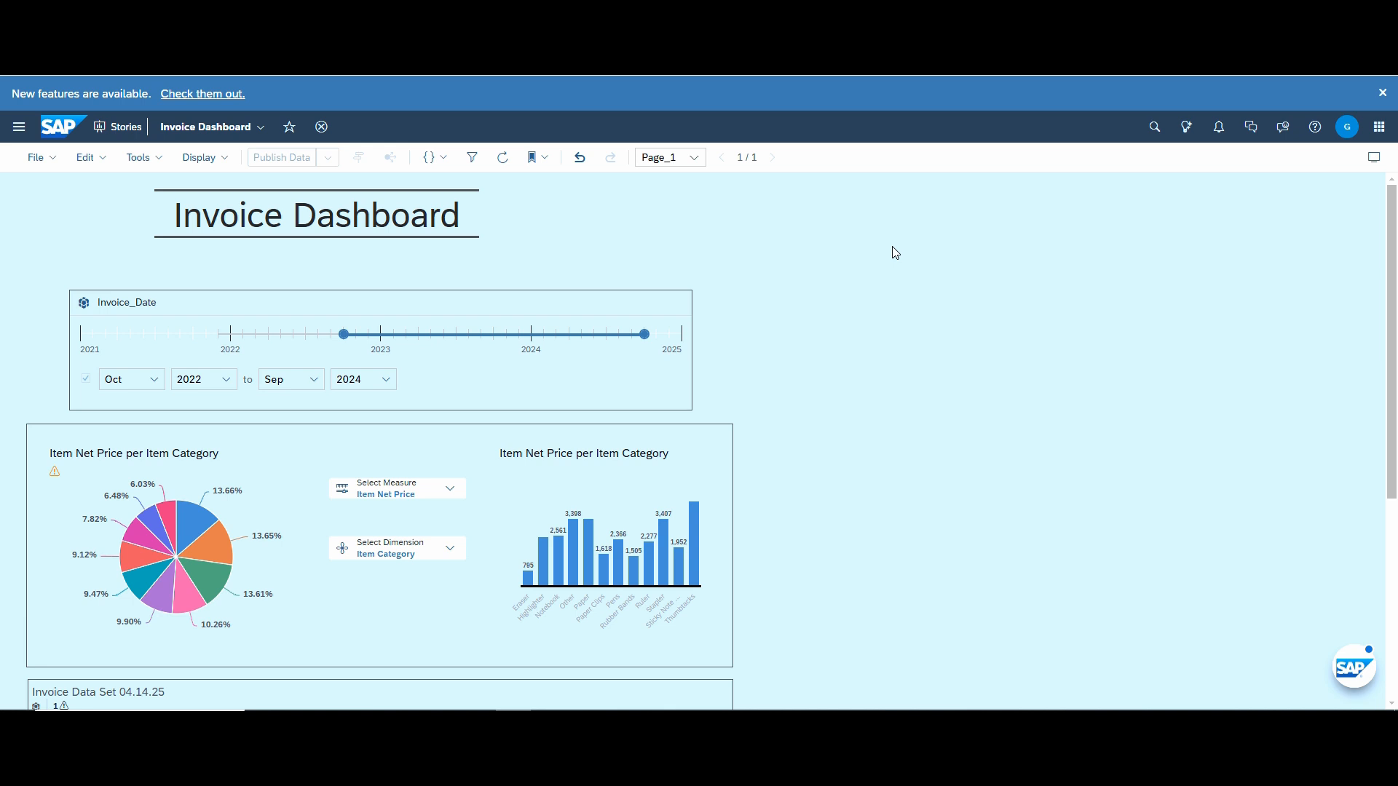
scroll(895, 253, down, 2)
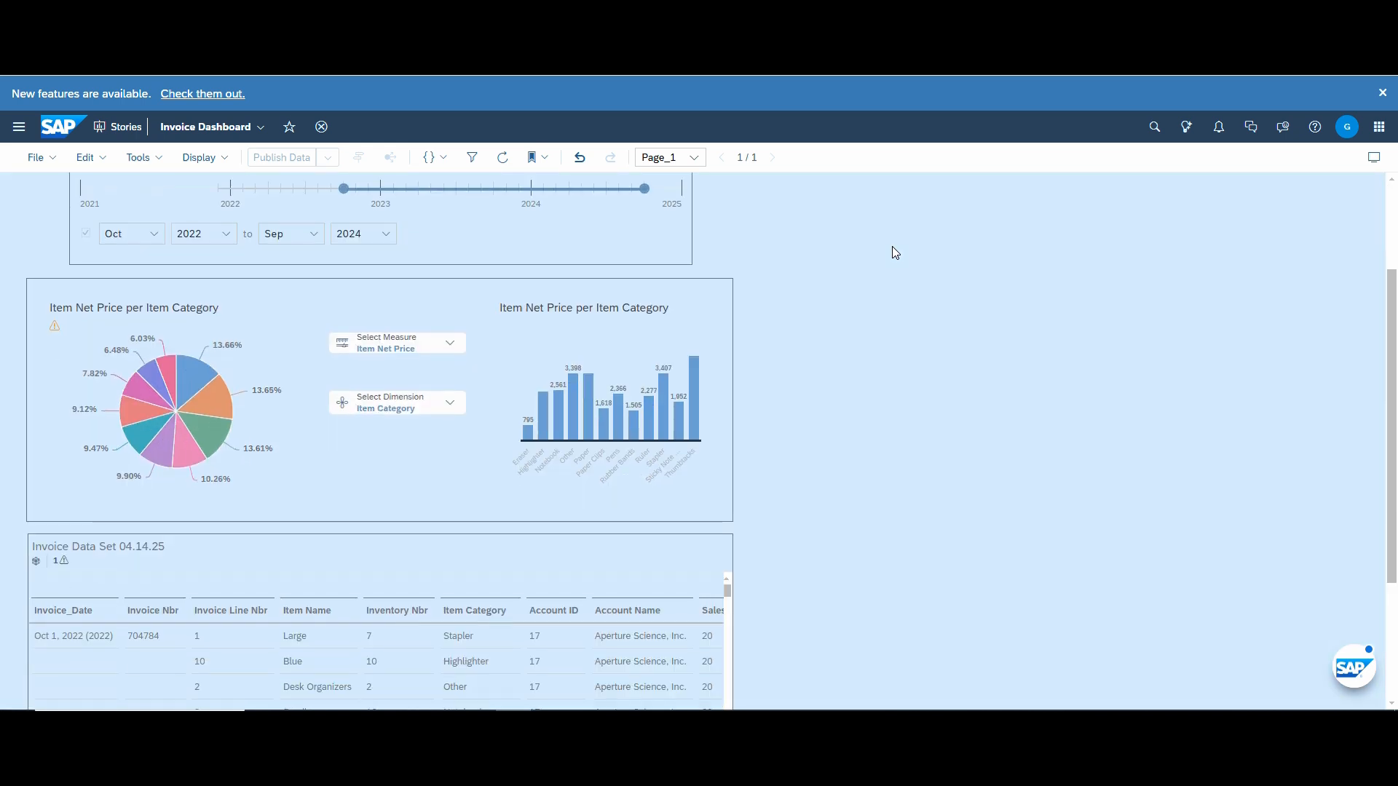
scroll(895, 253, up, 1)
scroll(894, 252, up, 1)
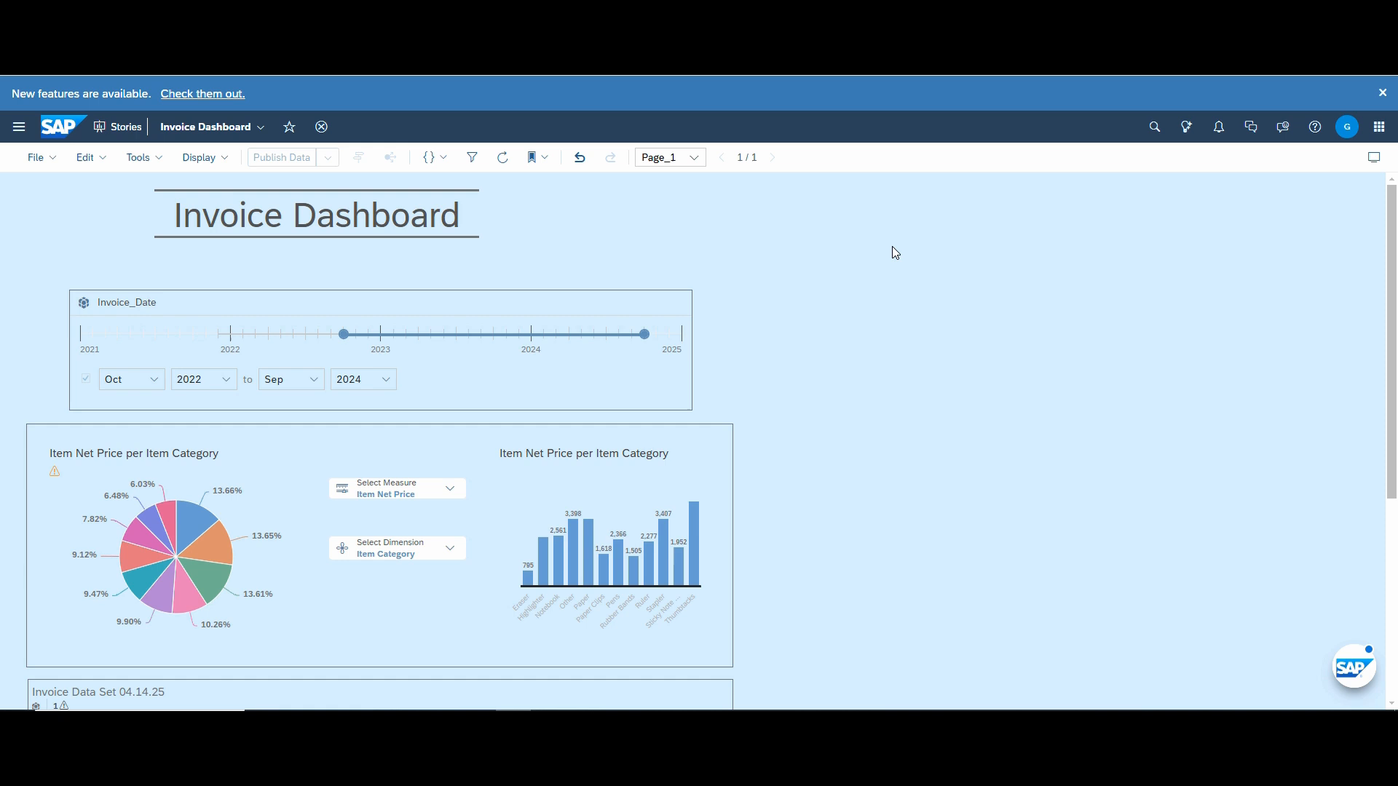